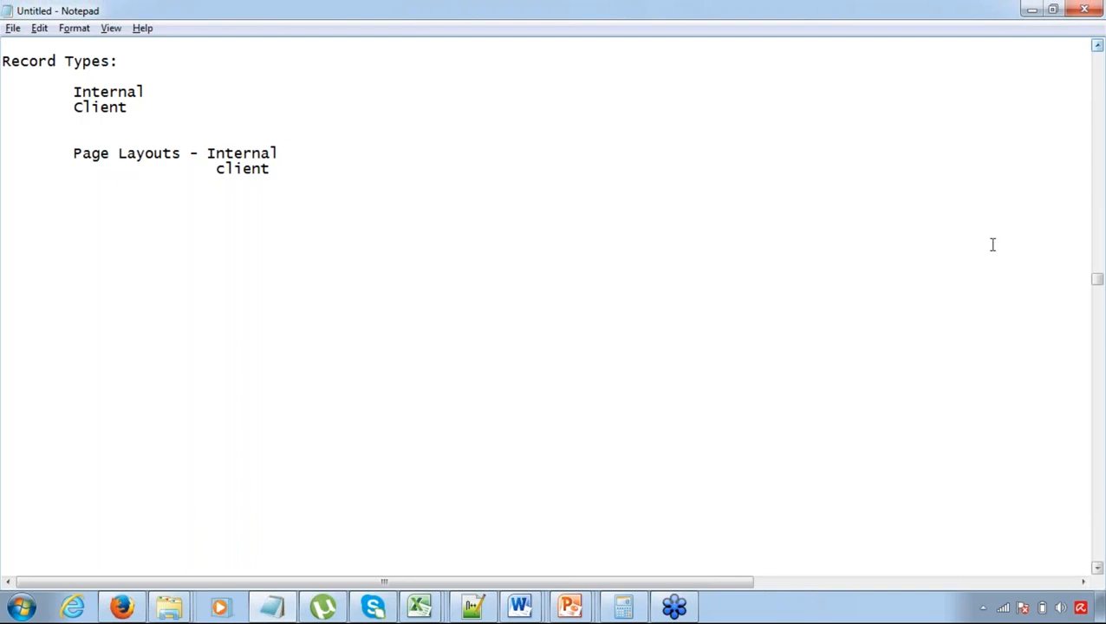
{"action": "left_click", "coordinate": [1095, 216]}
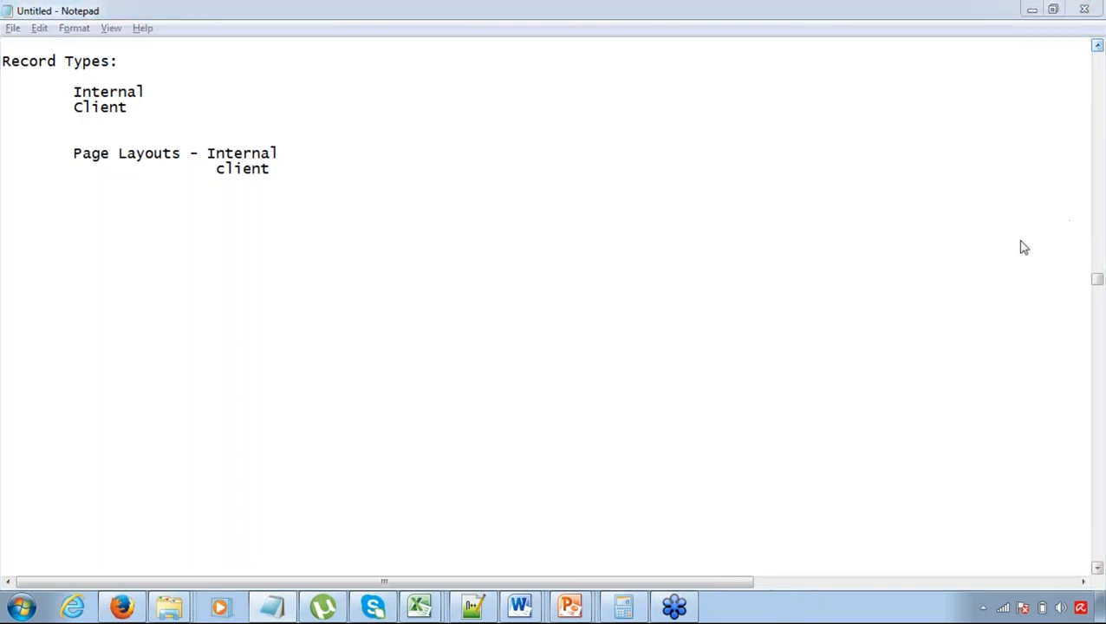
{"action": "left_click", "coordinate": [986, 171]}
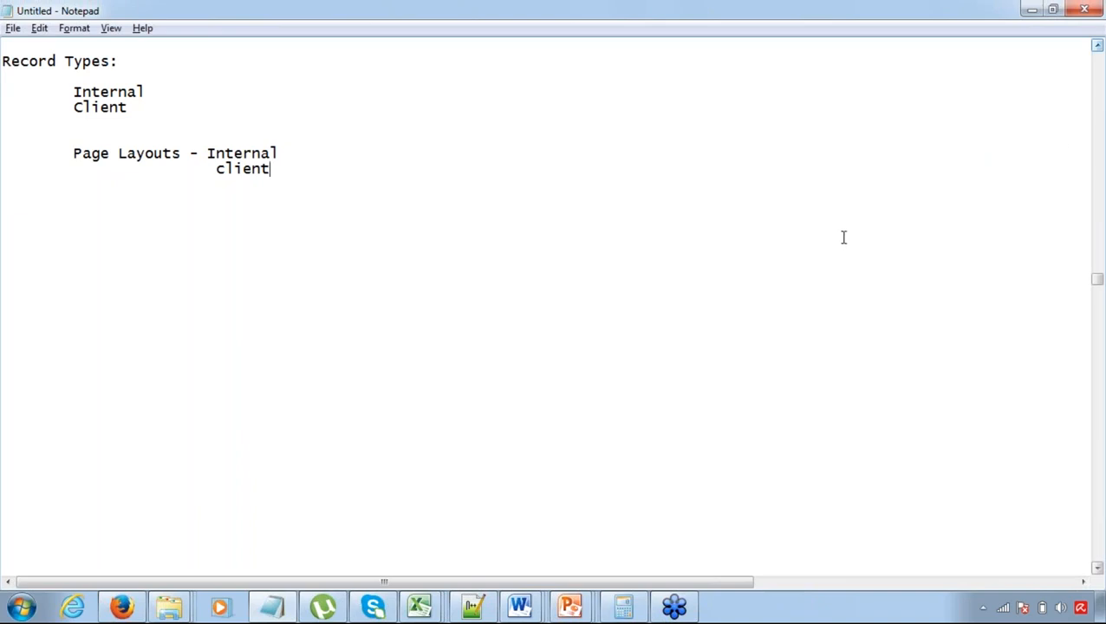
{"action": "left_click", "coordinate": [1099, 136]}
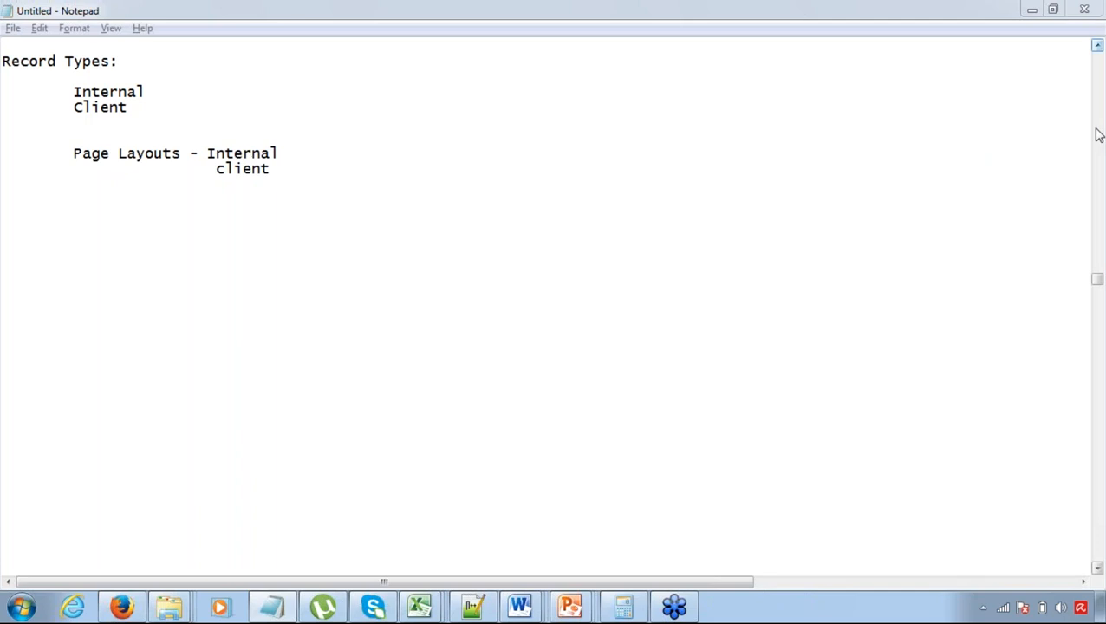
- Switch to the Excel workbook and compare the Client Project and Internal Project field lists, checking the Deptt, Client and Hourly Rate rows
{"action": "key", "text": "alt+Tab"}
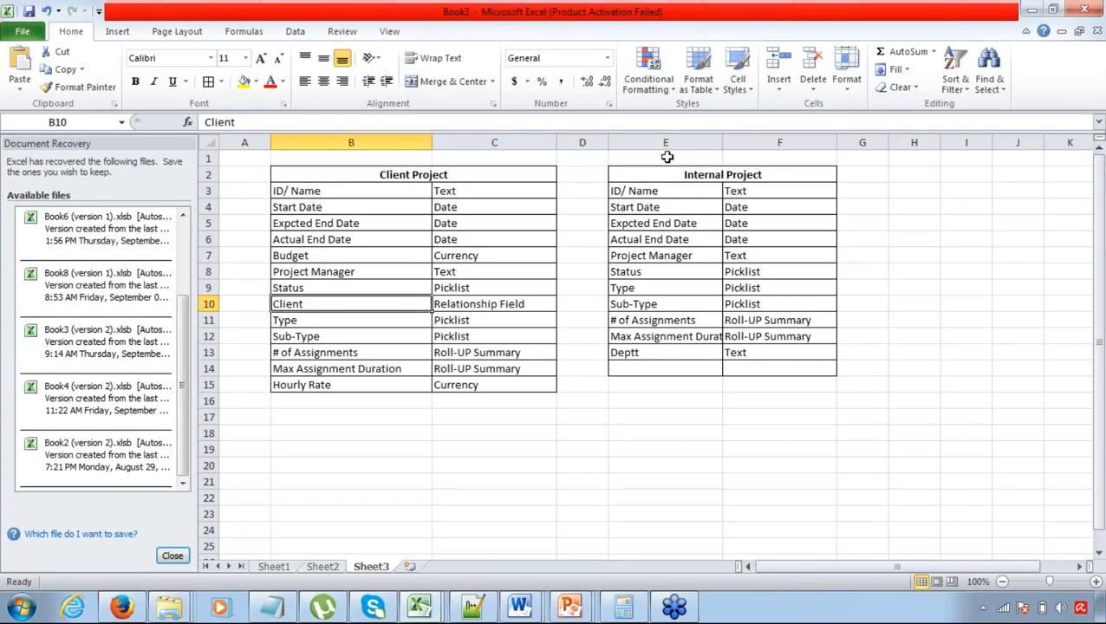
{"action": "left_click", "coordinate": [474, 174]}
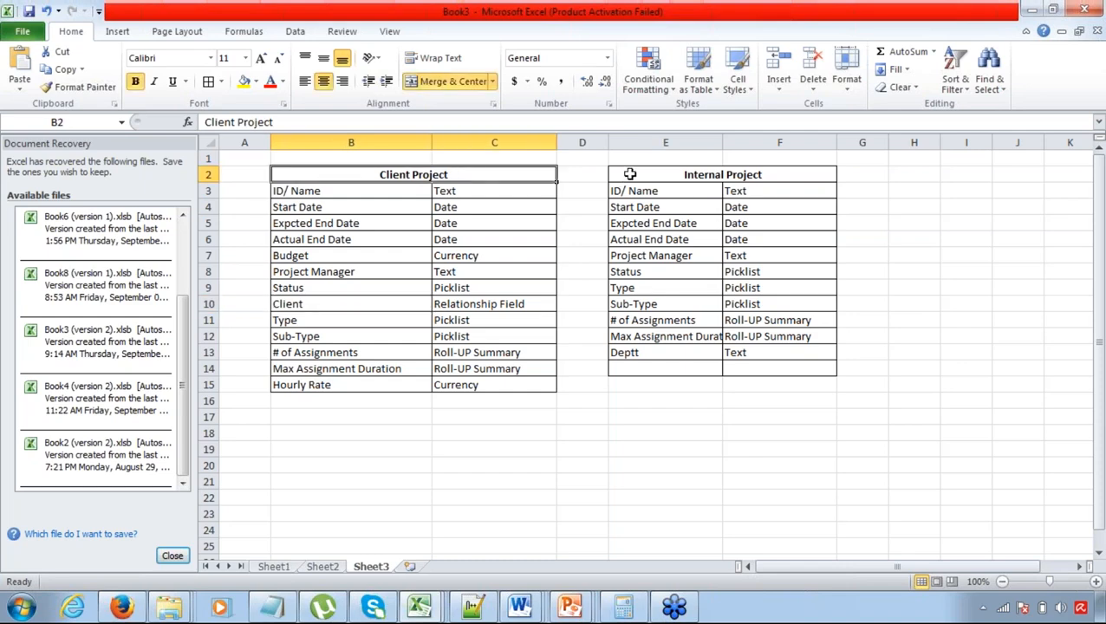
{"action": "left_click", "coordinate": [619, 350]}
{"action": "left_click_drag", "start_coordinate": [657, 346], "coordinate": [755, 346]}
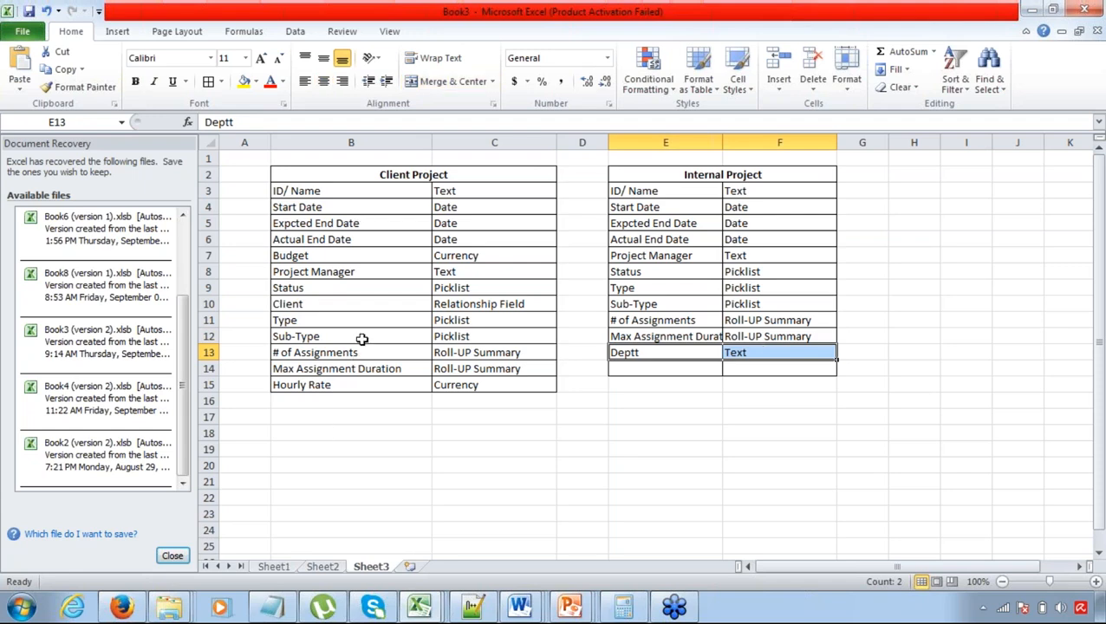
{"action": "left_click_drag", "start_coordinate": [339, 299], "coordinate": [465, 302]}
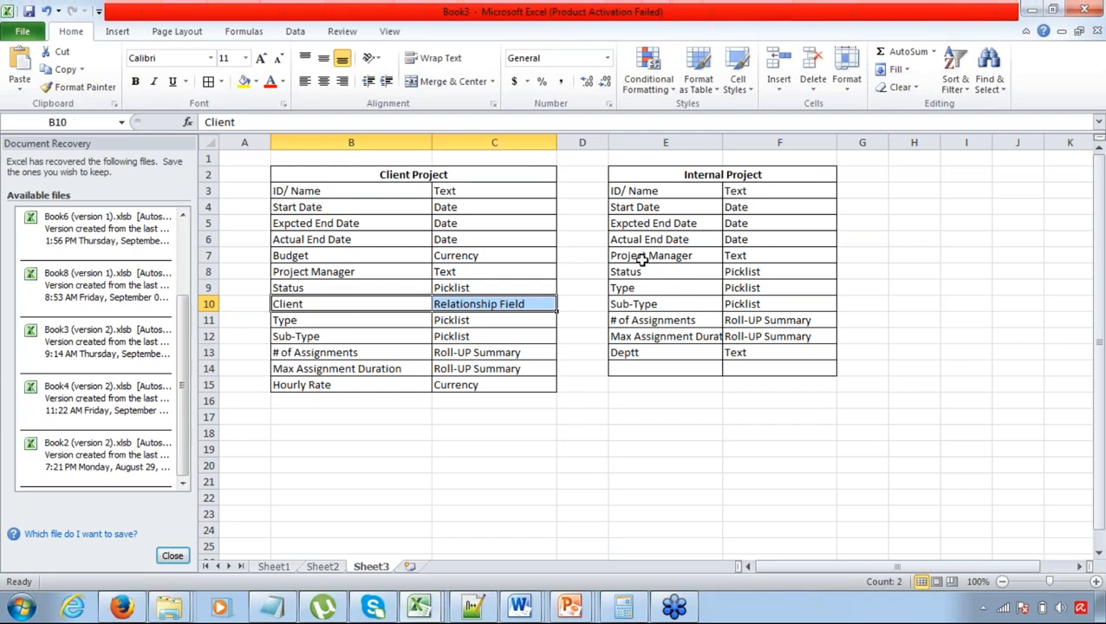
{"action": "left_click_drag", "start_coordinate": [382, 384], "coordinate": [478, 384]}
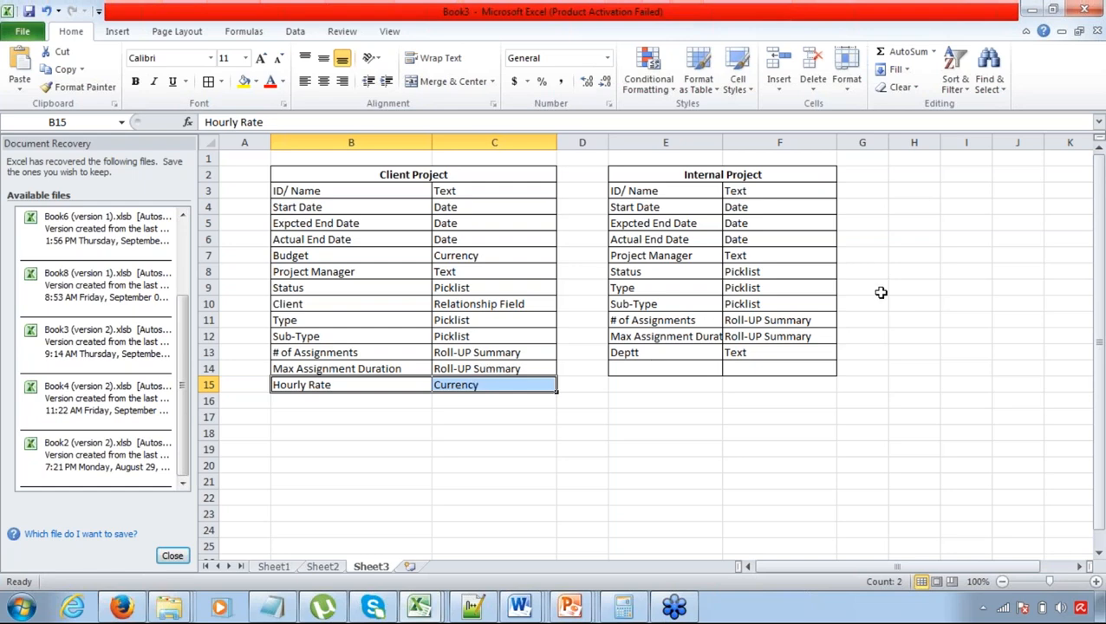
{"action": "left_click", "coordinate": [1096, 144]}
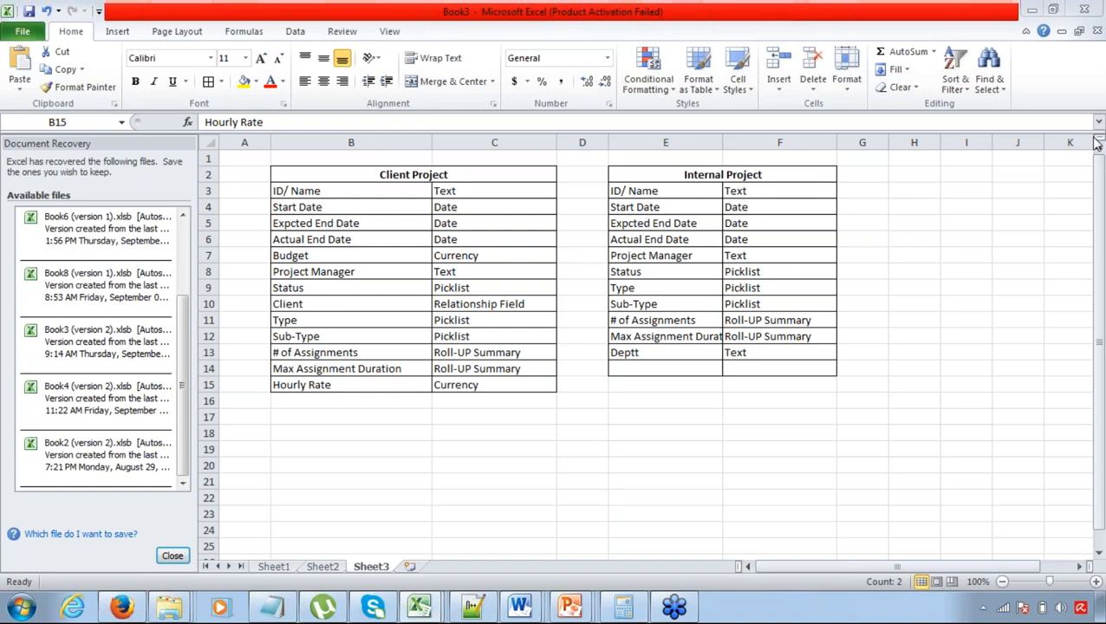
- Switch to the Notepad notes and remove one space before "client" so it aligns under "Internal" in the Page Layouts list
{"action": "key", "text": "alt+Tab"}
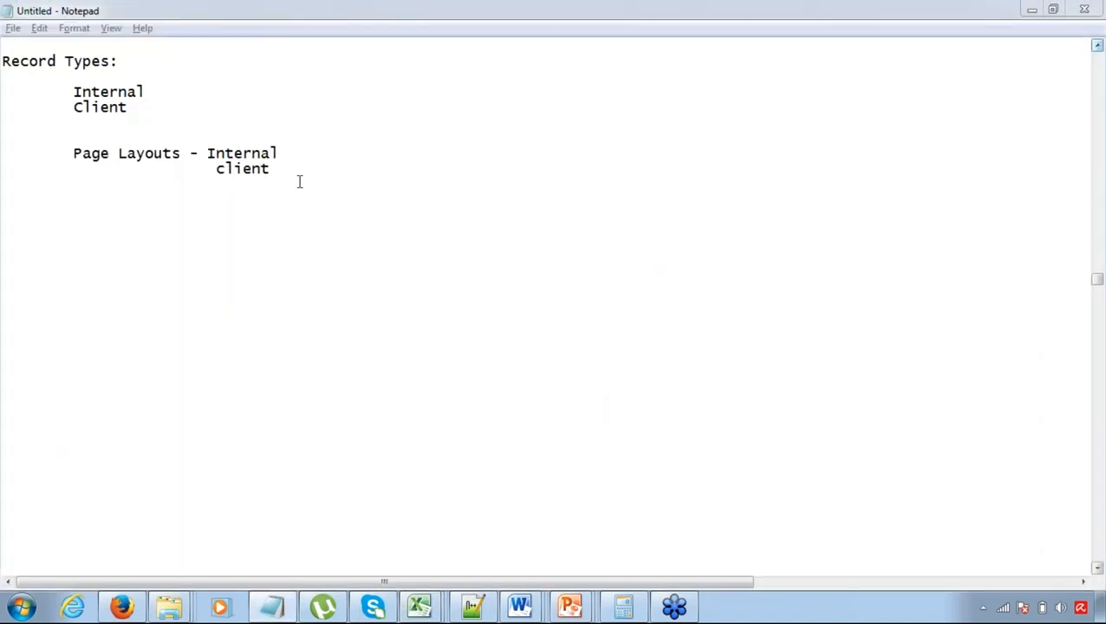
{"action": "key", "text": "Left"}
{"action": "key", "text": "Left"}
{"action": "key", "text": "Left"}
{"action": "key", "text": "Left"}
{"action": "key", "text": "Left"}
{"action": "key", "text": "Left"}
{"action": "key", "text": "BackSpace"}
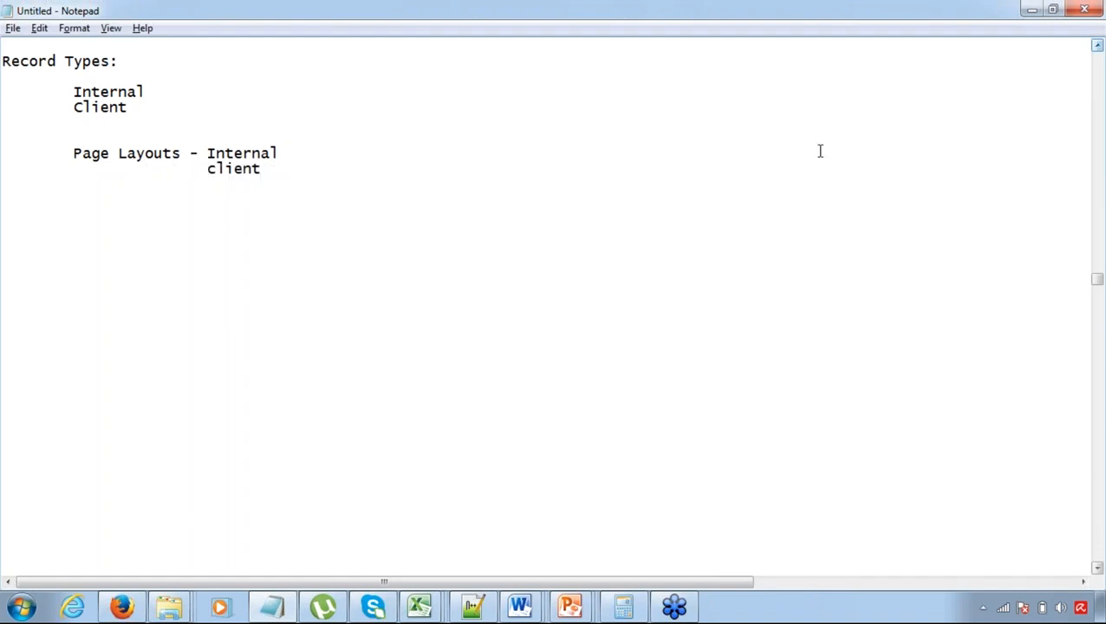
- Switch to Salesforce in Firefox, dismiss the Flash plugin notice, and open the Project custom object's definition from the setup area
{"action": "left_click", "coordinate": [1094, 138]}
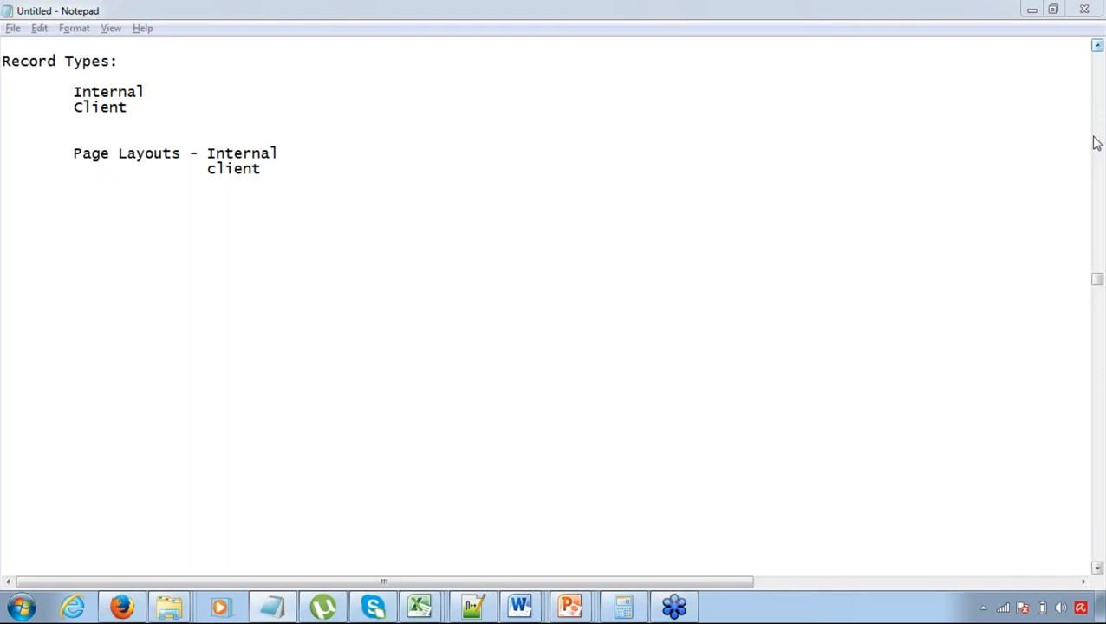
{"action": "key", "text": "alt+Tab"}
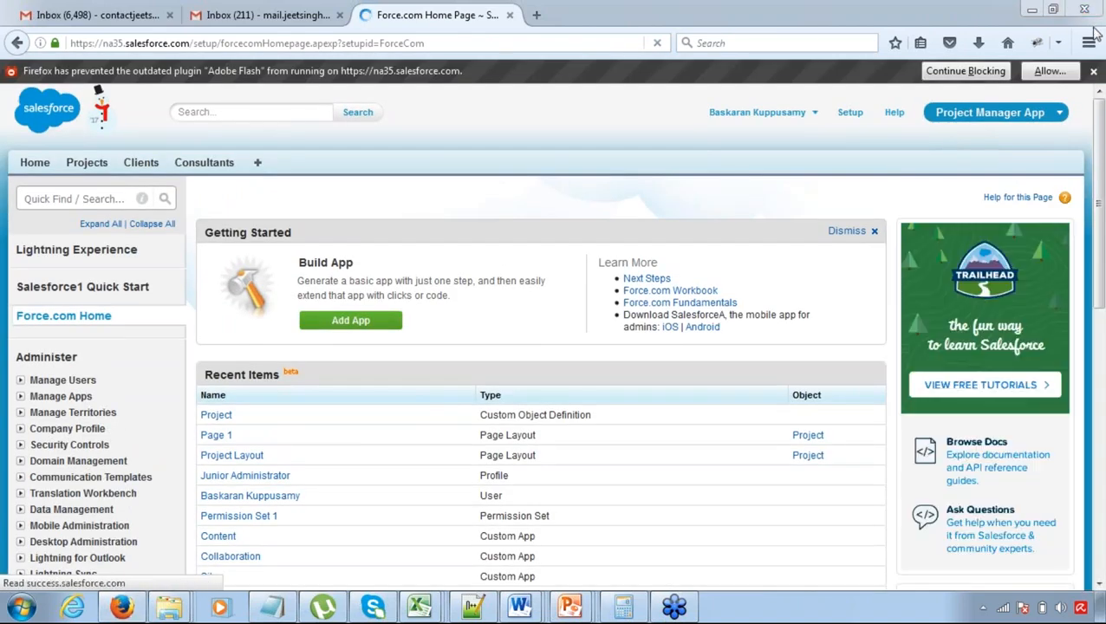
{"action": "left_click", "coordinate": [1093, 71]}
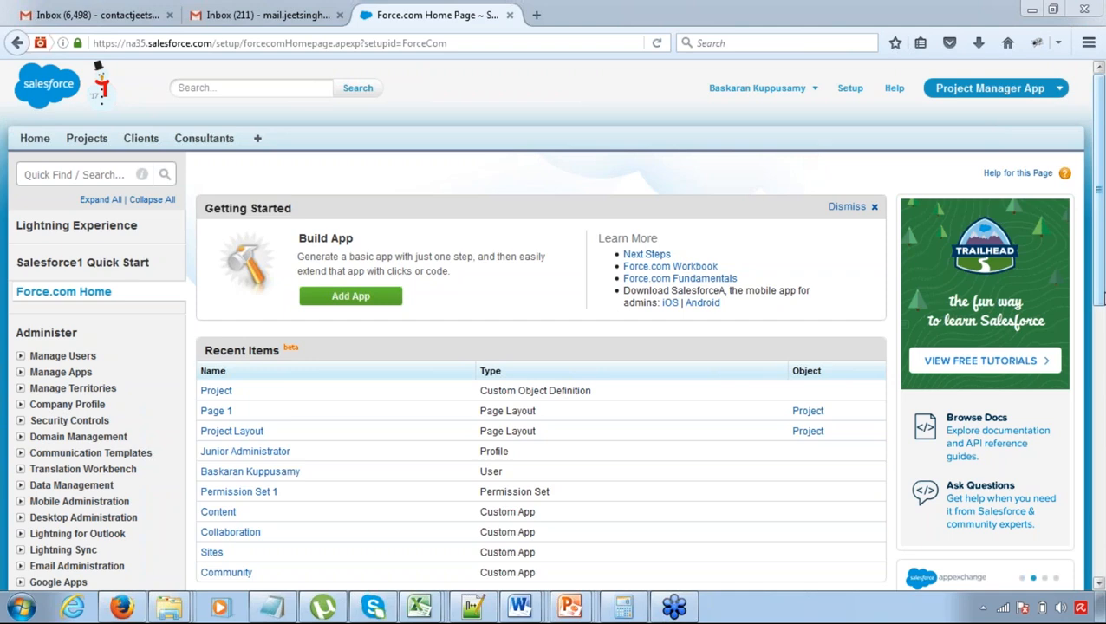
{"action": "mouse_move", "coordinate": [1099, 297]}
{"action": "left_mouse_down"}
{"action": "mouse_move", "coordinate": [1099, 311]}
{"action": "mouse_move", "coordinate": [1099, 286]}
{"action": "left_mouse_up"}
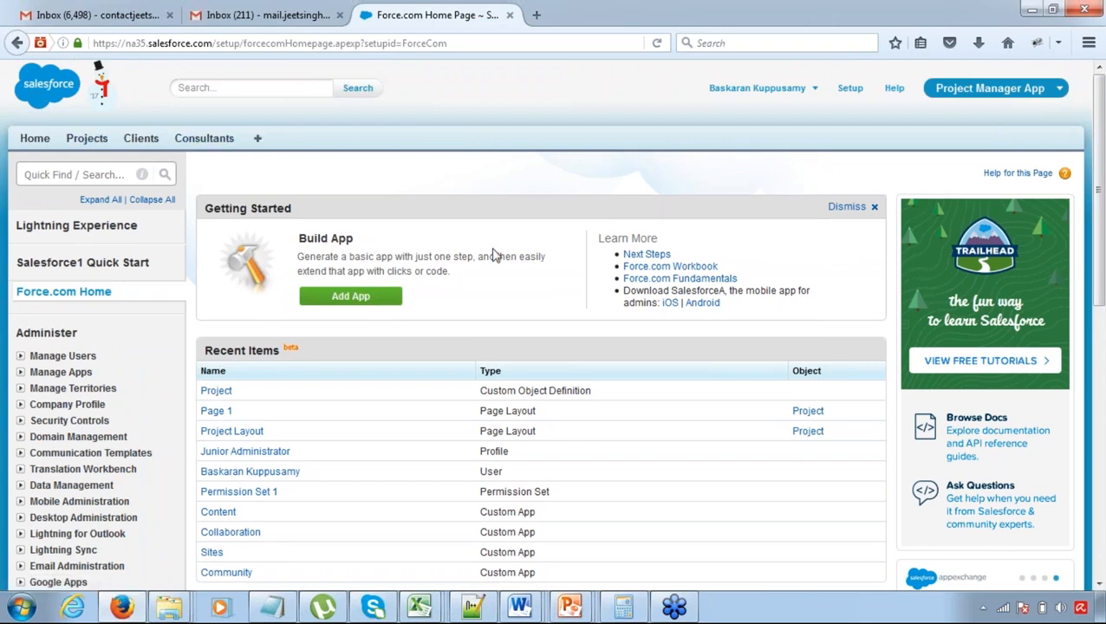
{"action": "scroll", "coordinate": [1096, 394], "scroll_direction": "down", "scroll_amount": 3}
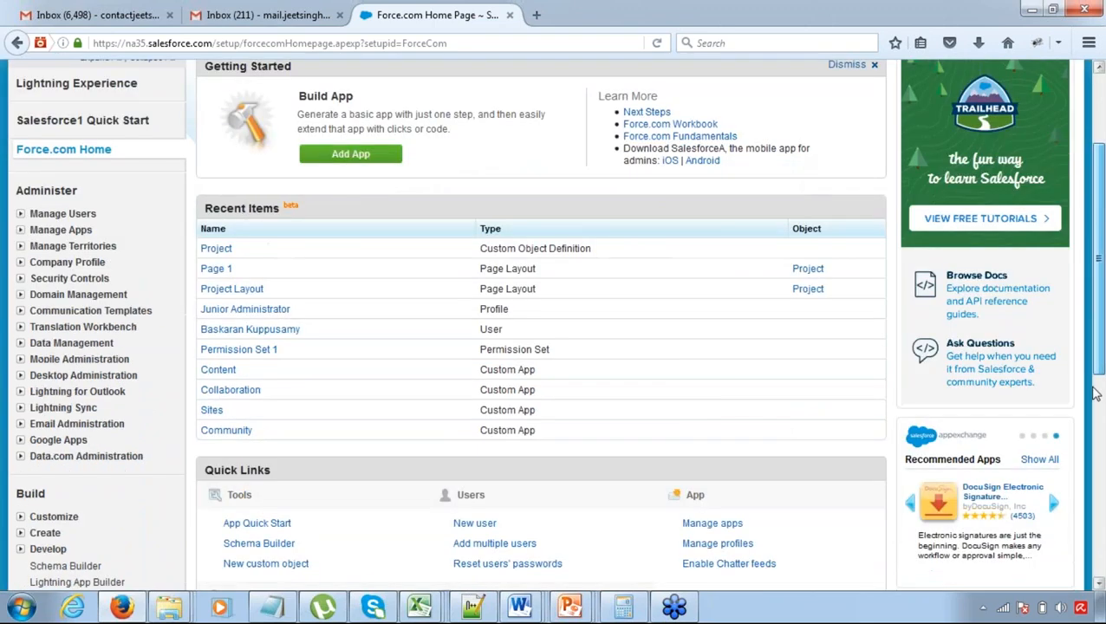
{"action": "scroll", "coordinate": [1094, 394], "scroll_direction": "down", "scroll_amount": 3}
{"action": "scroll", "coordinate": [402, 381], "scroll_direction": "down", "scroll_amount": 2}
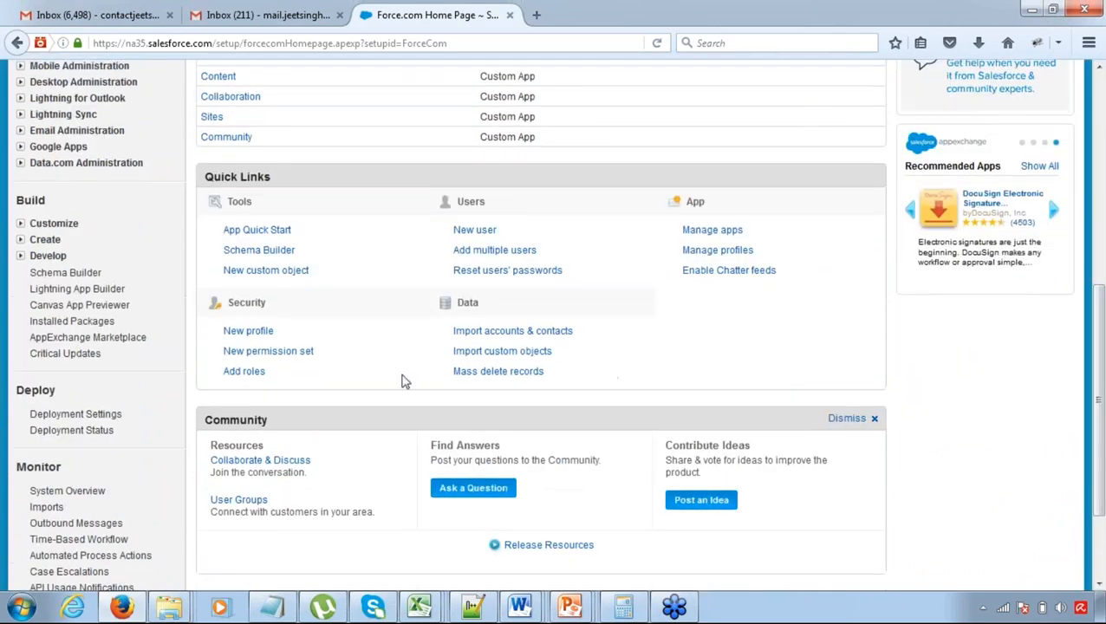
{"action": "left_click", "coordinate": [21, 242]}
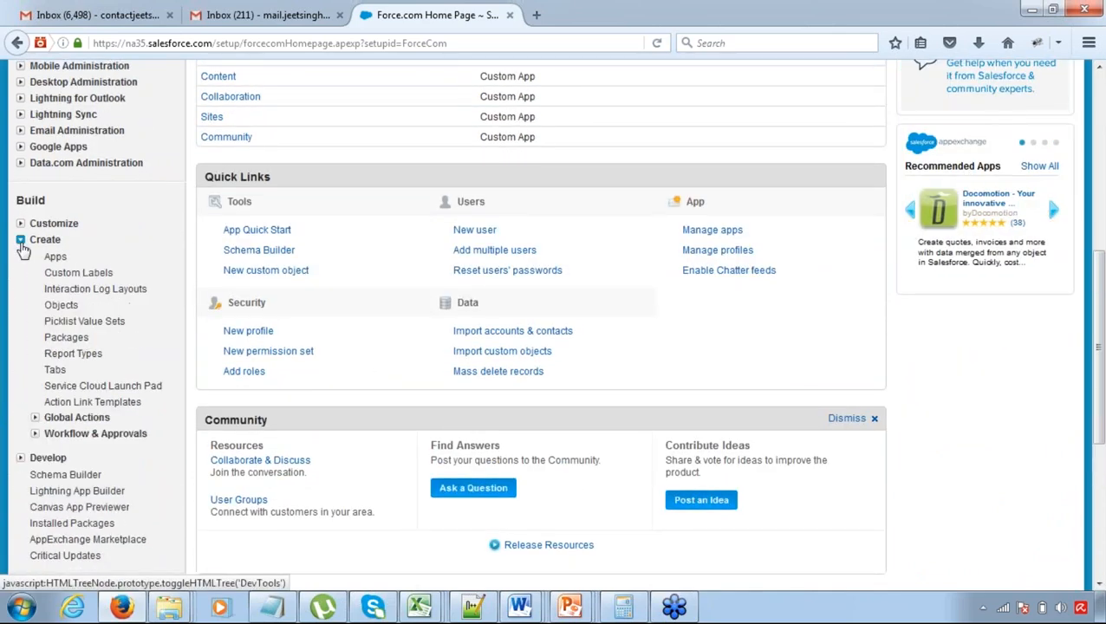
{"action": "left_click", "coordinate": [64, 306]}
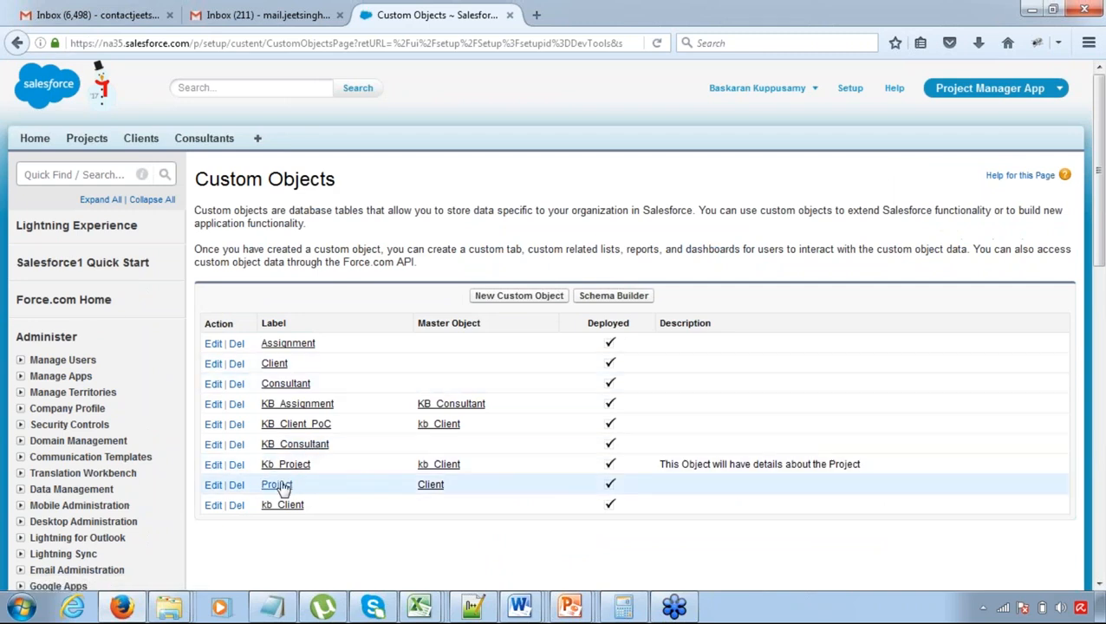
{"action": "left_click", "coordinate": [279, 485]}
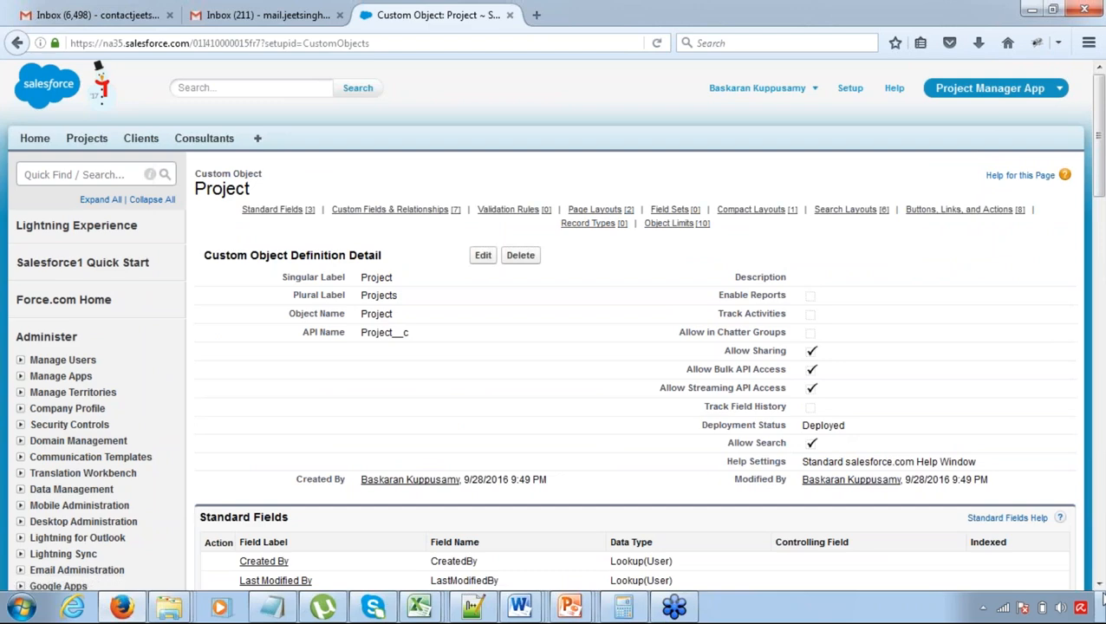
- Start a new custom field on the Project object with the Text data type
{"action": "left_click", "coordinate": [1098, 585]}
{"action": "scroll", "coordinate": [1098, 585], "scroll_direction": "down", "scroll_amount": 6}
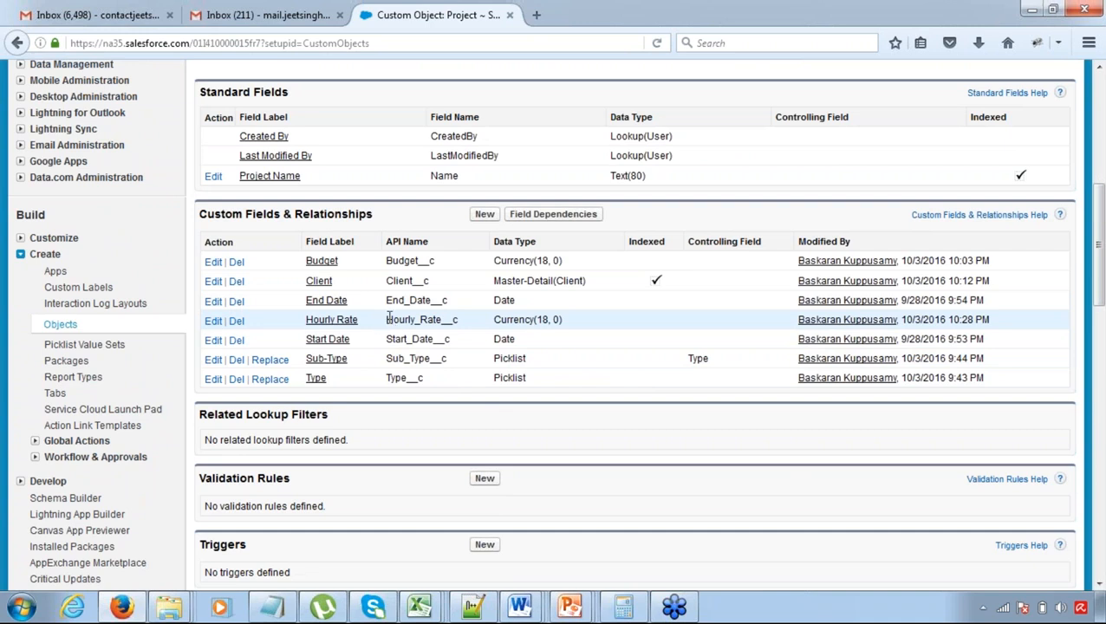
{"action": "left_click", "coordinate": [485, 216]}
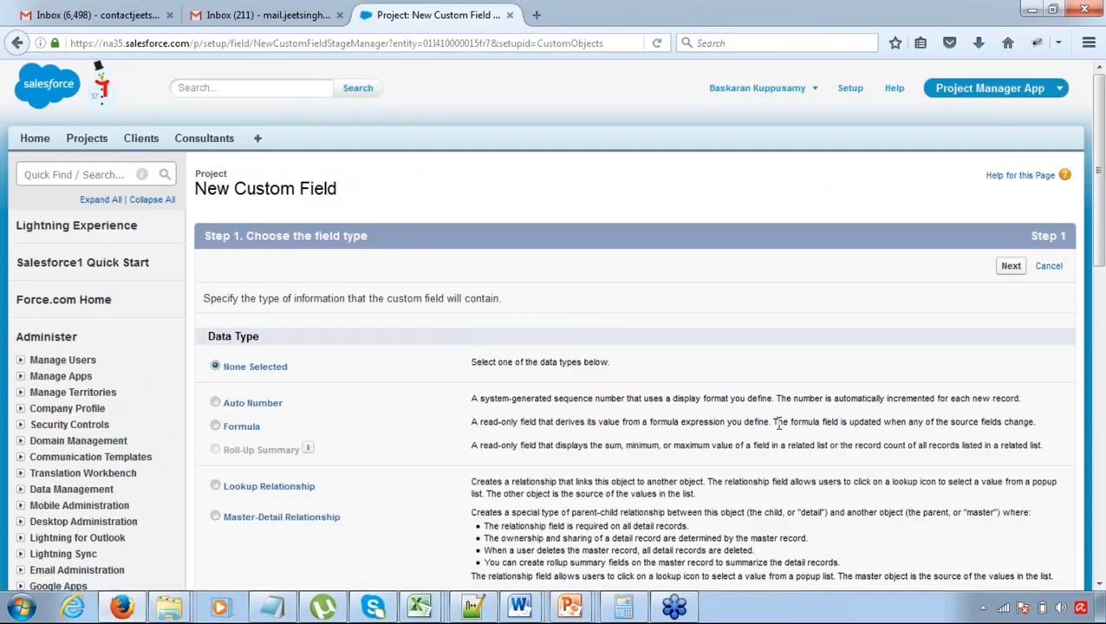
{"action": "left_click", "coordinate": [1100, 585]}
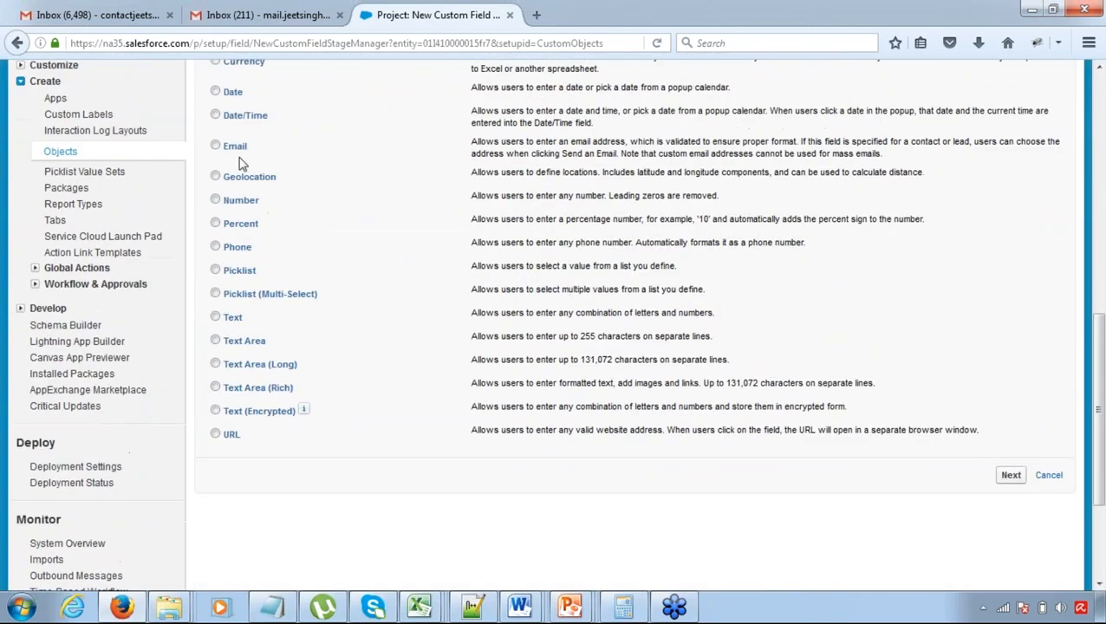
{"action": "left_click", "coordinate": [215, 317]}
{"action": "left_click", "coordinate": [1010, 476]}
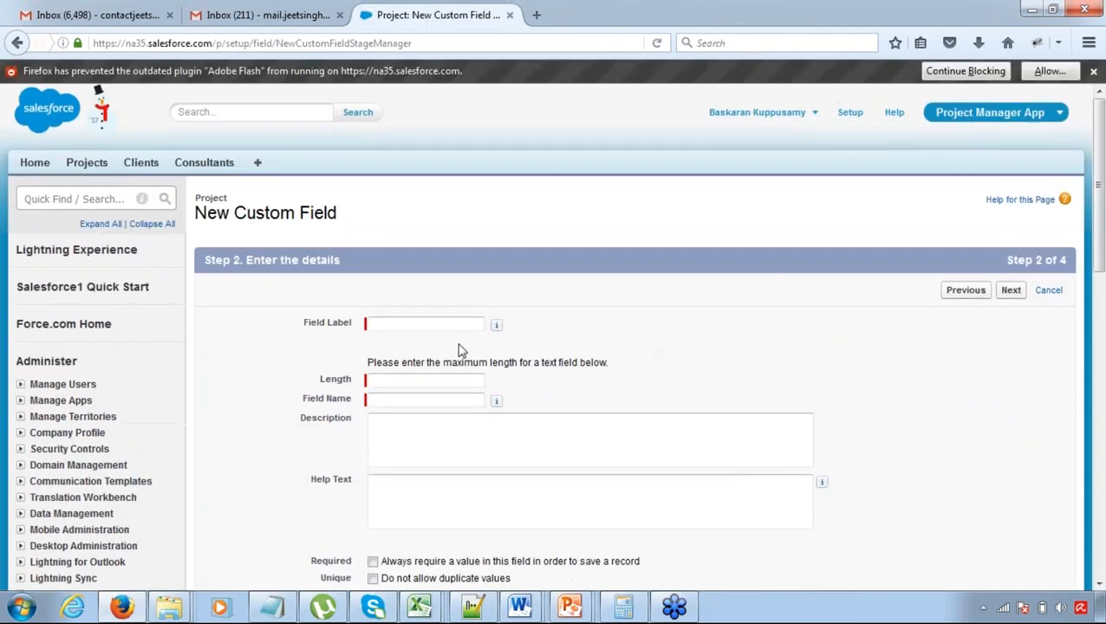
- Label the new text field Deptt, set its length to 20, and continue to field-level security
{"action": "type", "text": "Deptt"}
{"action": "key", "text": "Tab"}
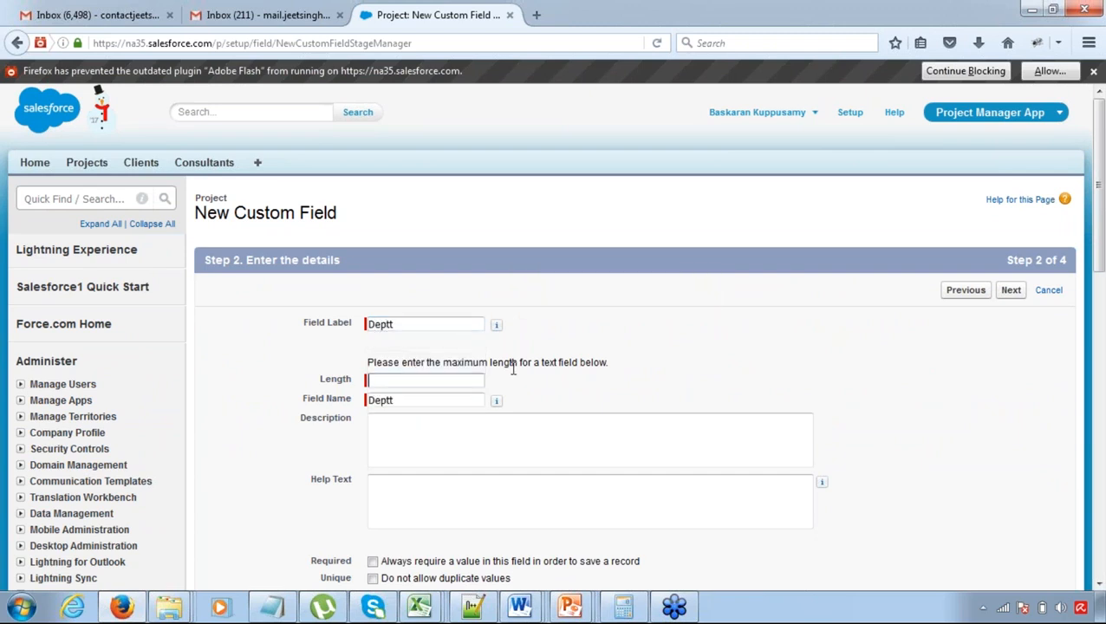
{"action": "type", "text": "20"}
{"action": "left_click", "coordinate": [1011, 291]}
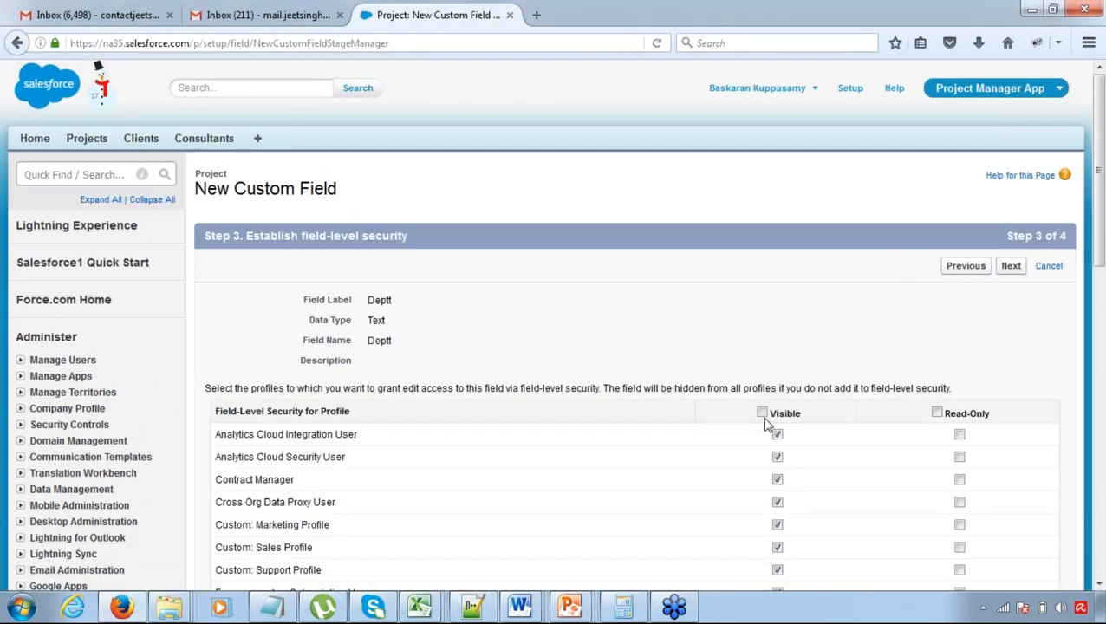
- Make the Deptt field visible to all profiles and save it on both the Page 1 and Project Layout page layouts
{"action": "left_click", "coordinate": [762, 414]}
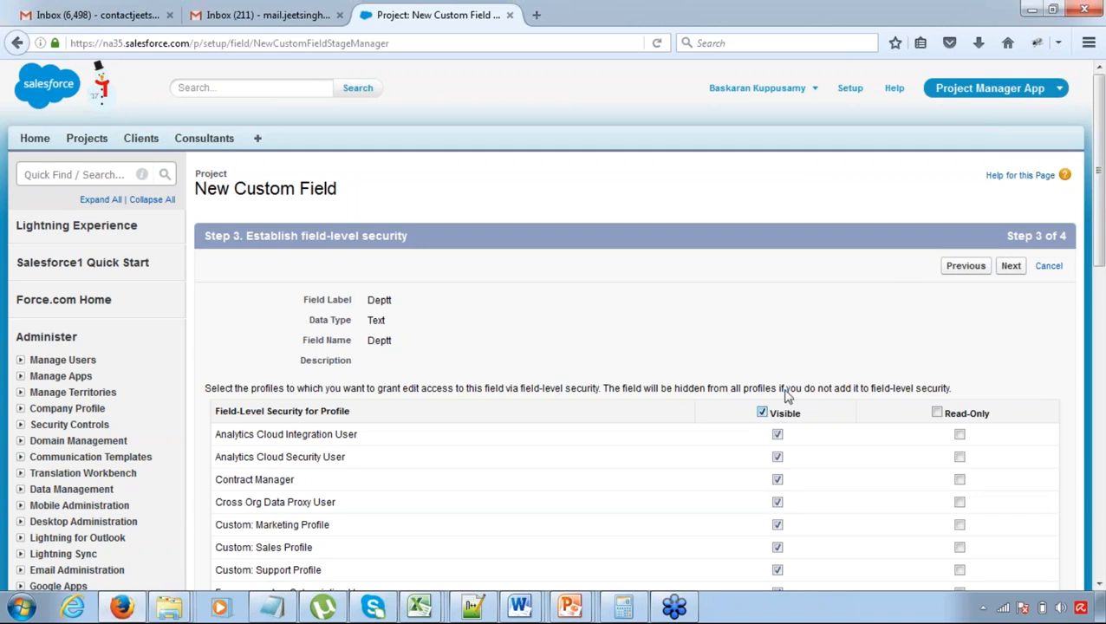
{"action": "left_click", "coordinate": [1010, 269]}
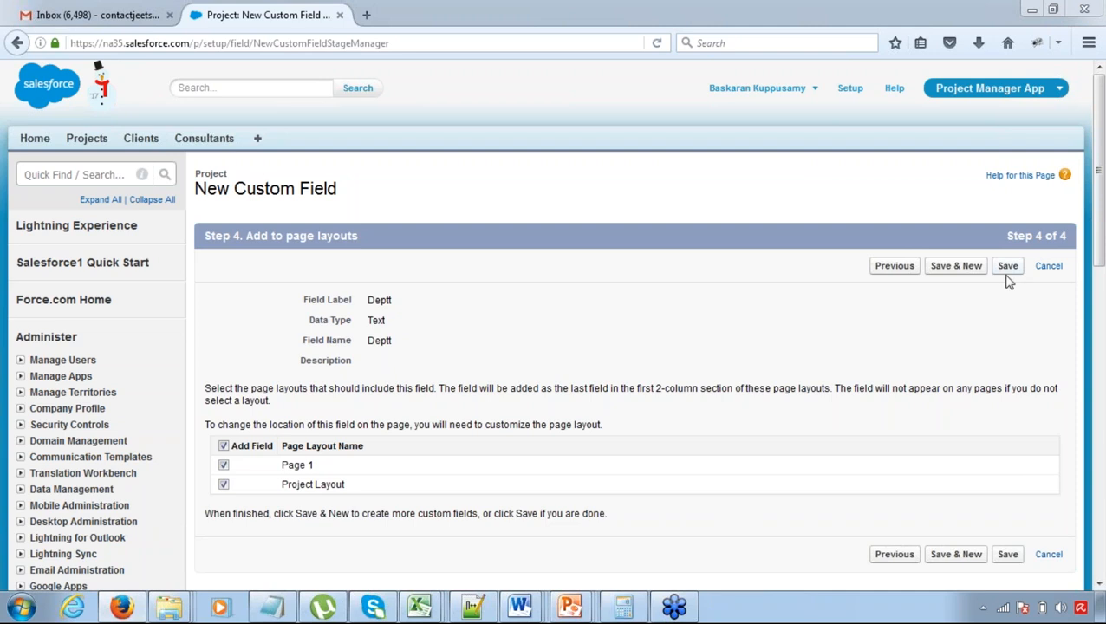
{"action": "left_click", "coordinate": [1008, 265]}
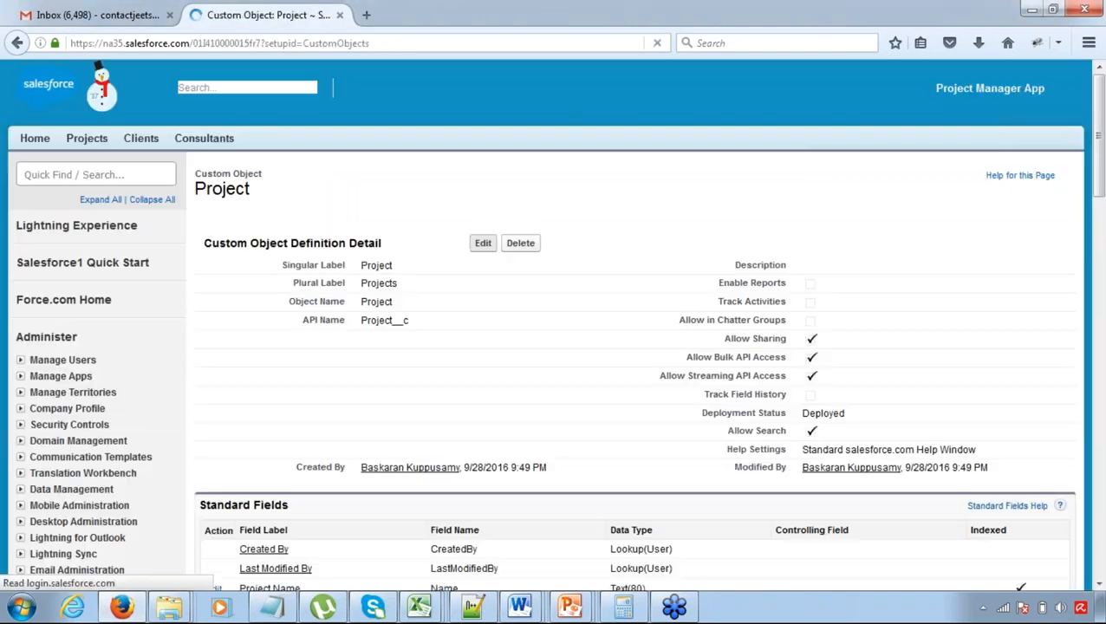
- Create a page layout for the Project object named Client Project Layout, cloned from the existing Project Layout
{"action": "left_click", "coordinate": [1099, 586]}
{"action": "left_click", "coordinate": [1099, 586]}
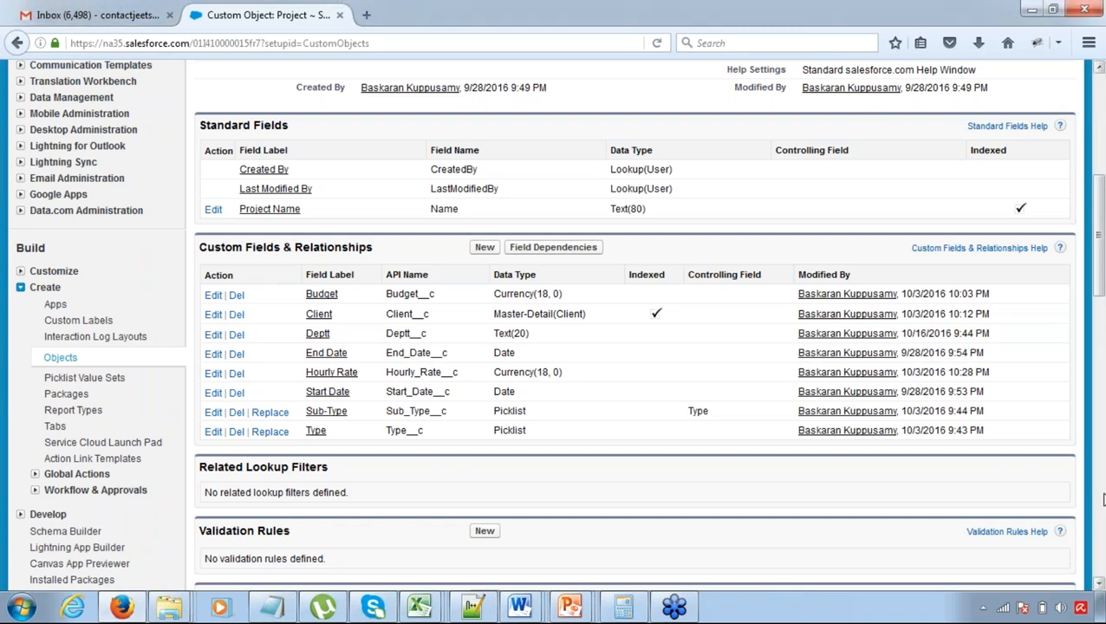
{"action": "scroll", "coordinate": [1098, 586], "scroll_direction": "down", "scroll_amount": 12}
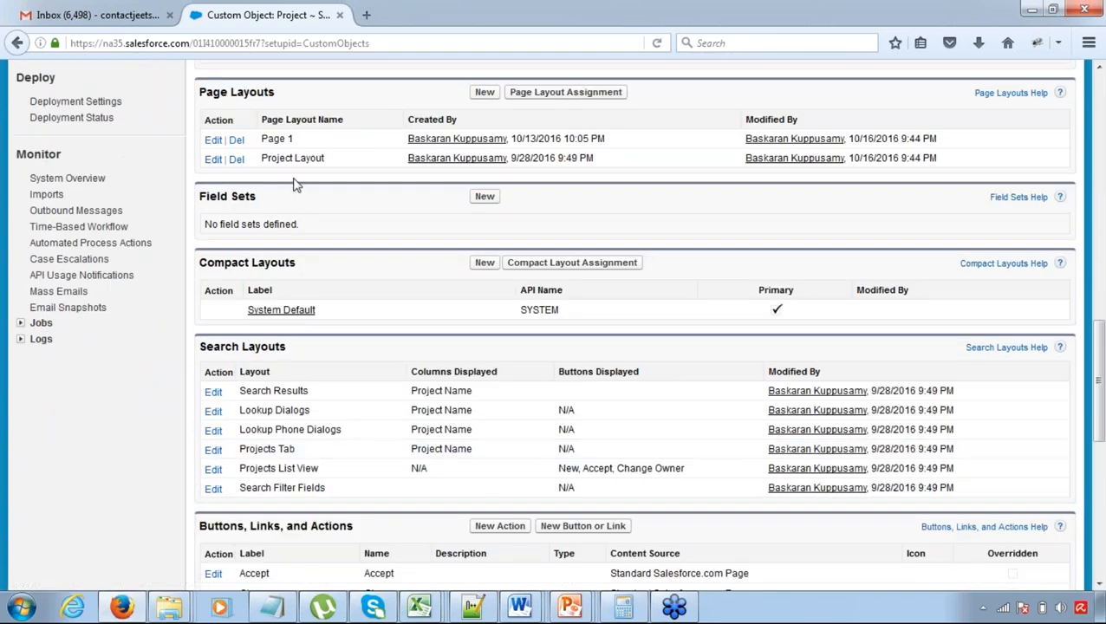
{"action": "left_click", "coordinate": [485, 91]}
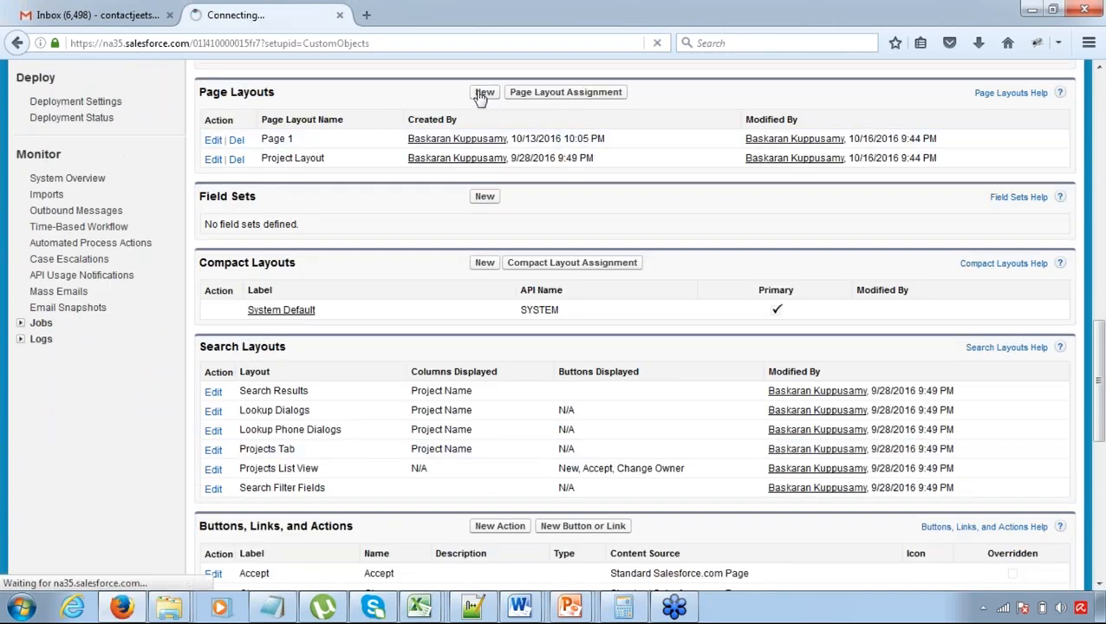
{"action": "left_click", "coordinate": [447, 277]}
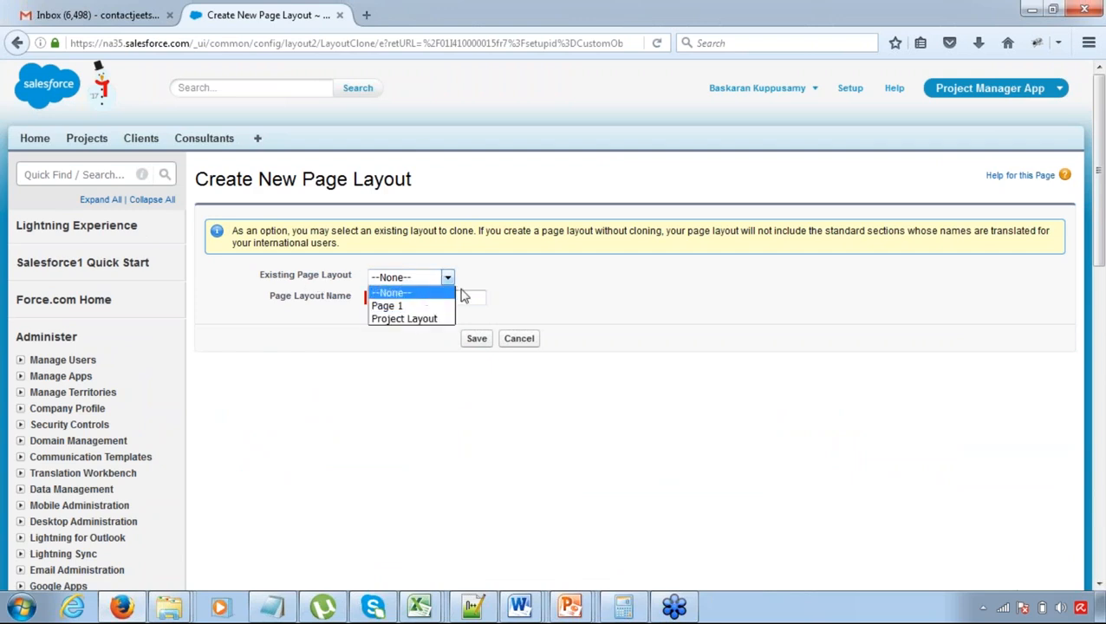
{"action": "left_click", "coordinate": [437, 318]}
{"action": "left_click", "coordinate": [439, 303]}
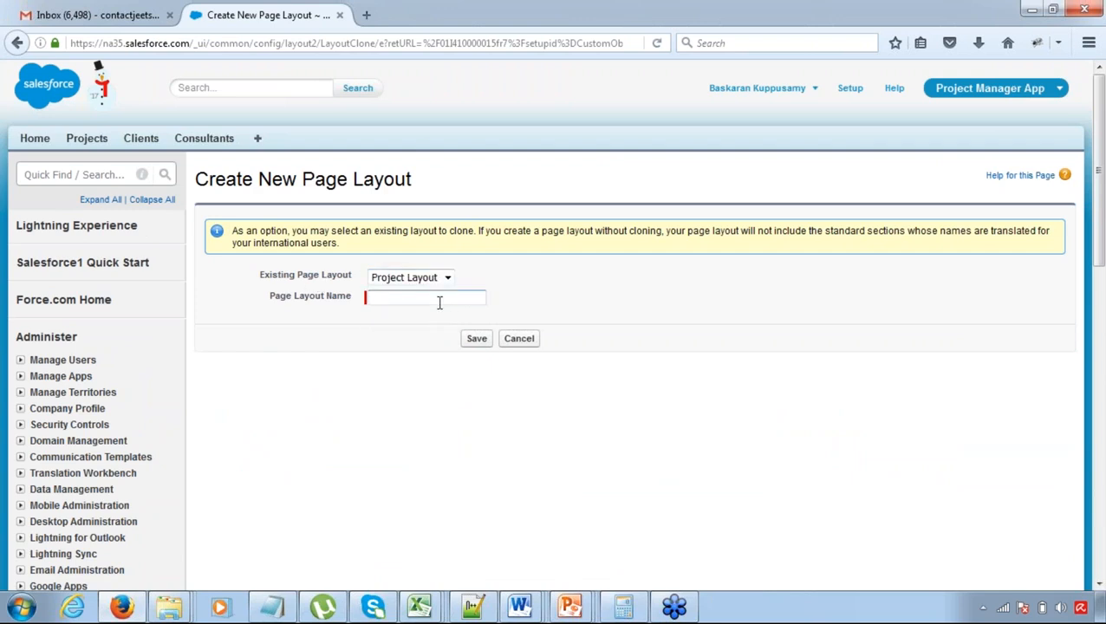
{"action": "type", "text": "Client"}
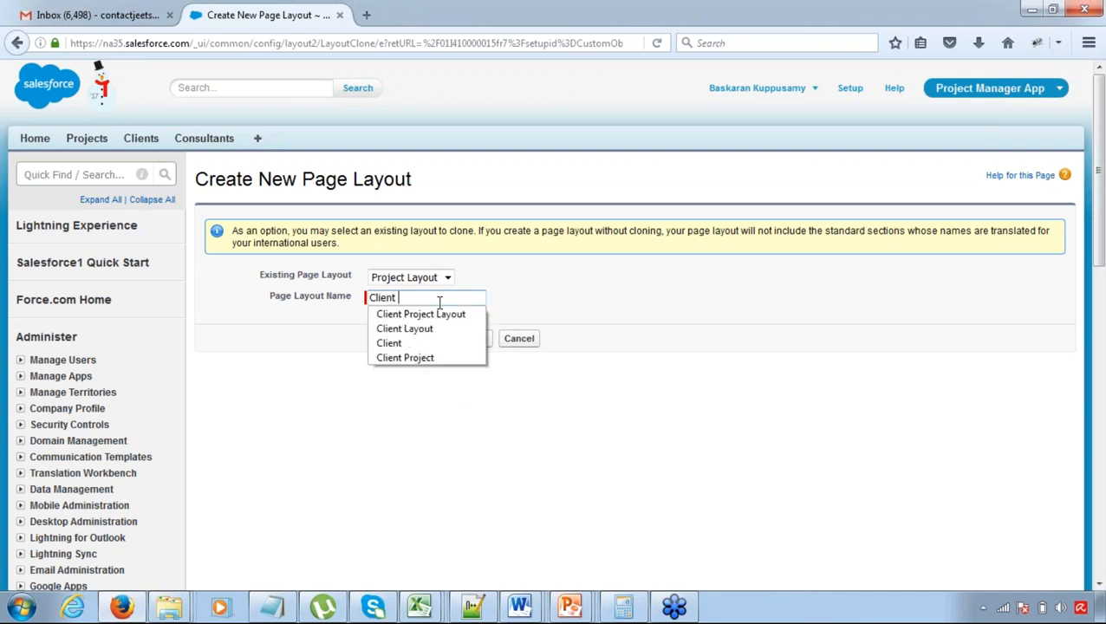
{"action": "key", "text": "Down"}
{"action": "type", "text": "ent"}
{"action": "key", "text": "Return"}
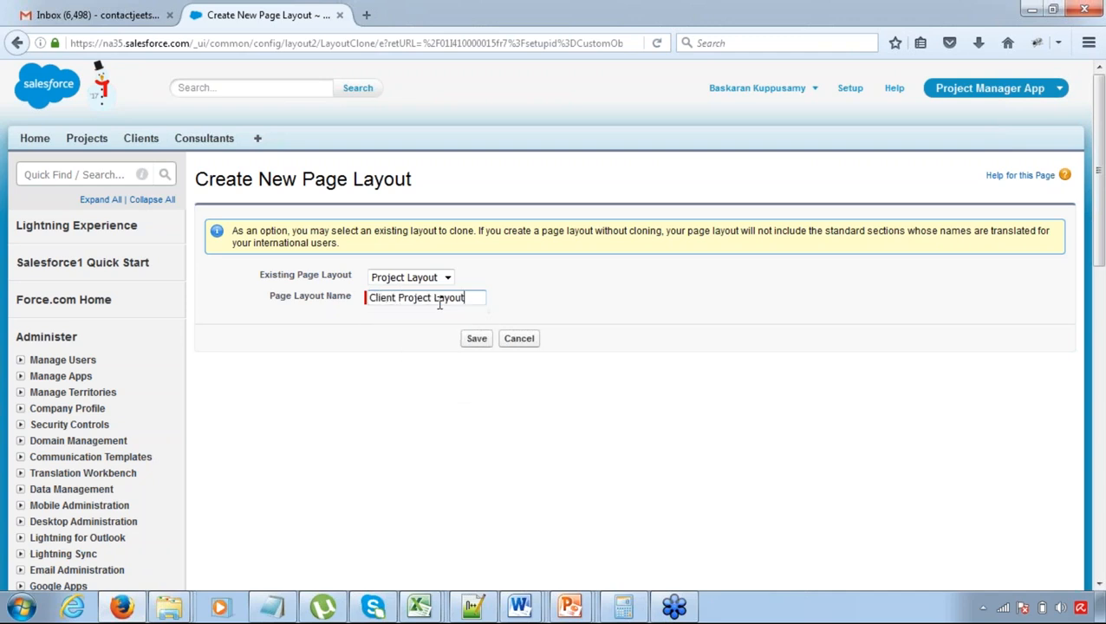
{"action": "left_click", "coordinate": [478, 341]}
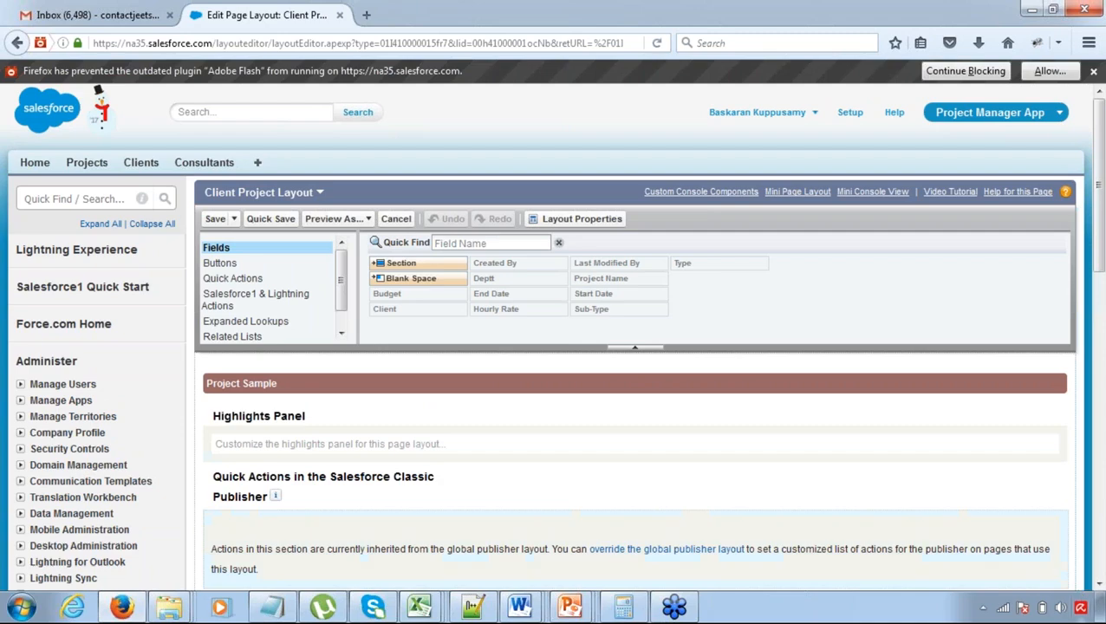
- Save the Client Project Layout with the Deptt field removed and End Date moved below Budget in the Information section
{"action": "scroll", "coordinate": [1099, 585], "scroll_direction": "down", "scroll_amount": 15}
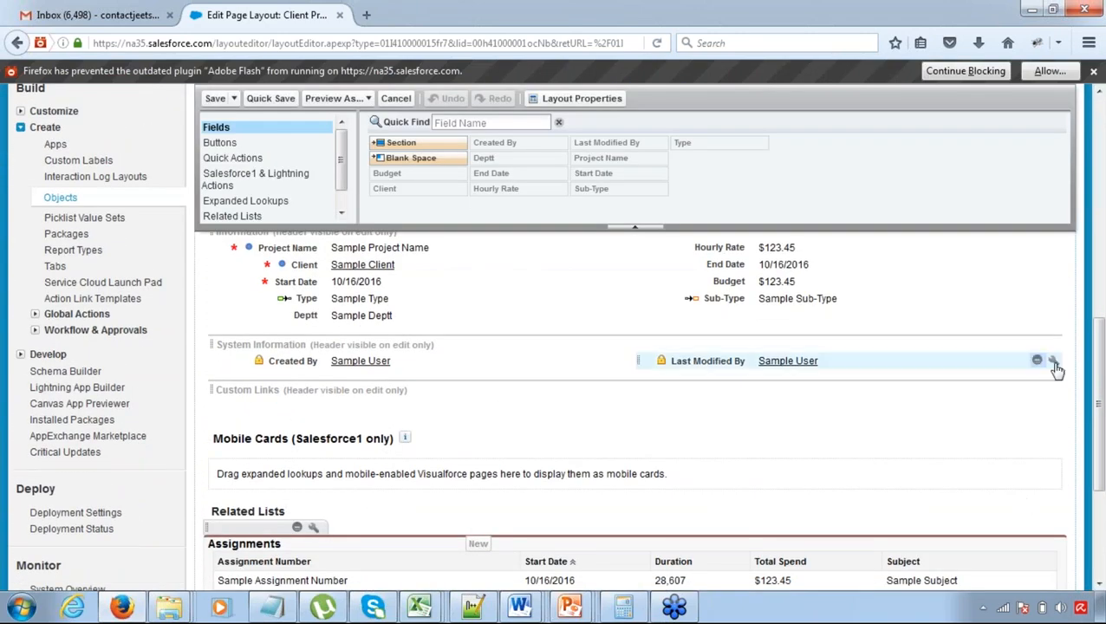
{"action": "scroll", "coordinate": [1099, 395], "scroll_direction": "up", "scroll_amount": 1}
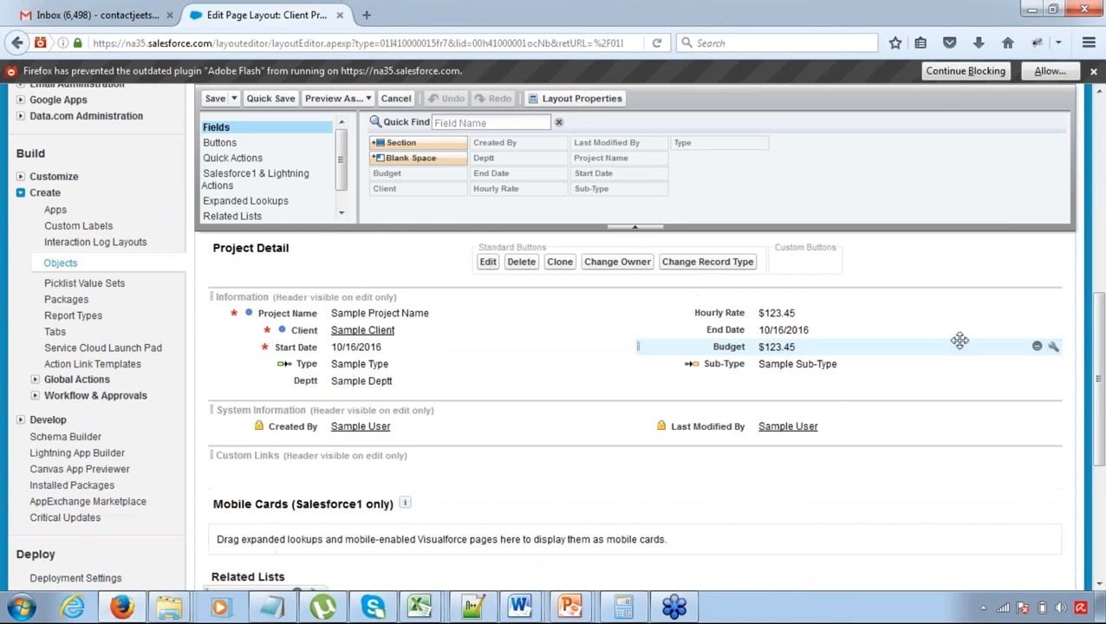
{"action": "mouse_move", "coordinate": [387, 382]}
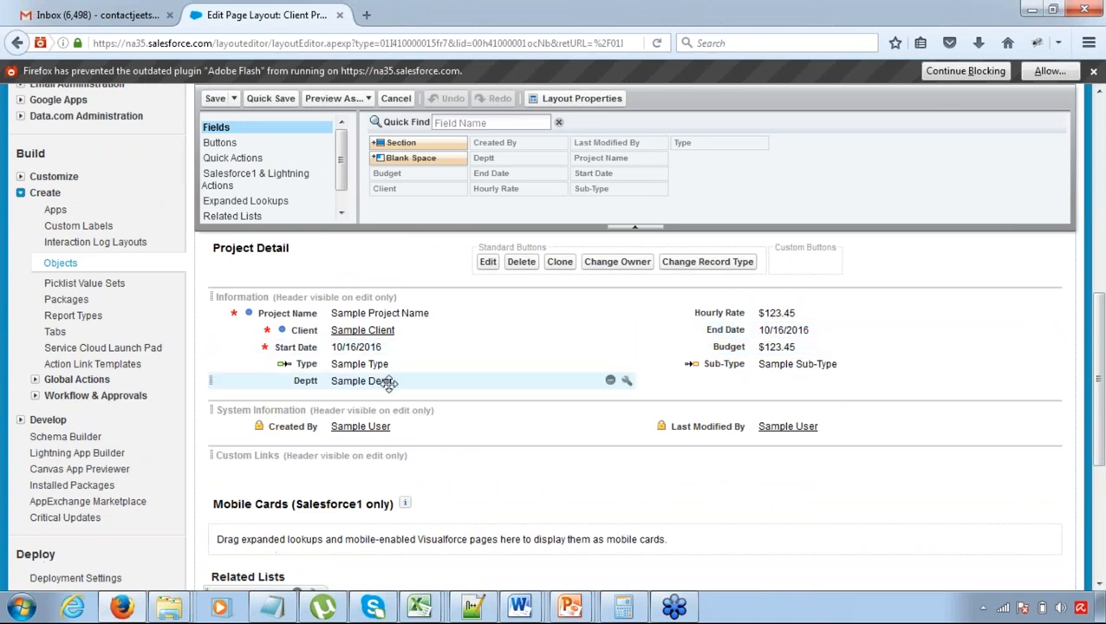
{"action": "left_click", "coordinate": [612, 384]}
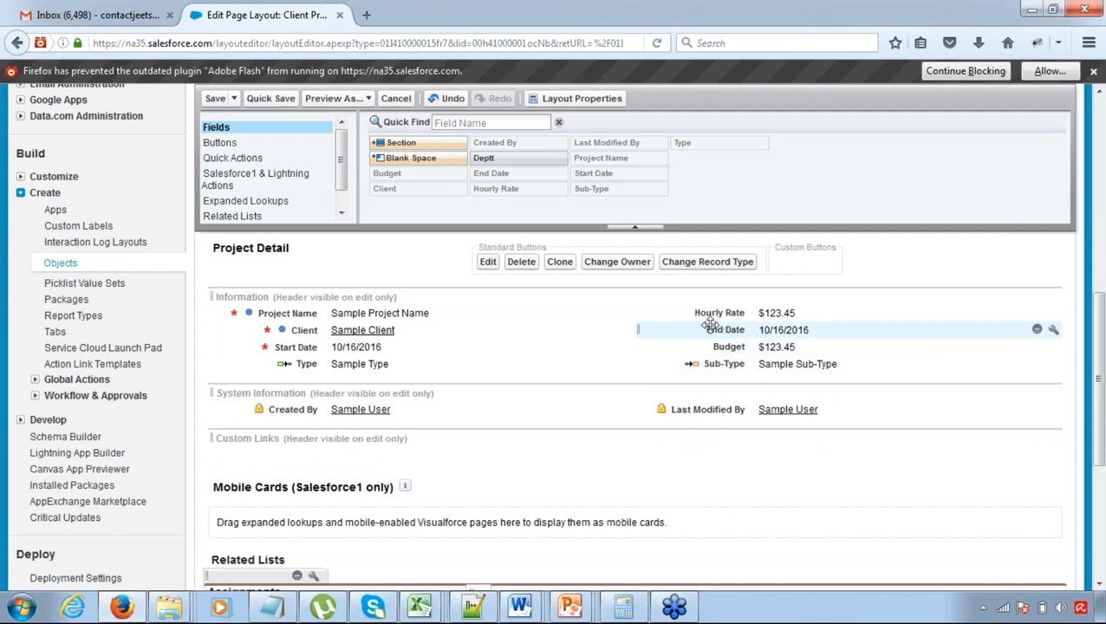
{"action": "left_click_drag", "start_coordinate": [676, 326], "coordinate": [669, 348]}
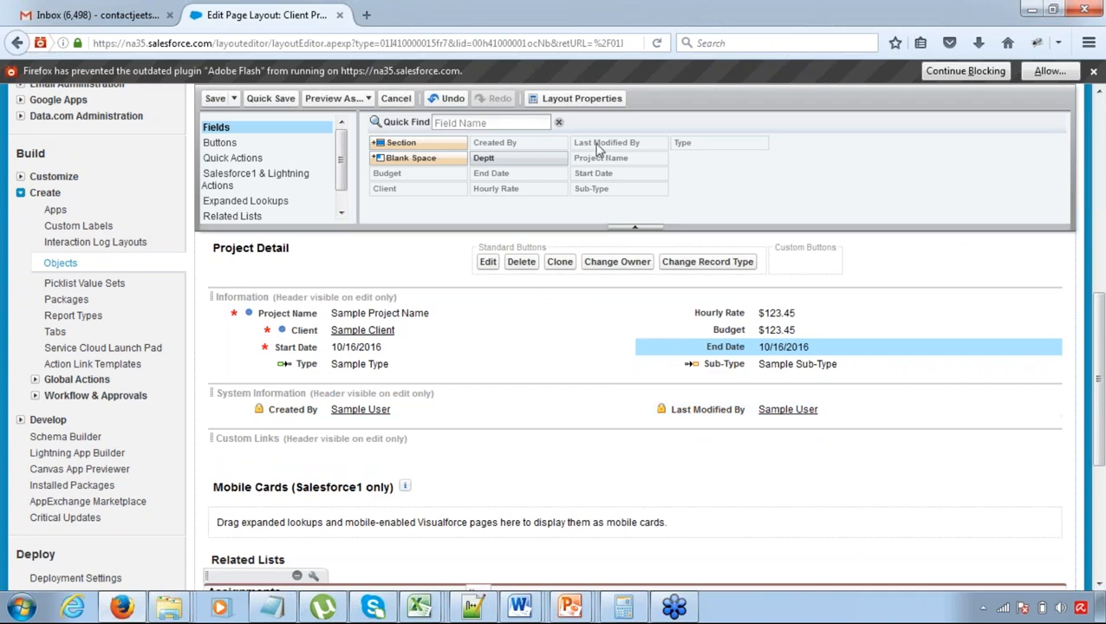
{"action": "left_click", "coordinate": [215, 98]}
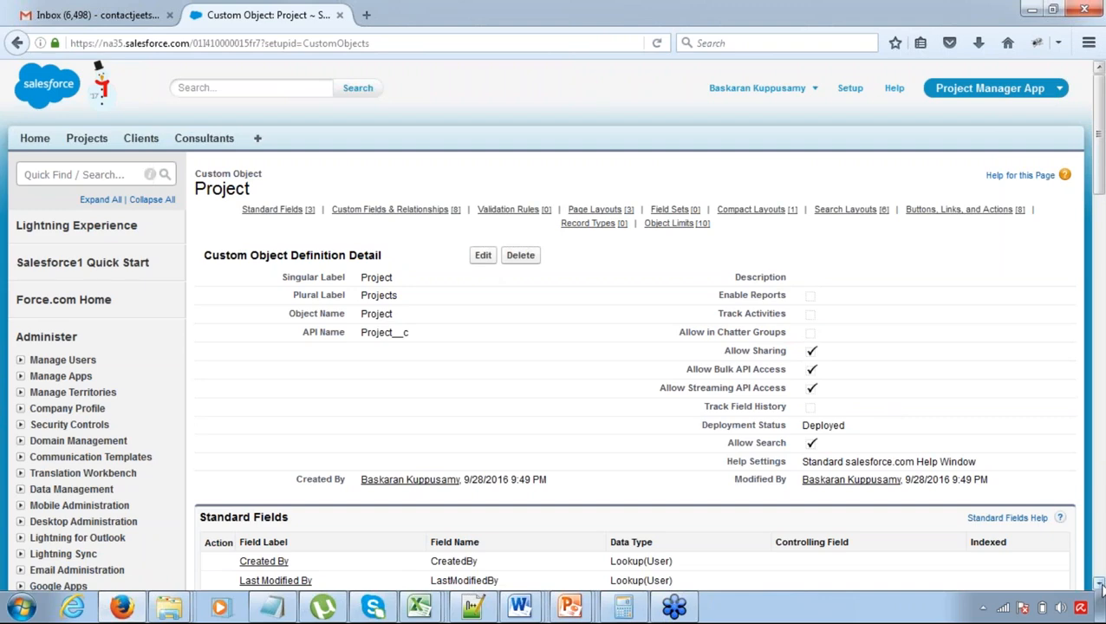
- Start another new page layout for the Project object, using Project Layout as the existing layout to clone
{"action": "left_click", "coordinate": [1099, 583]}
{"action": "scroll", "coordinate": [1098, 583], "scroll_direction": "down", "scroll_amount": 15}
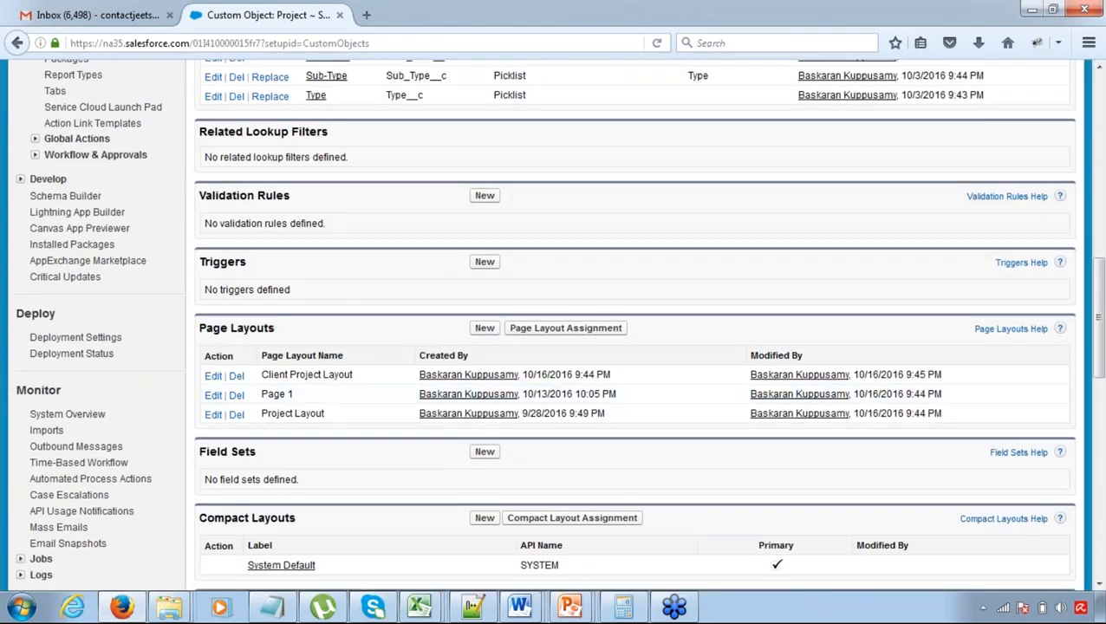
{"action": "left_click", "coordinate": [485, 328]}
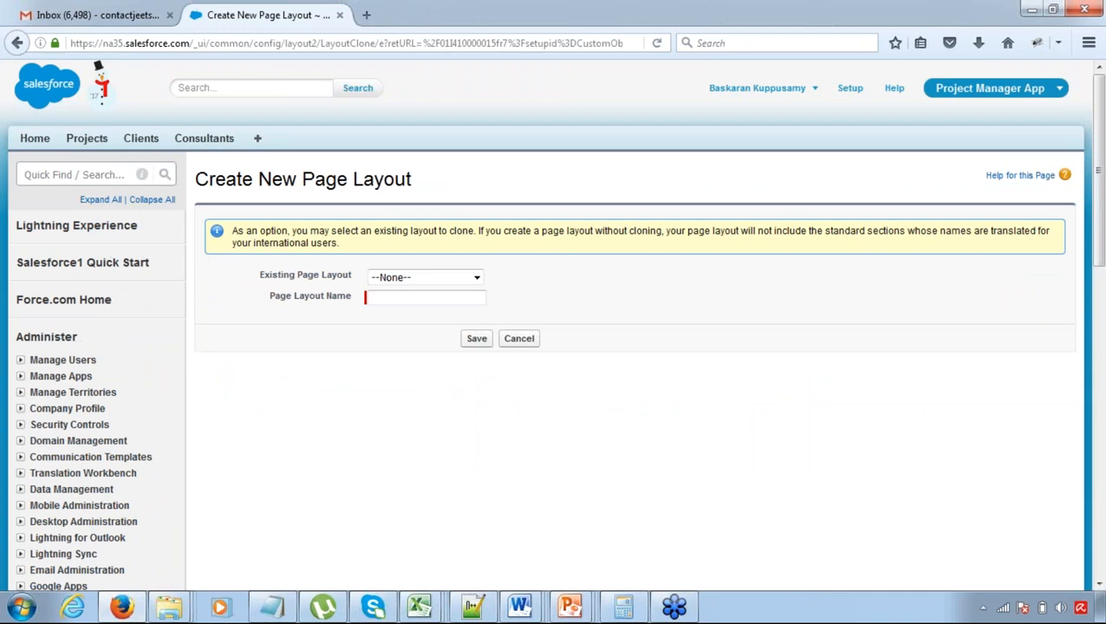
{"action": "left_click", "coordinate": [429, 278]}
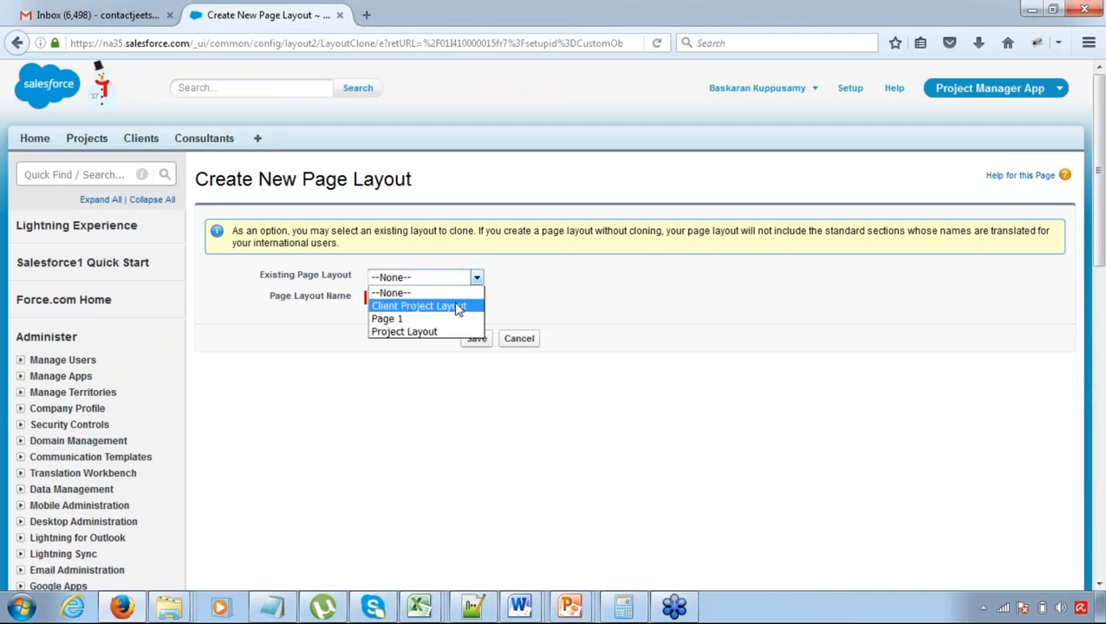
{"action": "left_click", "coordinate": [447, 332]}
- Name the new page layout Internal Project Layout and save it to open its layout editor
{"action": "left_click", "coordinate": [446, 300]}
{"action": "type", "text": "IN"}
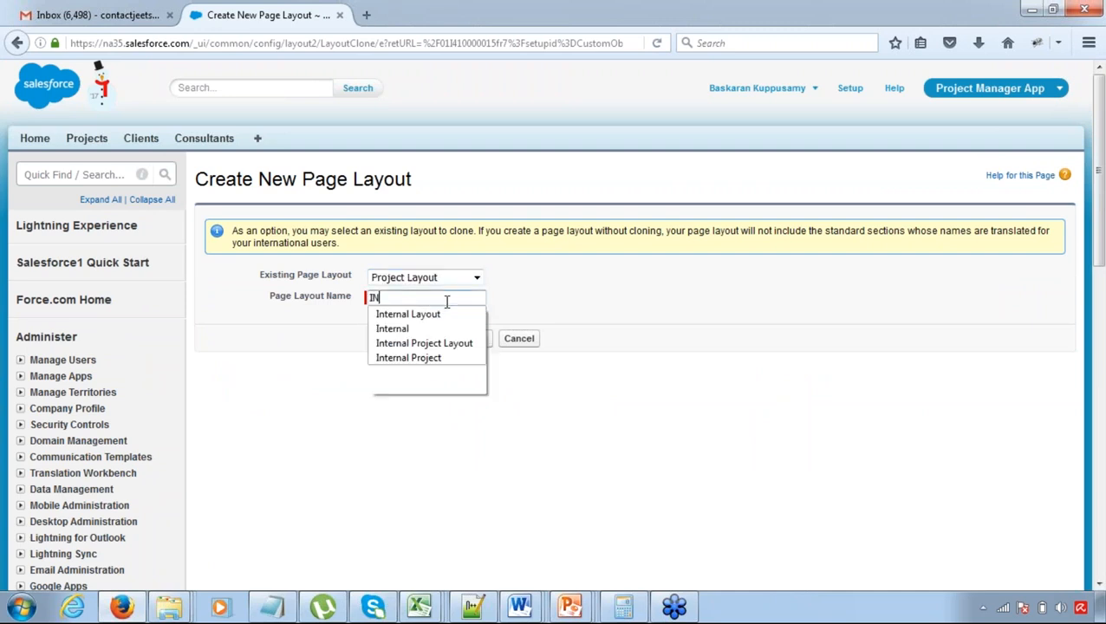
{"action": "key", "text": "BackSpace"}
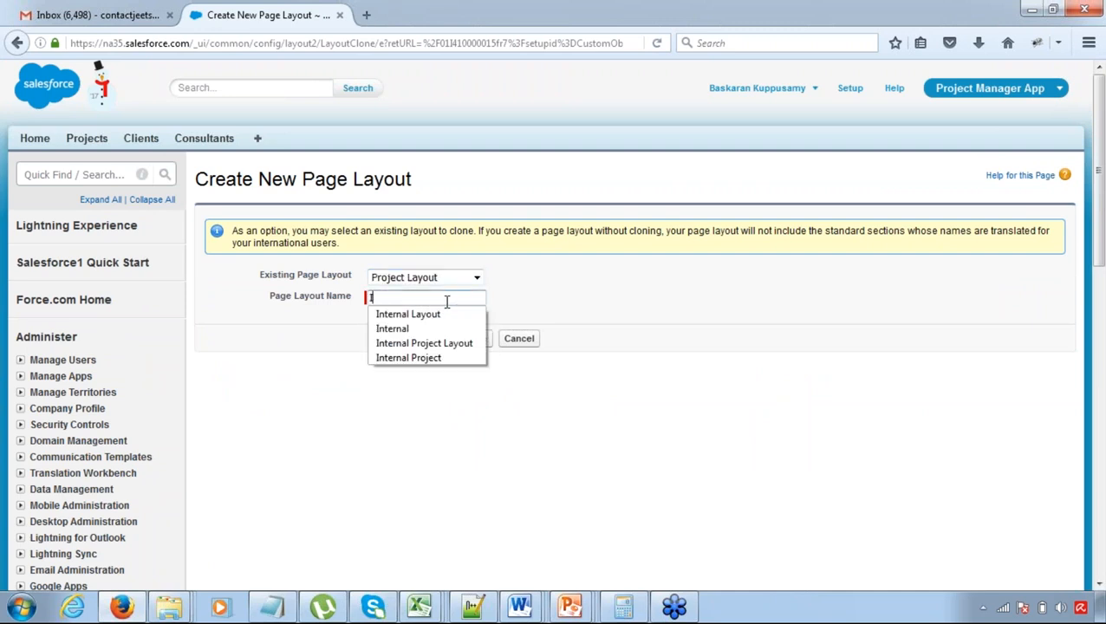
{"action": "type", "text": "nt"}
{"action": "key", "text": "Down"}
{"action": "key", "text": "Down"}
{"action": "key", "text": "Down"}
{"action": "key", "text": "Return"}
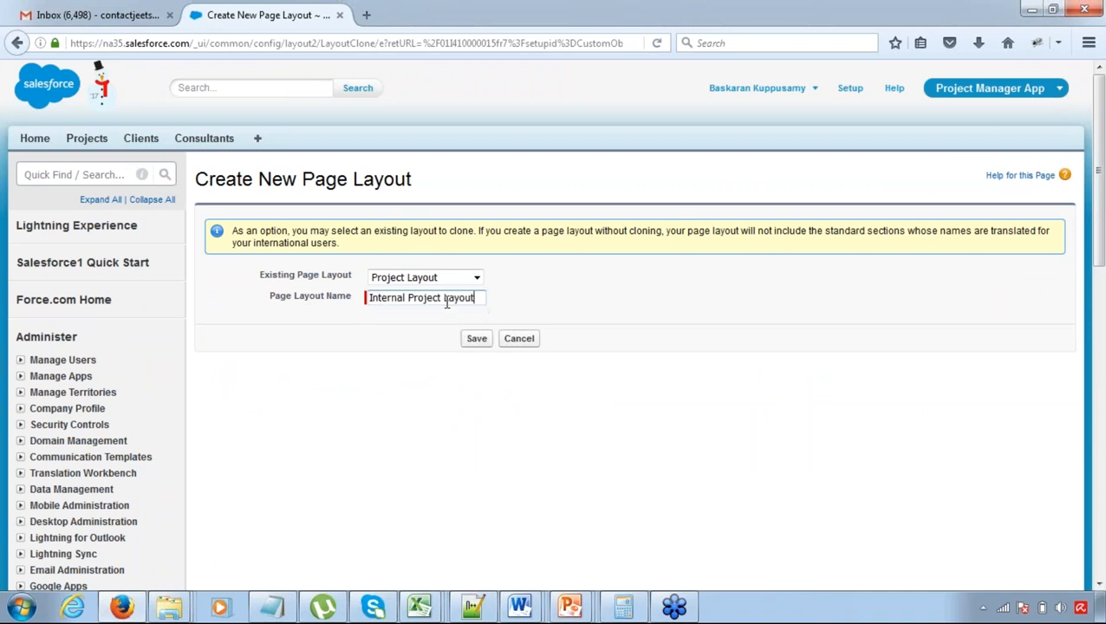
{"action": "left_click", "coordinate": [477, 339]}
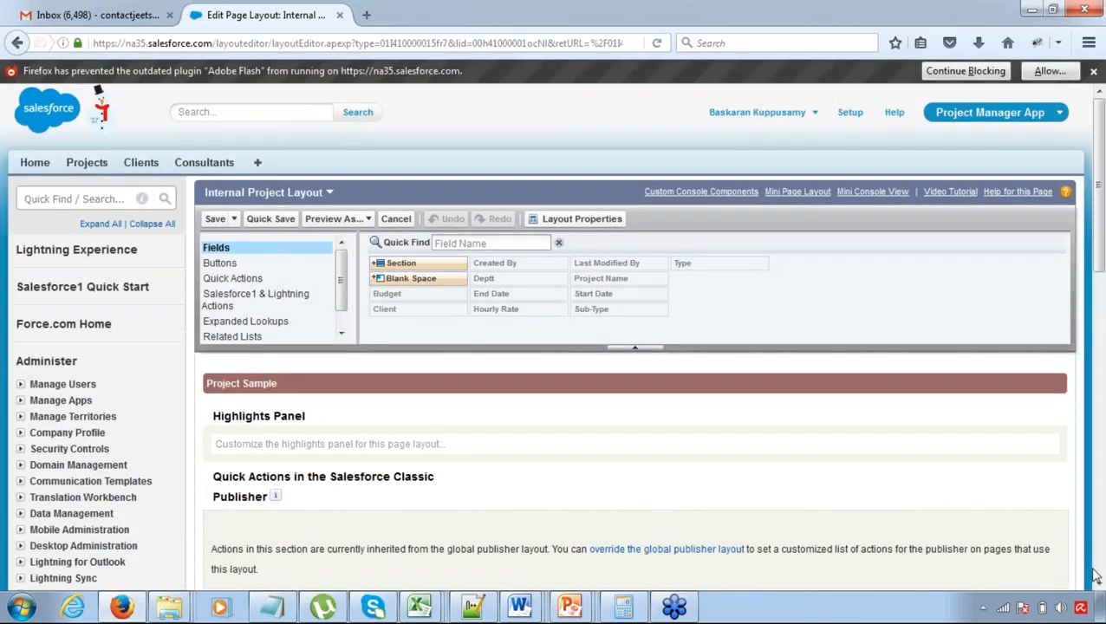
- Remove the Hourly Rate and Budget fields from the Information section of the Internal Project Layout
{"action": "left_click", "coordinate": [1100, 586]}
{"action": "left_click", "coordinate": [1099, 586]}
{"action": "left_click_drag", "start_coordinate": [1099, 586], "coordinate": [1099, 586]}
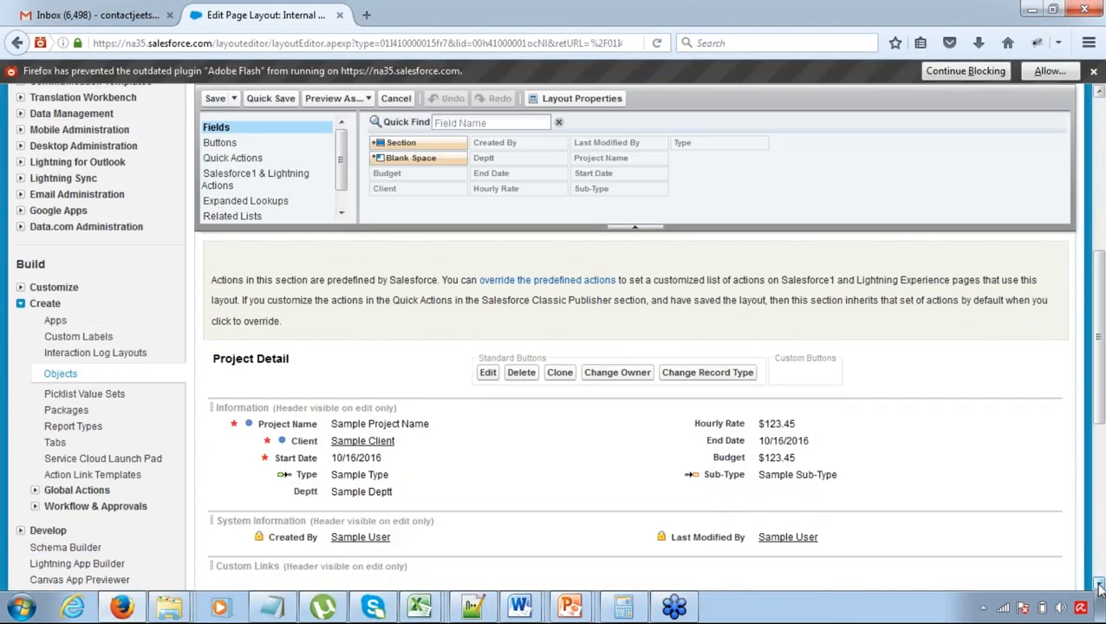
{"action": "left_click_drag", "start_coordinate": [1099, 586], "coordinate": [1100, 586]}
{"action": "left_click_drag", "start_coordinate": [1100, 491], "coordinate": [1101, 380]}
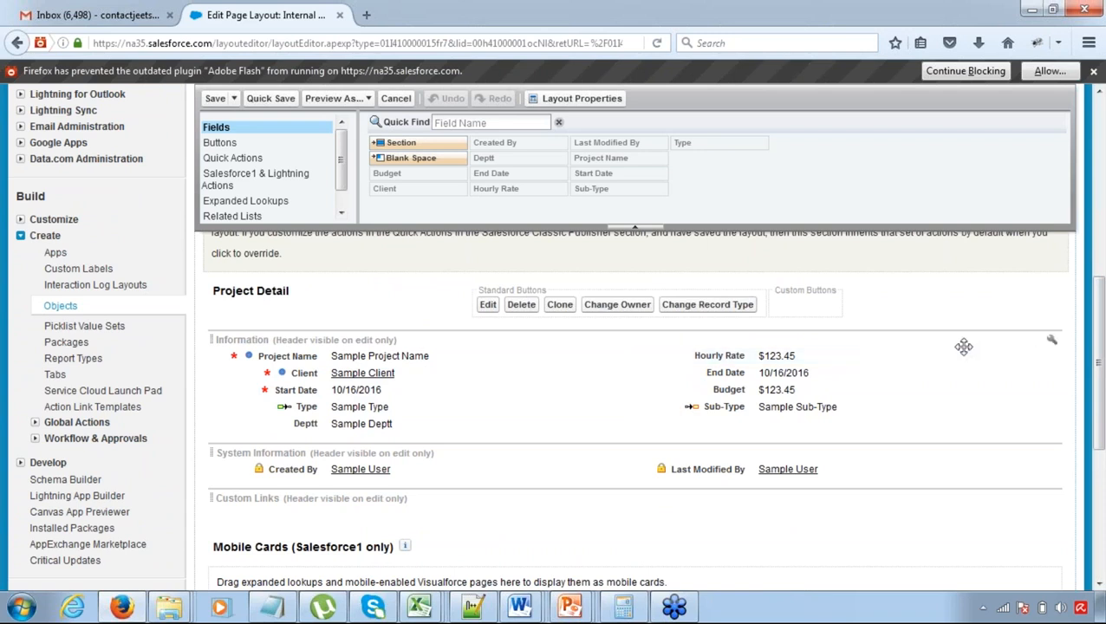
{"action": "mouse_move", "coordinate": [1033, 356]}
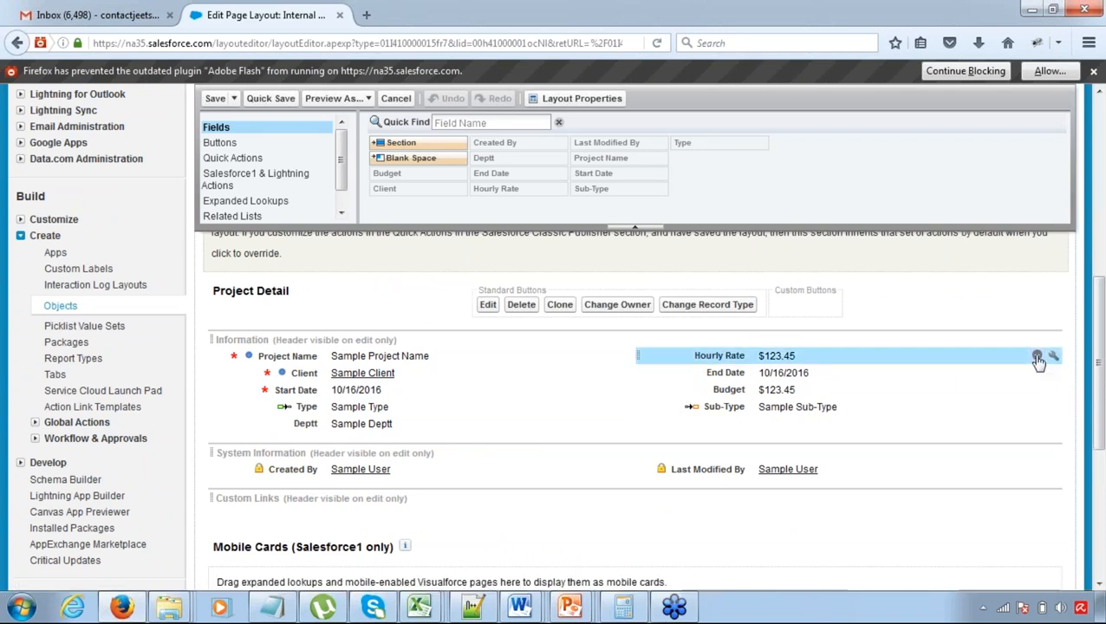
{"action": "left_click", "coordinate": [1037, 357]}
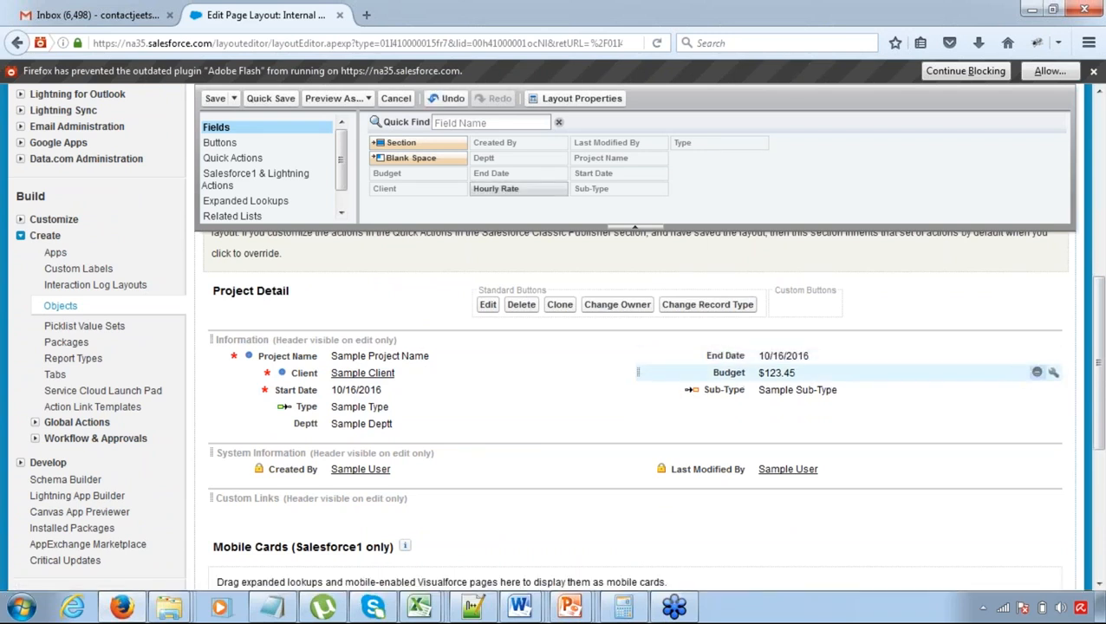
{"action": "left_click", "coordinate": [1037, 372]}
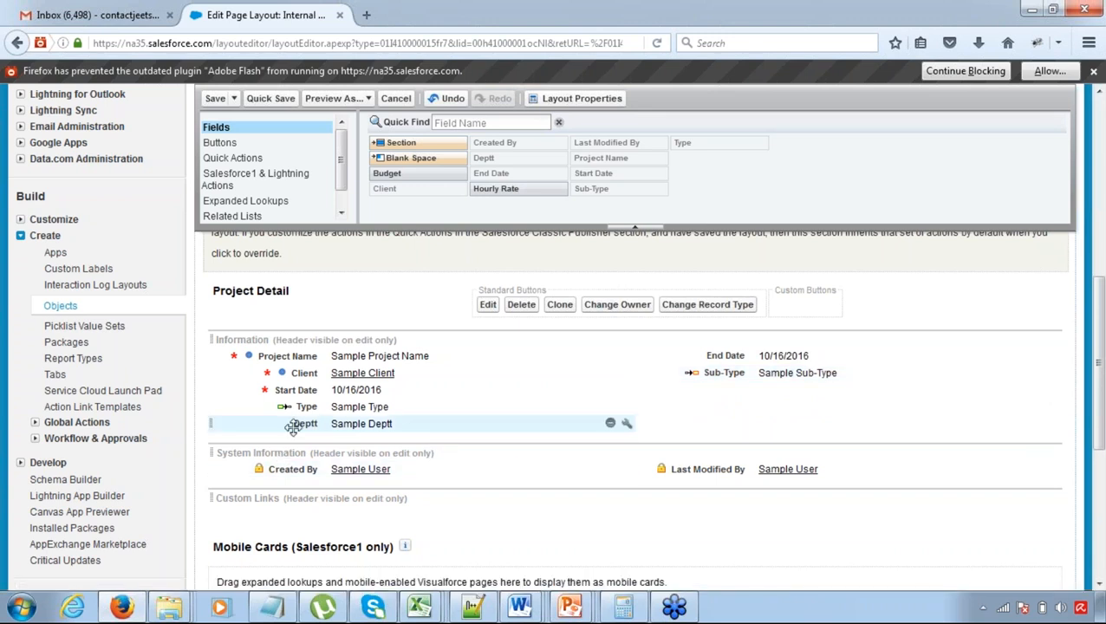
- Place Deptt directly below Project Name and Client below Sub-Type in the second column, and save the Internal Project Layout
{"action": "left_click_drag", "start_coordinate": [295, 424], "coordinate": [295, 371]}
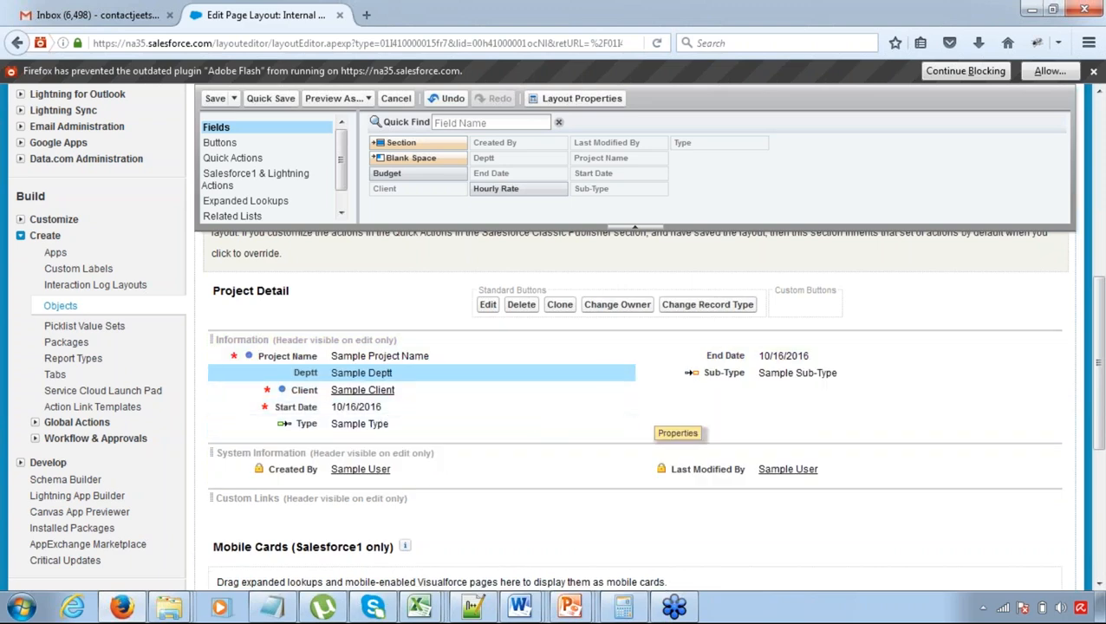
{"action": "left_click_drag", "start_coordinate": [293, 390], "coordinate": [314, 441]}
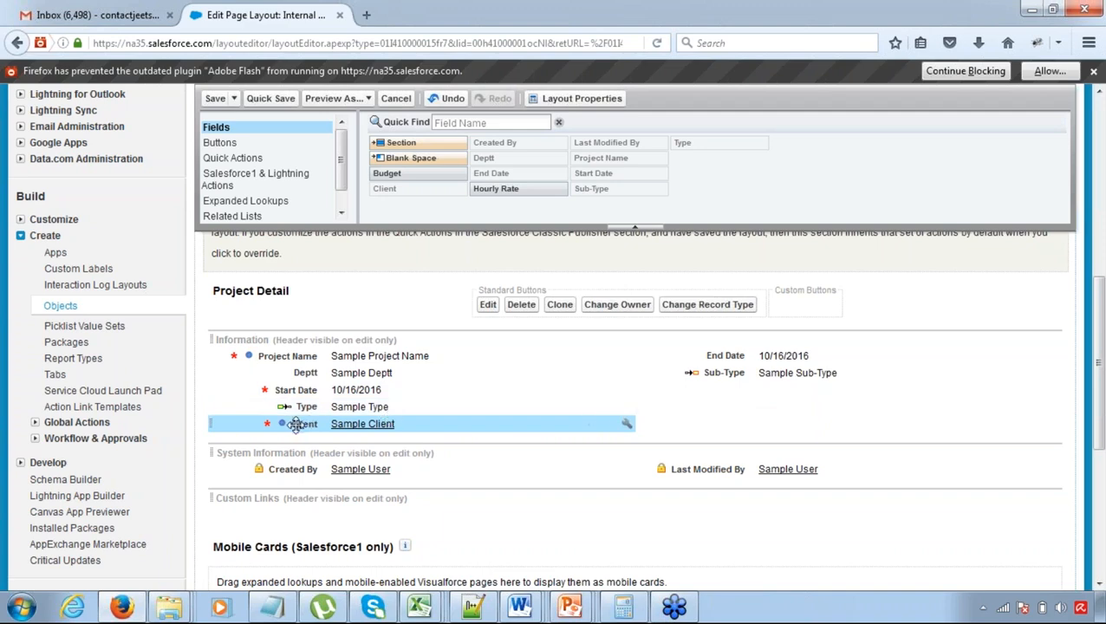
{"action": "left_click_drag", "start_coordinate": [297, 423], "coordinate": [685, 422]}
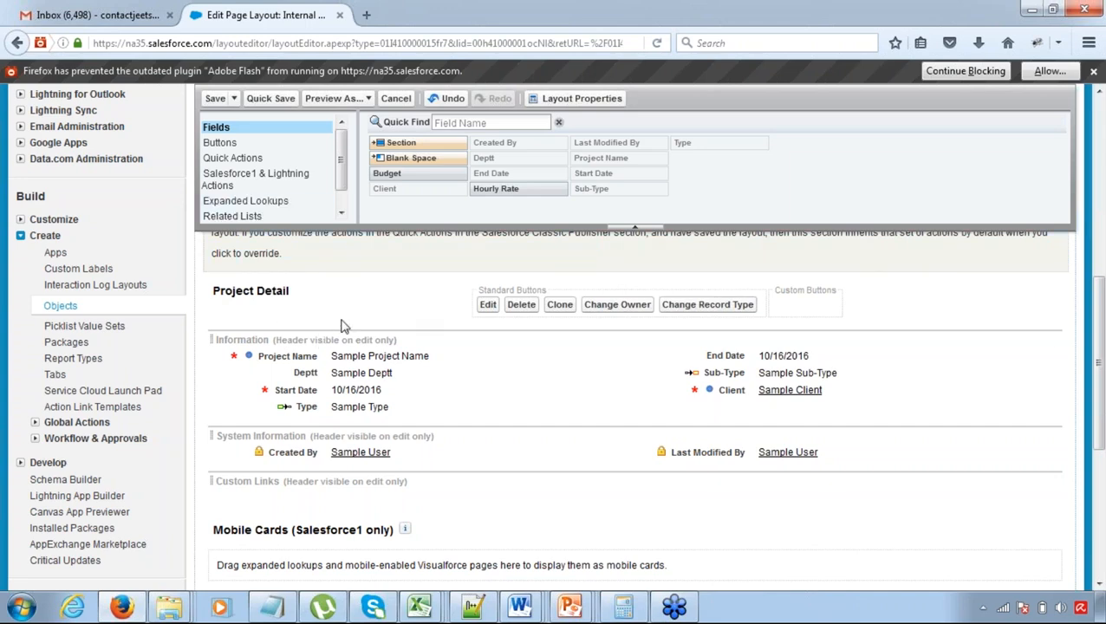
{"action": "left_click", "coordinate": [215, 98]}
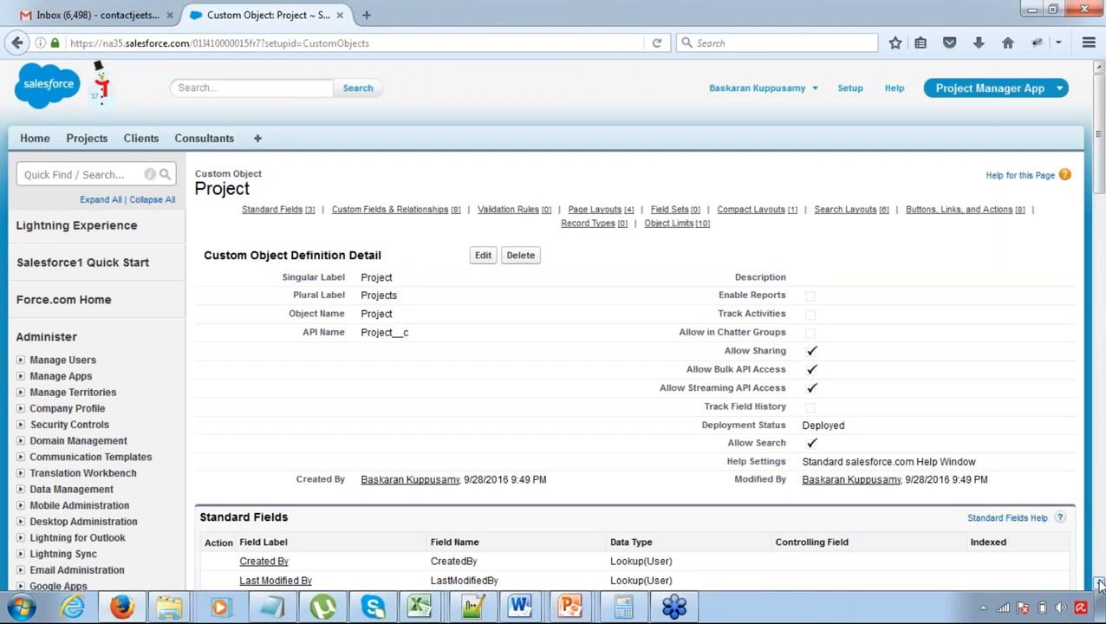
- Go to the Record Types section near the end of the Project object's definition page
{"action": "scroll", "coordinate": [1099, 585], "scroll_direction": "down", "scroll_amount": 10}
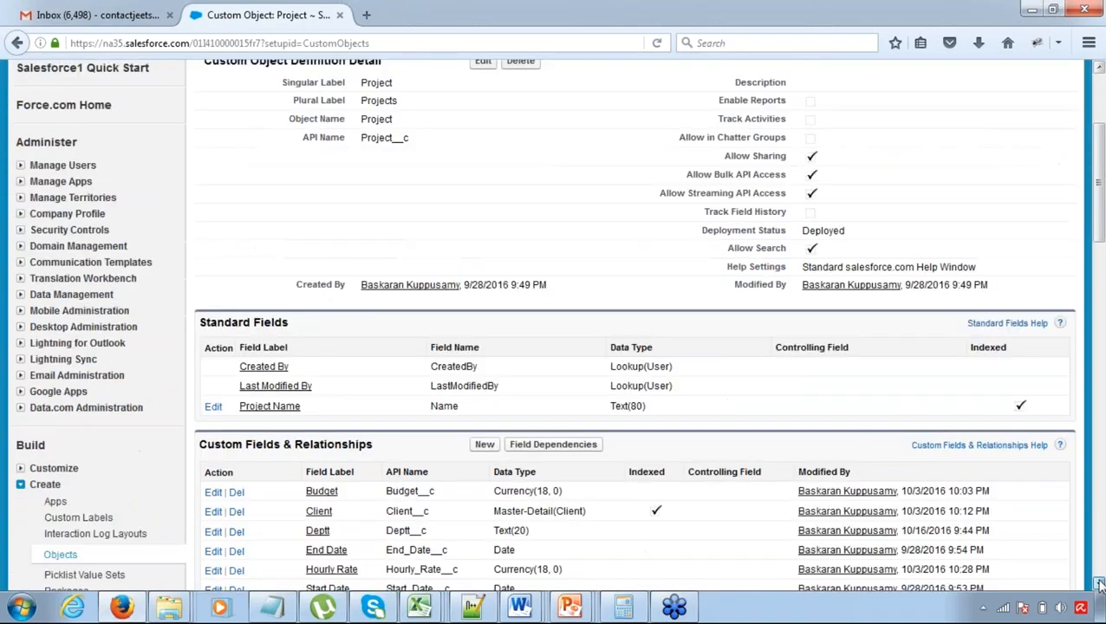
{"action": "scroll", "coordinate": [1099, 585], "scroll_direction": "down", "scroll_amount": 14}
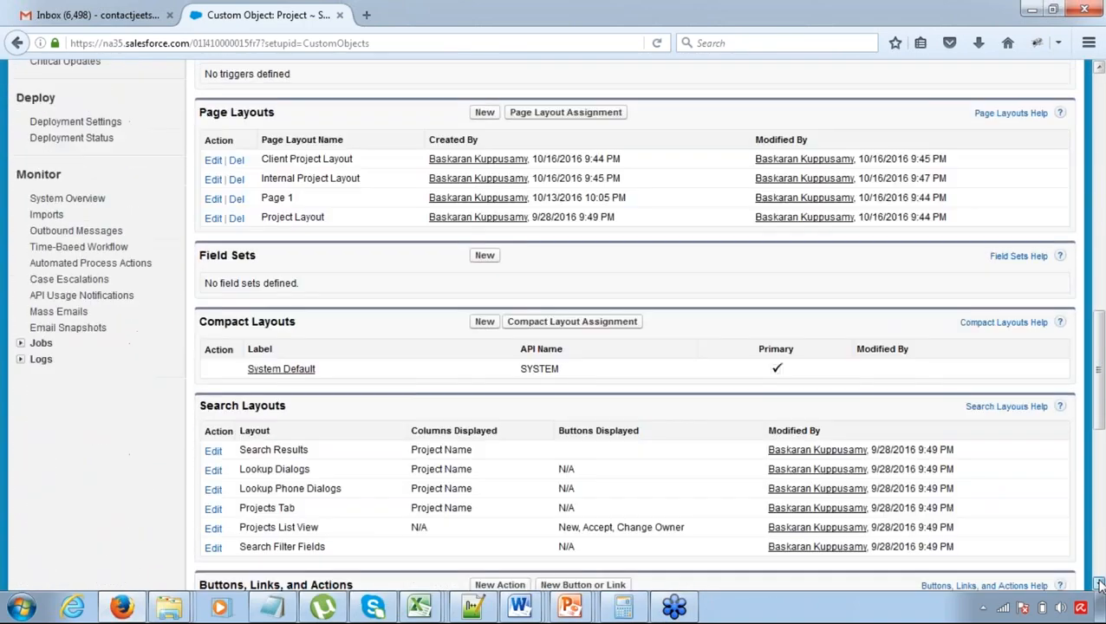
{"action": "scroll", "coordinate": [1099, 585], "scroll_direction": "down", "scroll_amount": 7}
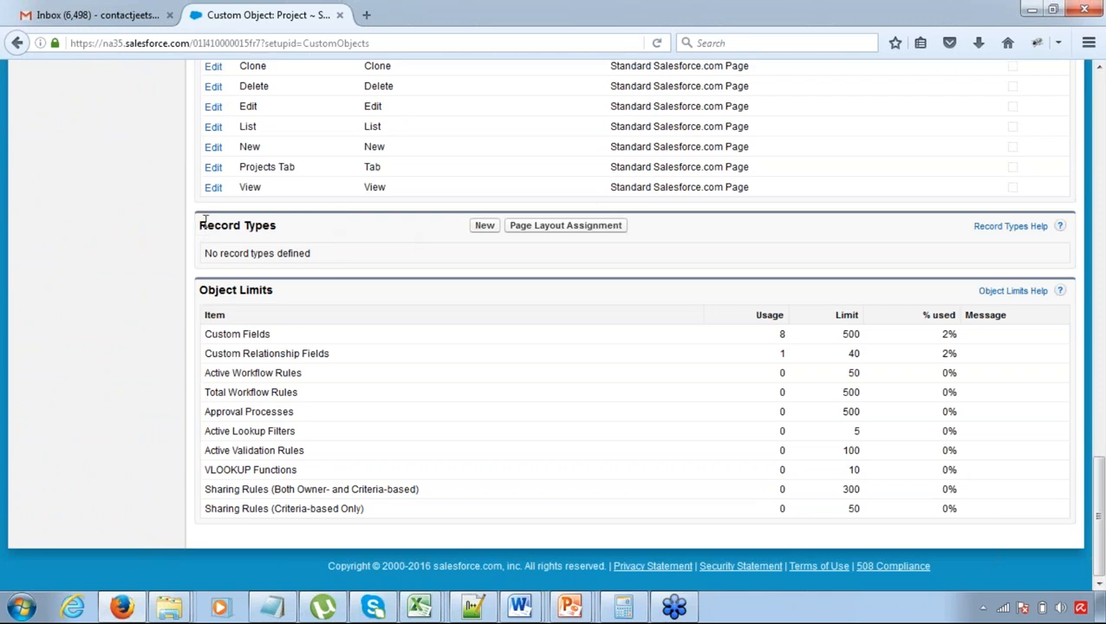
{"action": "left_click_drag", "start_coordinate": [206, 222], "coordinate": [299, 234]}
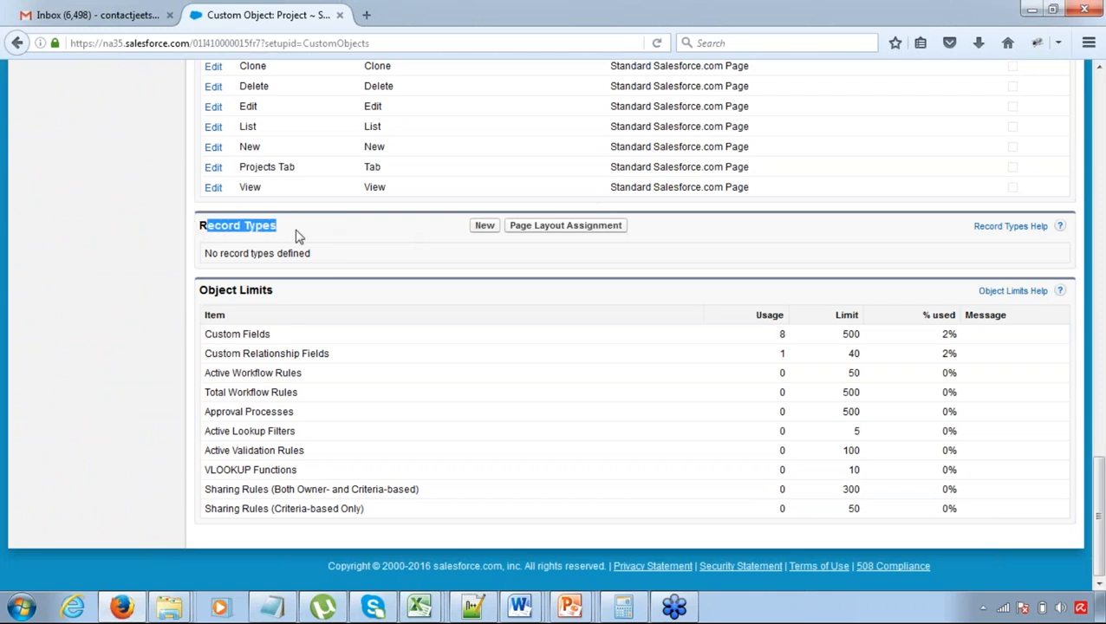
{"action": "left_click", "coordinate": [299, 234]}
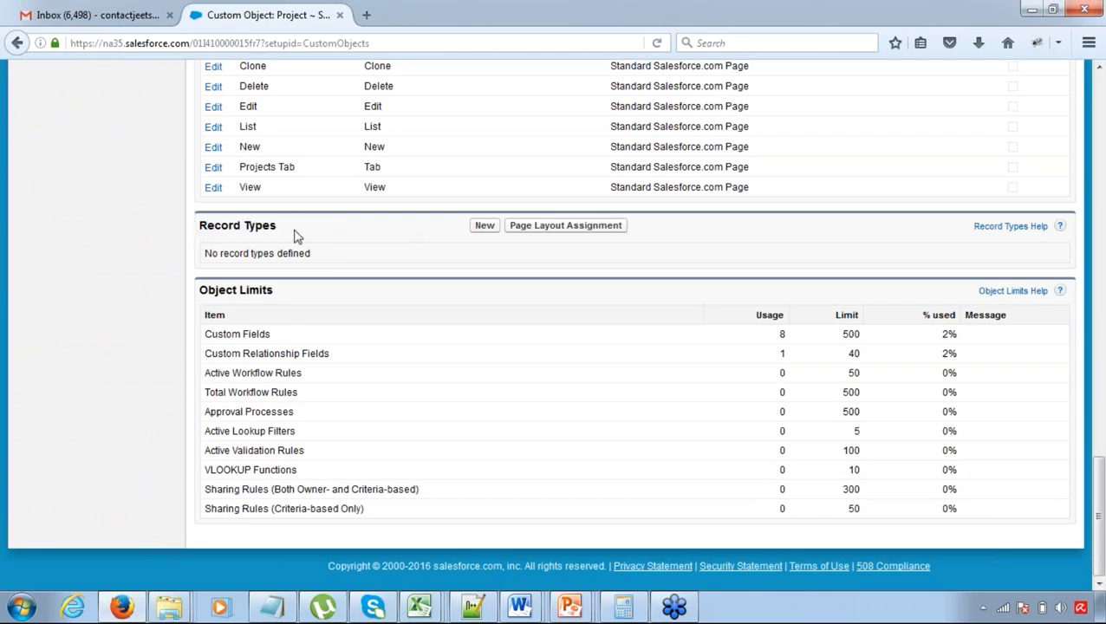
- Start a new Project record type labelled Client Project, based on Master, and continue to its page layout assignment
{"action": "triple_click", "coordinate": [216, 227]}
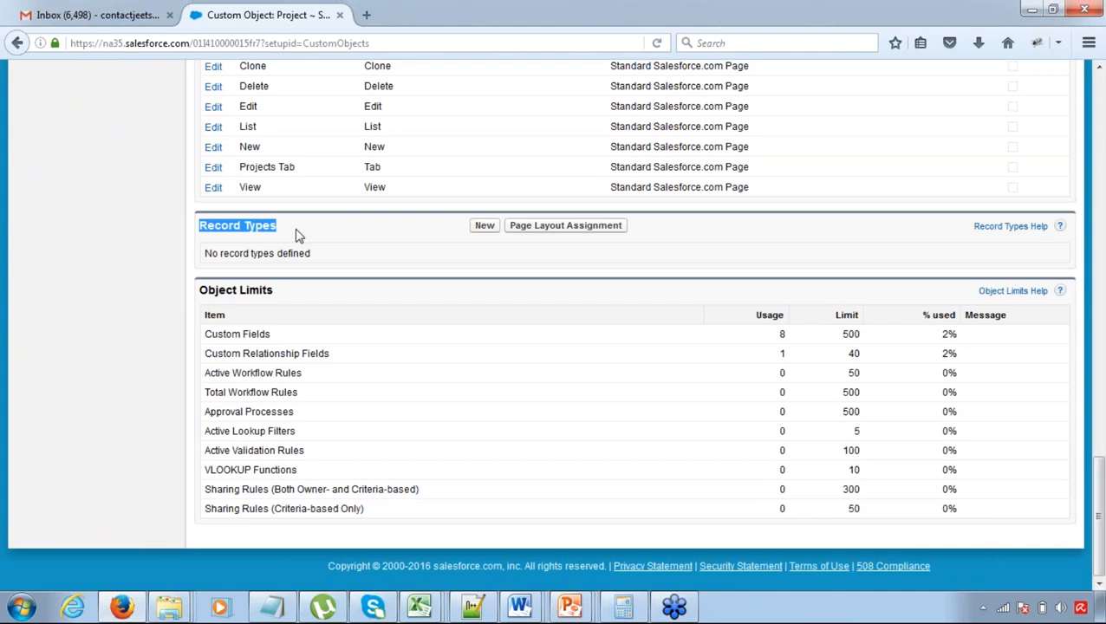
{"action": "left_click", "coordinate": [350, 246]}
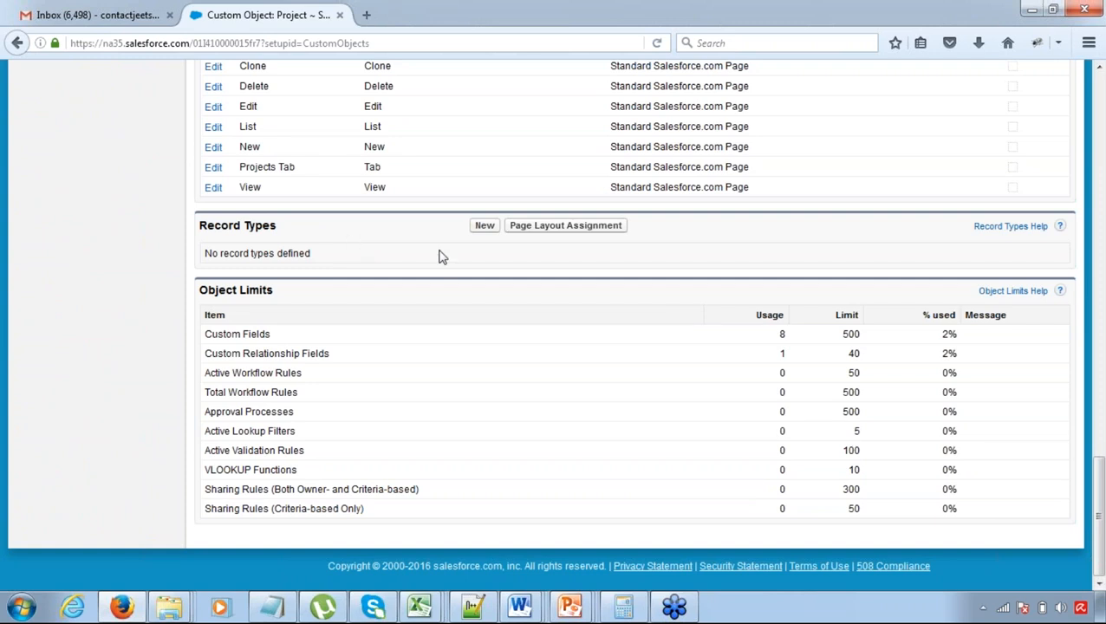
{"action": "left_click", "coordinate": [483, 228]}
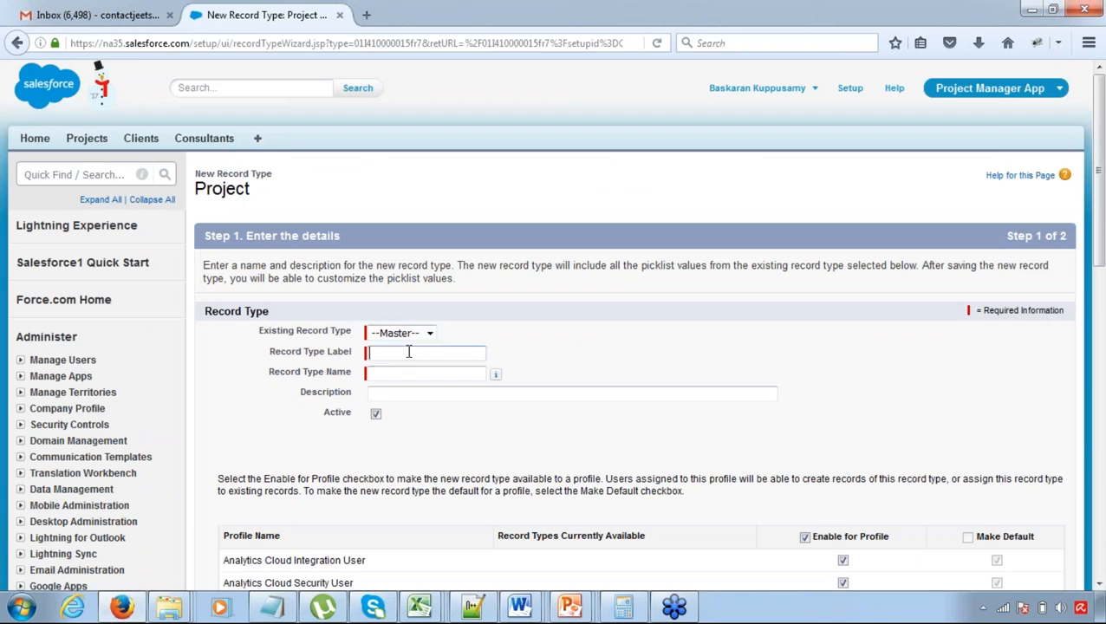
{"action": "type", "text": "Client"}
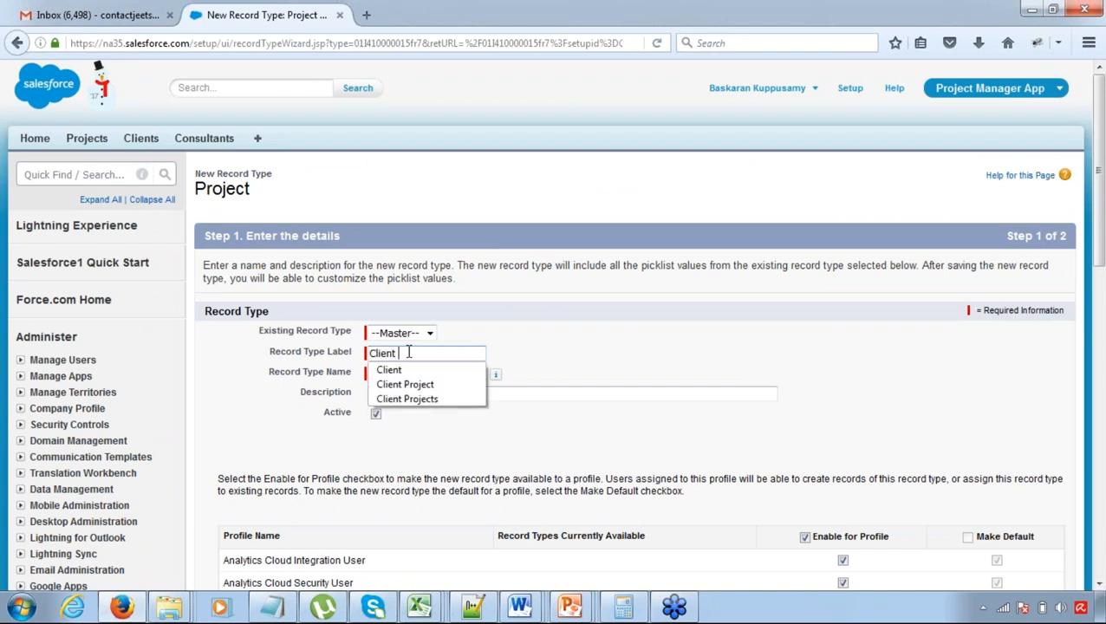
{"action": "type", "text": " Project"}
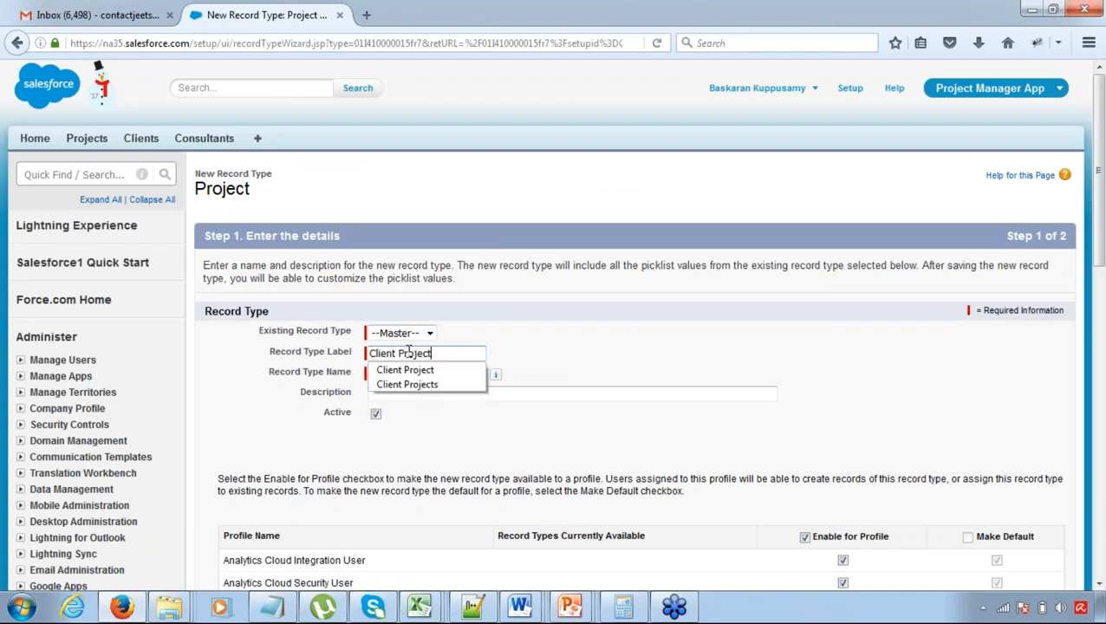
{"action": "left_click", "coordinate": [594, 338]}
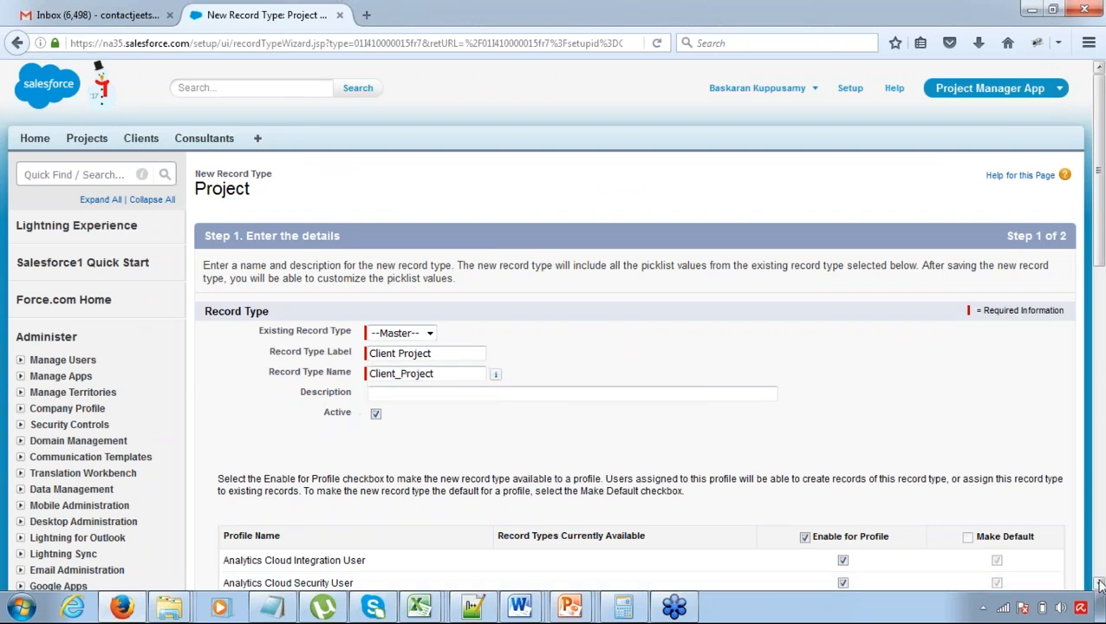
{"action": "left_click", "coordinate": [1098, 585]}
{"action": "left_click", "coordinate": [1098, 585]}
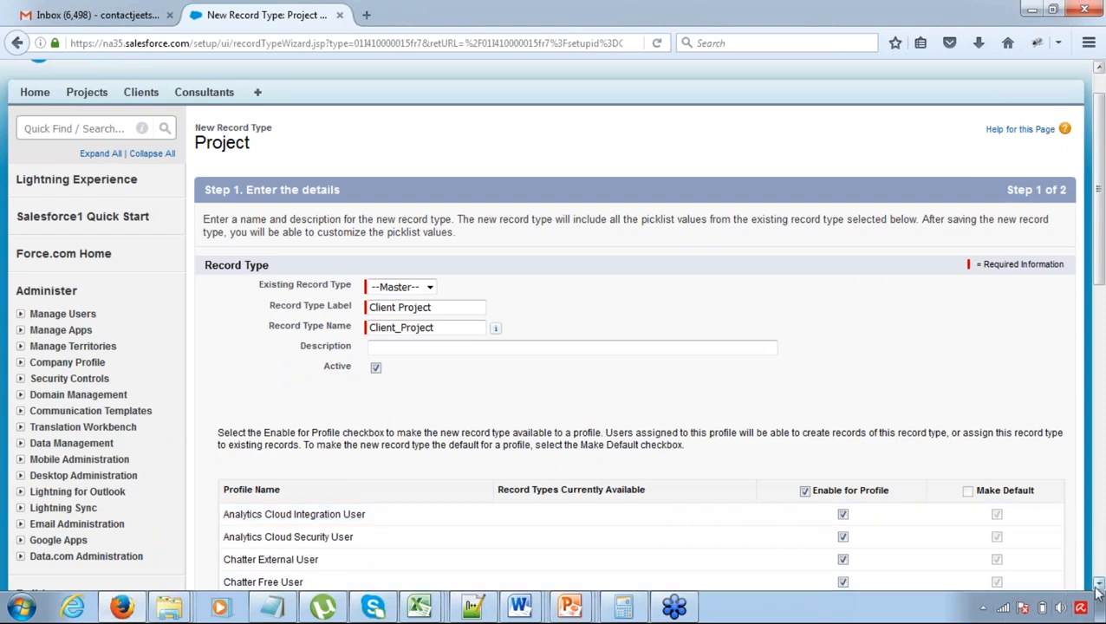
{"action": "scroll", "coordinate": [1099, 586], "scroll_direction": "down", "scroll_amount": 10}
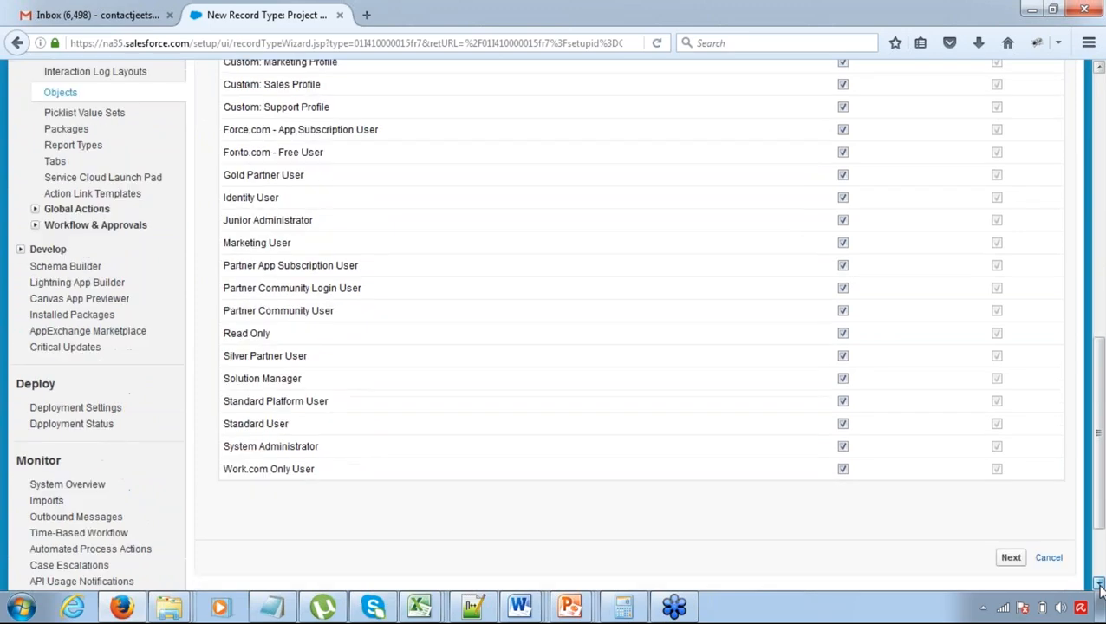
{"action": "left_click", "coordinate": [1010, 440]}
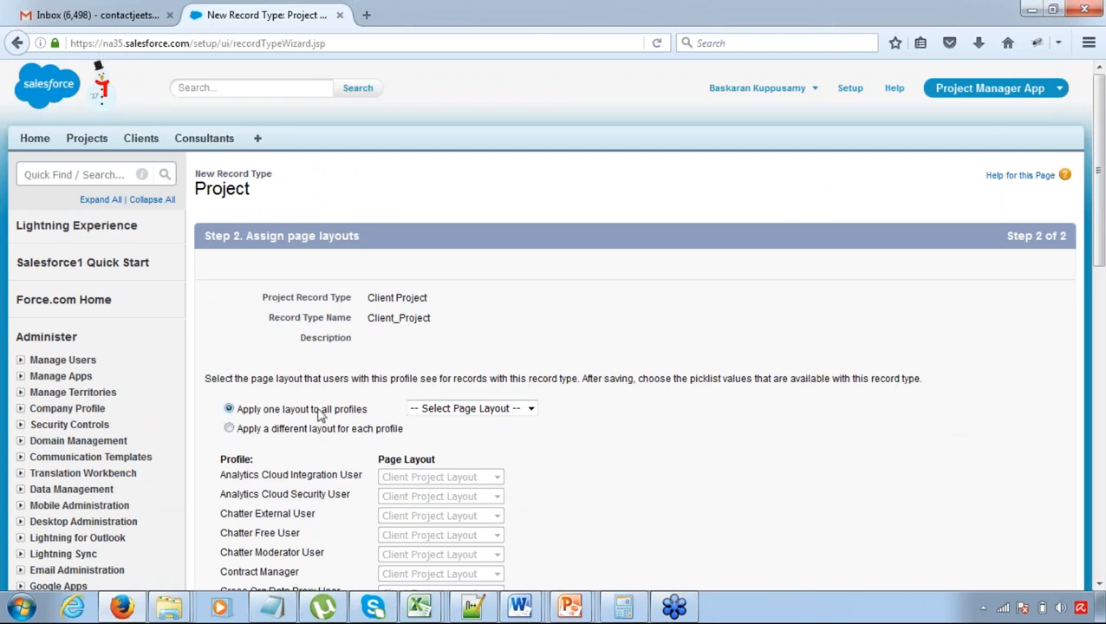
- Apply the Client Project Layout to all profiles for the Client Project record type and save it
{"action": "left_click_drag", "start_coordinate": [243, 413], "coordinate": [364, 417]}
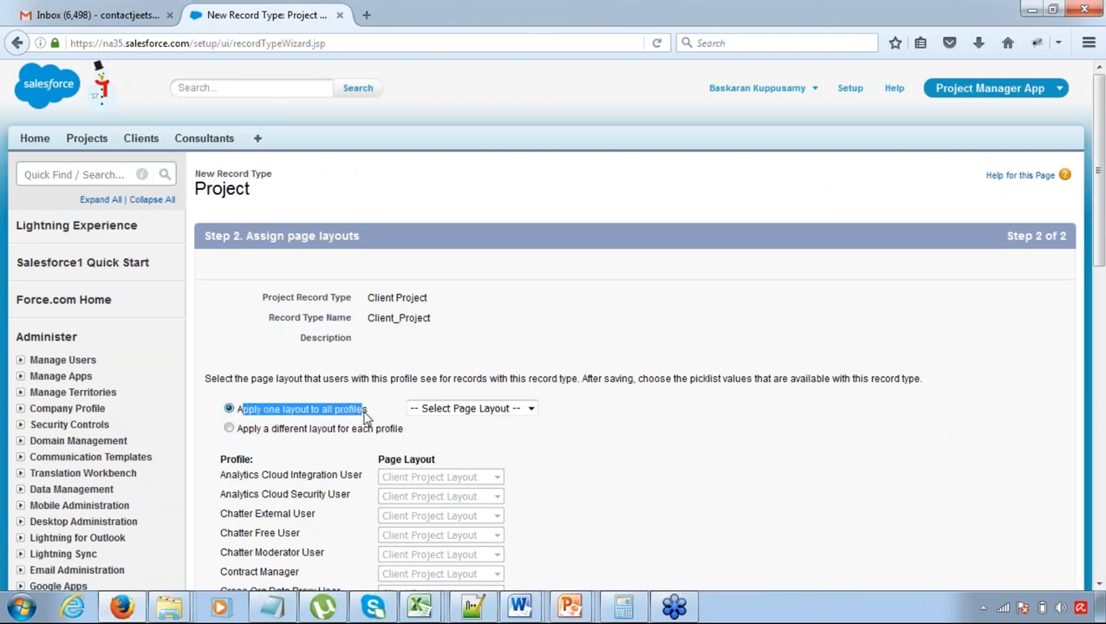
{"action": "left_click", "coordinate": [460, 411]}
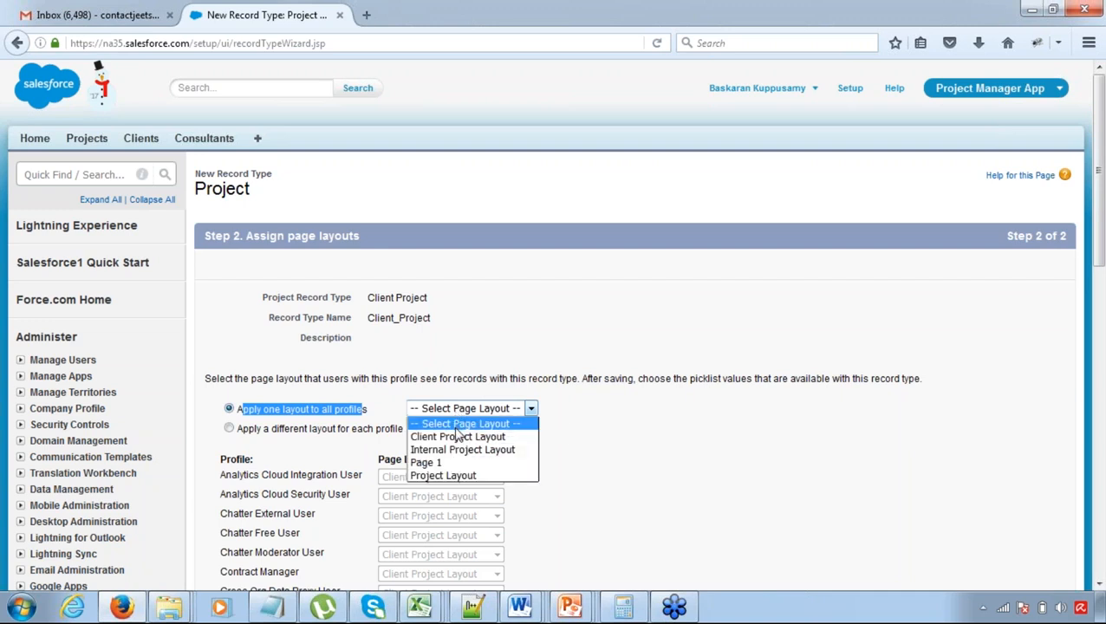
{"action": "left_click", "coordinate": [458, 437]}
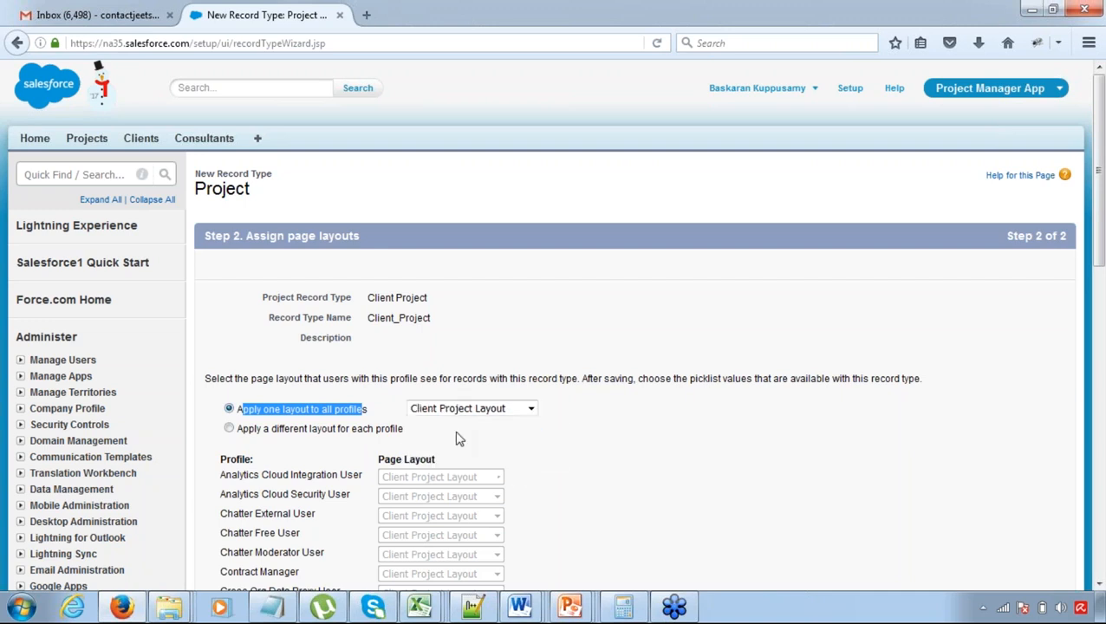
{"action": "left_click", "coordinate": [589, 336]}
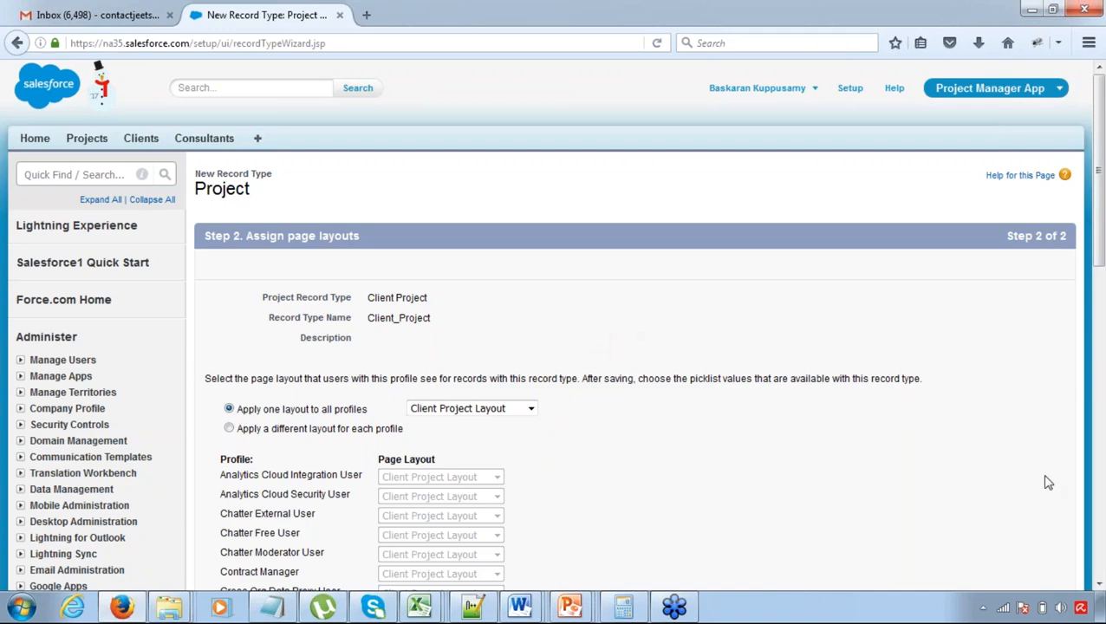
{"action": "scroll", "coordinate": [1098, 584], "scroll_direction": "down", "scroll_amount": 10}
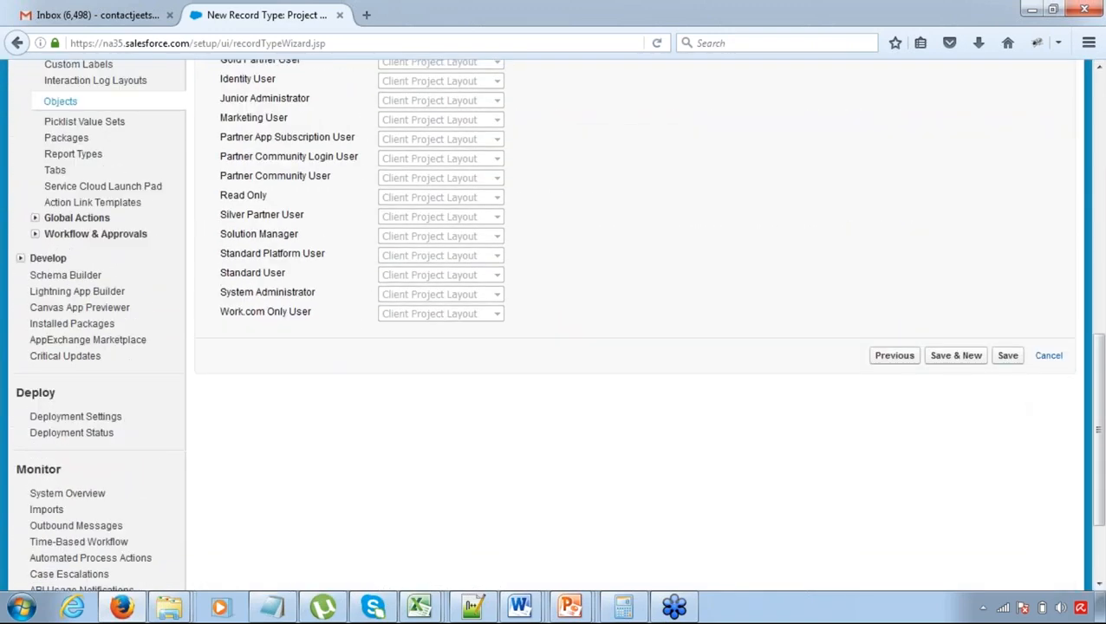
{"action": "left_click", "coordinate": [1007, 356]}
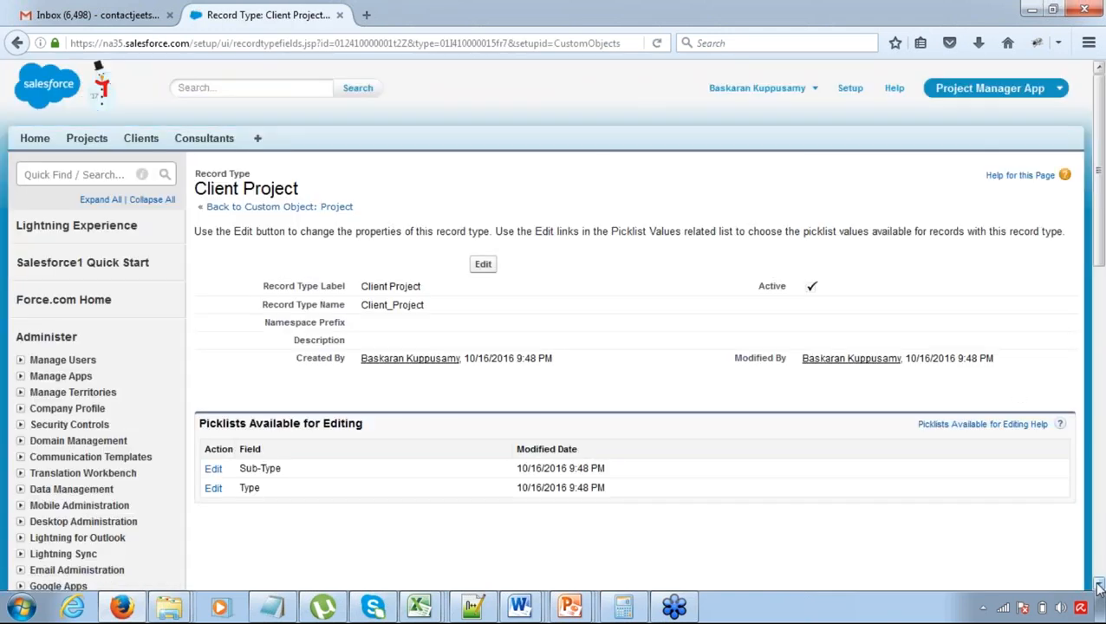
- Return to the Project custom object's definition and go to its Record Types section
{"action": "scroll", "coordinate": [1098, 584], "scroll_direction": "down", "scroll_amount": 3}
{"action": "scroll", "coordinate": [1098, 587], "scroll_direction": "down", "scroll_amount": 6}
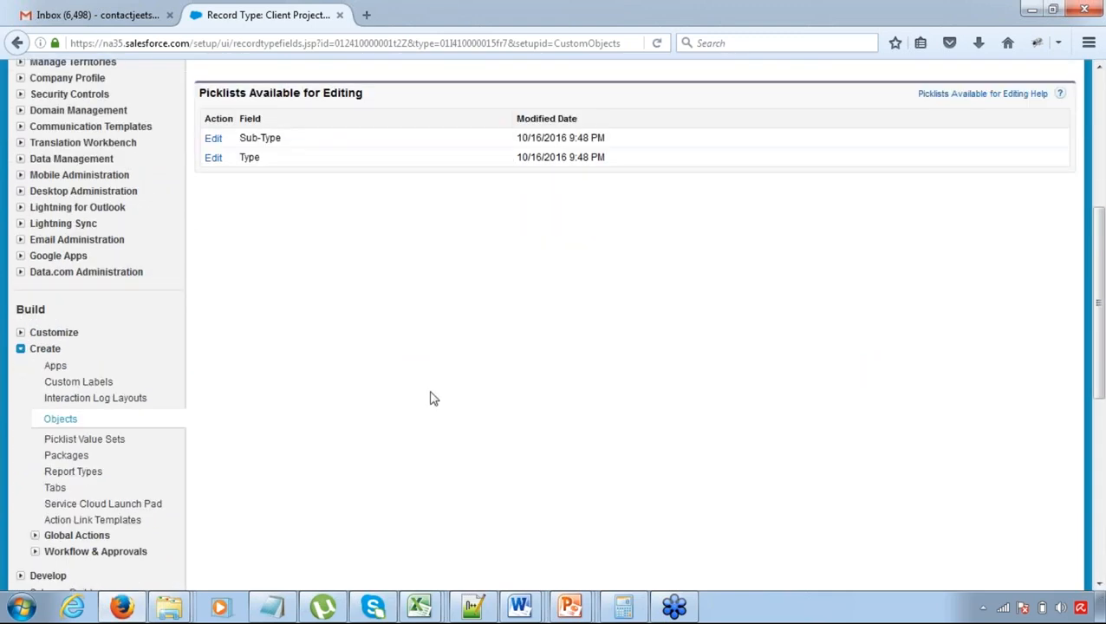
{"action": "left_click", "coordinate": [65, 420]}
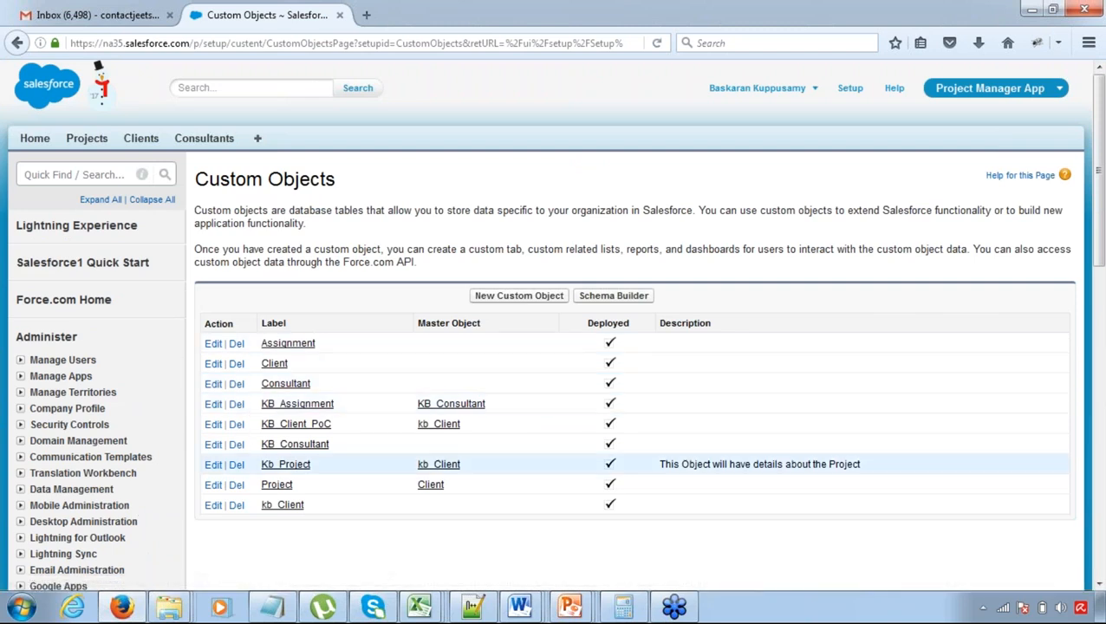
{"action": "left_click", "coordinate": [276, 487]}
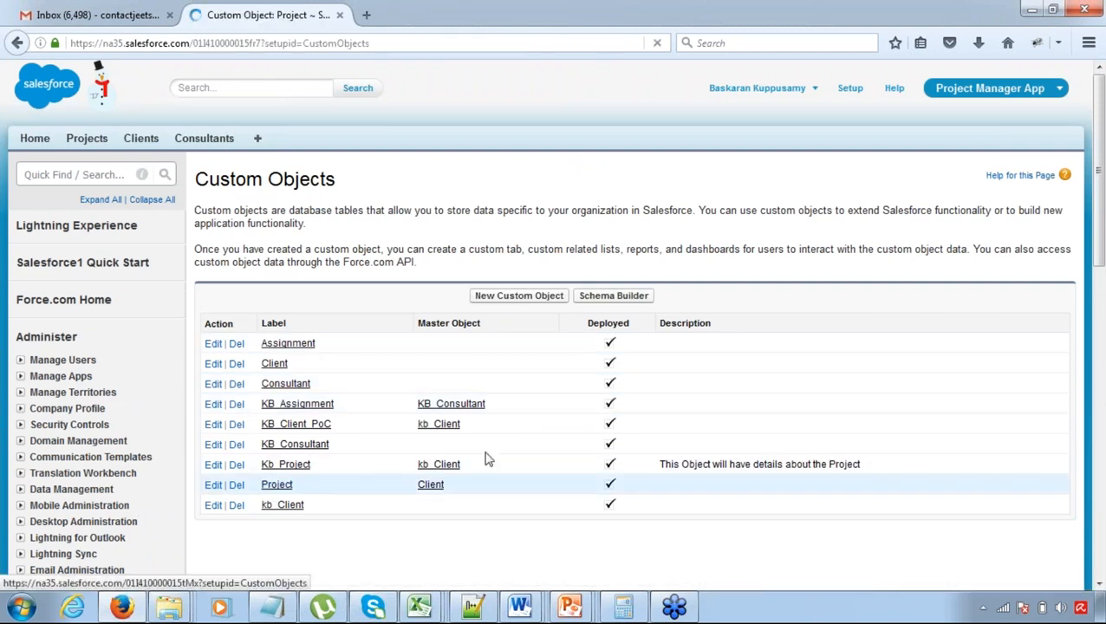
{"action": "left_click", "coordinate": [1099, 586]}
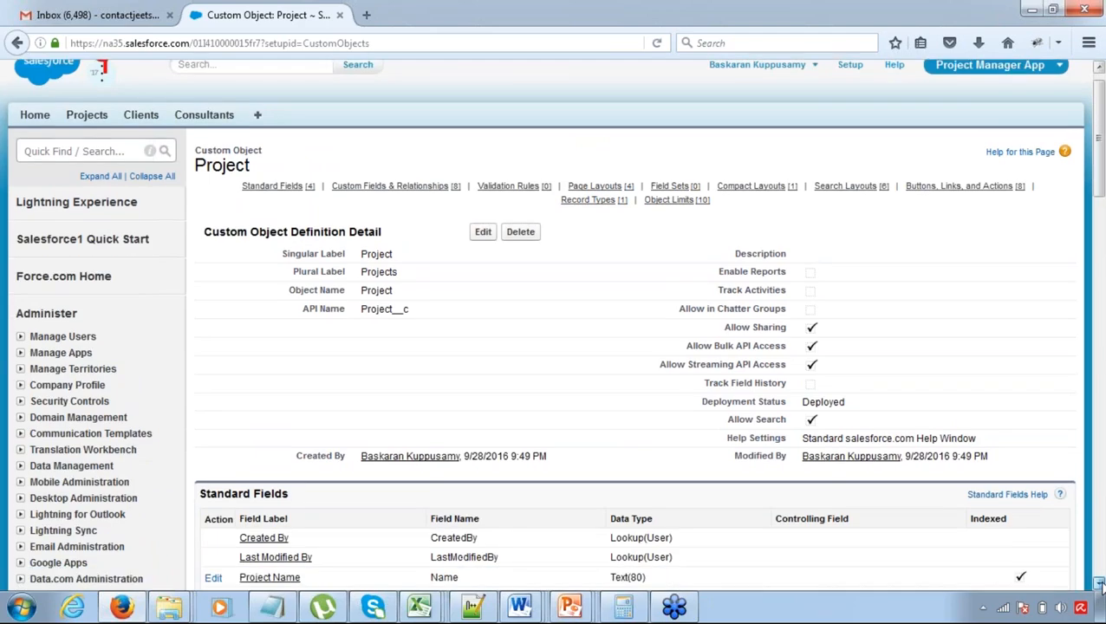
{"action": "left_click_drag", "start_coordinate": [1098, 585], "coordinate": [1098, 585]}
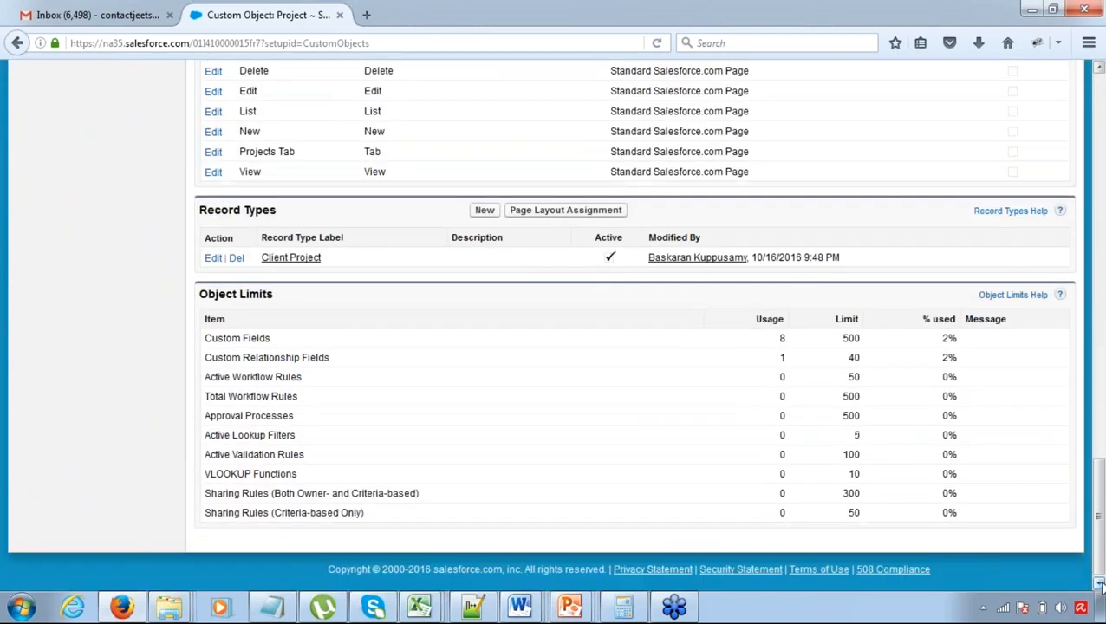
- Start another Project record type based on Master and label it Internal Project
{"action": "left_click", "coordinate": [485, 213]}
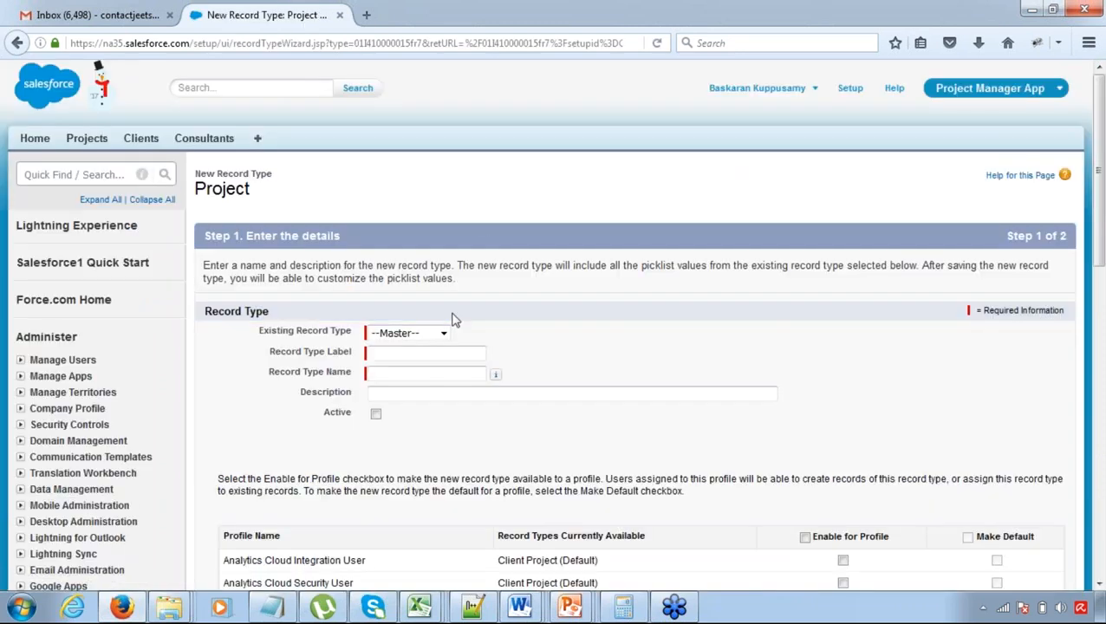
{"action": "left_click", "coordinate": [446, 350]}
{"action": "type", "text": "Internal P"}
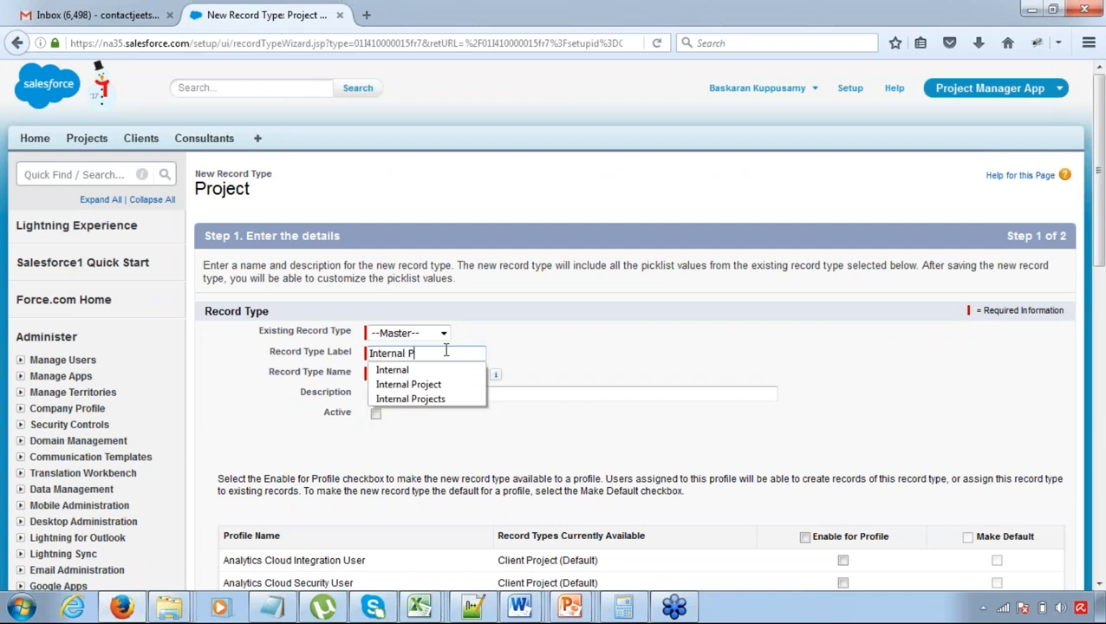
{"action": "type", "text": "ro"}
{"action": "key", "text": "Down"}
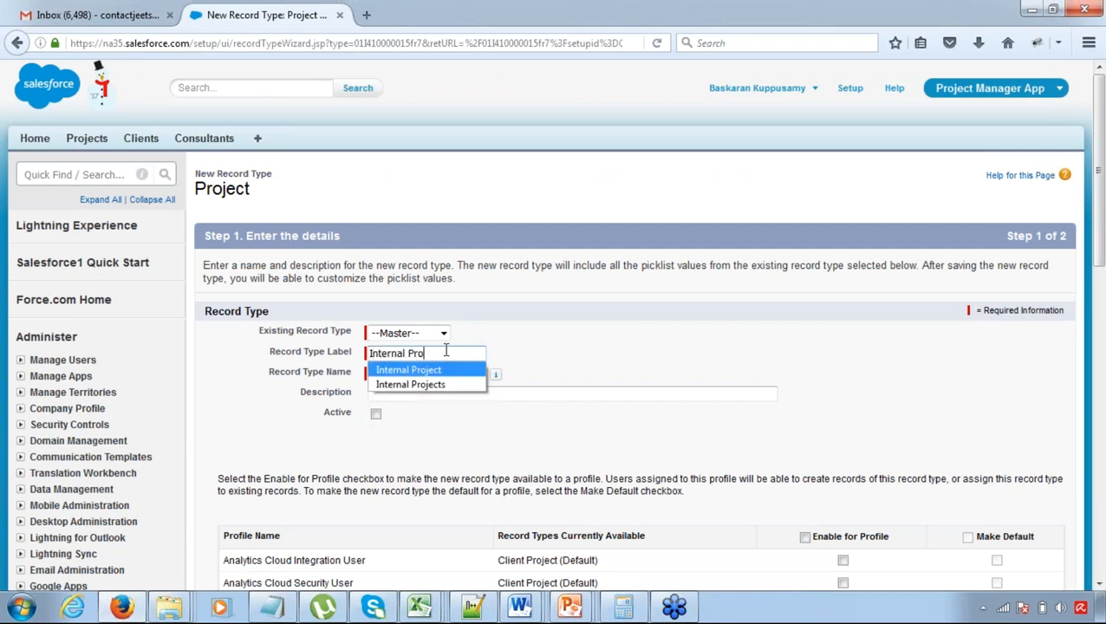
{"action": "key", "text": "Return"}
{"action": "key", "text": "Tab"}
{"action": "mouse_move", "coordinate": [494, 374]}
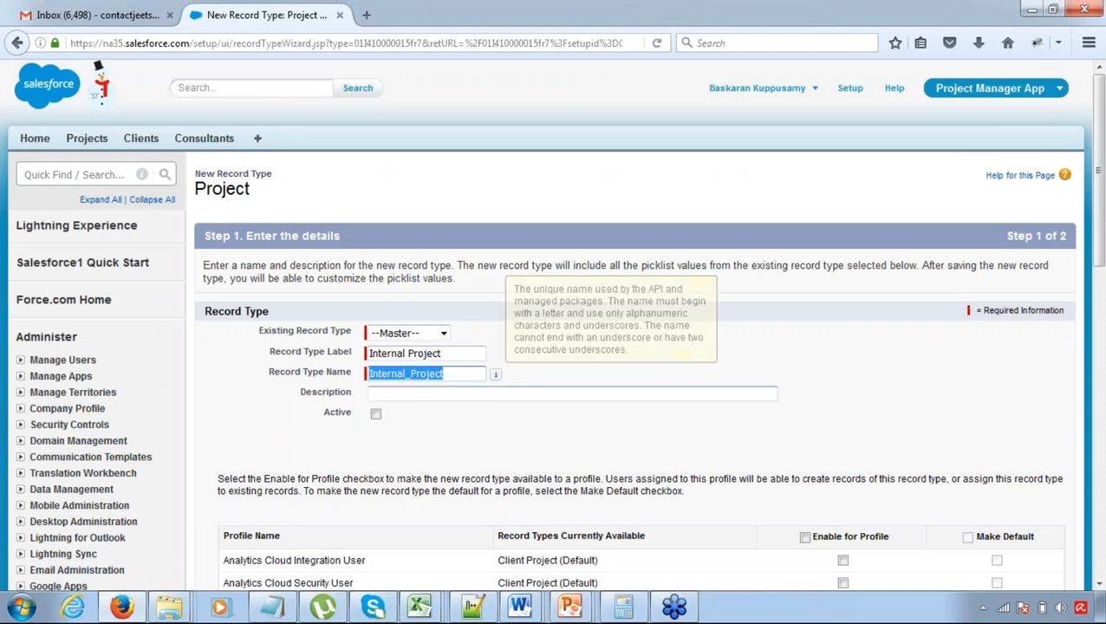
- Make the Internal Project record type active, enable it for all profiles, and continue to page layout assignment
{"action": "left_click", "coordinate": [376, 415]}
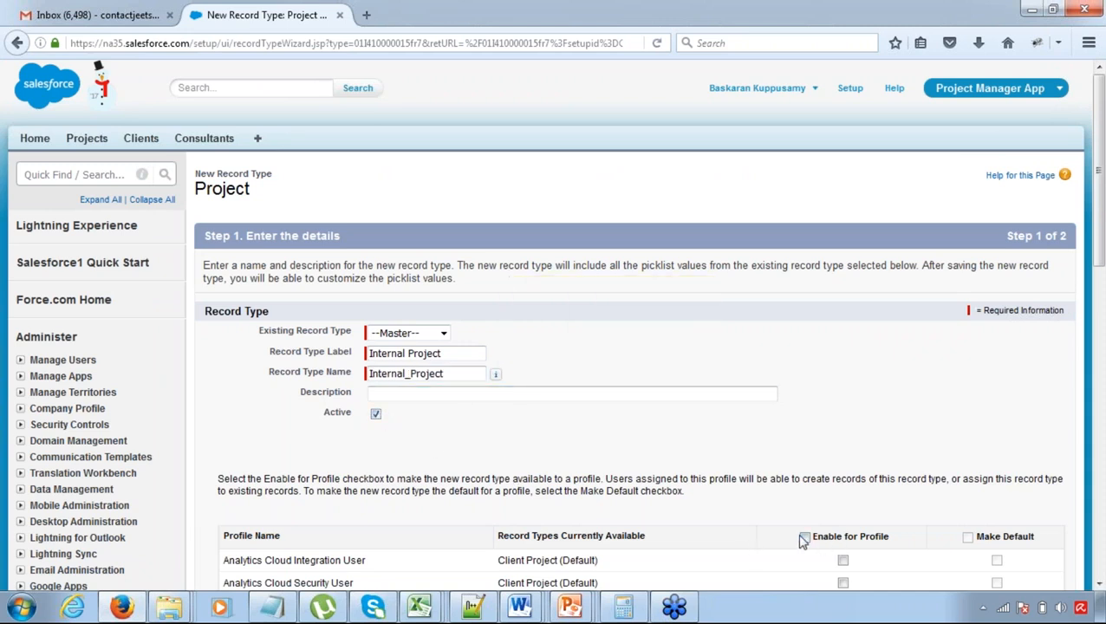
{"action": "left_click", "coordinate": [804, 537]}
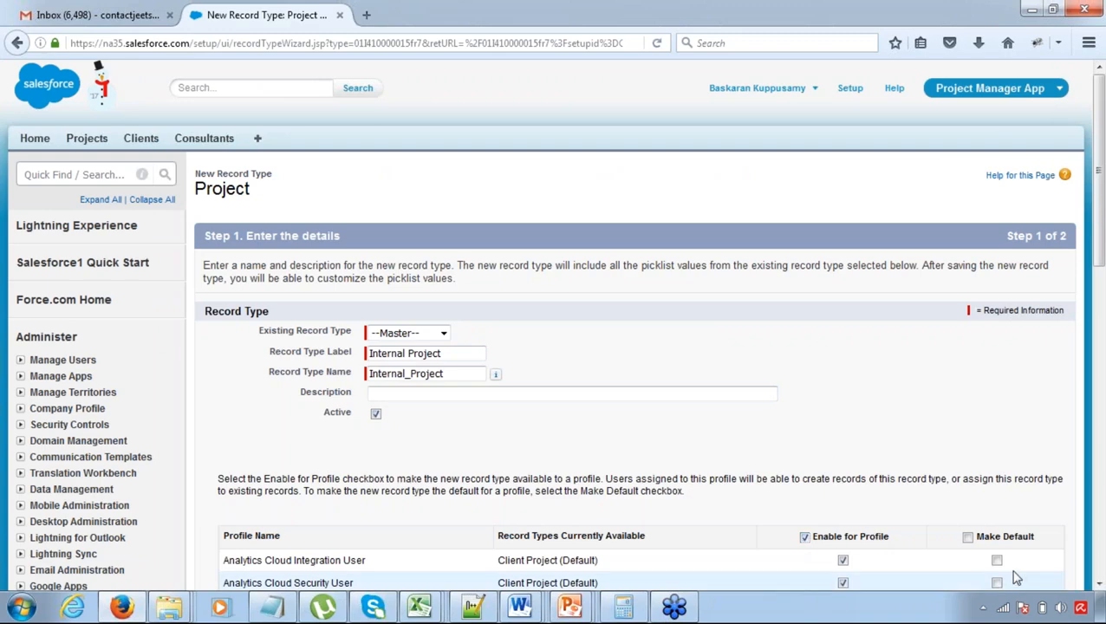
{"action": "left_click", "coordinate": [1099, 586]}
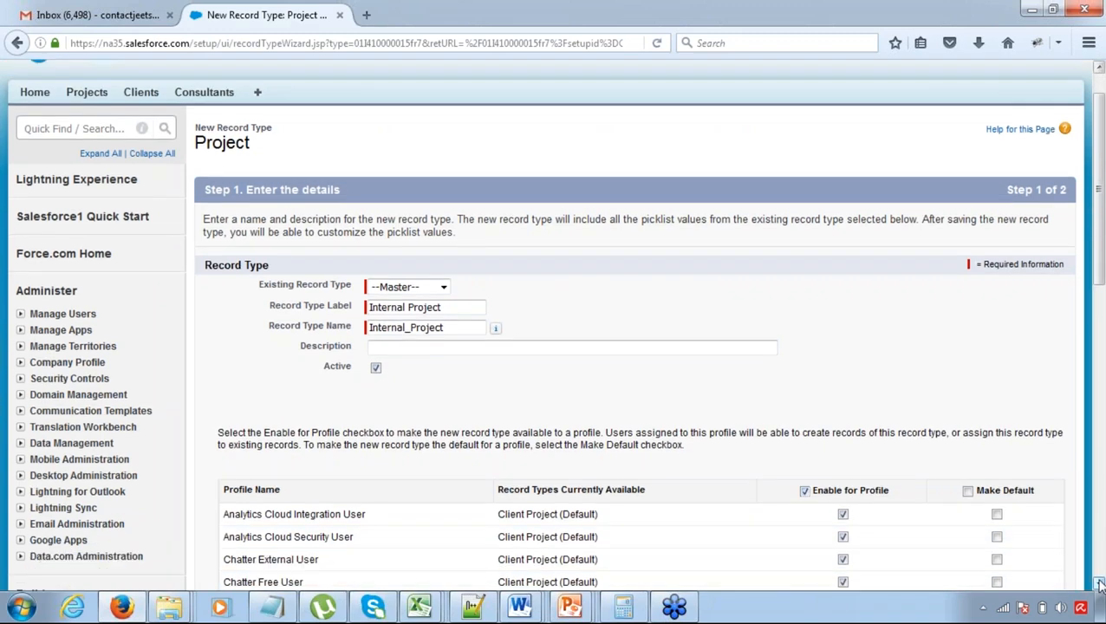
{"action": "scroll", "coordinate": [1098, 585], "scroll_direction": "down", "scroll_amount": 15}
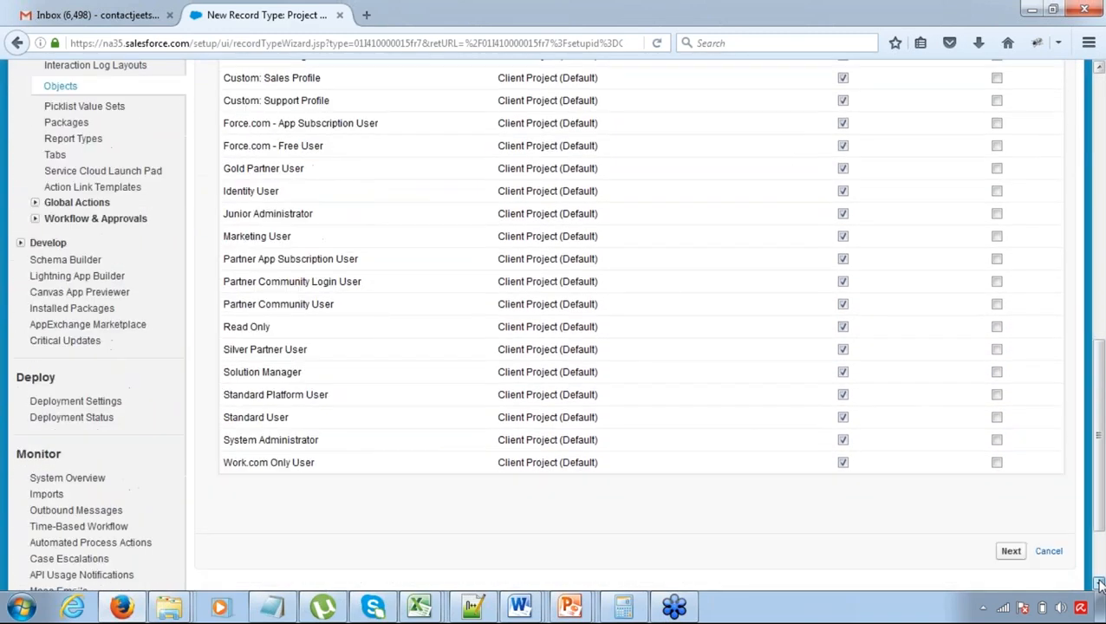
{"action": "left_click", "coordinate": [1012, 444]}
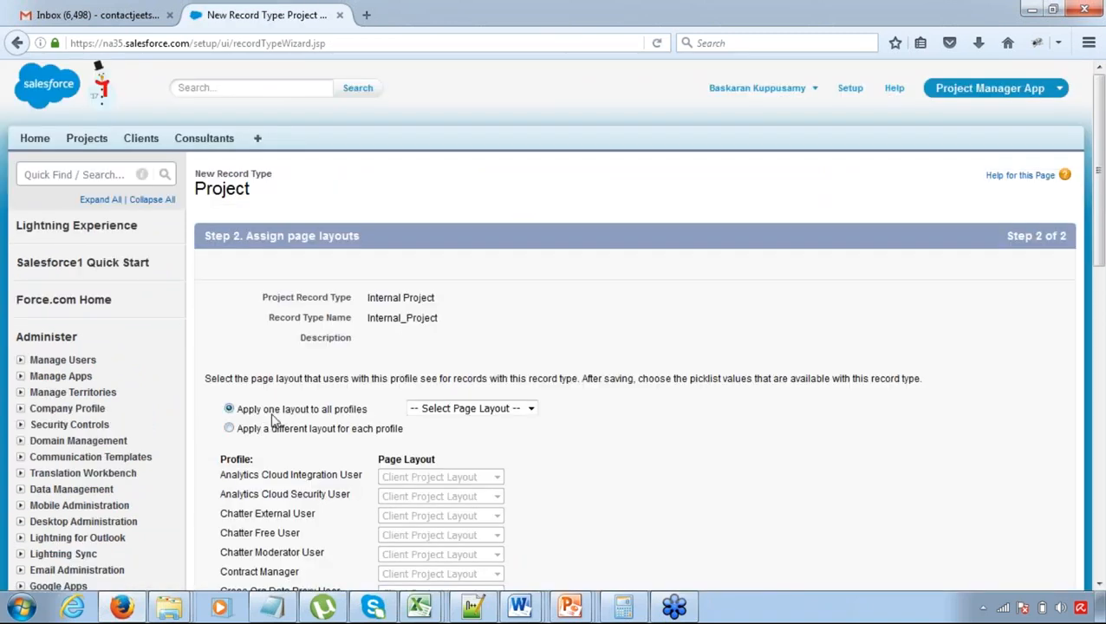
- Apply the Internal Project Layout to all profiles for the Internal Project record type and save it
{"action": "left_click", "coordinate": [508, 410]}
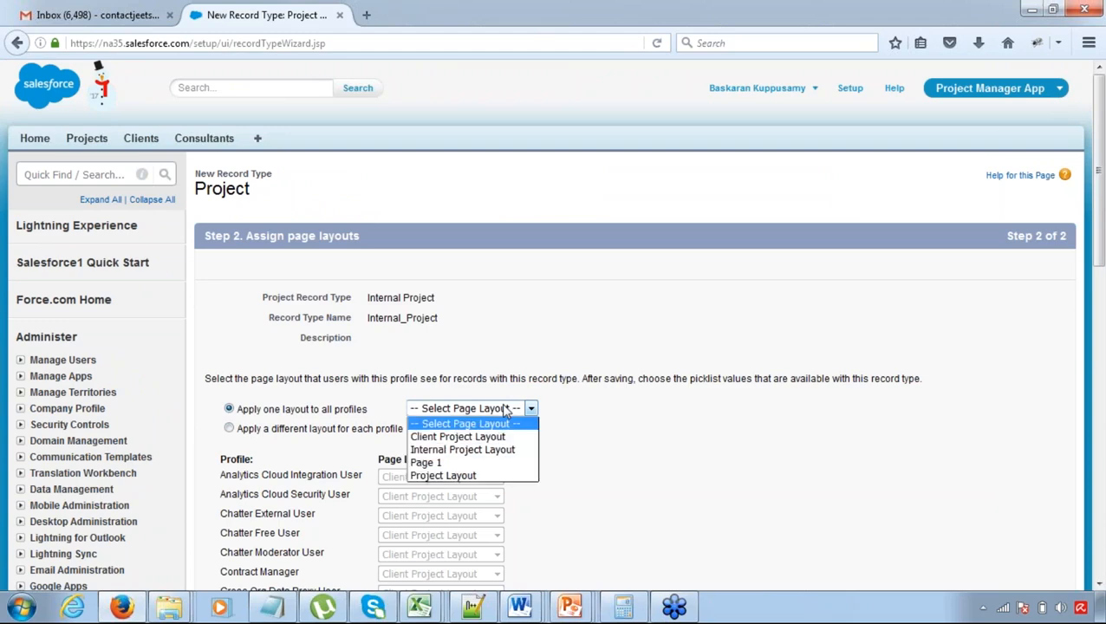
{"action": "left_click", "coordinate": [491, 451]}
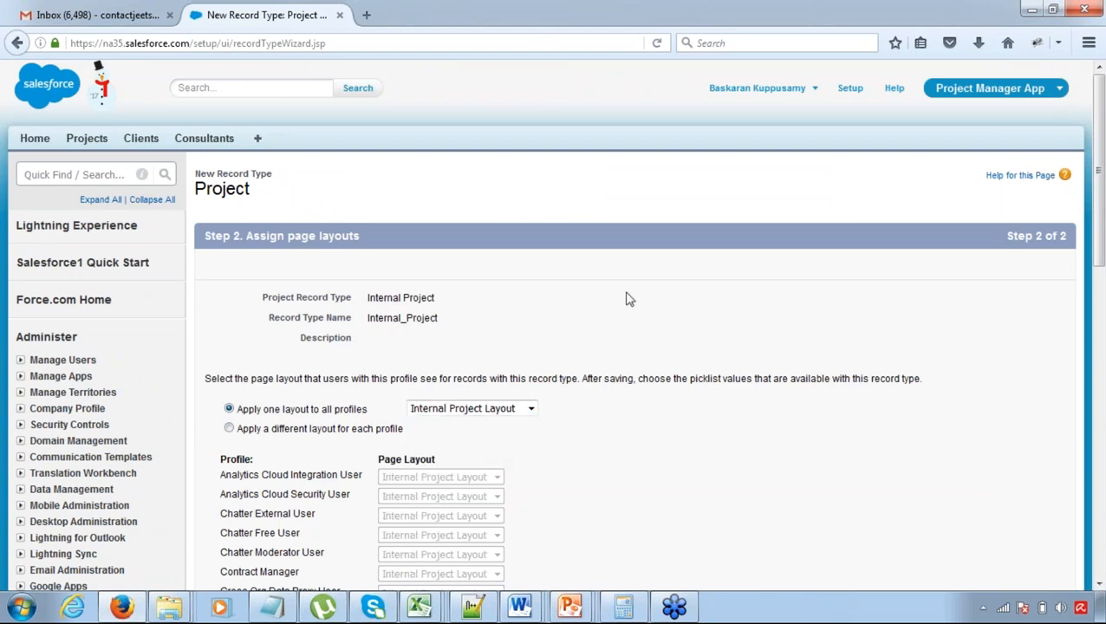
{"action": "left_click", "coordinate": [1099, 584]}
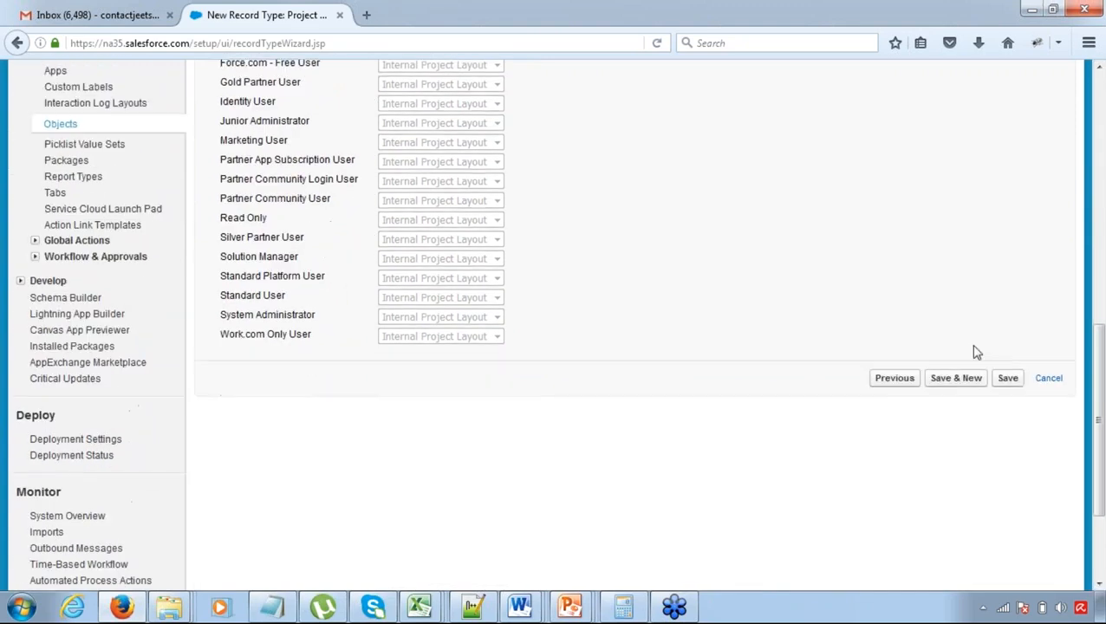
{"action": "left_click", "coordinate": [1008, 382]}
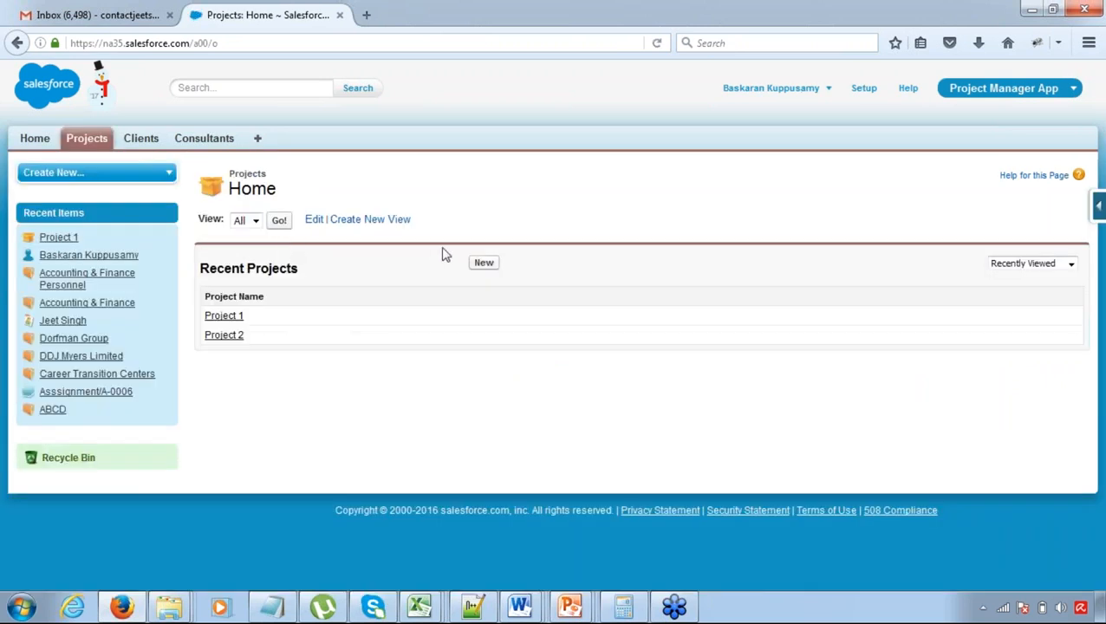
- Start a new project with the Internal Project record type to view its entry form
{"action": "left_click", "coordinate": [486, 268]}
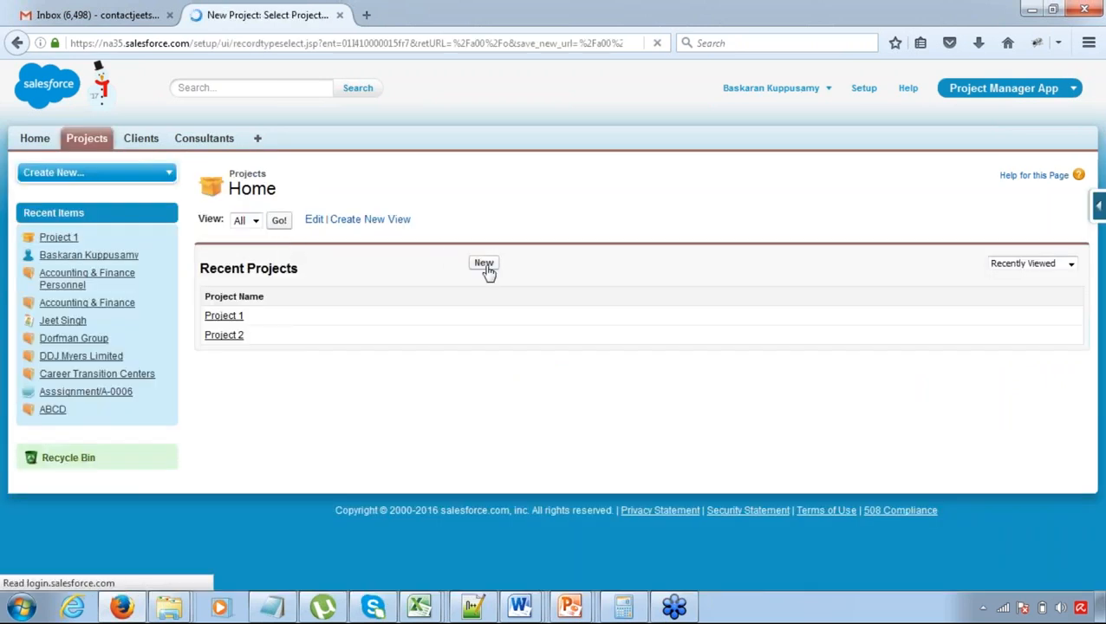
{"action": "left_click", "coordinate": [238, 295]}
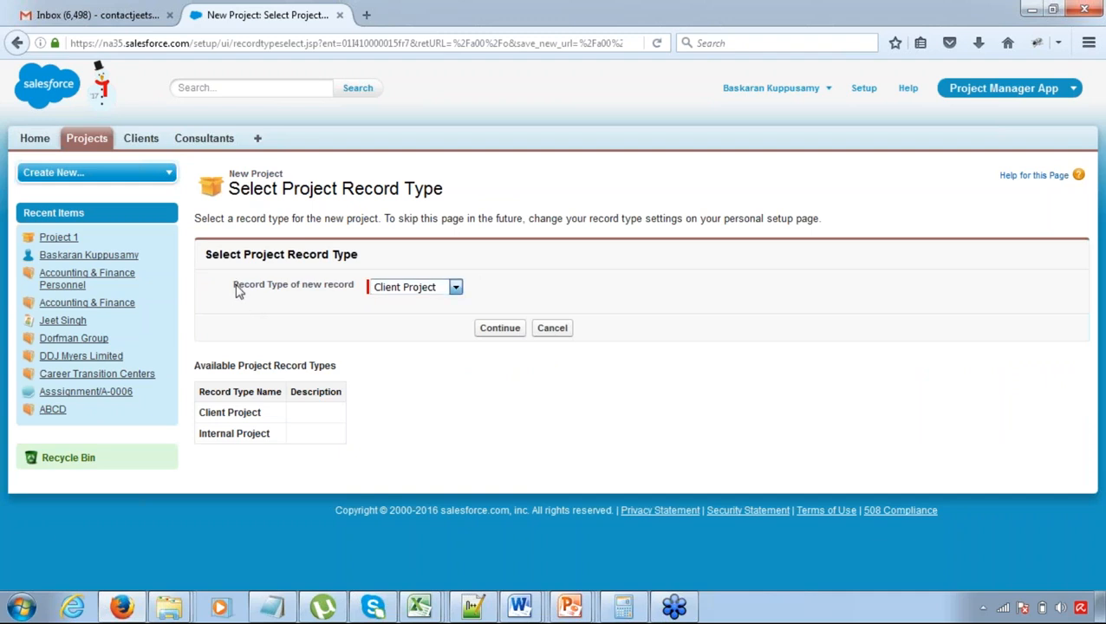
{"action": "left_click_drag", "start_coordinate": [235, 286], "coordinate": [267, 291]}
{"action": "left_click", "coordinate": [414, 288]}
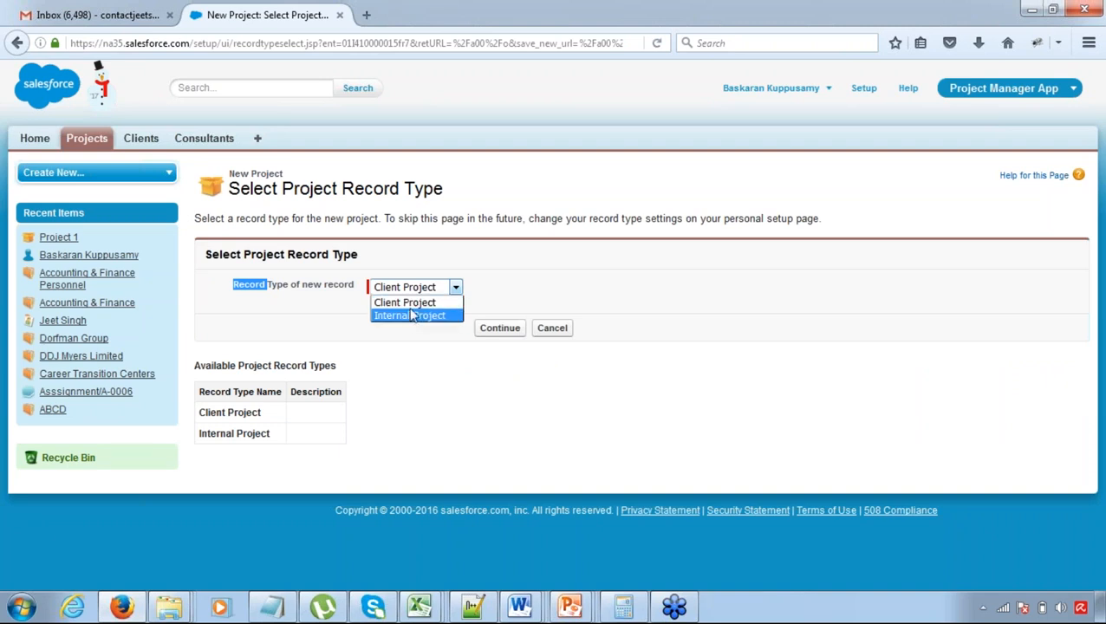
{"action": "left_click", "coordinate": [413, 319]}
{"action": "left_click", "coordinate": [492, 331]}
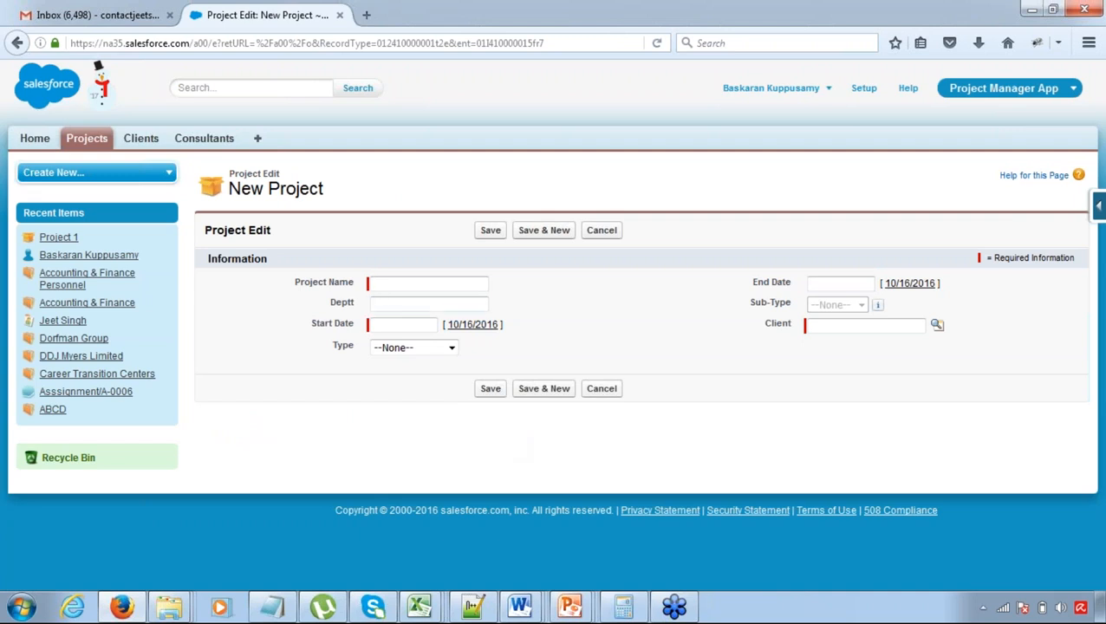
- Return to the Projects home and start a new project with the Client Project record type to view its form
{"action": "left_click", "coordinate": [90, 142]}
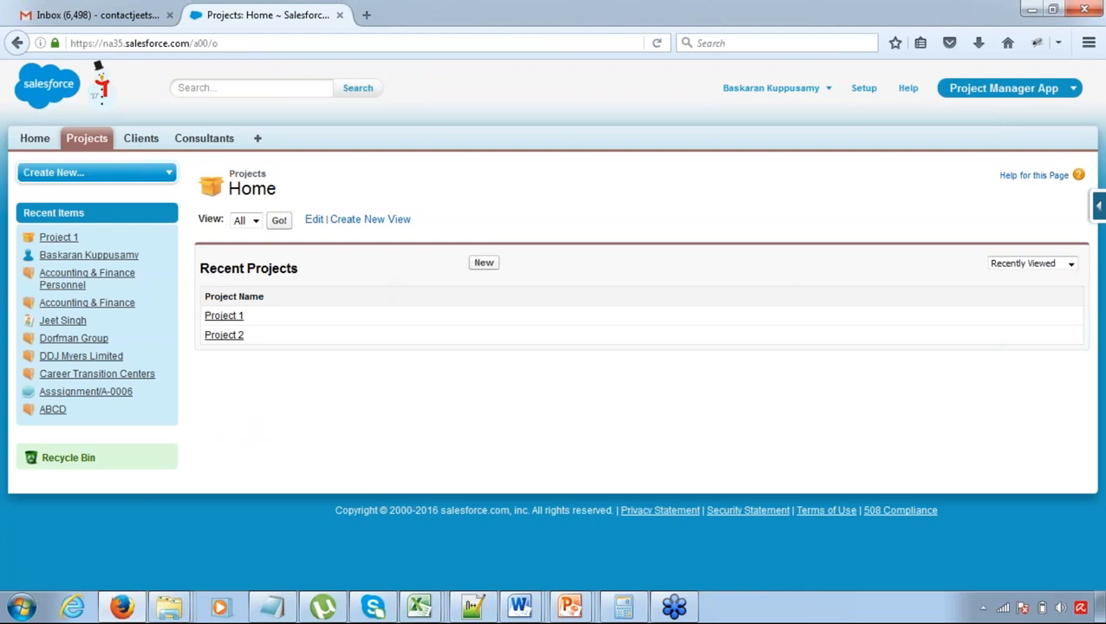
{"action": "left_click", "coordinate": [483, 262]}
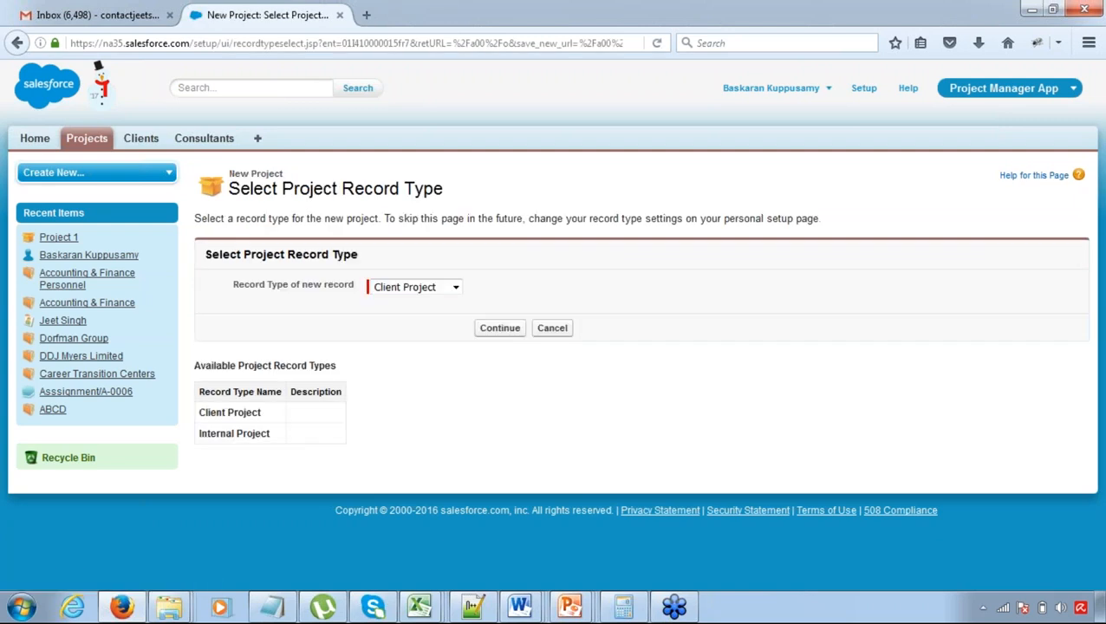
{"action": "left_click", "coordinate": [452, 289]}
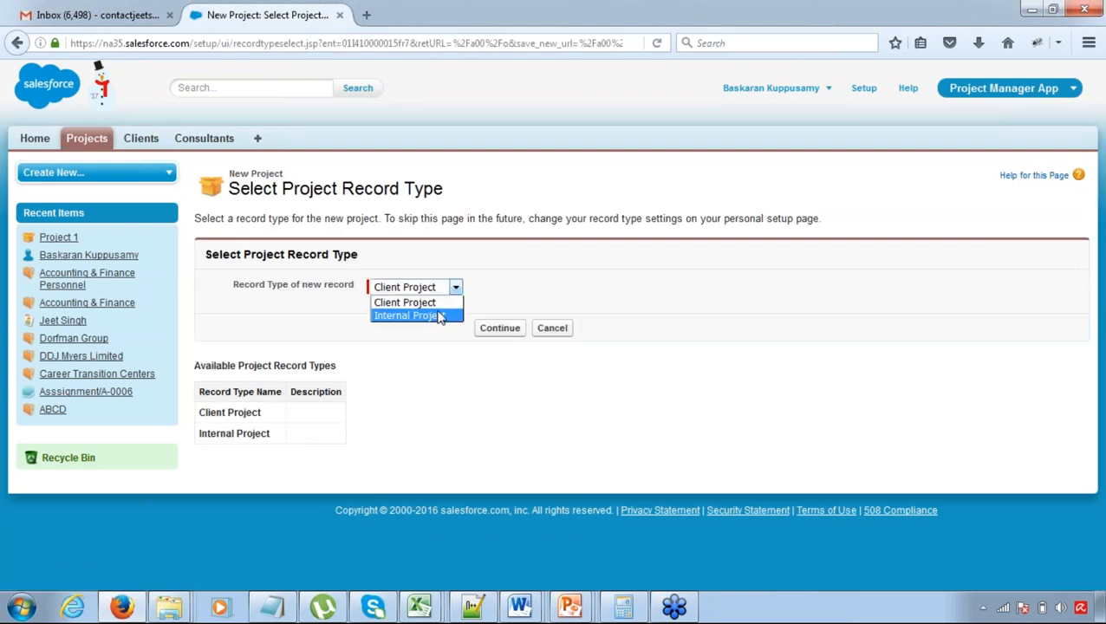
{"action": "left_click", "coordinate": [438, 305]}
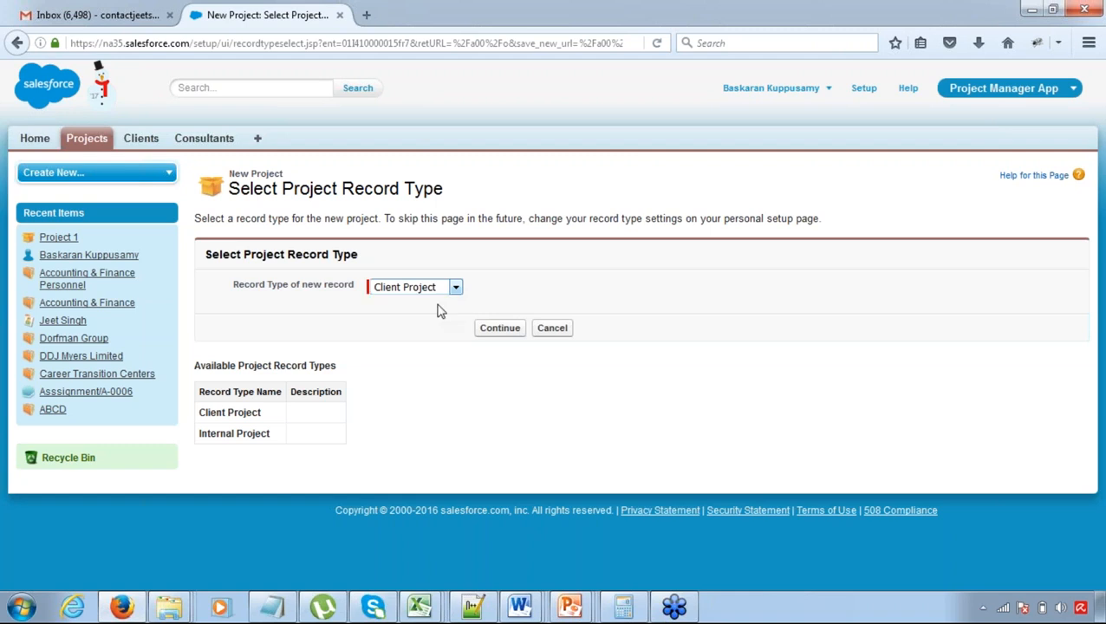
{"action": "left_click", "coordinate": [508, 334]}
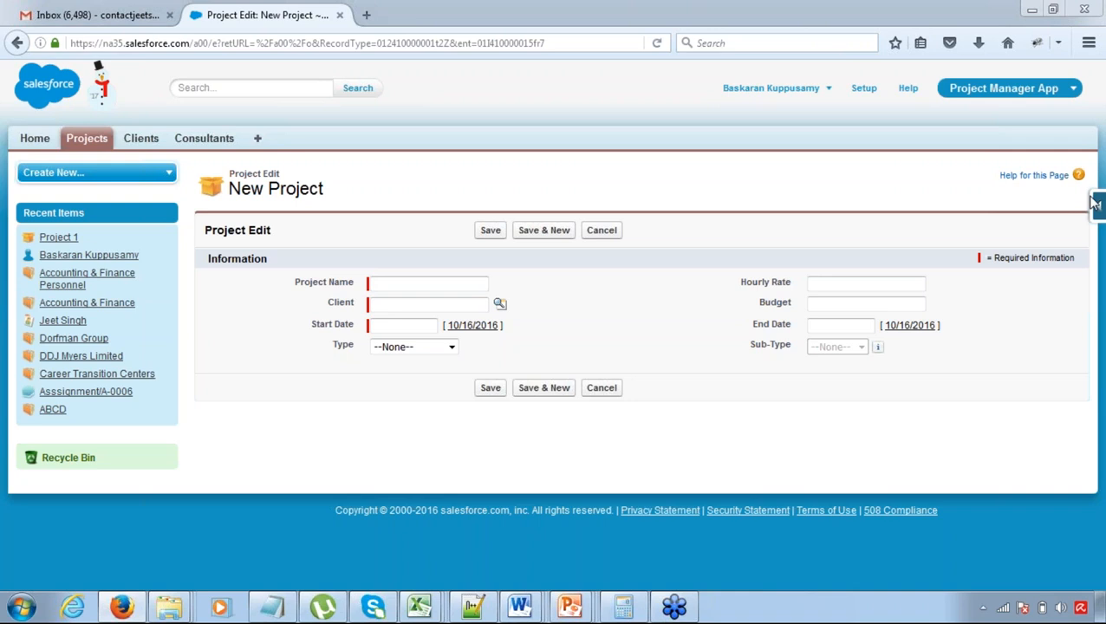
- Switch to Notepad and add a "Business Logics:" heading on fresh space below the page layout notes
{"action": "key", "text": "alt+Tab"}
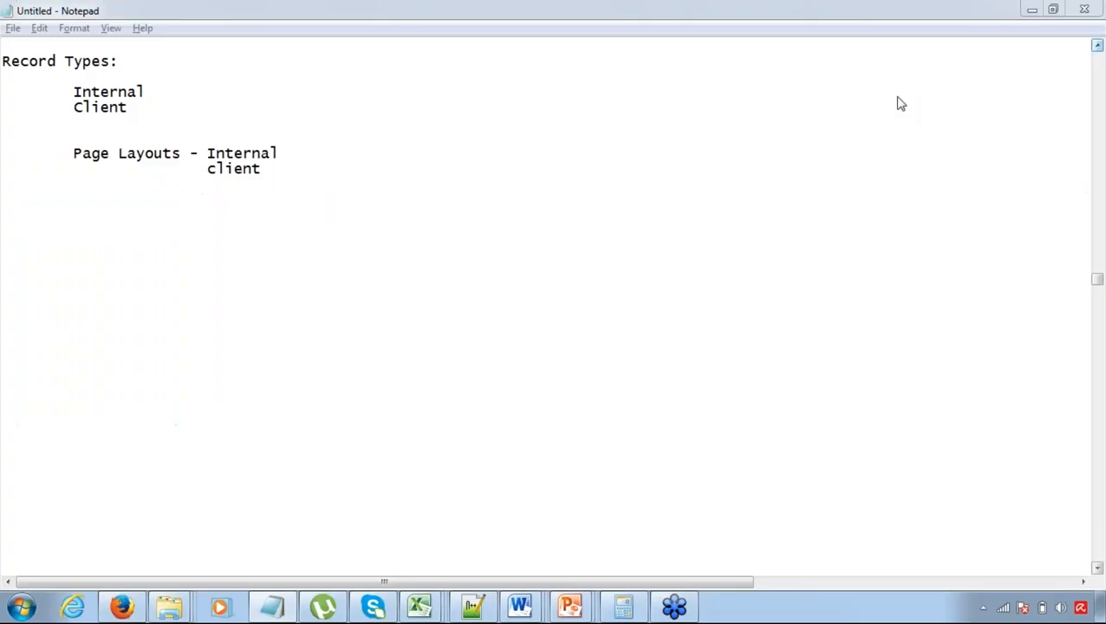
{"action": "left_click", "coordinate": [286, 214]}
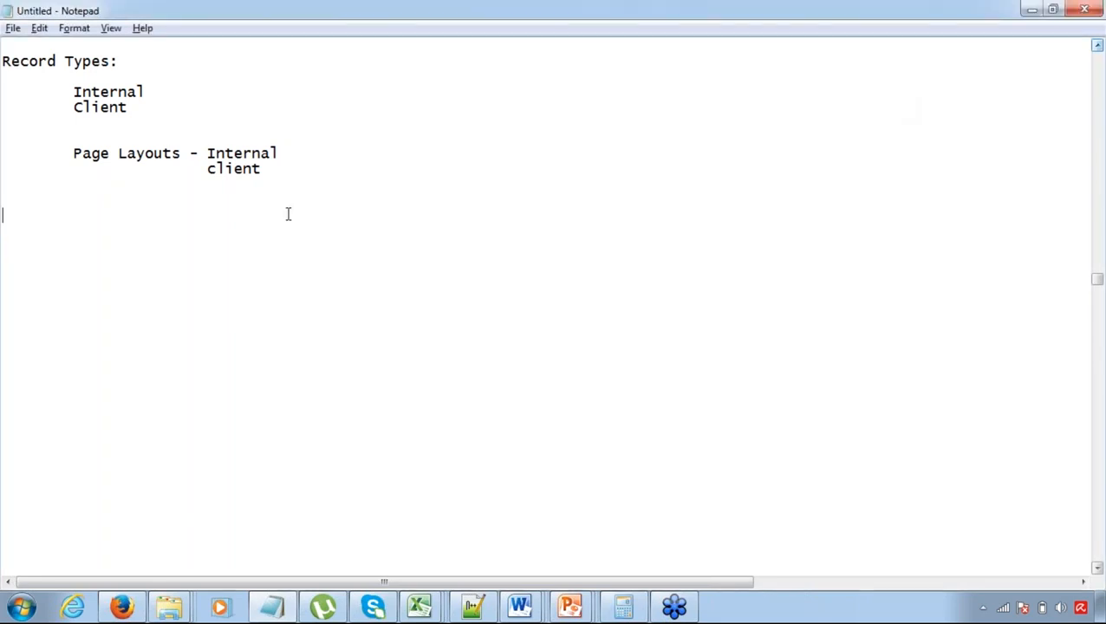
{"action": "left_click", "coordinate": [275, 172]}
{"action": "key", "text": "Return"}
{"action": "key", "text": "Return"}
{"action": "key", "text": "Return"}
{"action": "key", "text": "Return"}
{"action": "key", "text": "Return"}
{"action": "key", "text": "Return"}
{"action": "key", "text": "Return"}
{"action": "key", "text": "Return"}
{"action": "key", "text": "Return"}
{"action": "key", "text": "Return"}
{"action": "key", "text": "Return"}
{"action": "left_click", "coordinate": [17, 78]}
{"action": "type", "text": "Business Logics:"}
{"action": "key", "text": "Return"}
{"action": "key", "text": "Tab"}
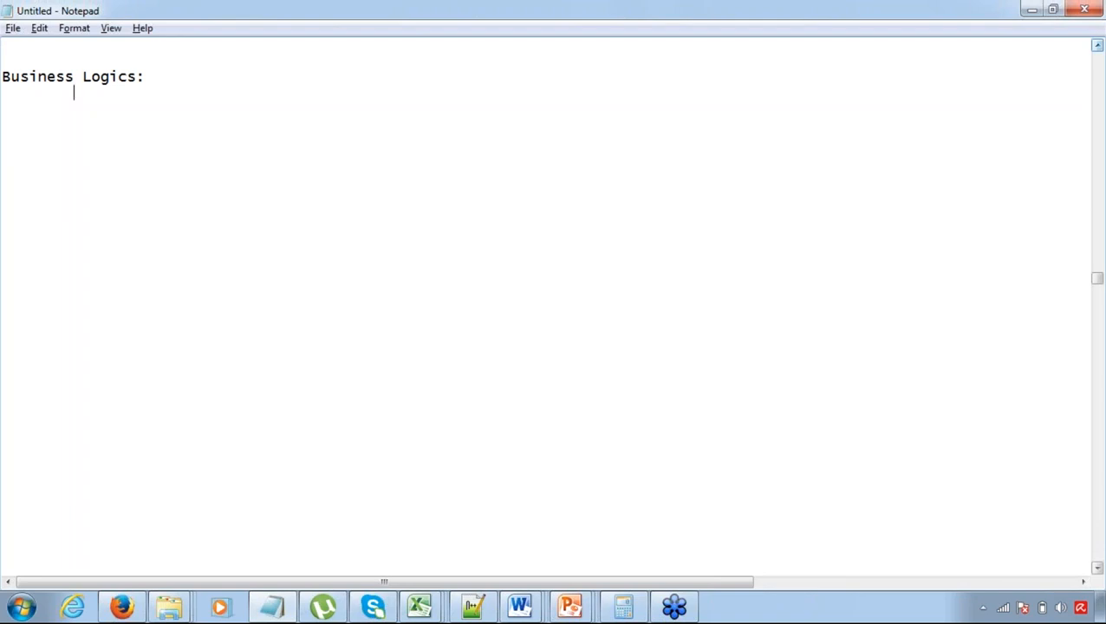
- List "- Validation Rule", "- Wprkflow Rule" and "- Approval Process" as indented lines beneath the Business Logics heading
{"action": "type", "text": "- Validatio"}
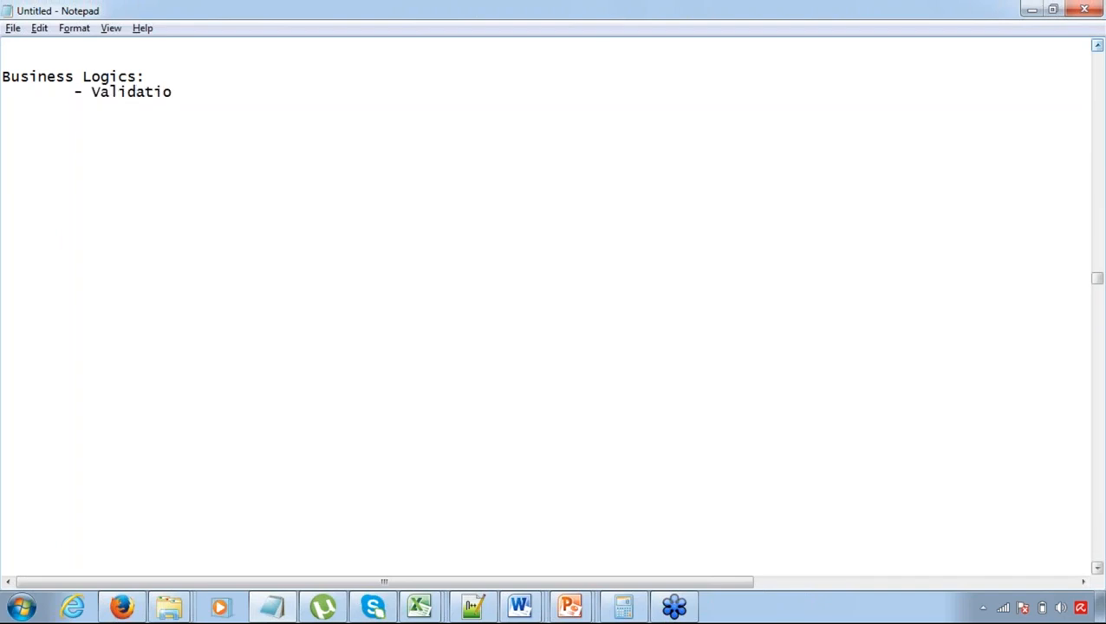
{"action": "type", "text": "Rule"}
{"action": "key", "text": "Return"}
{"action": "key", "text": "Tab"}
{"action": "type", "text": "- Wo"}
{"action": "key", "text": "BackSpace"}
{"action": "type", "text": "pr"}
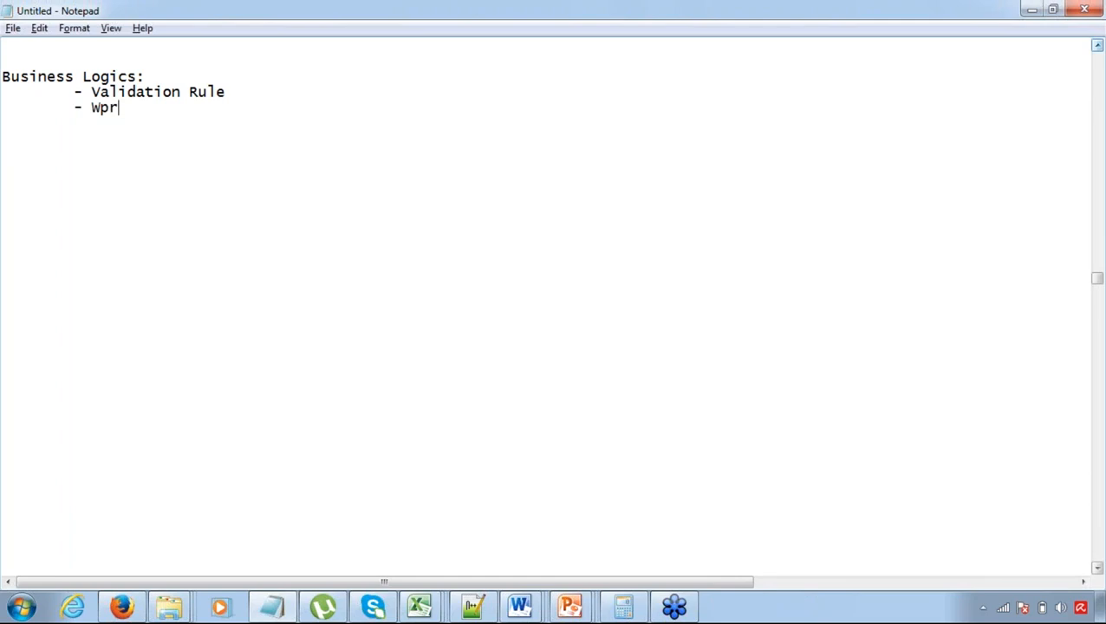
{"action": "type", "text": "kflow Rule"}
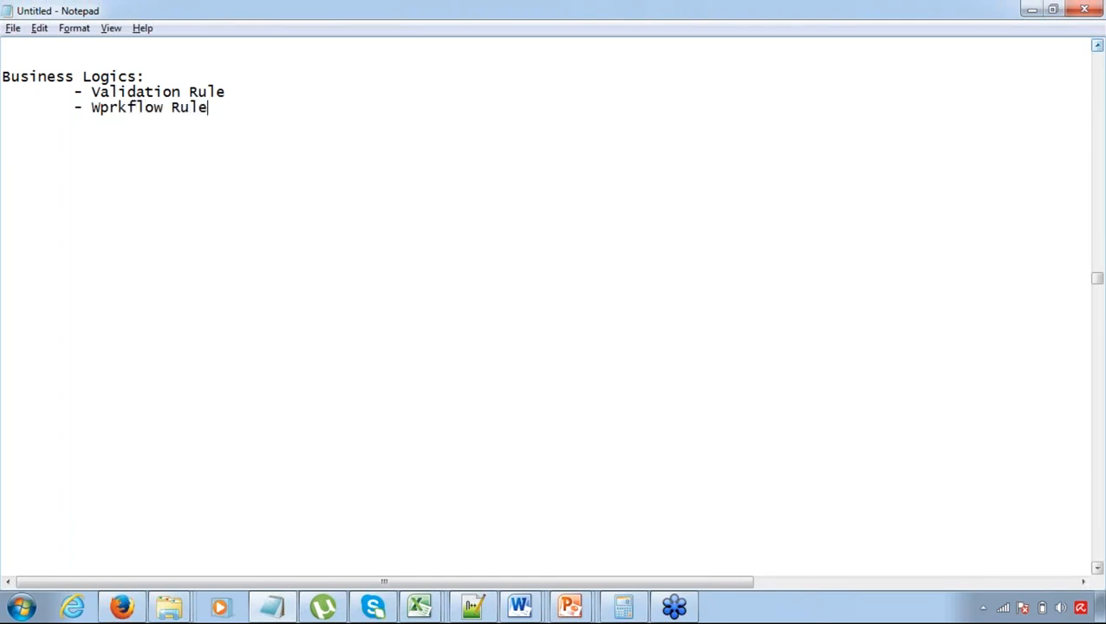
{"action": "key", "text": "Tab"}
{"action": "type", "text": "- Approval "}
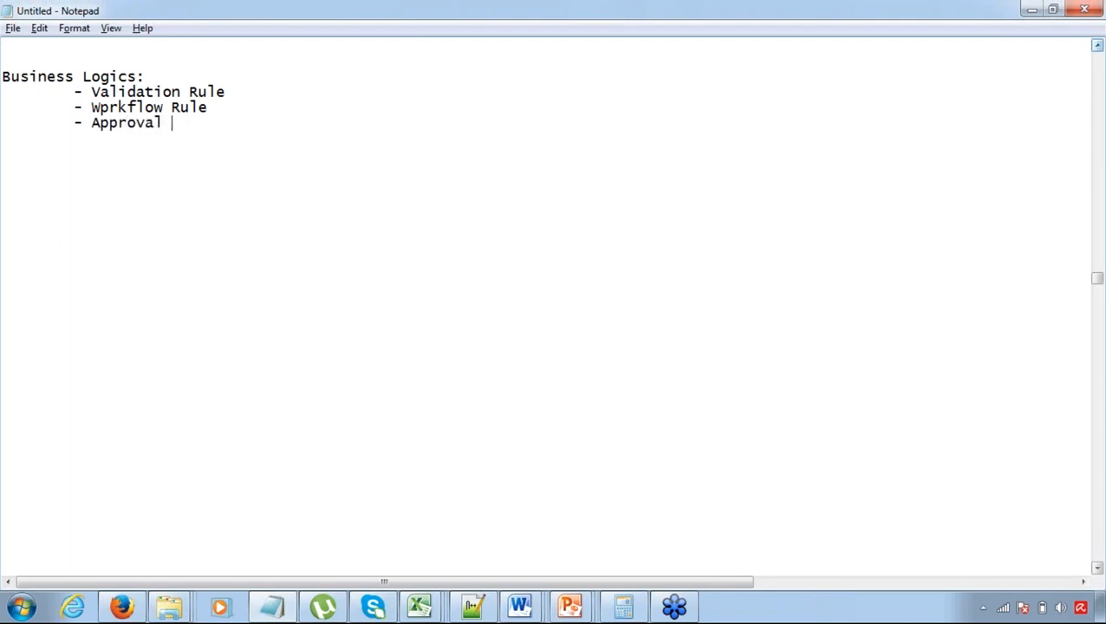
{"action": "type", "text": "Process"}
- Add a separate "Validation Rule:" heading below the Business Logics list
{"action": "type", "text": "Validat"}
{"action": "type", "text": "ion Rule"}
{"action": "type", "text": ":"}
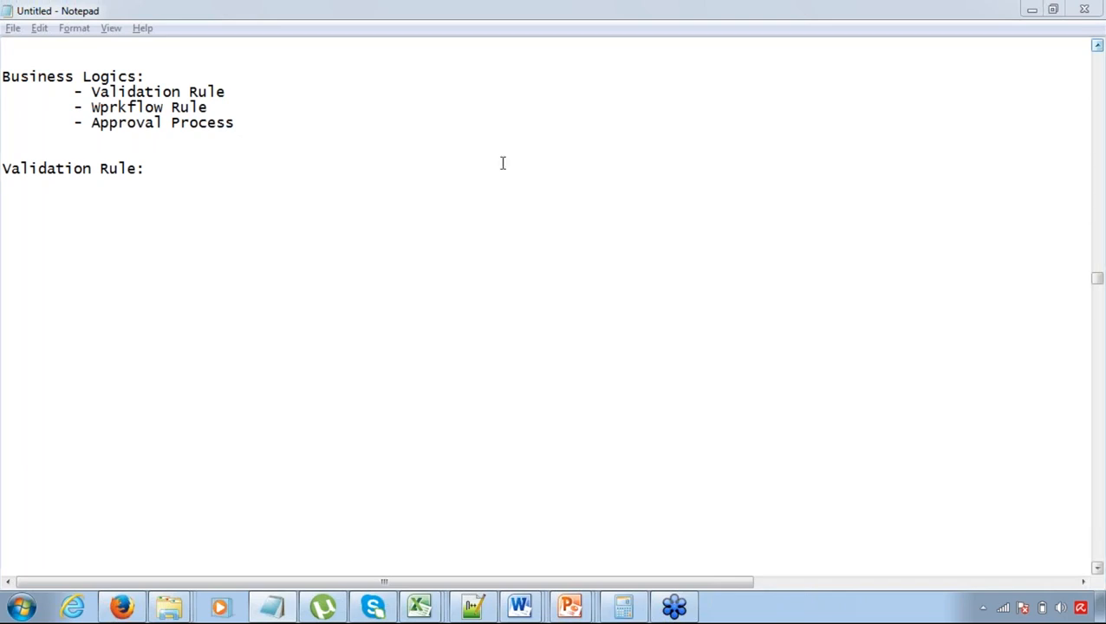
- Write the indented requirement "Project Hourly Rate can not be more than $100" beneath the Validation Rule heading
{"action": "left_click", "coordinate": [179, 162]}
{"action": "key", "text": "Return"}
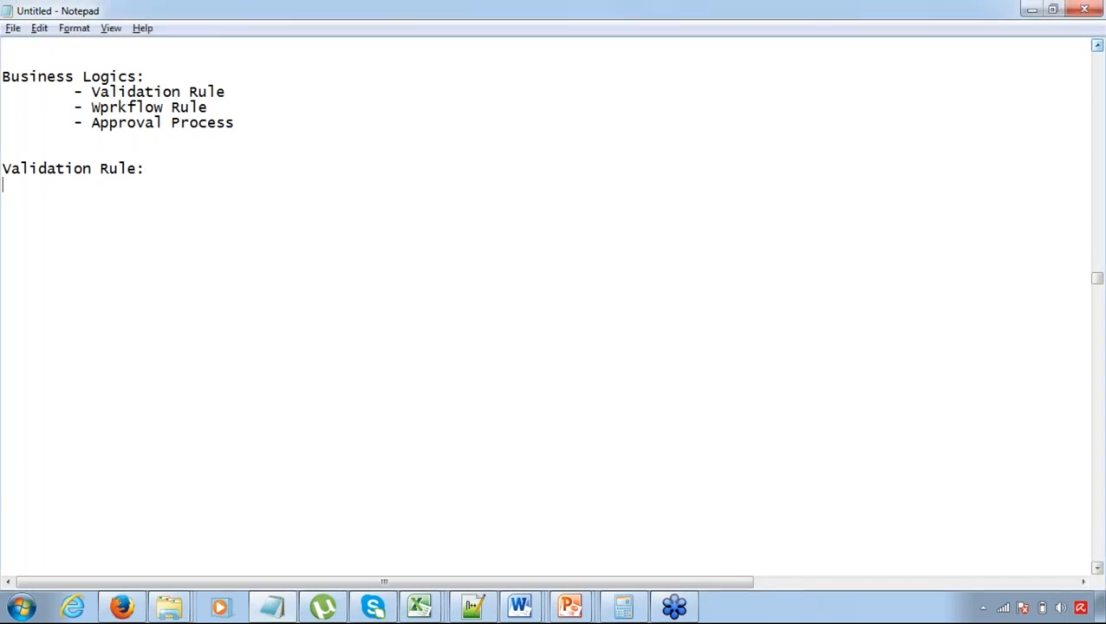
{"action": "type", "text": "Project Hourlty"}
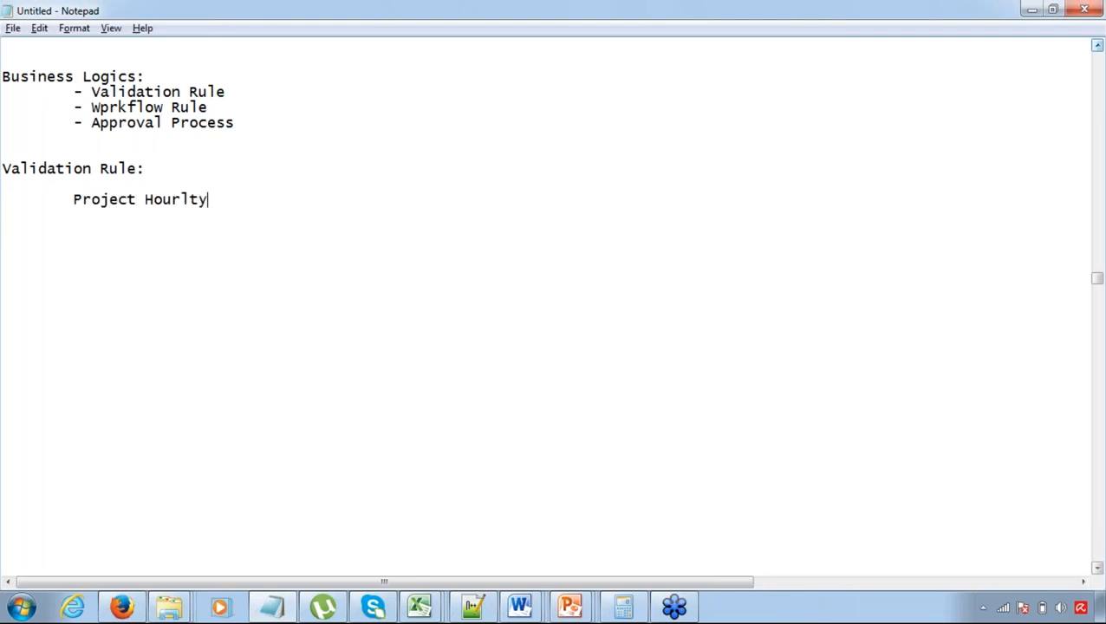
{"action": "key", "text": "BackSpace"}
{"action": "key", "text": "BackSpace"}
{"action": "key", "text": "BackSpace"}
{"action": "type", "text": "y Rate can not be mo"}
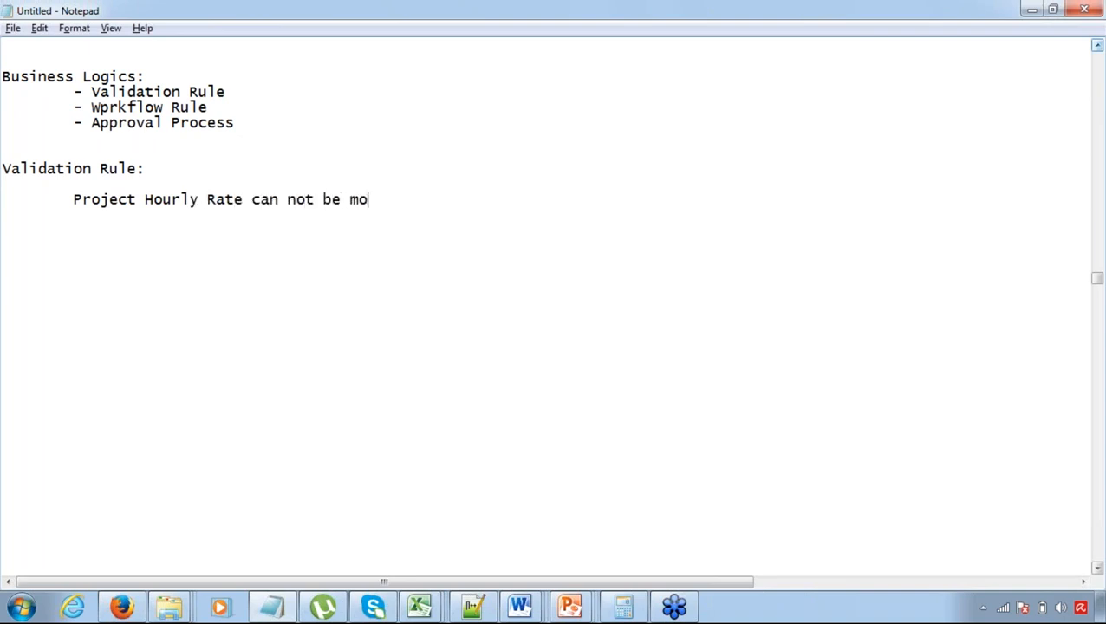
{"action": "type", "text": "re than 100"}
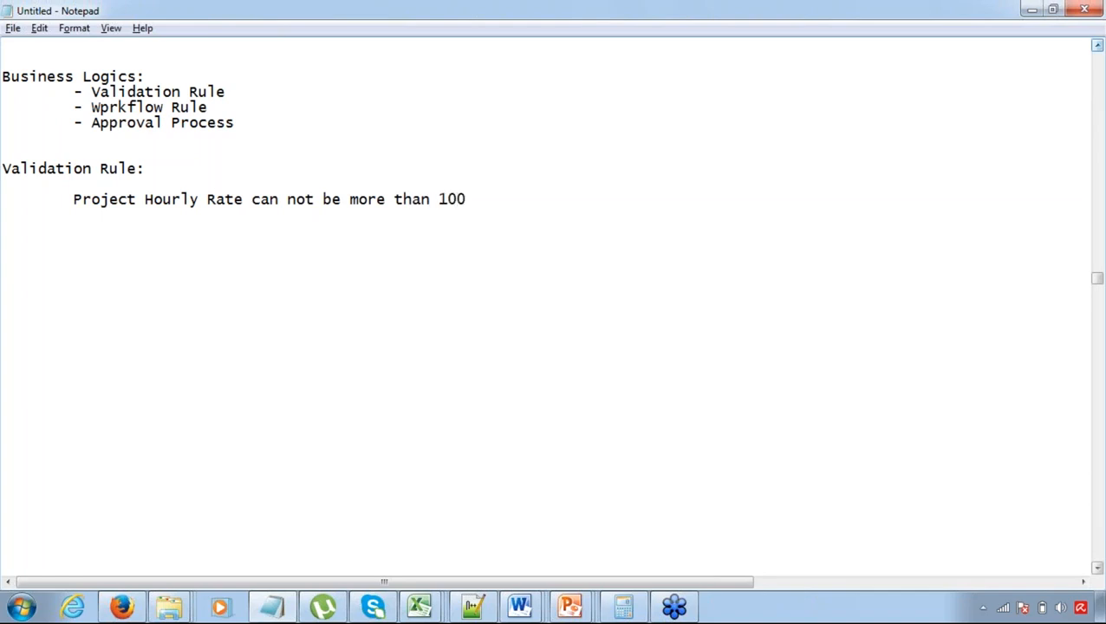
{"action": "key", "text": "Left"}
{"action": "key", "text": "Left"}
{"action": "type", "text": "$"}
- Switch back to Salesforce in Firefox, enter Setup, and open the Project custom object's definition
{"action": "mouse_move", "coordinate": [124, 611]}
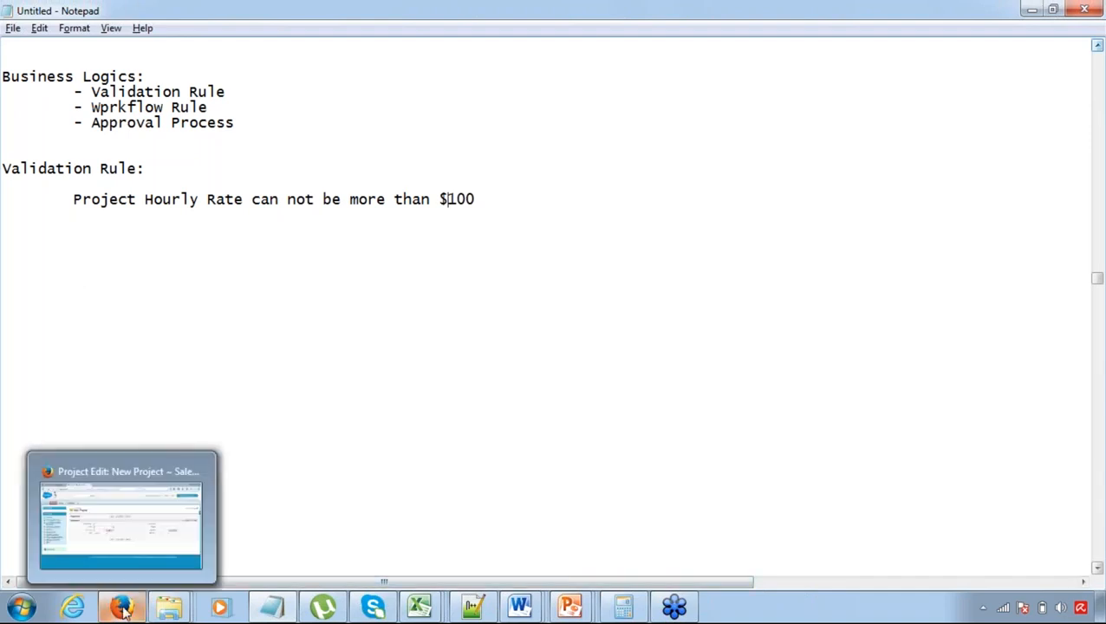
{"action": "left_click", "coordinate": [150, 554]}
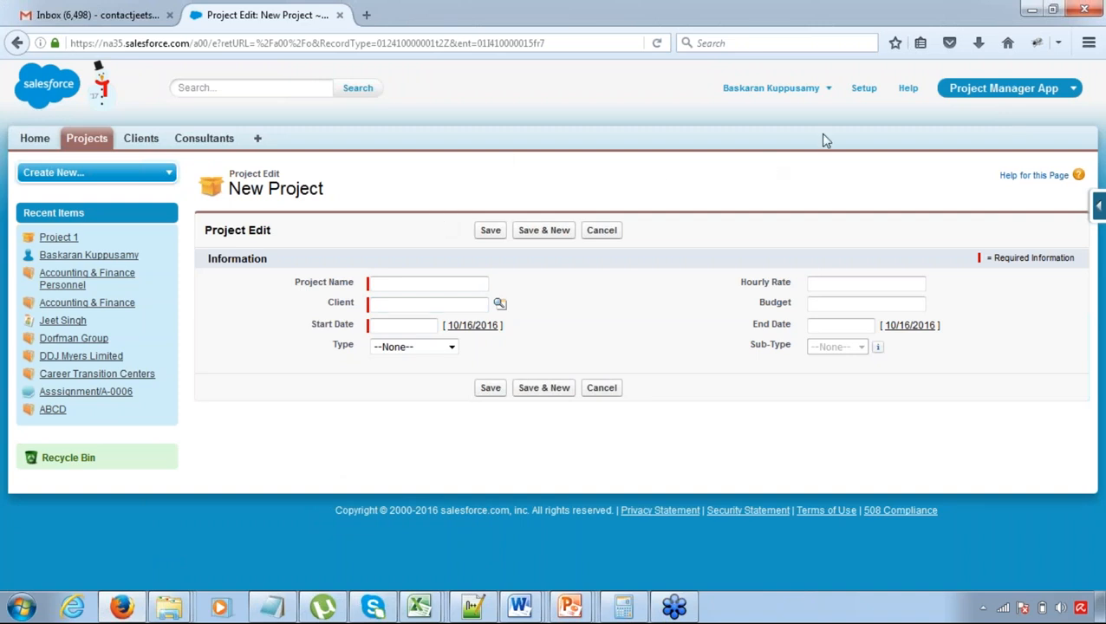
{"action": "left_click", "coordinate": [863, 89]}
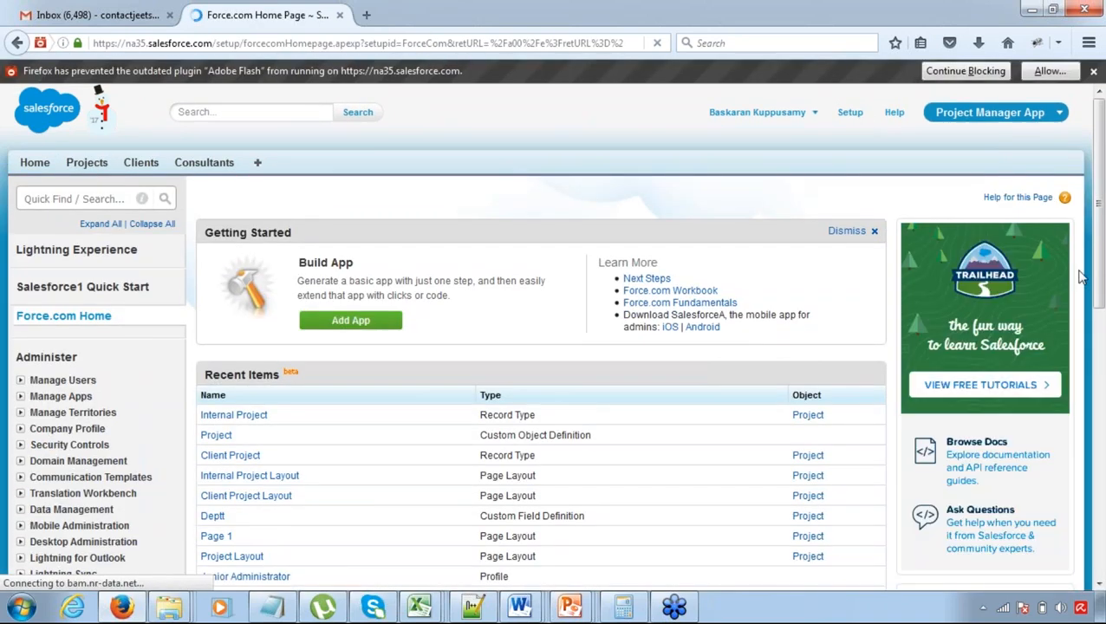
{"action": "left_click", "coordinate": [1093, 72]}
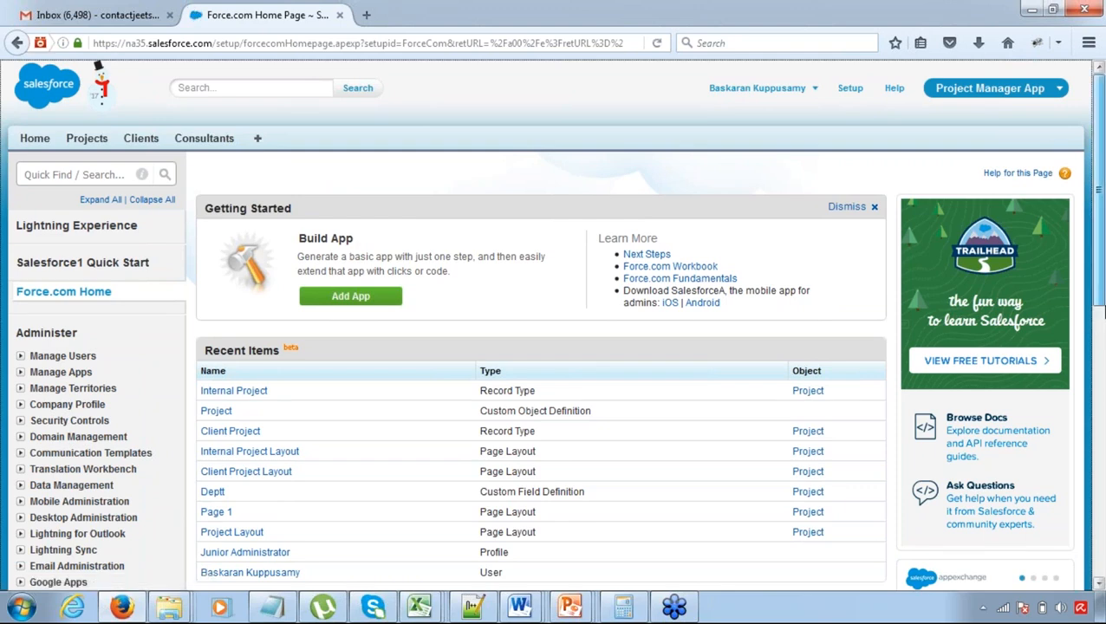
{"action": "scroll", "coordinate": [1097, 423], "scroll_direction": "down", "scroll_amount": 4}
{"action": "scroll", "coordinate": [1097, 423], "scroll_direction": "down", "scroll_amount": 5}
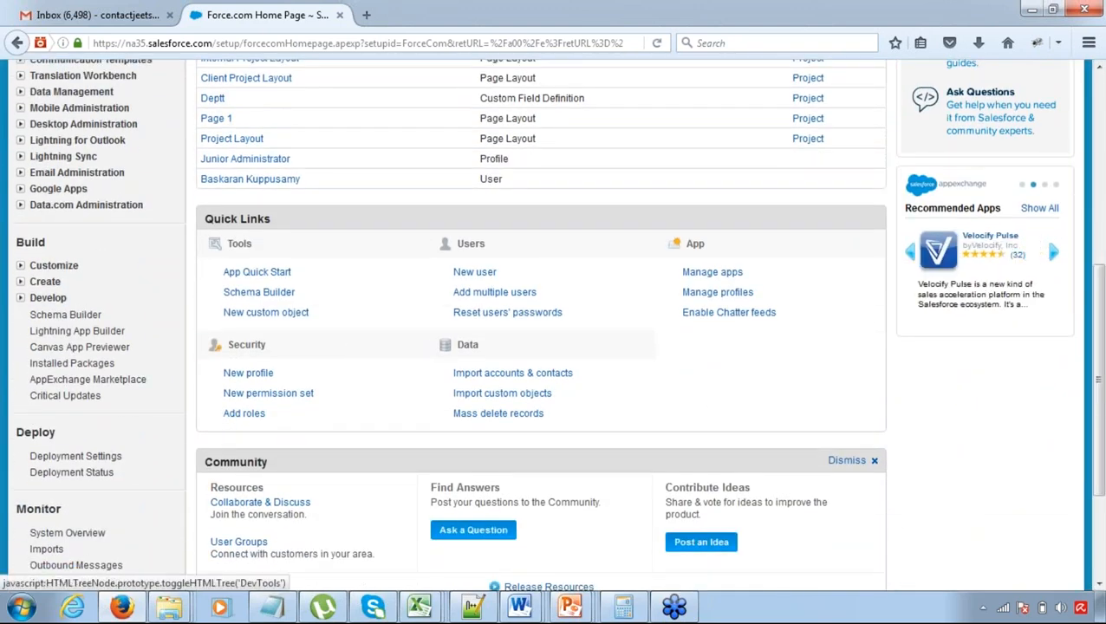
{"action": "left_click", "coordinate": [20, 281]}
{"action": "left_click", "coordinate": [61, 347]}
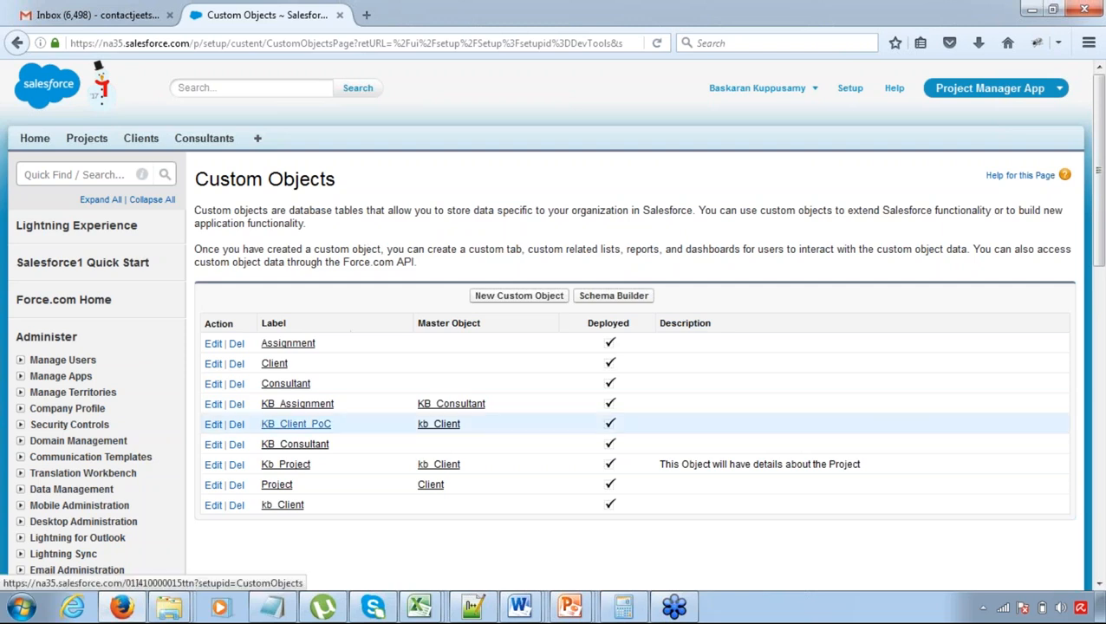
{"action": "left_click", "coordinate": [274, 490]}
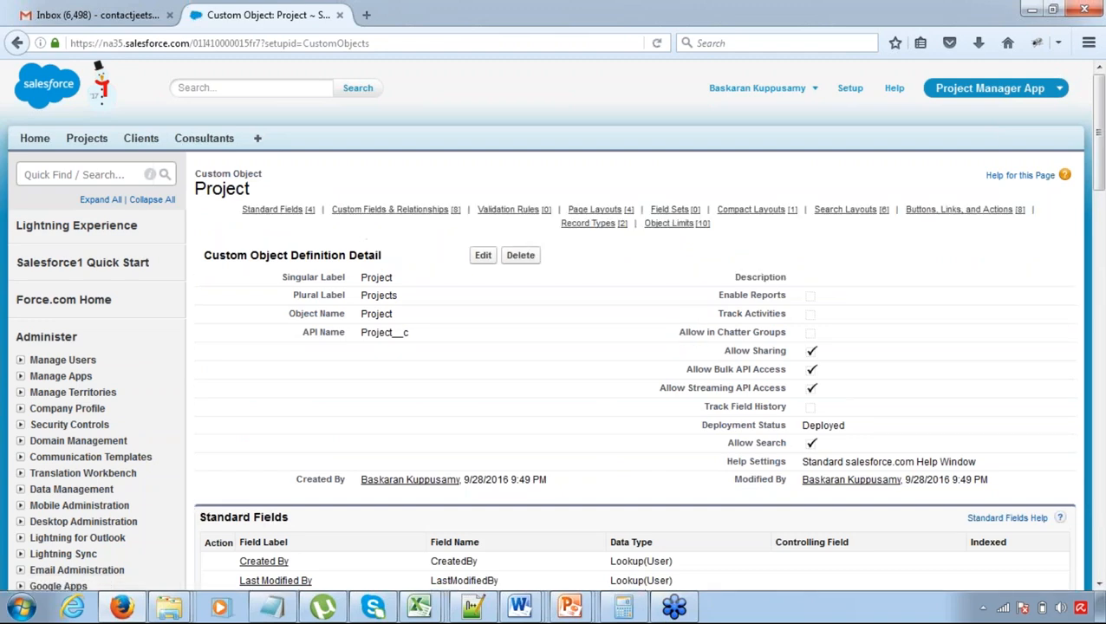
- Go to the Validation Rules section of the Project object's definition and highlight its heading
{"action": "left_click", "coordinate": [1100, 583]}
{"action": "left_click", "coordinate": [1100, 585]}
{"action": "left_click", "coordinate": [1099, 585]}
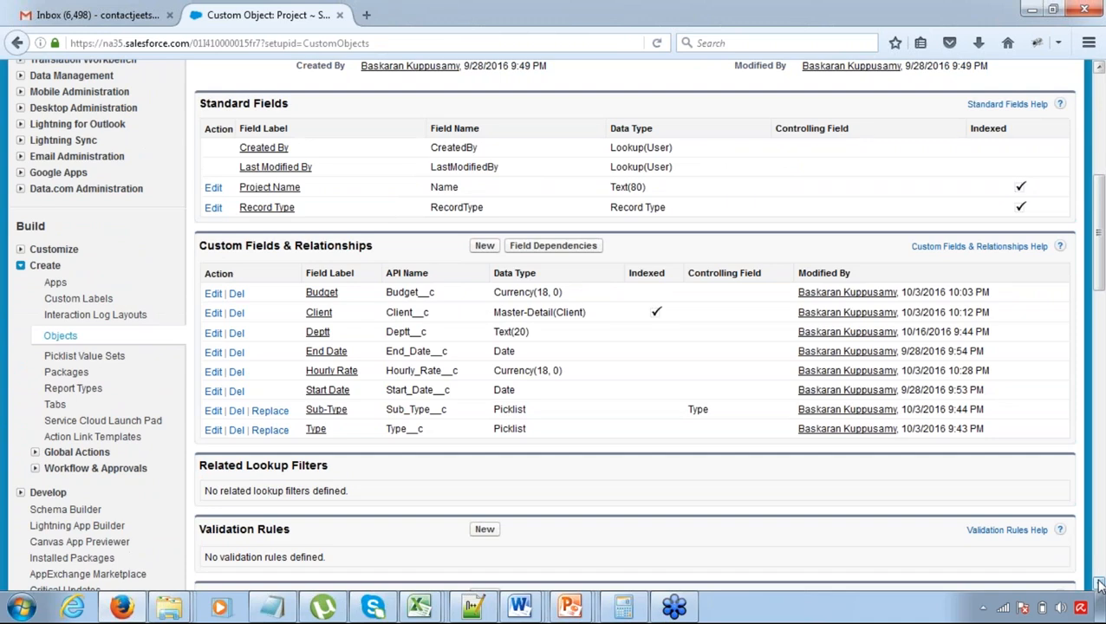
{"action": "left_click", "coordinate": [1099, 585]}
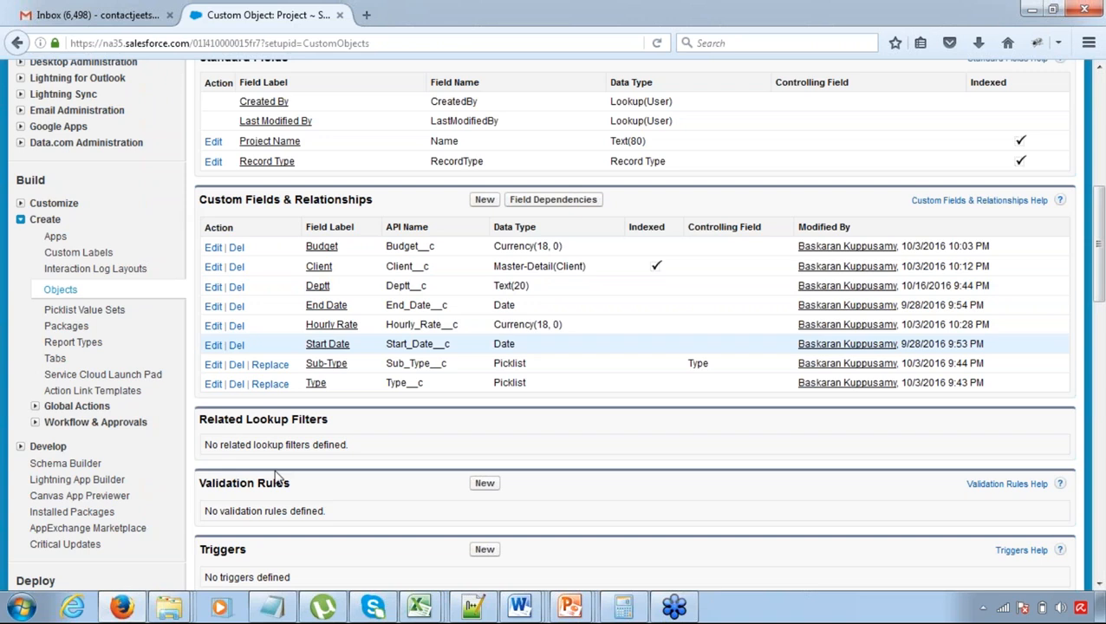
{"action": "left_click_drag", "start_coordinate": [218, 486], "coordinate": [303, 494]}
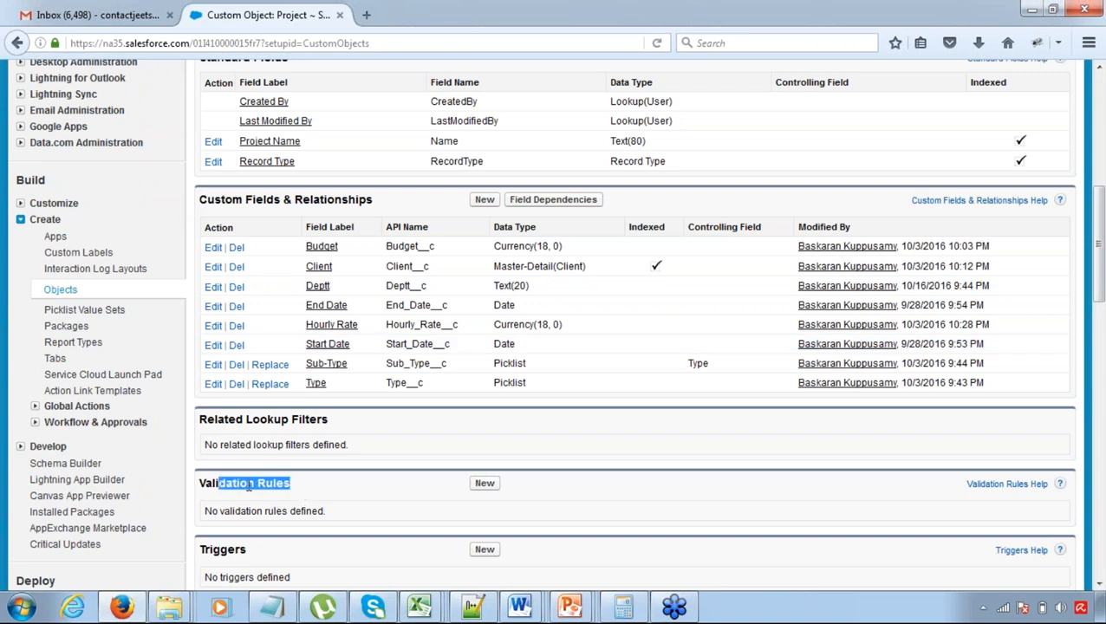
{"action": "left_click_drag", "start_coordinate": [200, 485], "coordinate": [251, 486]}
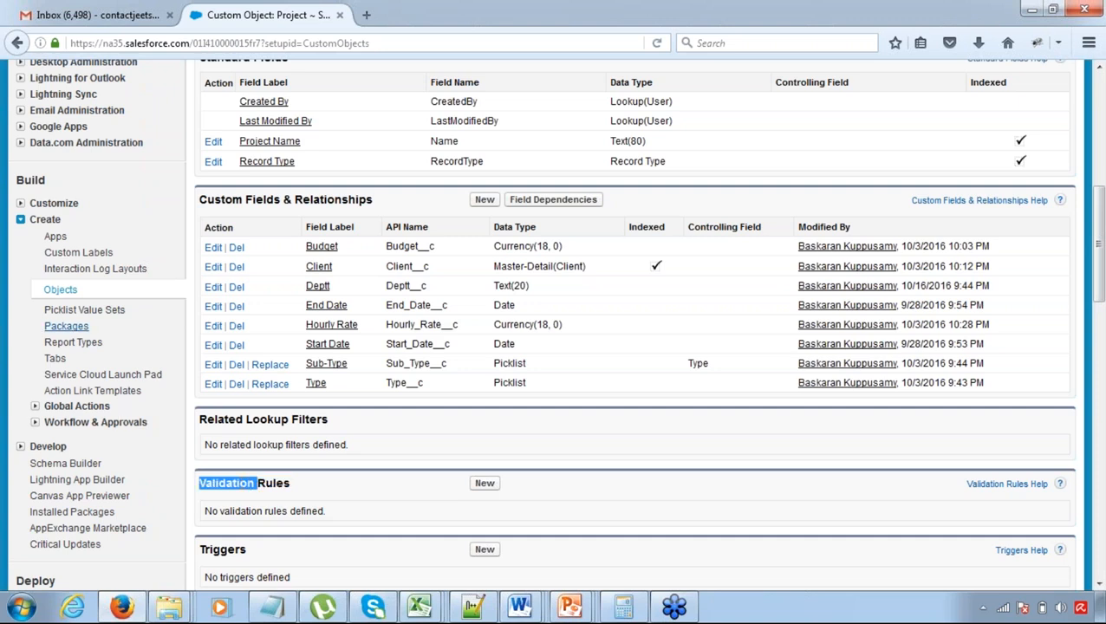
- Look up where validation rules are found for the standard Accounts object under Customize, and collapse Accounts again
{"action": "left_click", "coordinate": [21, 207]}
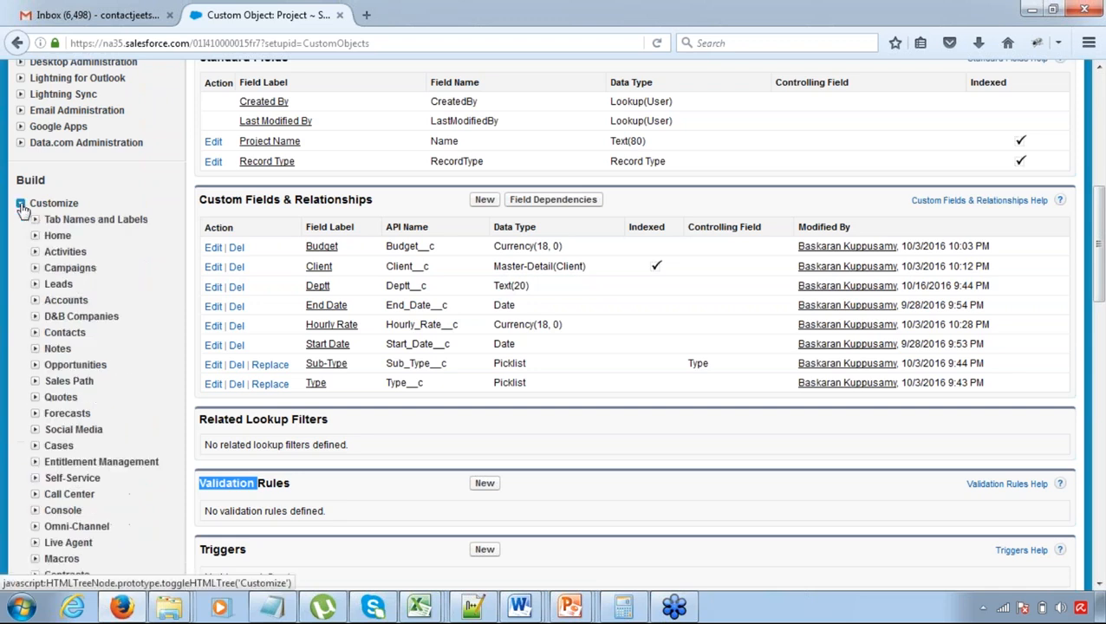
{"action": "left_click", "coordinate": [35, 303]}
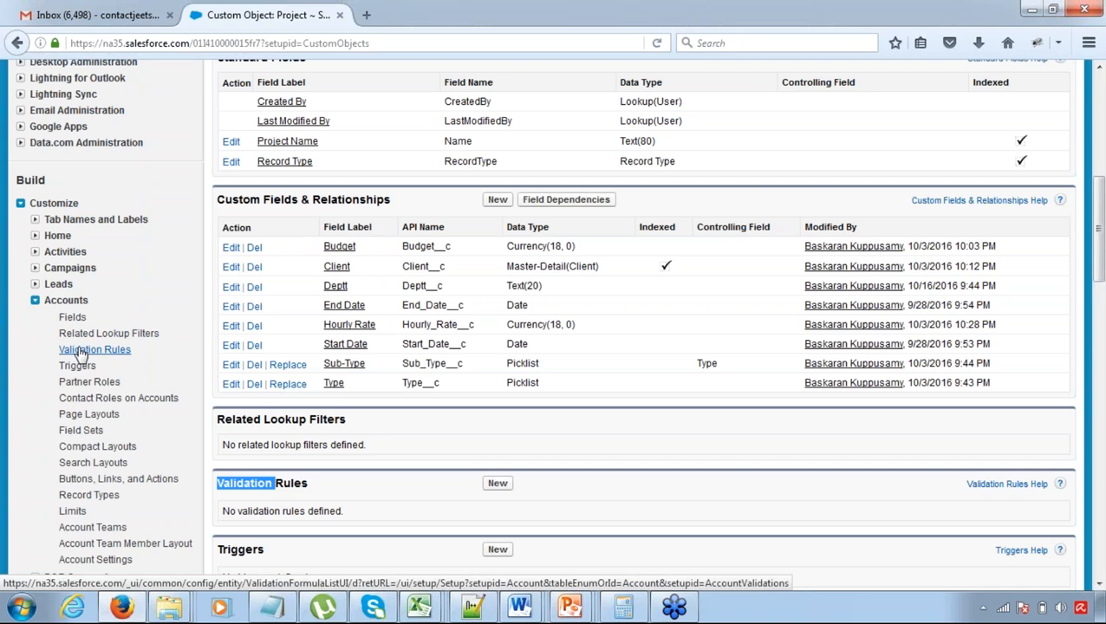
{"action": "left_click", "coordinate": [35, 301]}
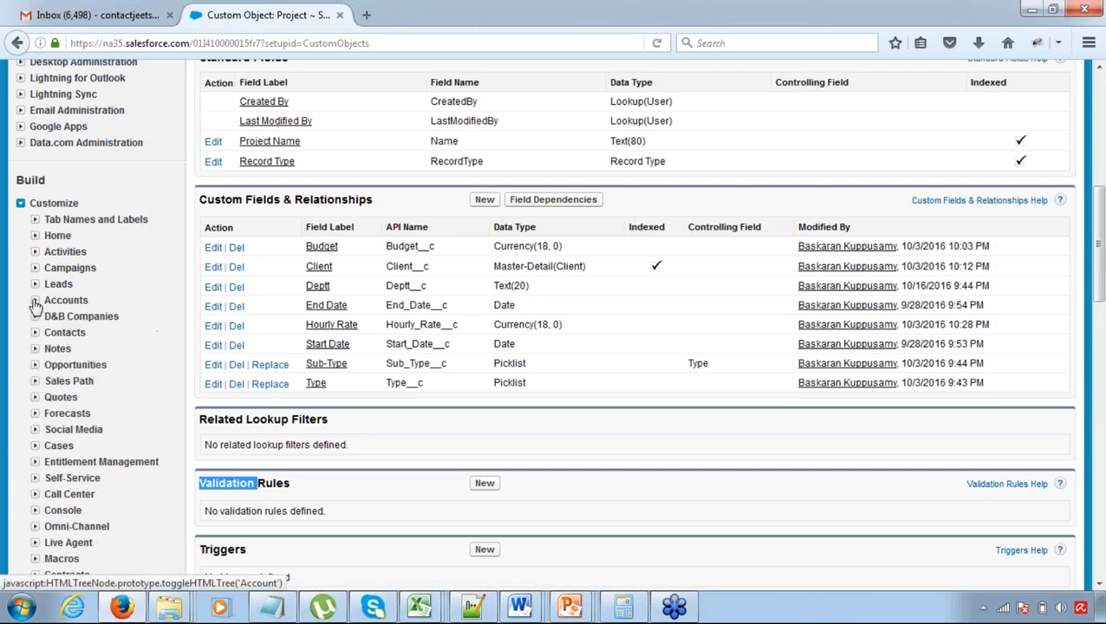
- Collapse the Customize branch and start a new validation rule for the Project object
{"action": "left_click", "coordinate": [20, 204]}
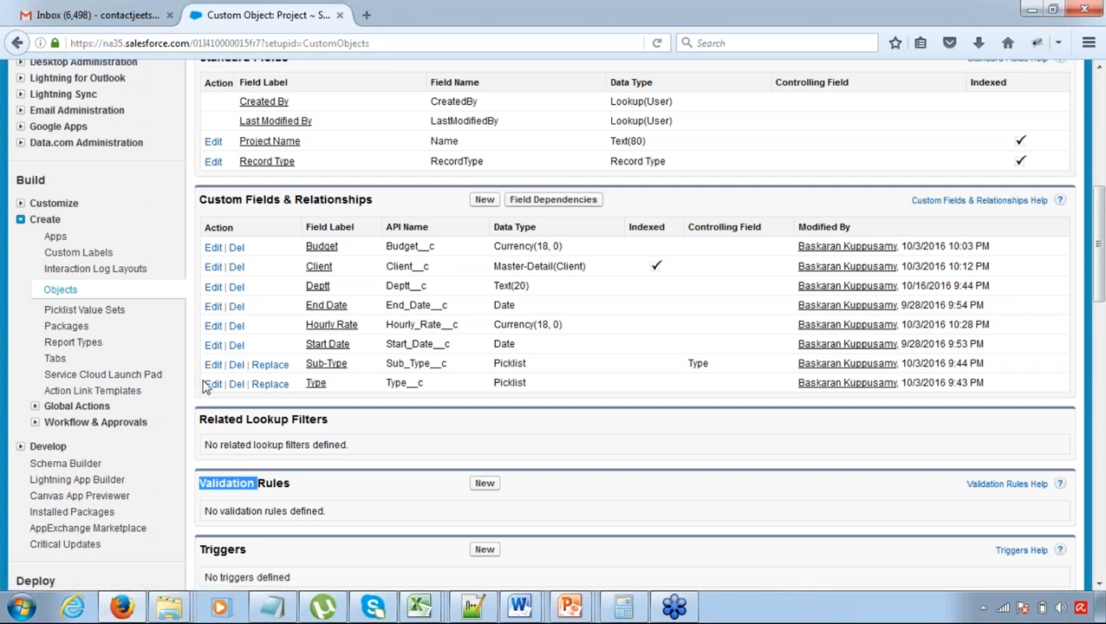
{"action": "left_click", "coordinate": [431, 437]}
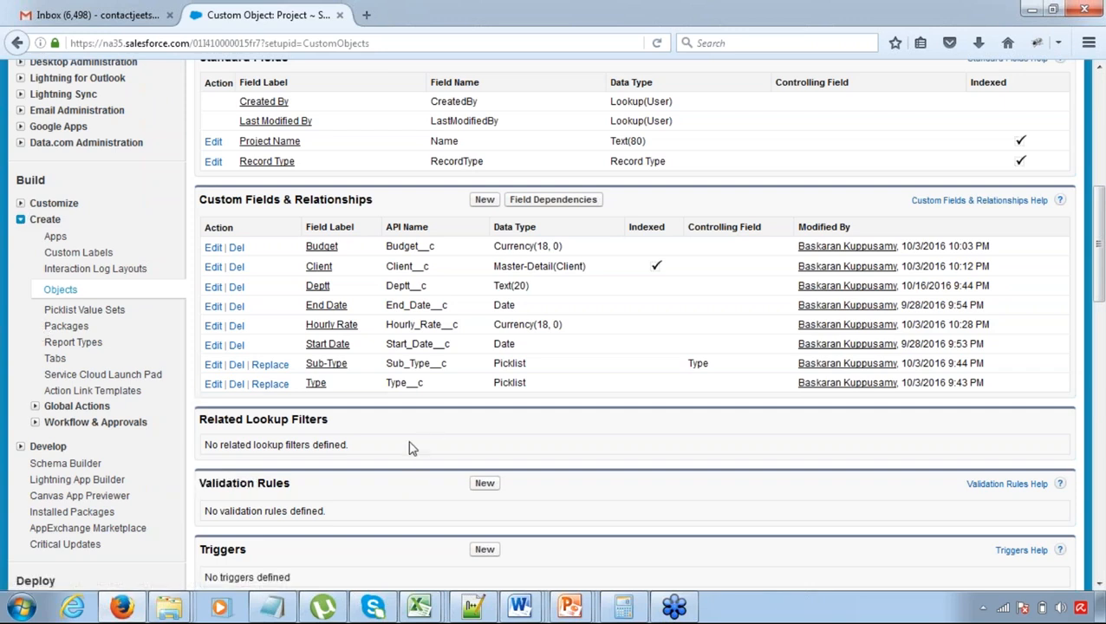
{"action": "left_click", "coordinate": [487, 486]}
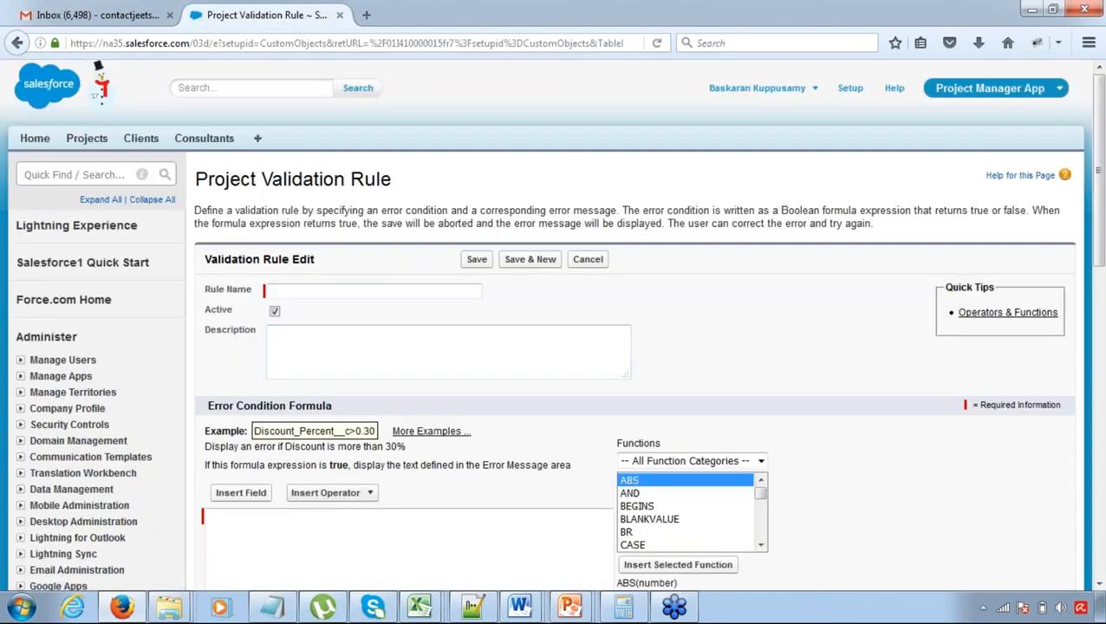
- Name the validation rule Max_Hourly_Rate
{"action": "left_click", "coordinate": [365, 291]}
{"action": "type", "text": "Max"}
{"action": "key", "text": "BackSpace"}
{"action": "type", "text": "x"}
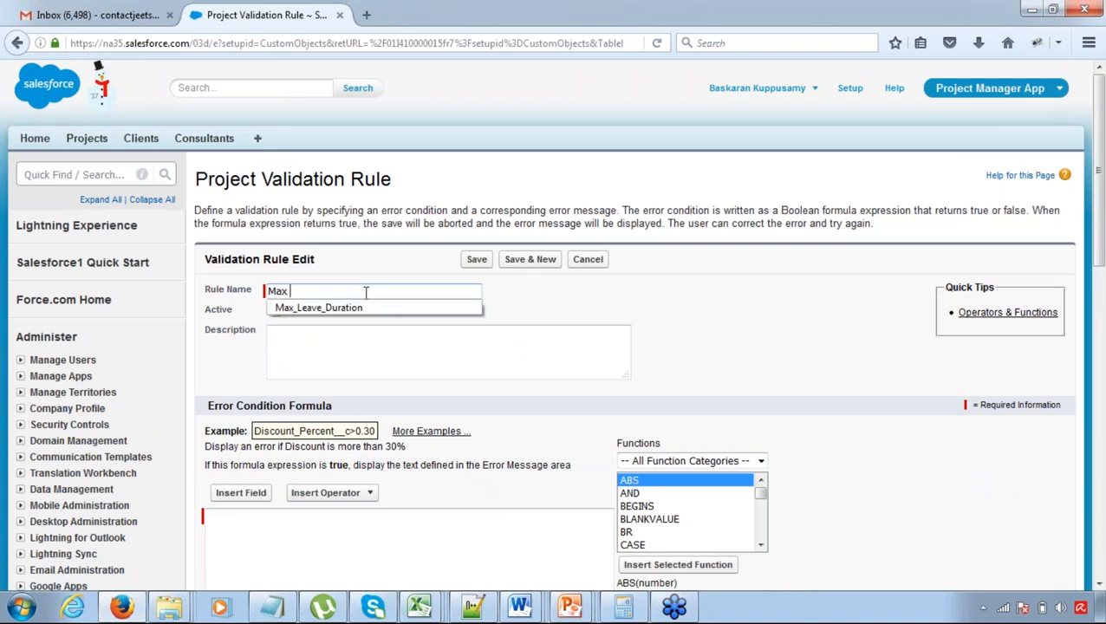
{"action": "type", "text": " Huo"}
{"action": "key", "text": "BackSpace"}
{"action": "key", "text": "BackSpace"}
{"action": "key", "text": "BackSpace"}
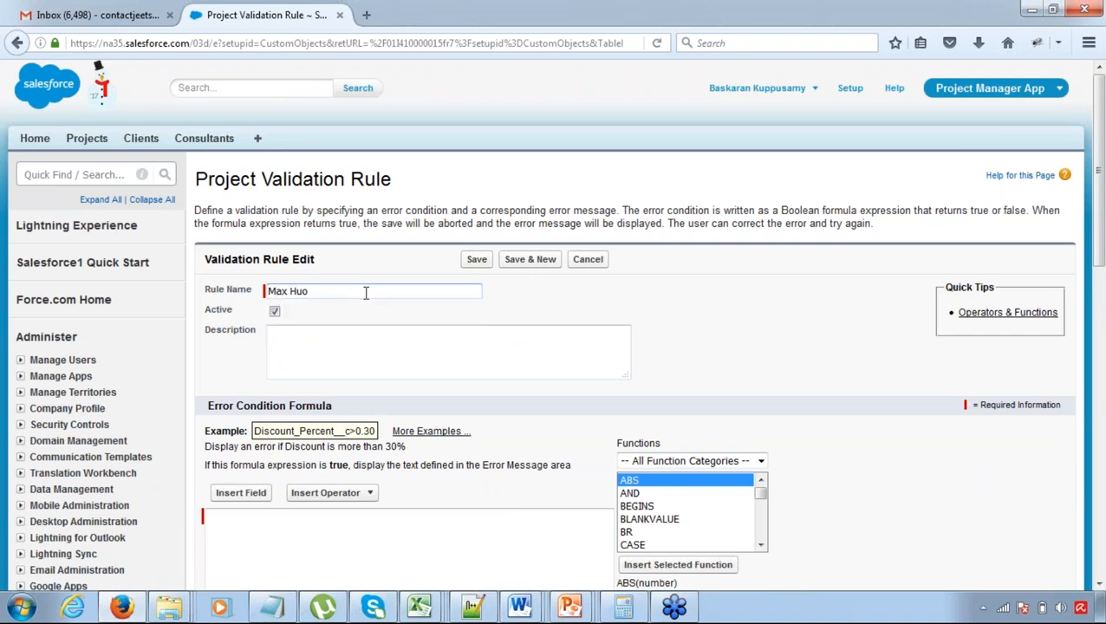
{"action": "type", "text": "Hourly Rate"}
{"action": "key", "text": "Tab"}
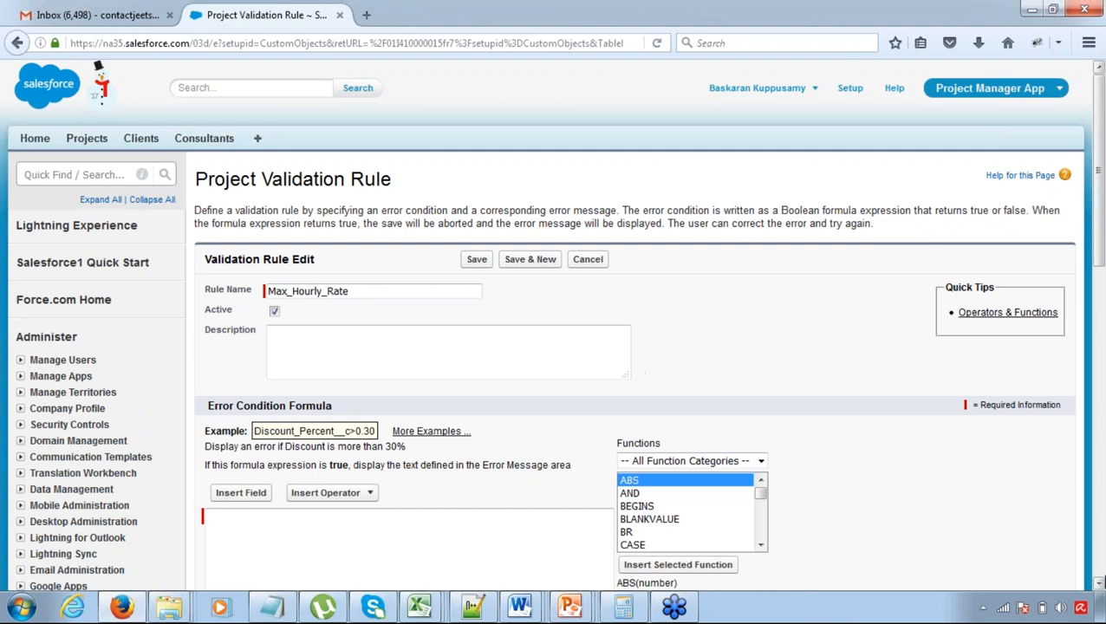
- Build the error condition formula Hourly_Rate__c > 100 by inserting the Project's Hourly Rate field, and remove the leading space
{"action": "left_click", "coordinate": [1099, 585]}
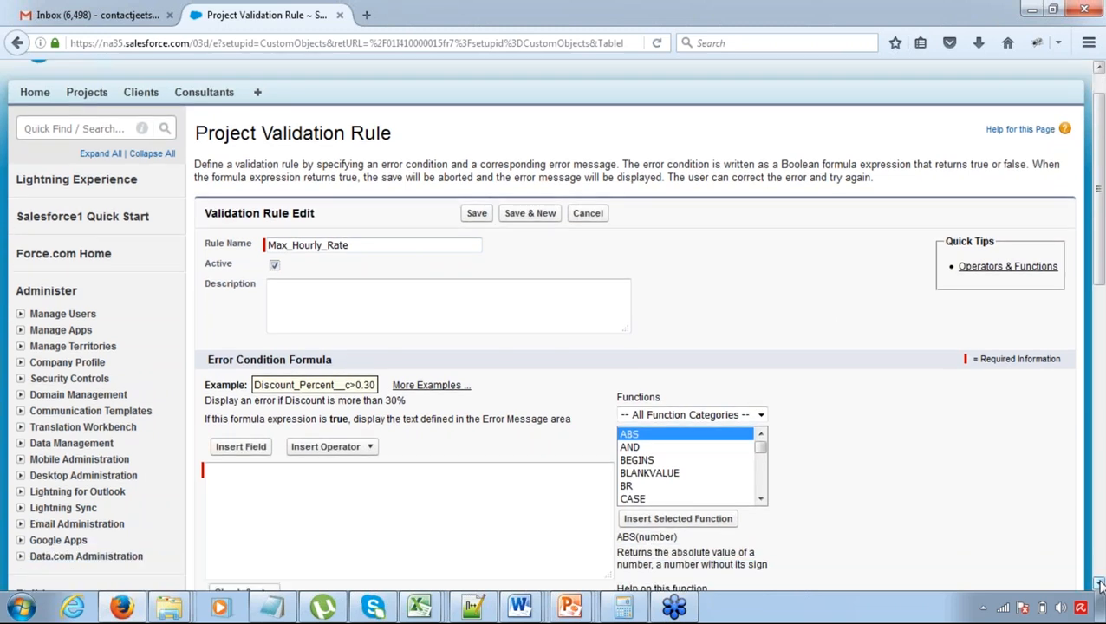
{"action": "left_click", "coordinate": [1098, 585]}
{"action": "left_click", "coordinate": [1098, 584]}
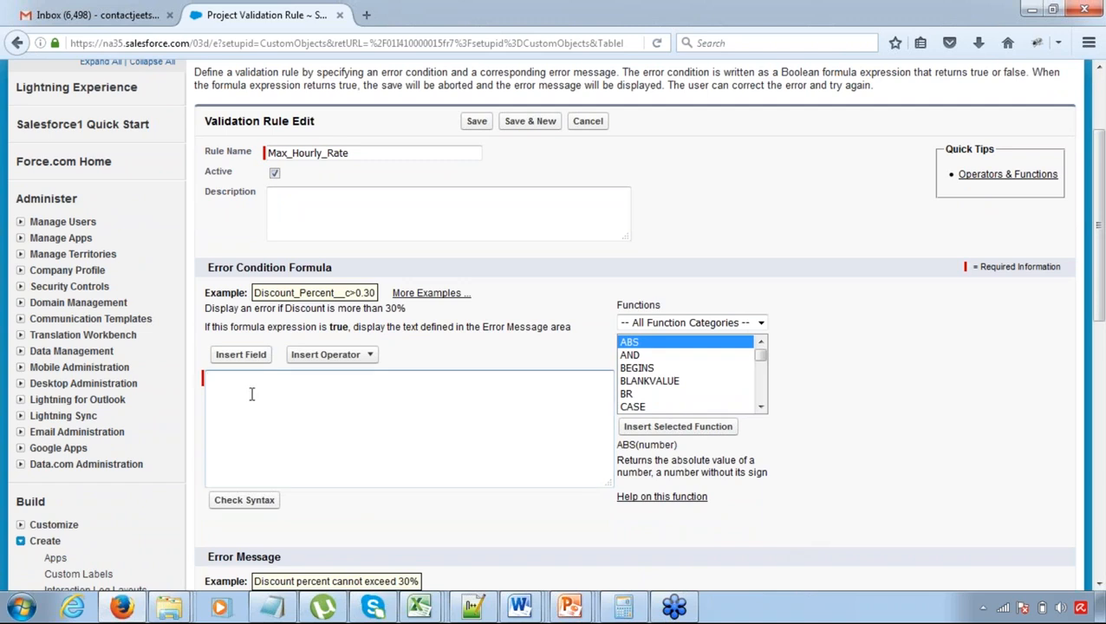
{"action": "left_click", "coordinate": [241, 356]}
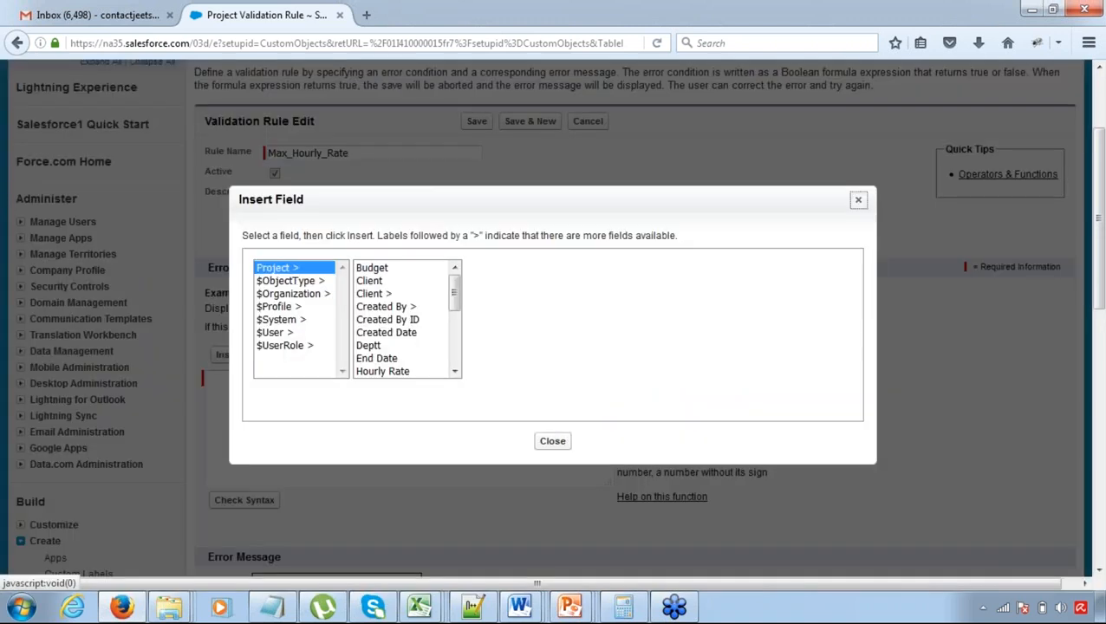
{"action": "left_click", "coordinate": [552, 444]}
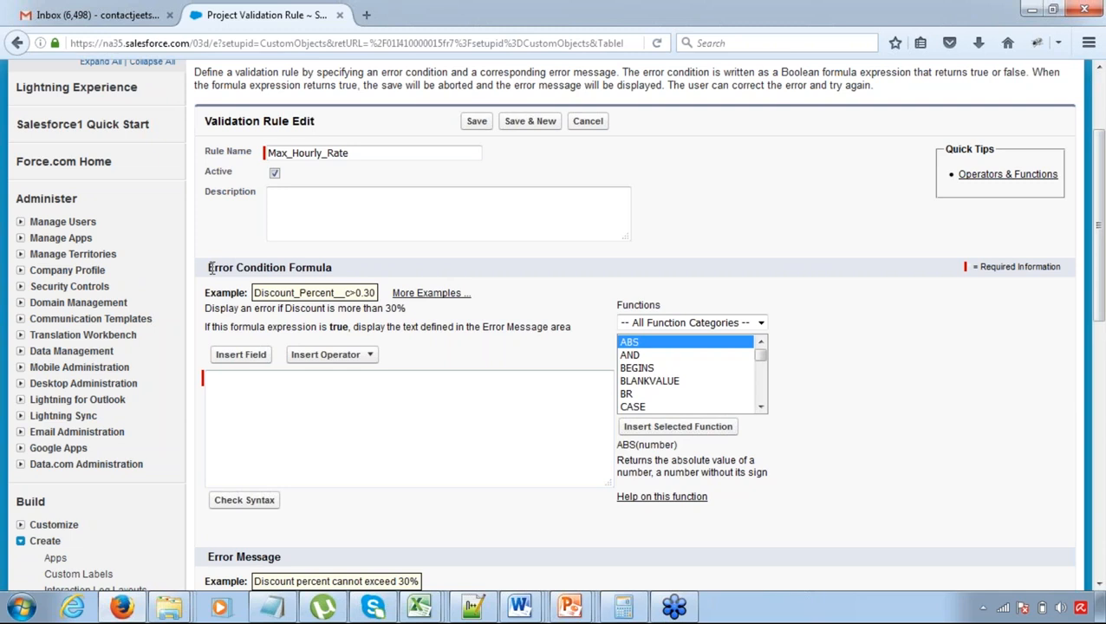
{"action": "left_click", "coordinate": [240, 354]}
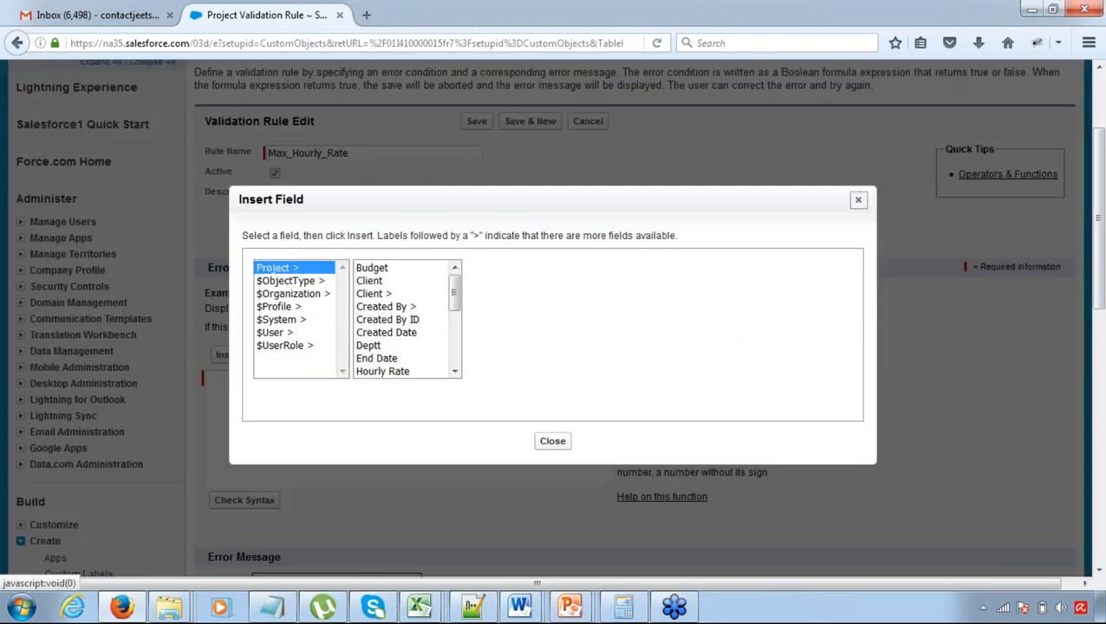
{"action": "left_click", "coordinate": [394, 371]}
{"action": "key", "text": "Return"}
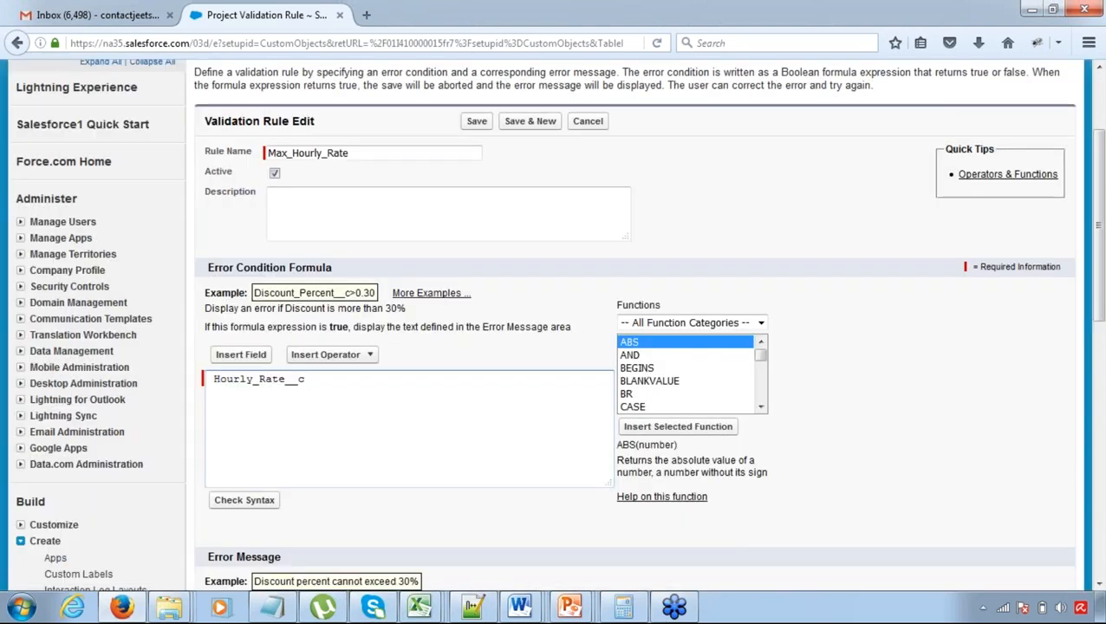
{"action": "type", "text": "> 100"}
{"action": "left_click", "coordinate": [212, 379]}
{"action": "key", "text": "BackSpace"}
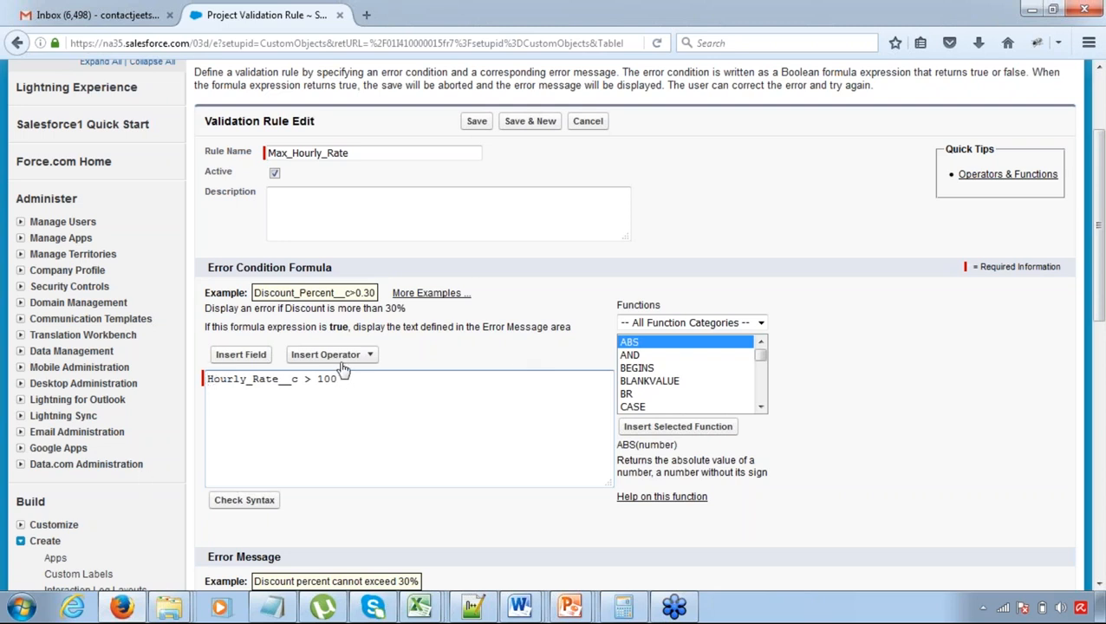
- Check the syntax of the error condition formula and highlight the expression to review it
{"action": "left_click", "coordinate": [243, 506]}
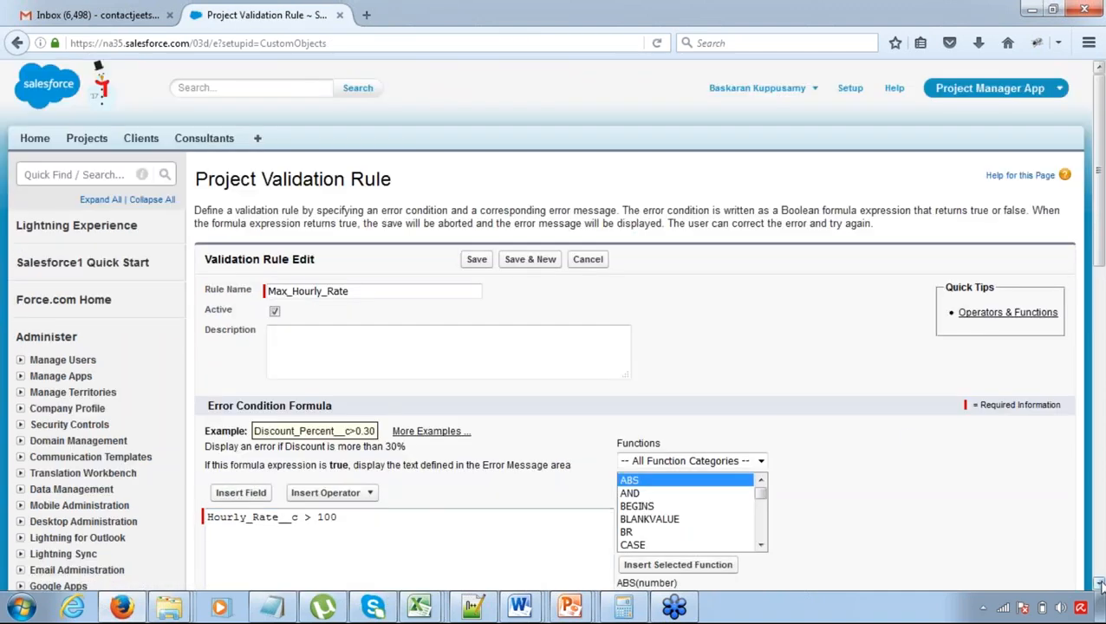
{"action": "scroll", "coordinate": [1099, 577], "scroll_direction": "down", "scroll_amount": 5}
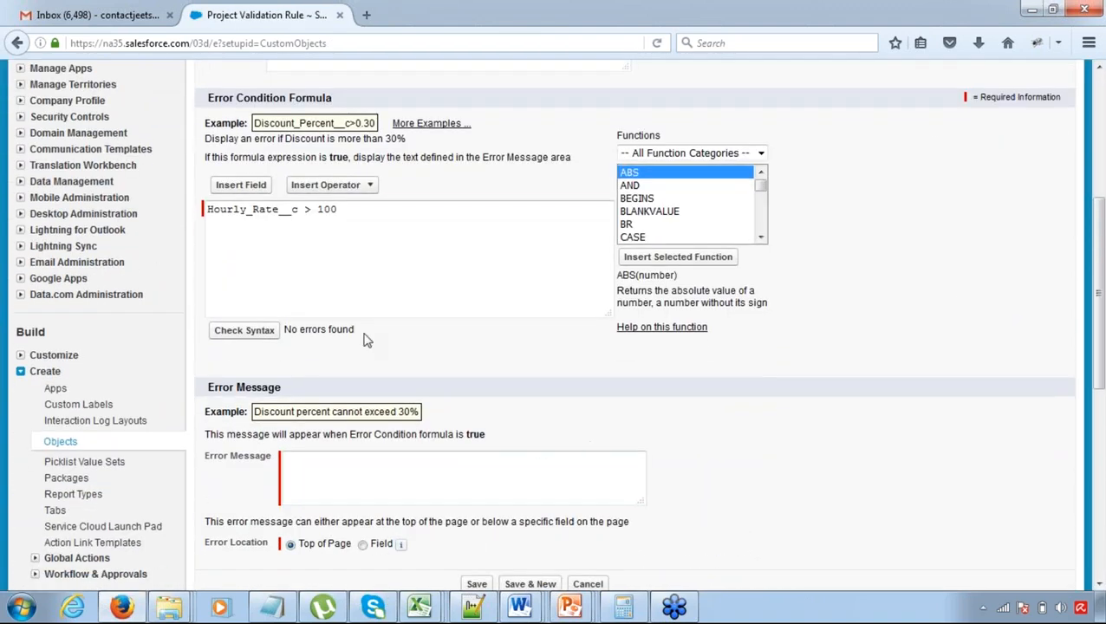
{"action": "left_click_drag", "start_coordinate": [246, 211], "coordinate": [251, 213]}
{"action": "left_click", "coordinate": [249, 212]}
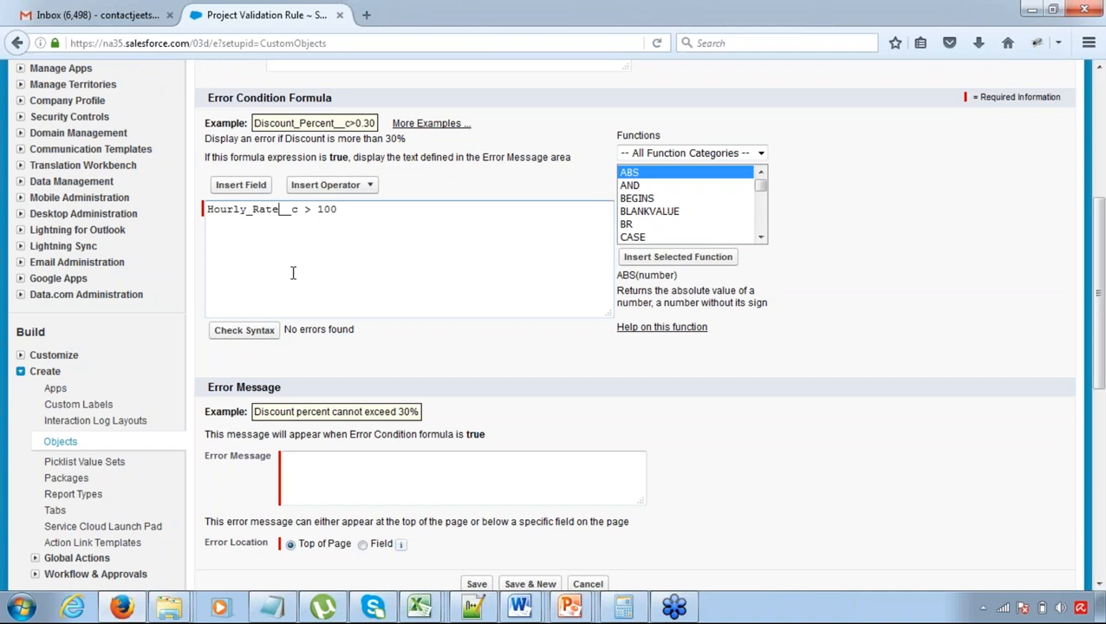
{"action": "left_click", "coordinate": [312, 473]}
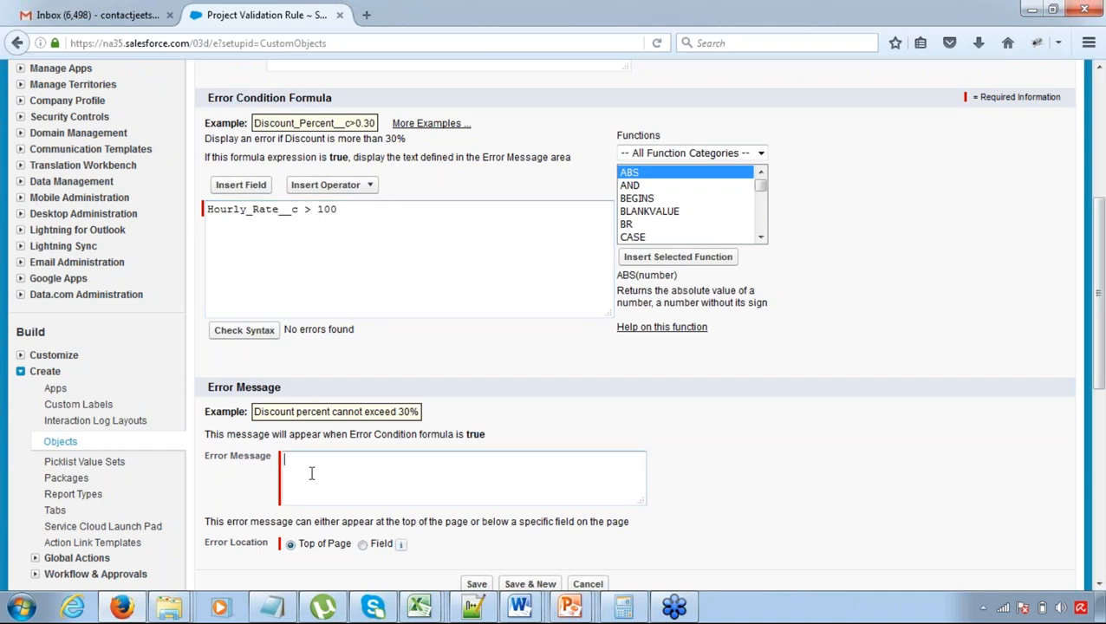
{"action": "left_click", "coordinate": [358, 244]}
{"action": "left_click_drag", "start_coordinate": [343, 209], "coordinate": [206, 210]}
- Switch to Notepad and copy the sentence "Project Hourly Rate can not be more than $100" from the notes
{"action": "left_click", "coordinate": [346, 475]}
{"action": "left_click", "coordinate": [271, 607]}
{"action": "left_click", "coordinate": [73, 200]}
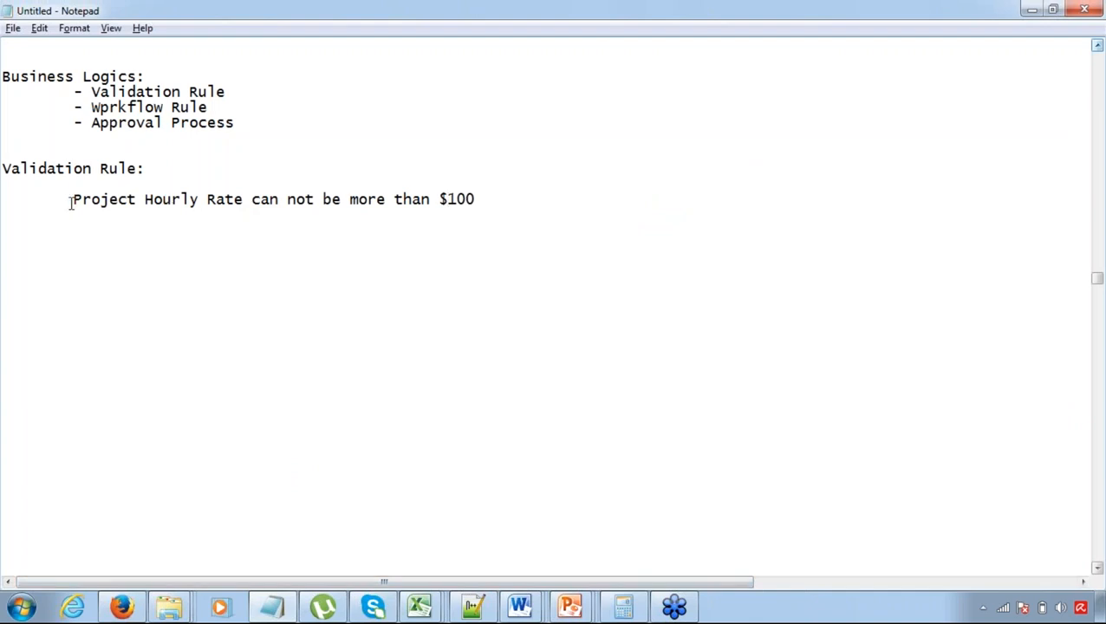
{"action": "left_click_drag", "start_coordinate": [75, 200], "coordinate": [389, 225]}
{"action": "key", "text": "ctrl+c"}
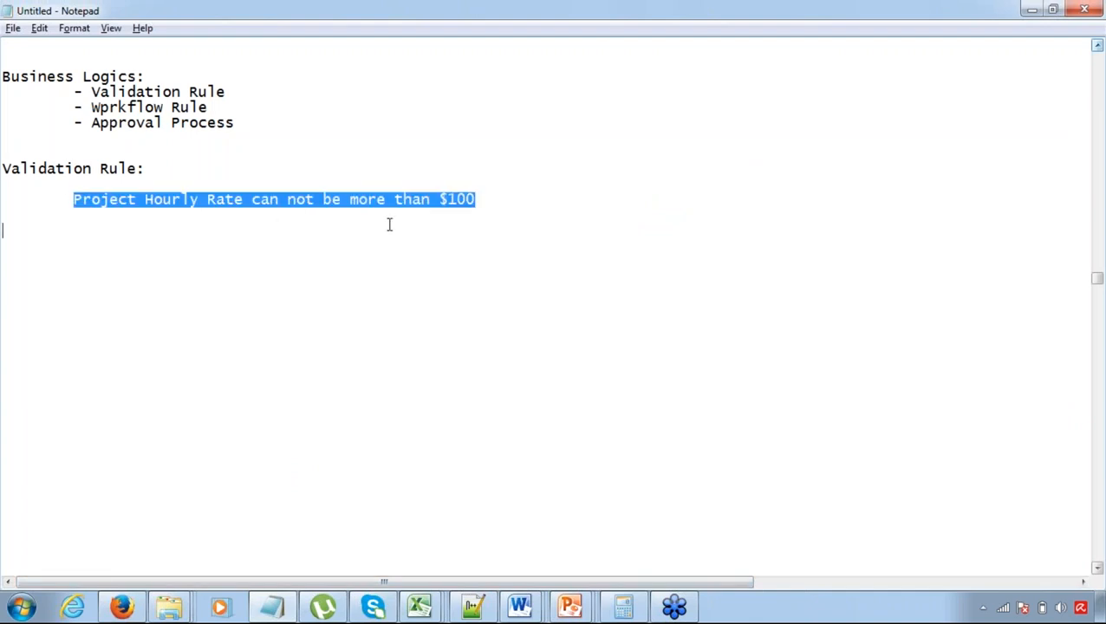
{"action": "left_click", "coordinate": [1100, 124]}
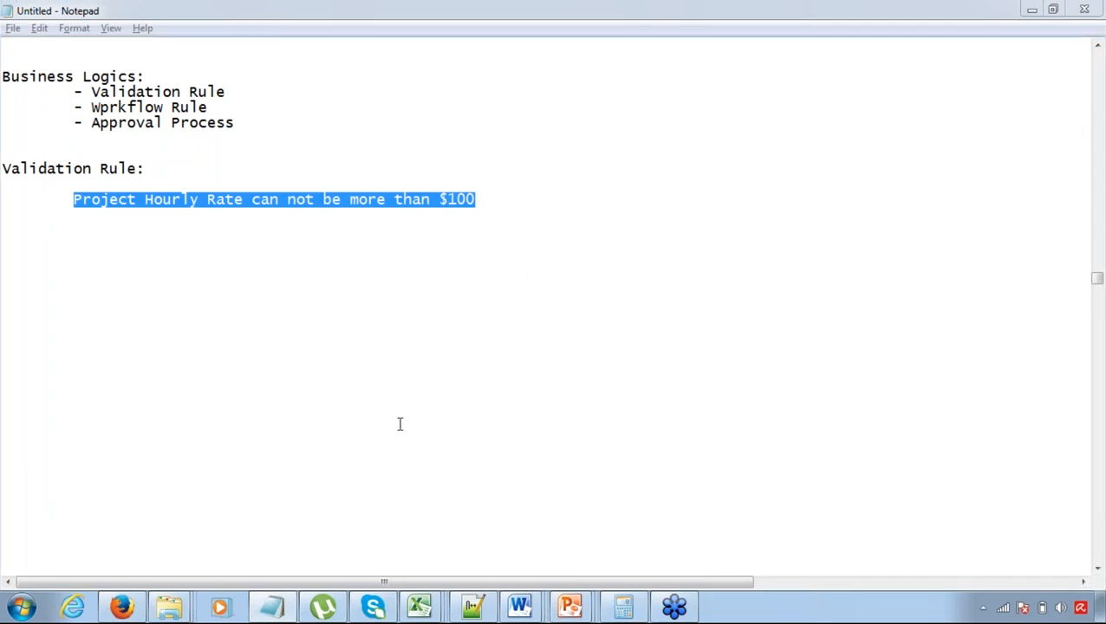
- Return to Salesforce in Firefox and paste the copied sentence as the validation rule's error message
{"action": "left_click", "coordinate": [122, 607]}
{"action": "left_click", "coordinate": [320, 497]}
{"action": "key", "text": "ctrl+v"}
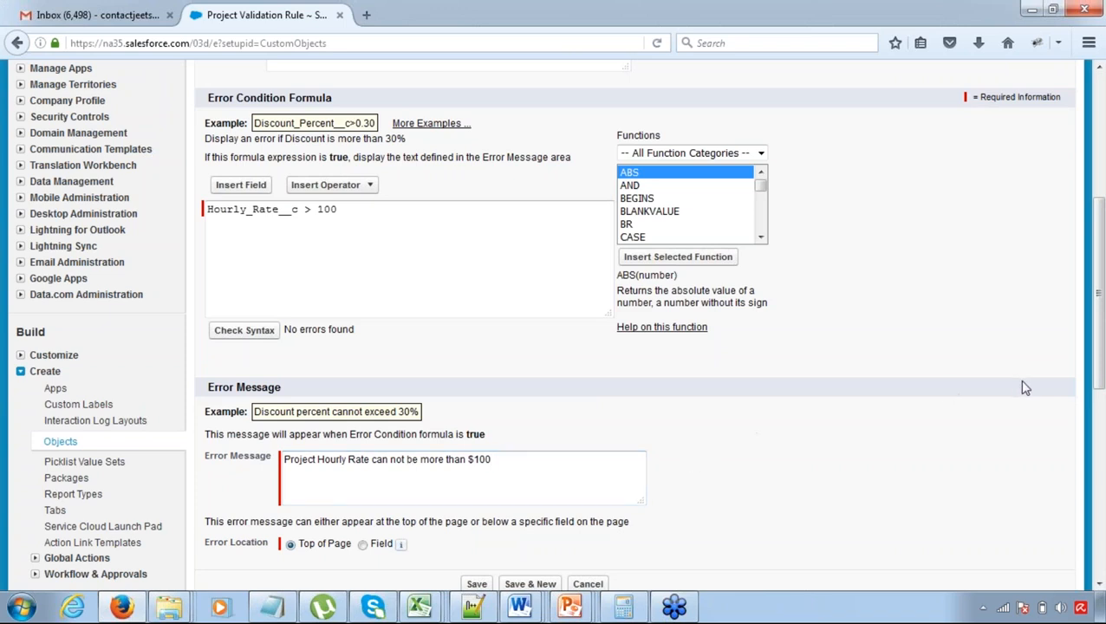
- Try the Field option for the error location, set it back to Top of Page, and save the validation rule
{"action": "left_click_drag", "start_coordinate": [1101, 364], "coordinate": [1101, 406]}
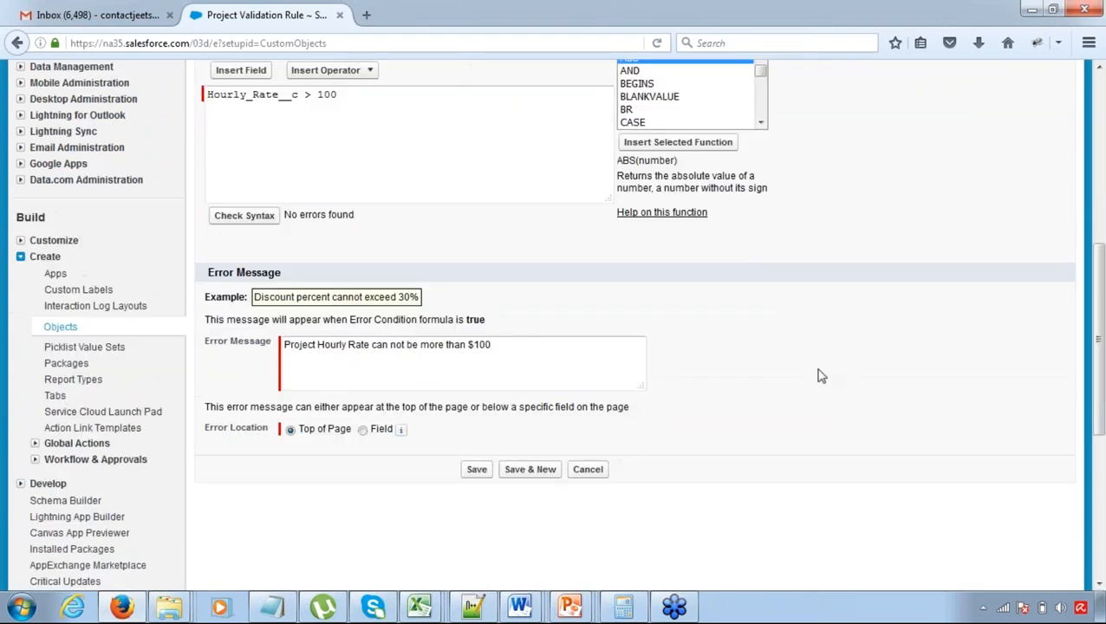
{"action": "left_click_drag", "start_coordinate": [300, 430], "coordinate": [330, 435]}
{"action": "left_click", "coordinate": [363, 431]}
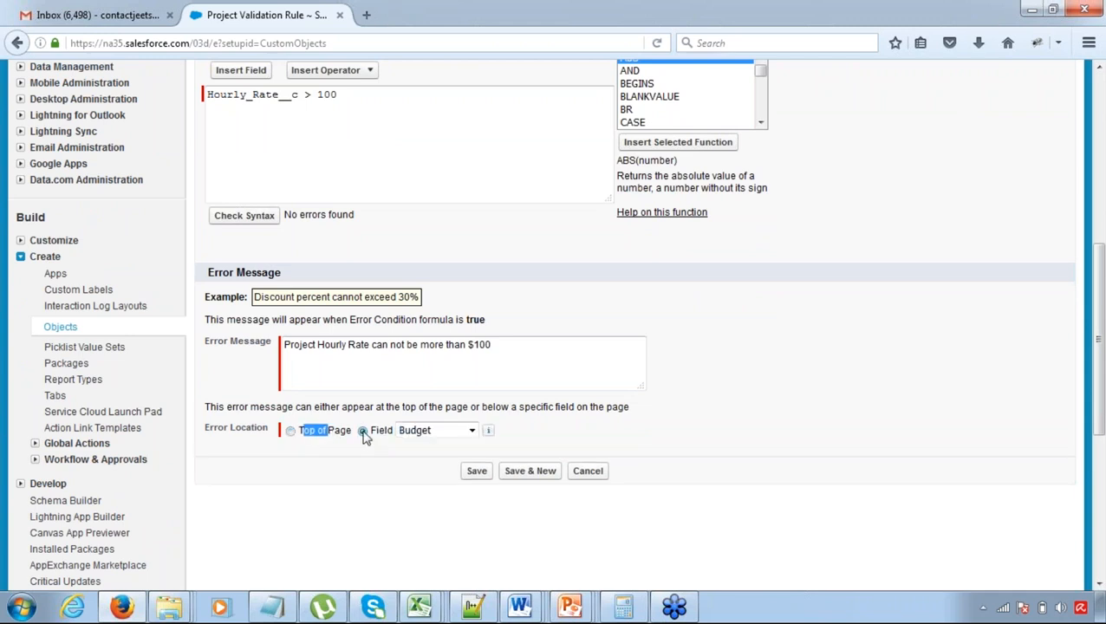
{"action": "left_click", "coordinate": [434, 432]}
{"action": "left_click", "coordinate": [426, 498]}
{"action": "left_click", "coordinate": [290, 430]}
{"action": "left_click", "coordinate": [479, 471]}
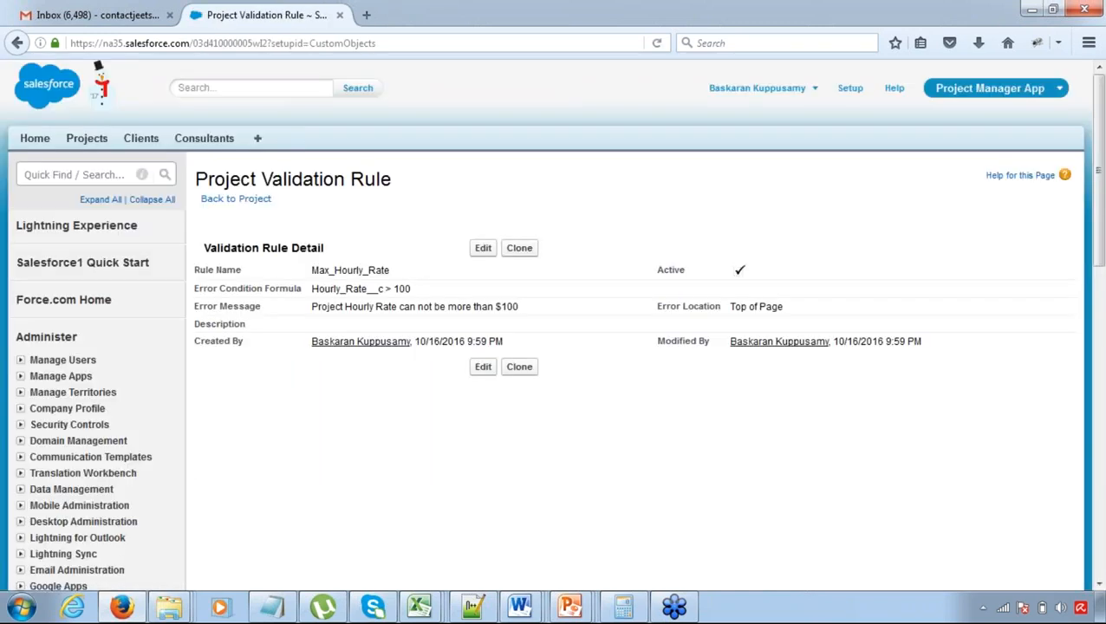
- Reopen the Max_Hourly_Rate rule for editing, try switching its Active option off and on, and save it as active
{"action": "left_click", "coordinate": [482, 251]}
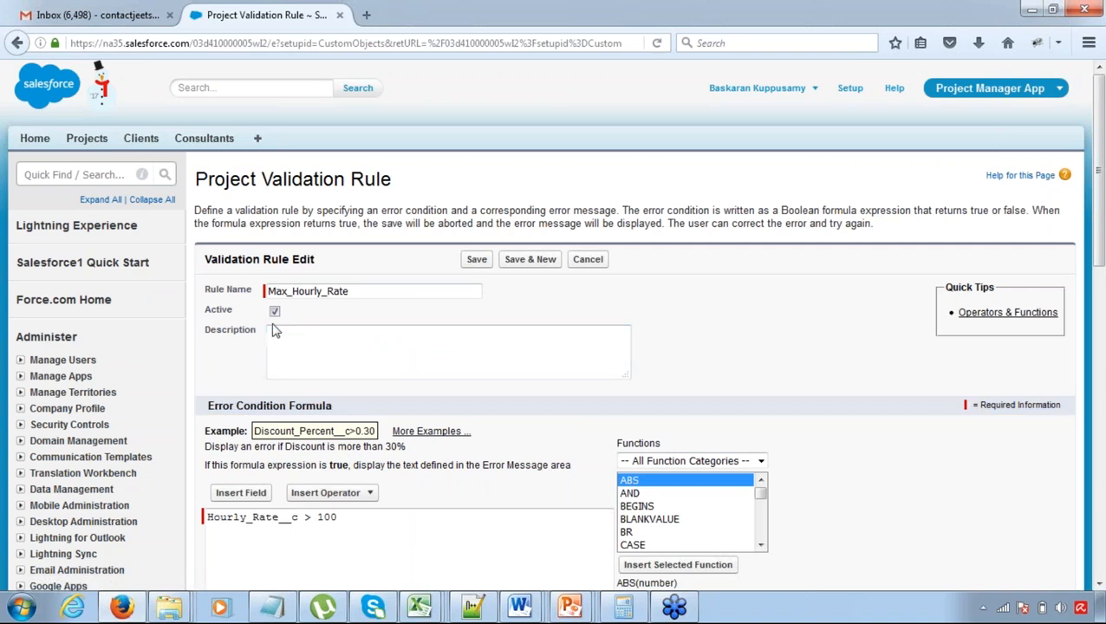
{"action": "double_click", "coordinate": [217, 314]}
{"action": "left_click", "coordinate": [275, 312]}
{"action": "left_click", "coordinate": [274, 312]}
{"action": "left_click", "coordinate": [275, 311]}
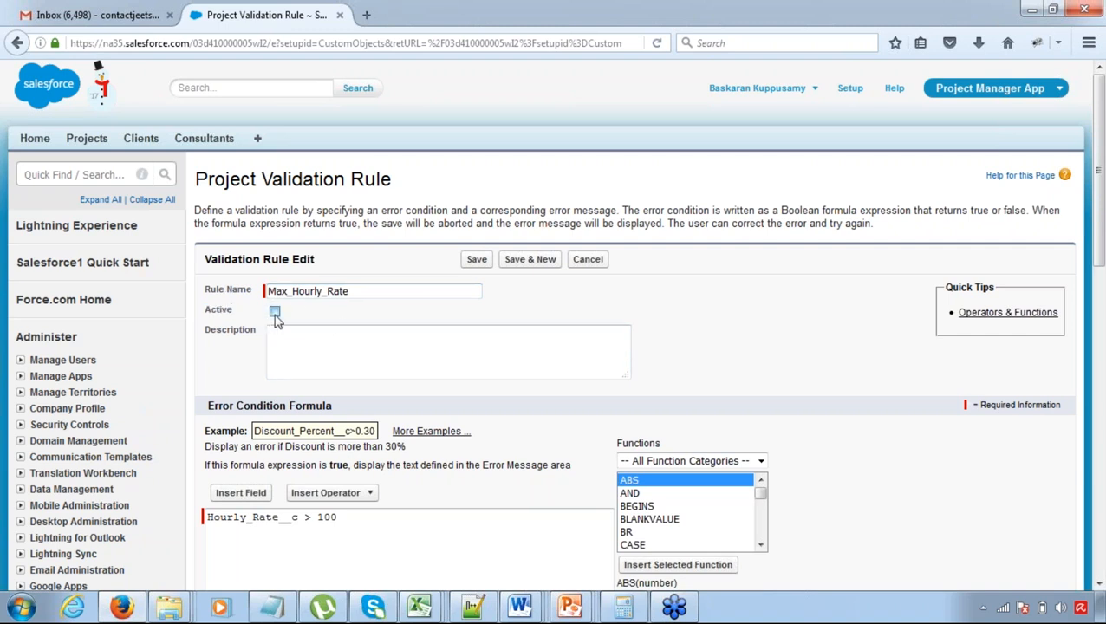
{"action": "left_click", "coordinate": [476, 260]}
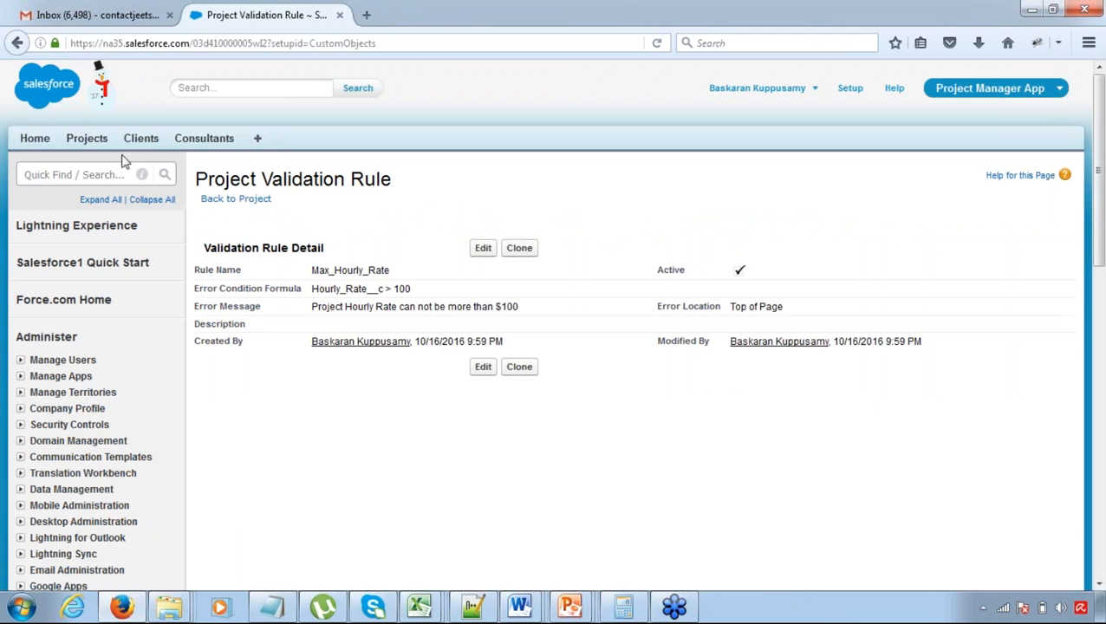
- Open Projects in a separate browser tab and start a new project with the Client Project record type
{"action": "middle_click", "coordinate": [96, 147]}
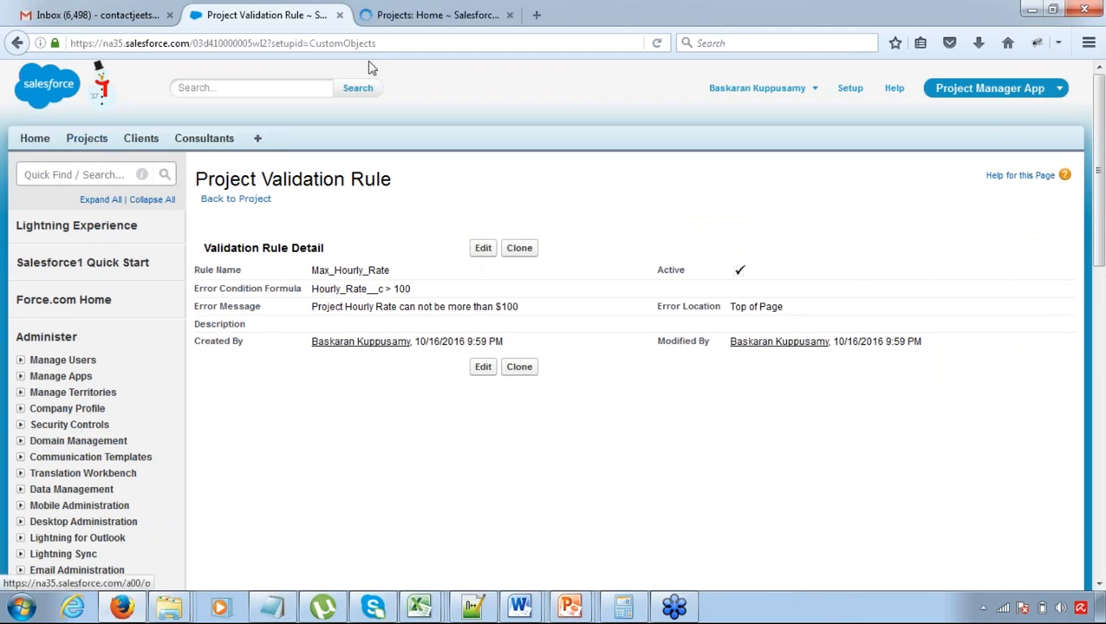
{"action": "left_click", "coordinate": [387, 17]}
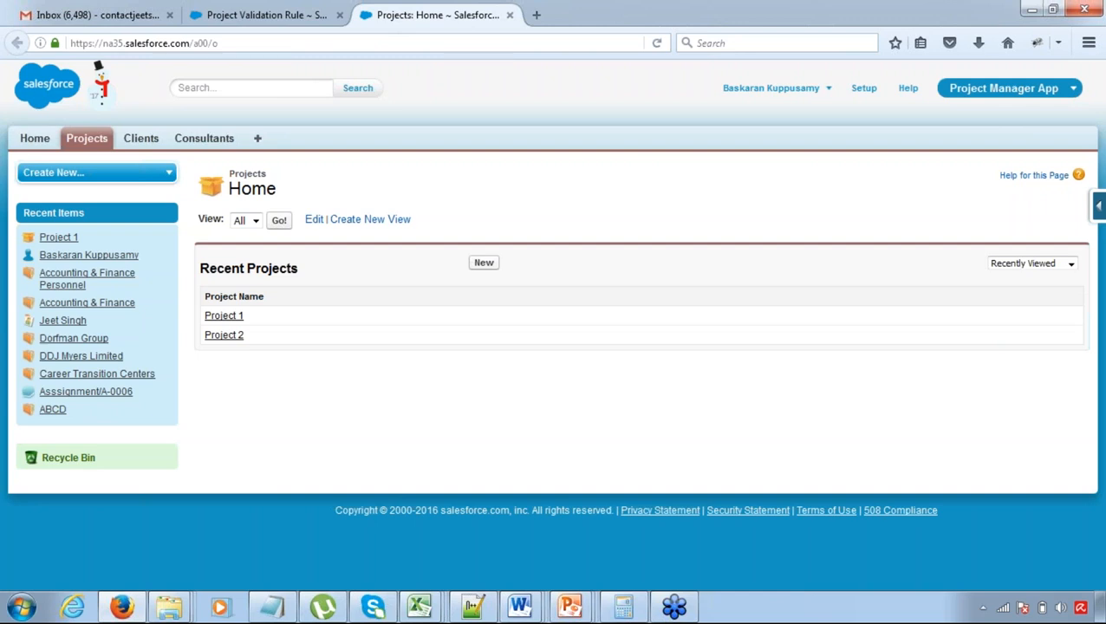
{"action": "left_click", "coordinate": [484, 262]}
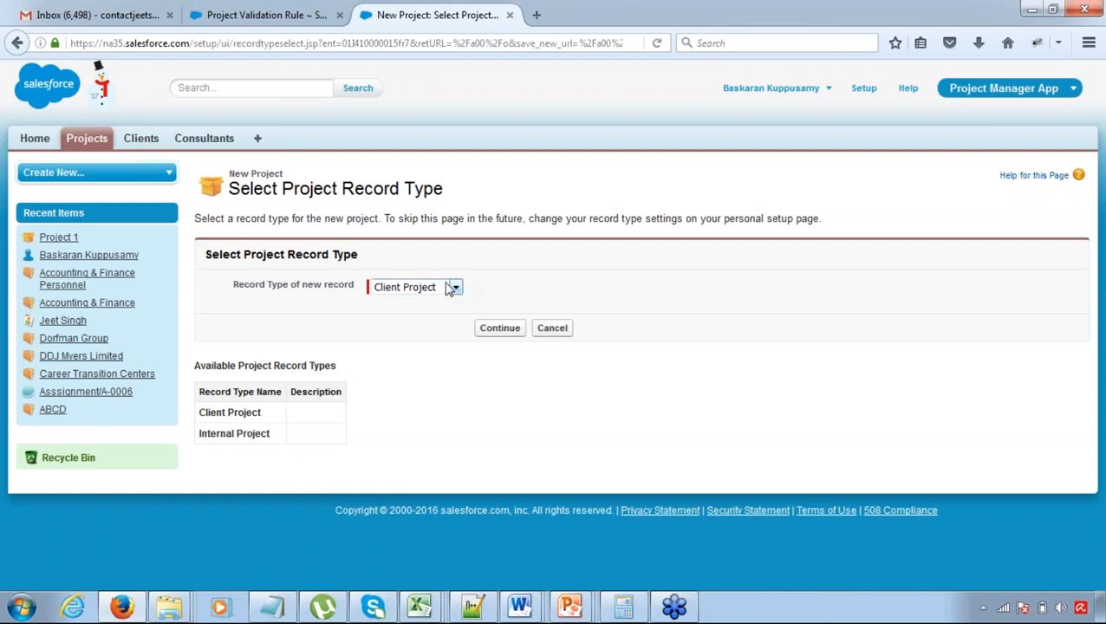
{"action": "left_click", "coordinate": [492, 332]}
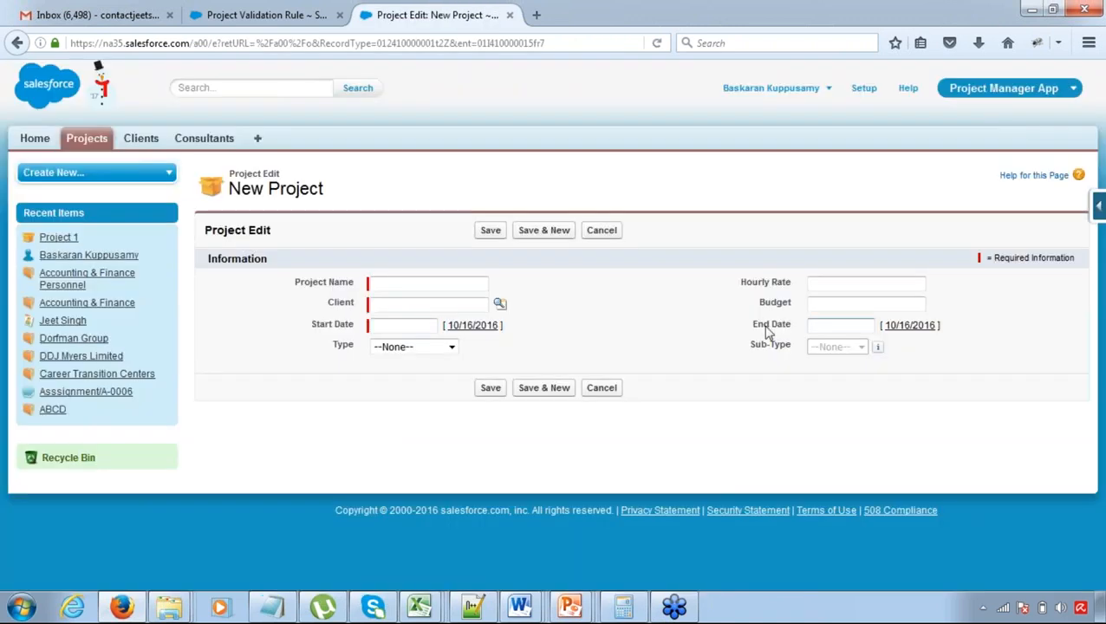
- Name the new project P2 and choose PQR as its client from the lookup
{"action": "left_click", "coordinate": [844, 282]}
{"action": "left_click", "coordinate": [459, 284]}
{"action": "type", "text": "P"}
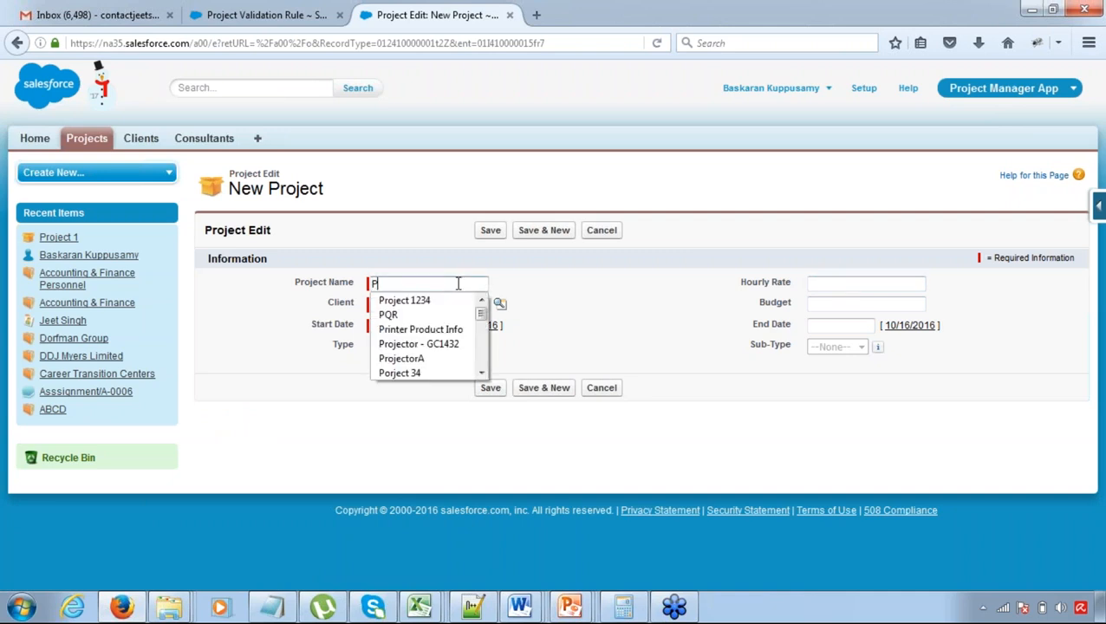
{"action": "type", "text": "2"}
{"action": "key", "text": "Tab"}
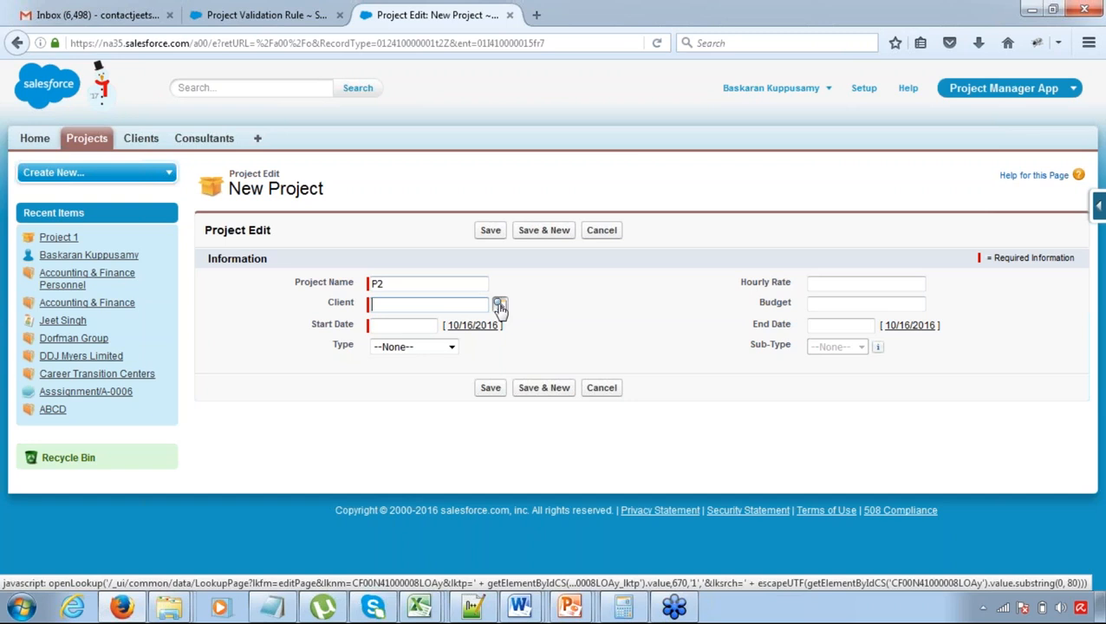
{"action": "left_click", "coordinate": [500, 307]}
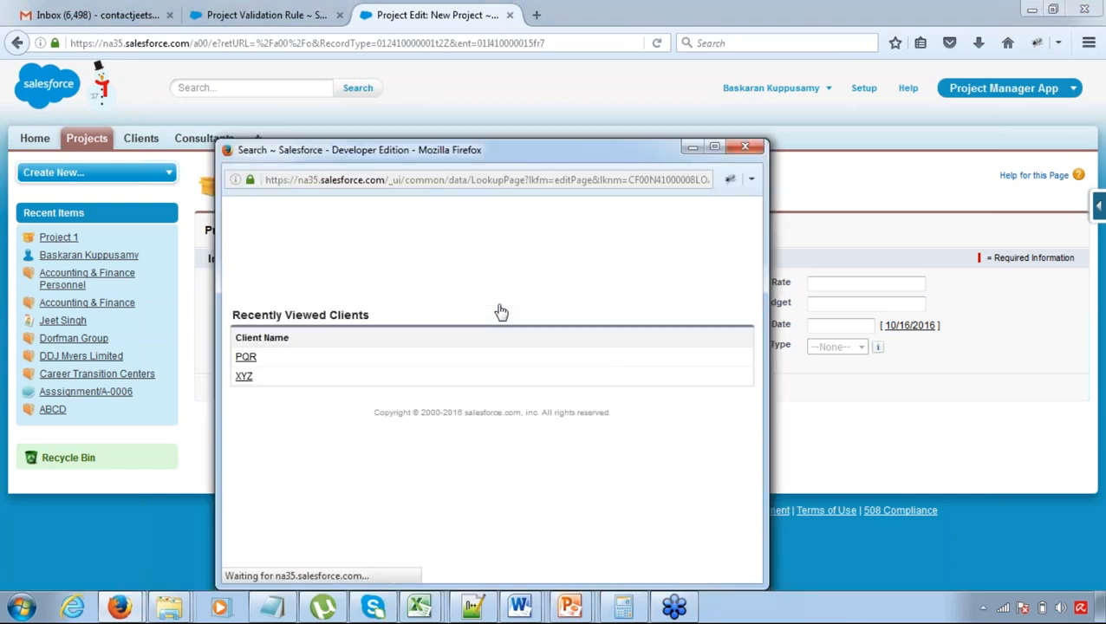
{"action": "left_click", "coordinate": [244, 358]}
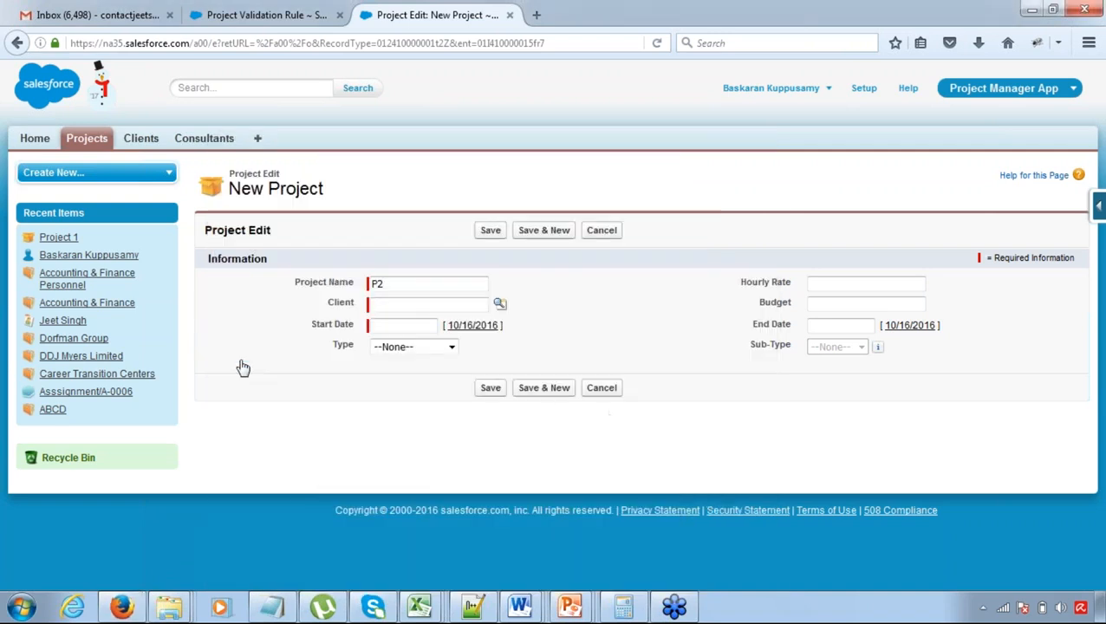
- Set project P2's start date to 10/18/2016 and its hourly rate to 120, and try to save it
{"action": "left_click", "coordinate": [411, 327]}
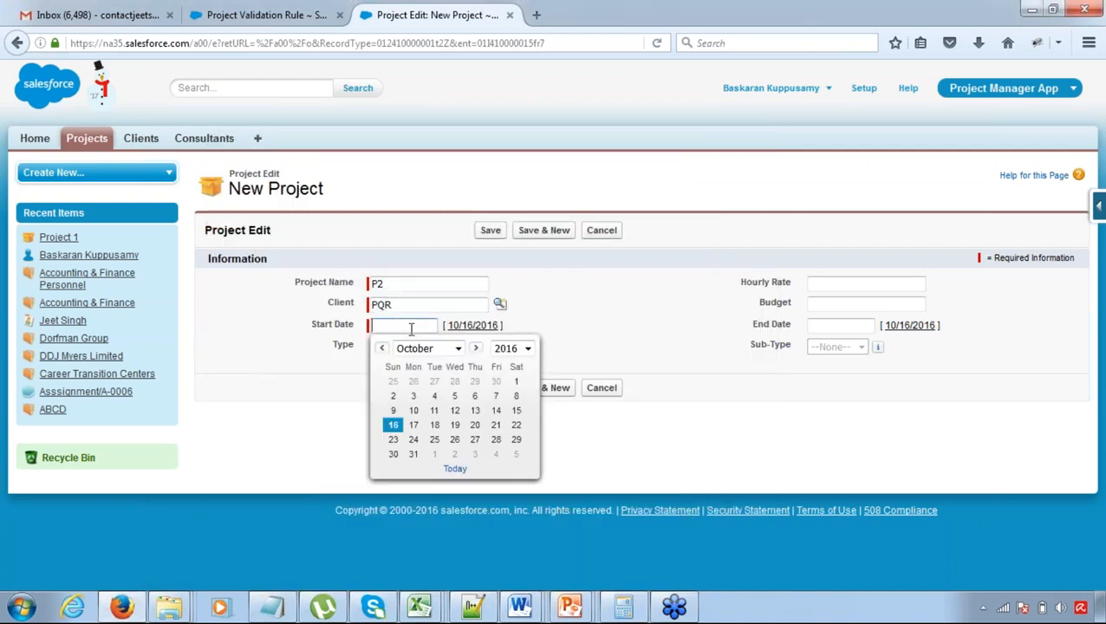
{"action": "left_click", "coordinate": [434, 427]}
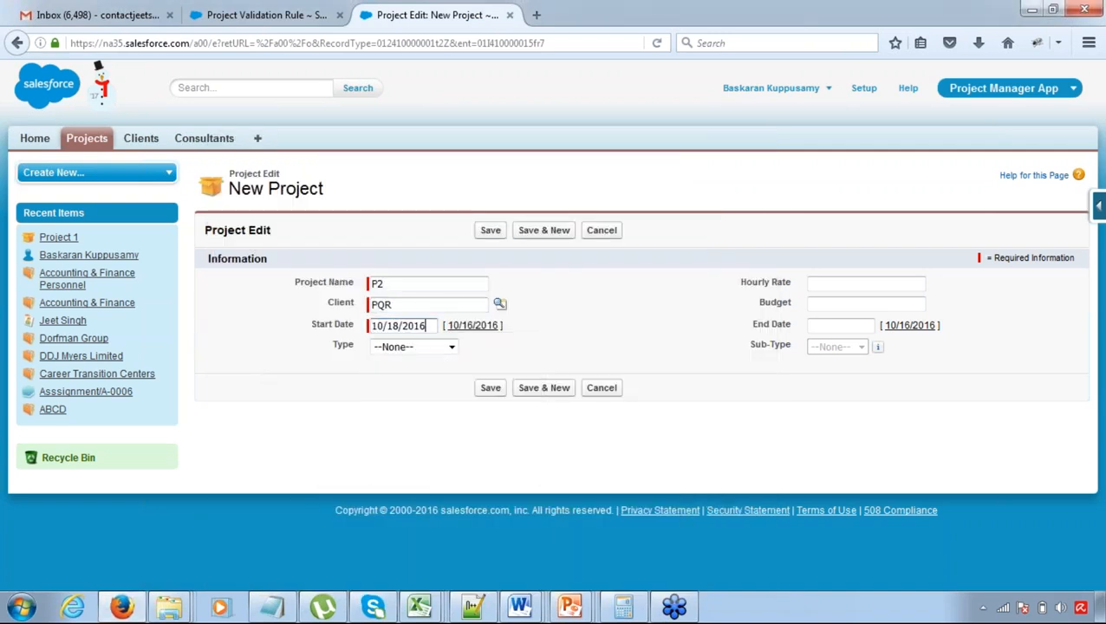
{"action": "left_click", "coordinate": [815, 284]}
{"action": "type", "text": "120"}
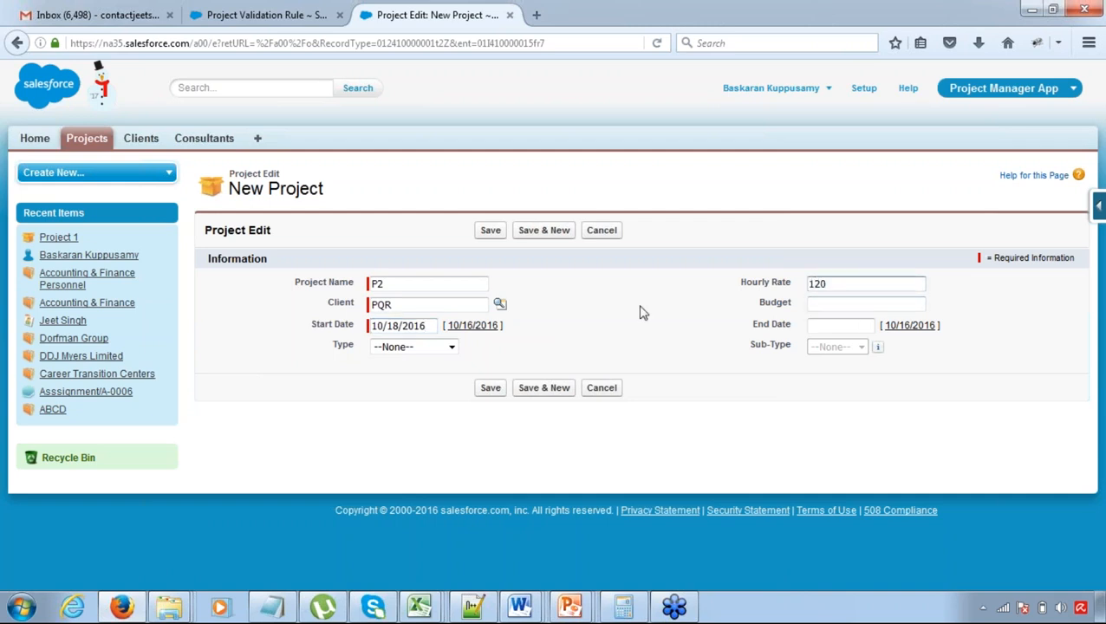
{"action": "left_click", "coordinate": [491, 231]}
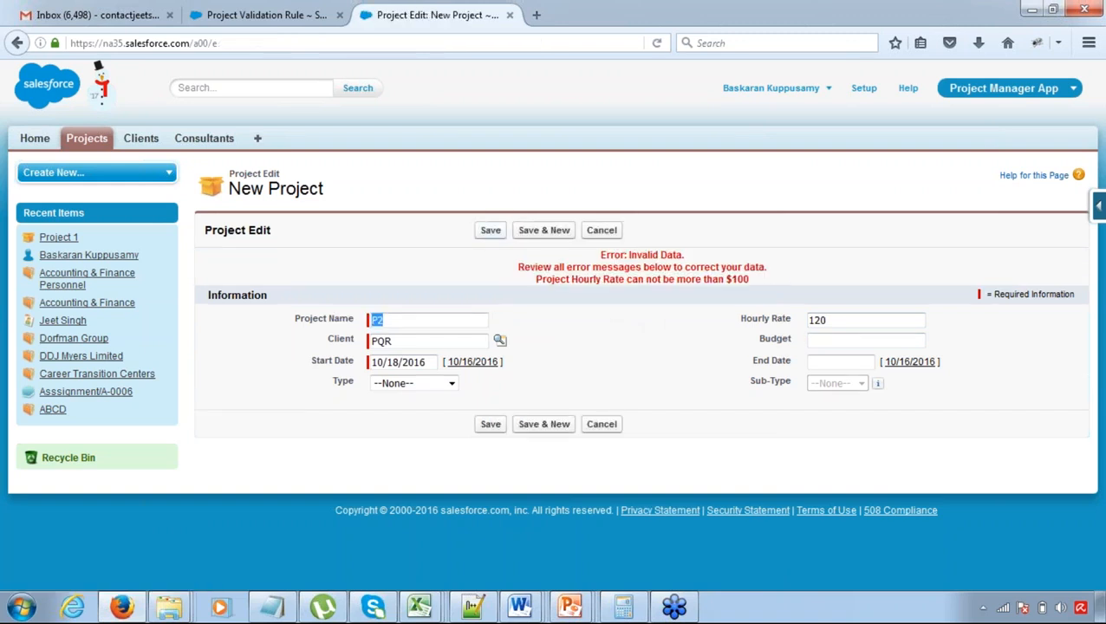
- Read the hourly rate error message on the project form and cancel the new project
{"action": "left_click", "coordinate": [541, 277]}
{"action": "left_click_drag", "start_coordinate": [542, 279], "coordinate": [750, 280]}
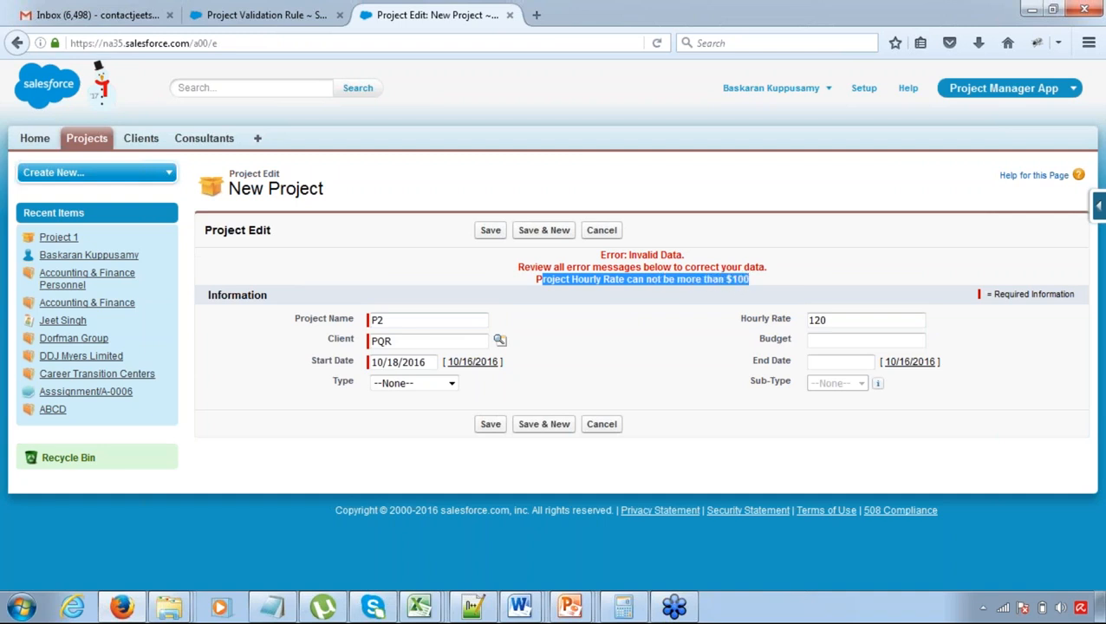
{"action": "left_click", "coordinate": [751, 280]}
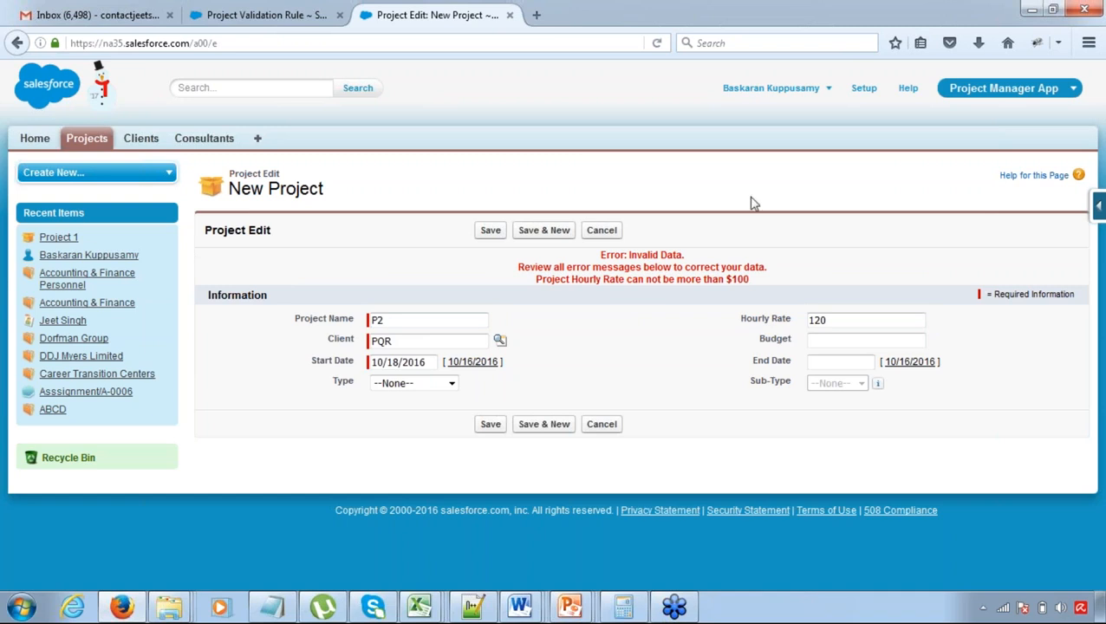
{"action": "left_click", "coordinate": [611, 237]}
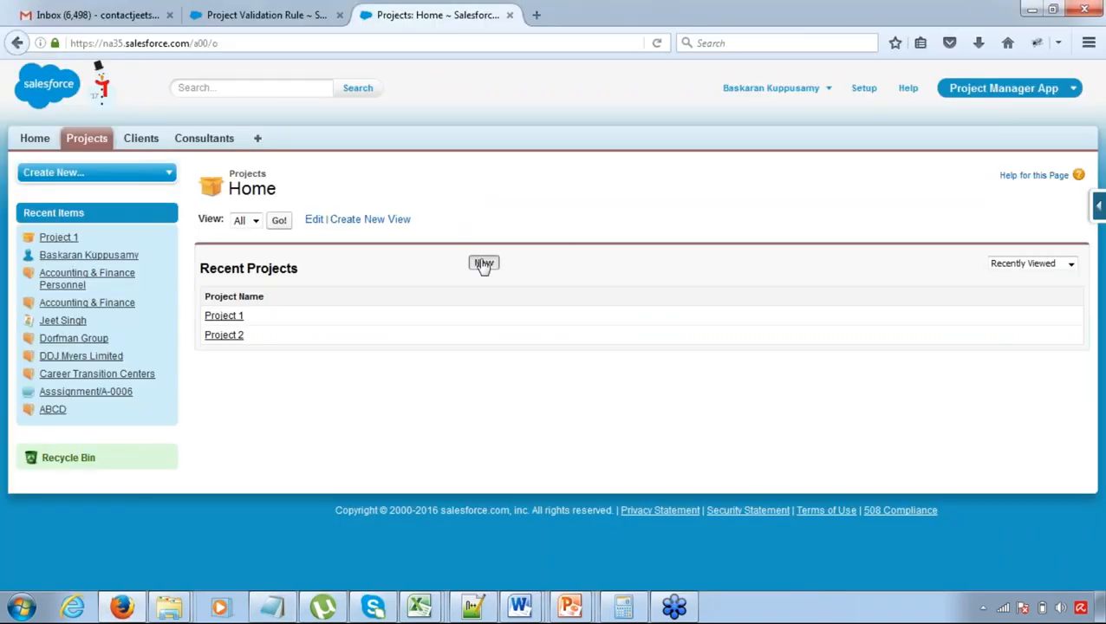
- Start another new project with the Client Project record type and view the choices for its Type
{"action": "left_click", "coordinate": [483, 264]}
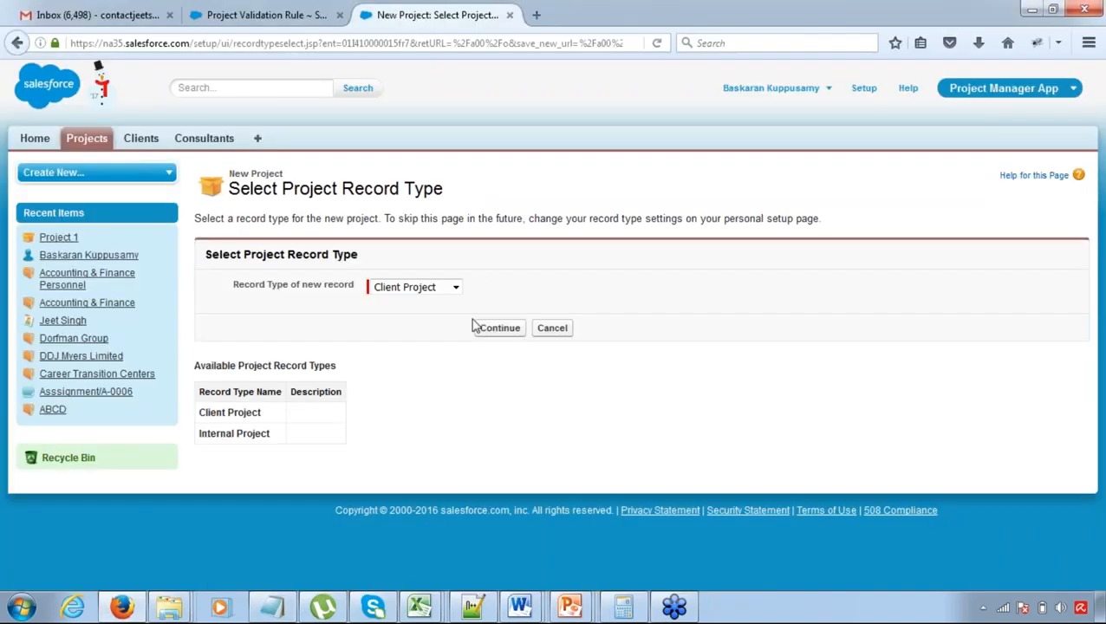
{"action": "left_click", "coordinate": [496, 329]}
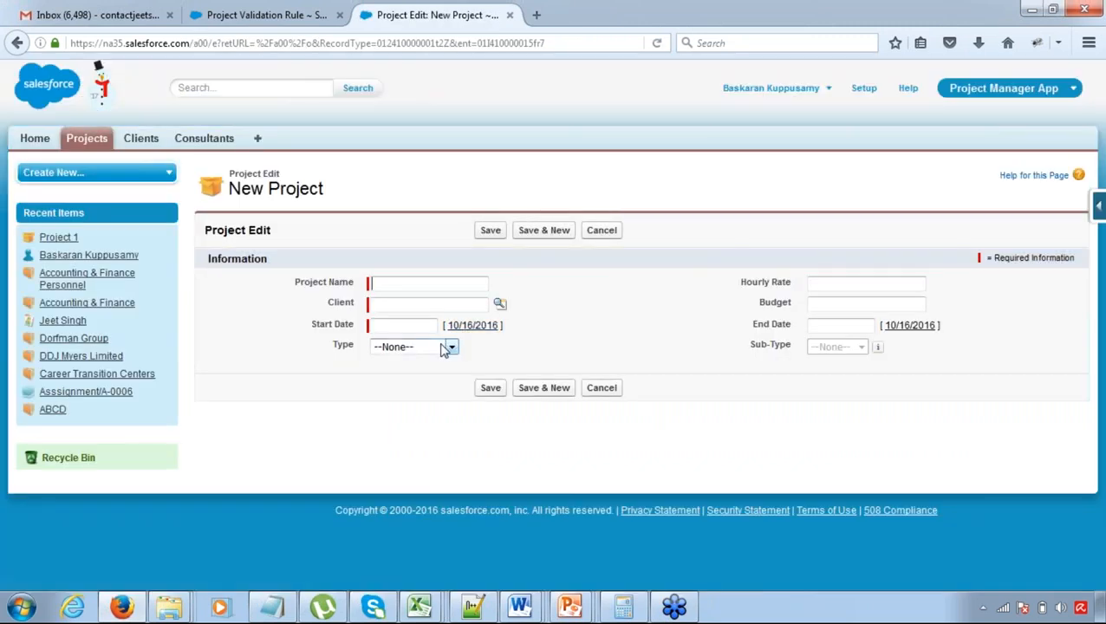
{"action": "left_click", "coordinate": [444, 348]}
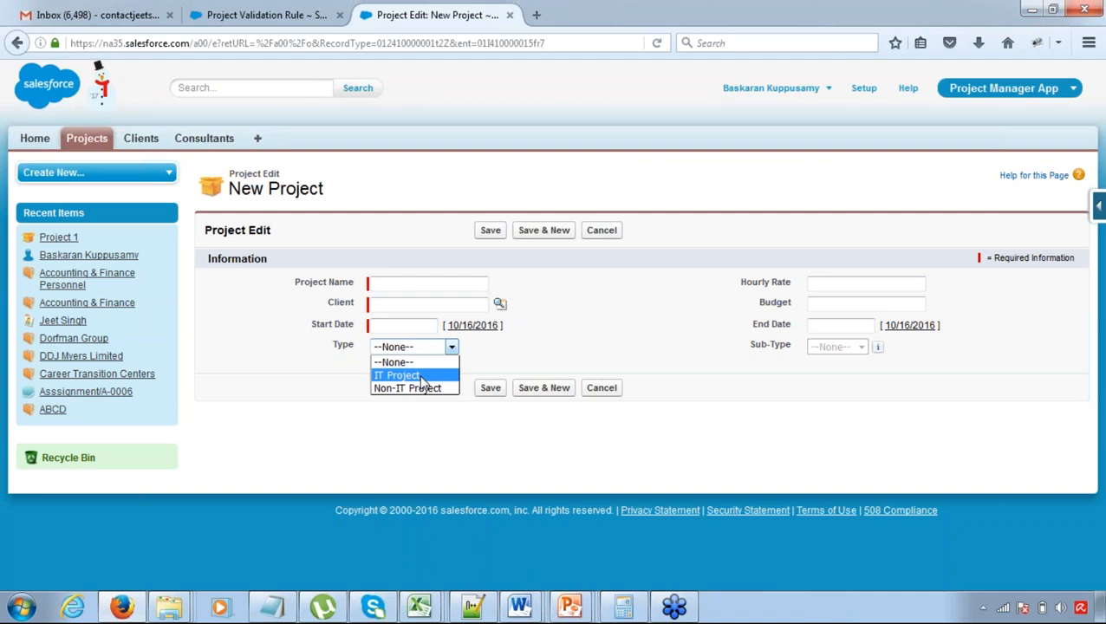
- Reopen the Max_Hourly_Rate rule for editing and begin an AND function around the Hourly_Rate__c > 100 condition, ending with a comma
{"action": "left_click", "coordinate": [289, 18]}
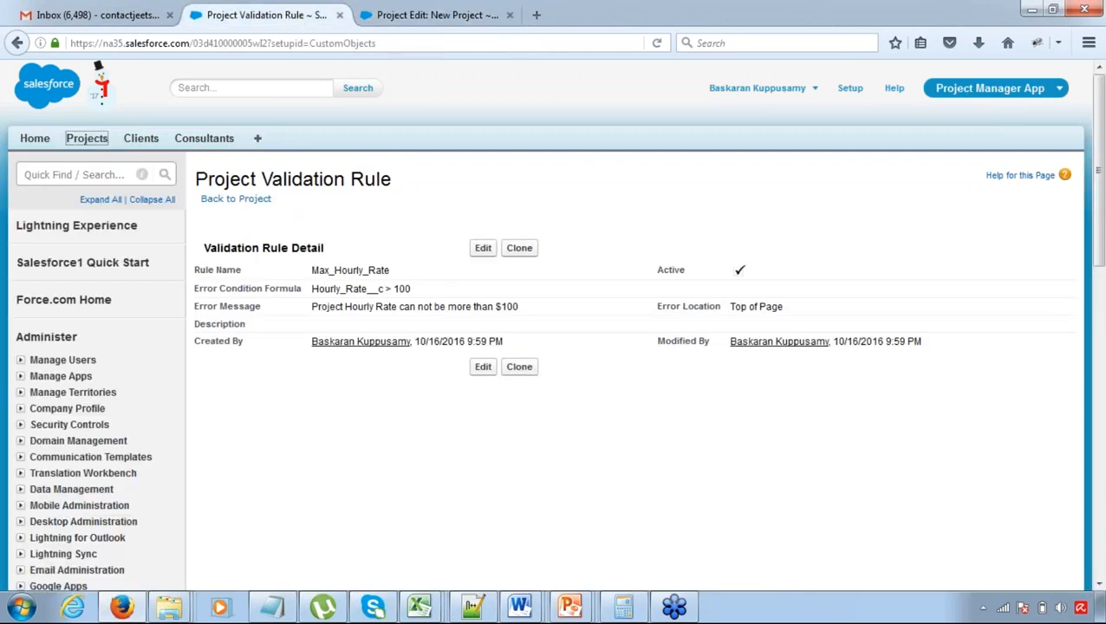
{"action": "left_click", "coordinate": [480, 256]}
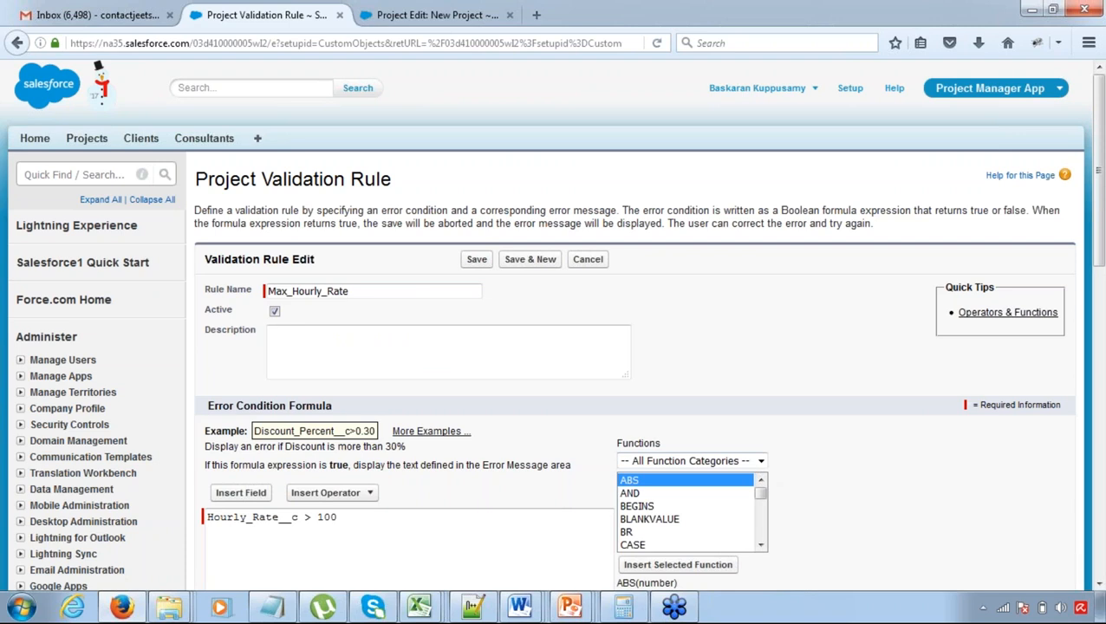
{"action": "left_click", "coordinate": [1097, 586]}
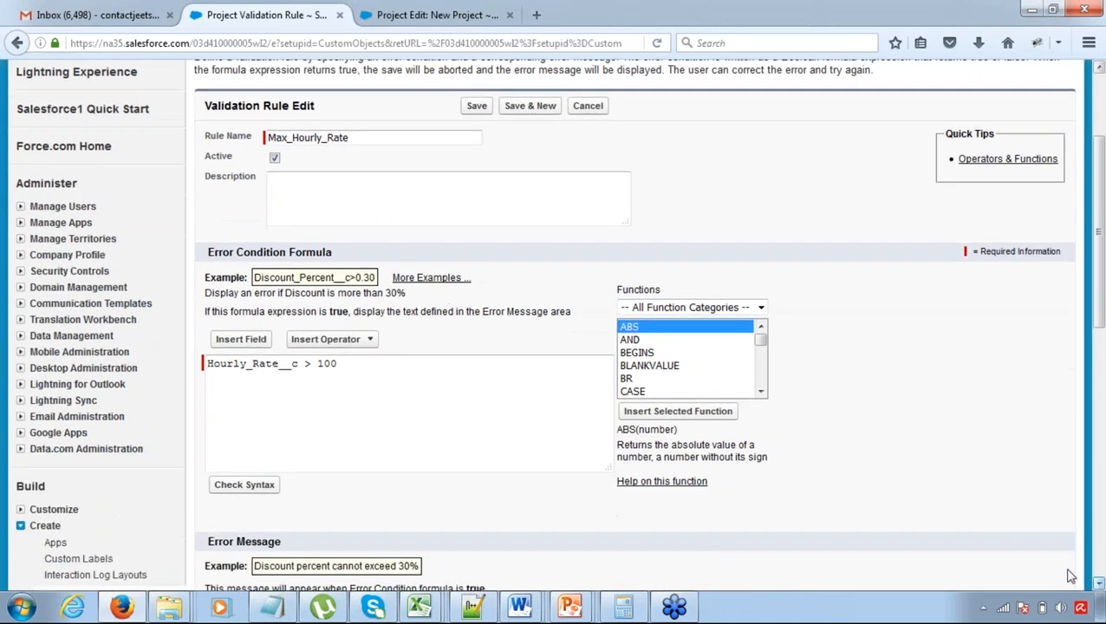
{"action": "left_click", "coordinate": [353, 371]}
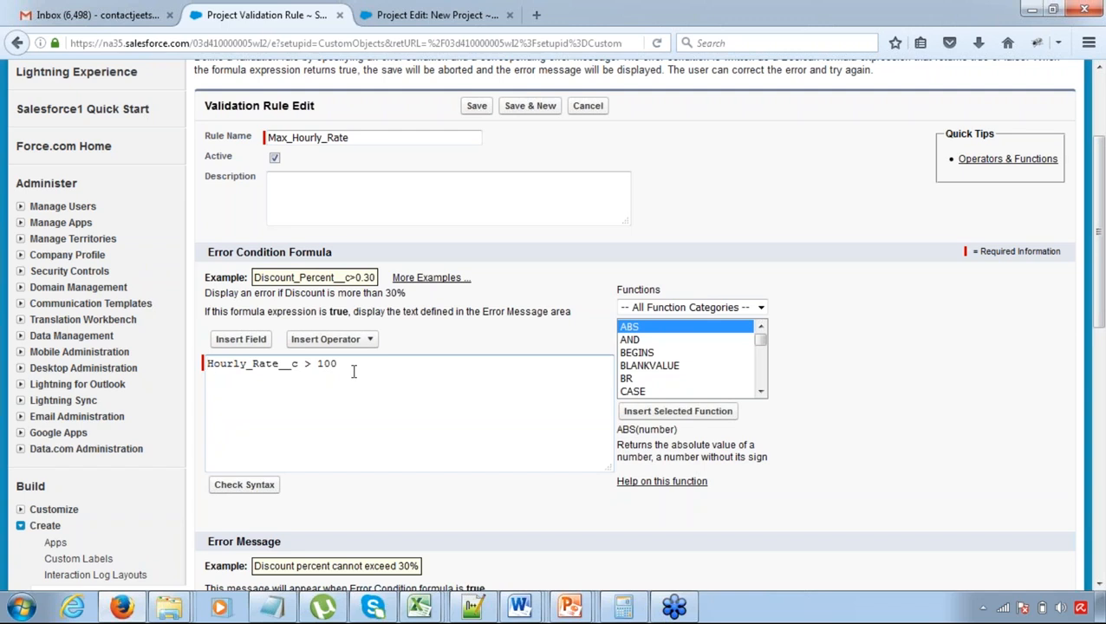
{"action": "type", "text": "AND"}
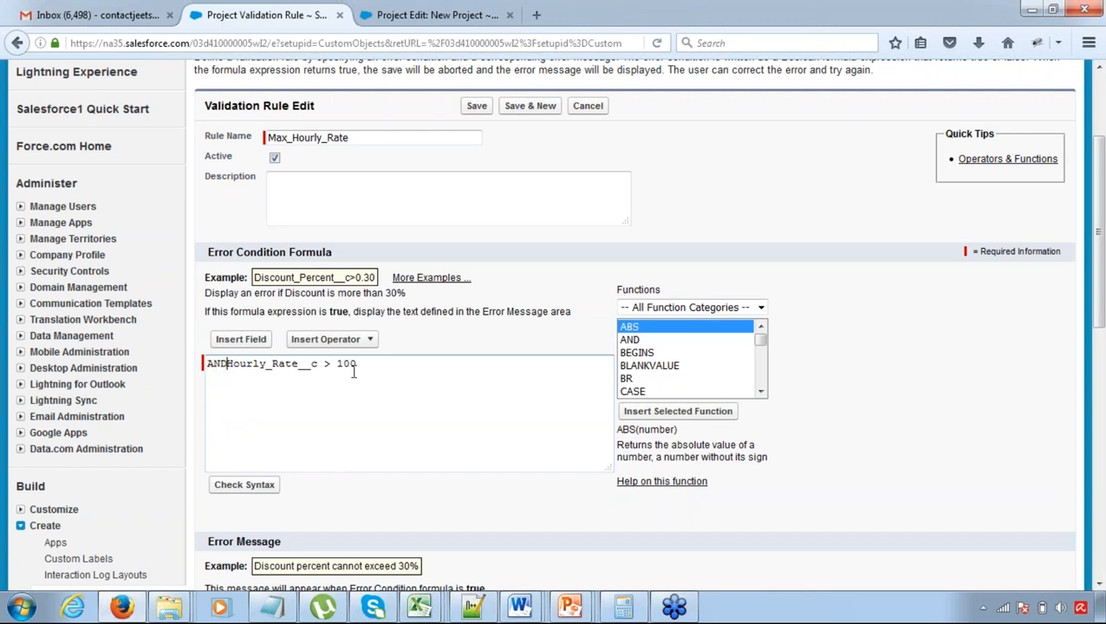
{"action": "type", "text": "("}
{"action": "key", "text": "End"}
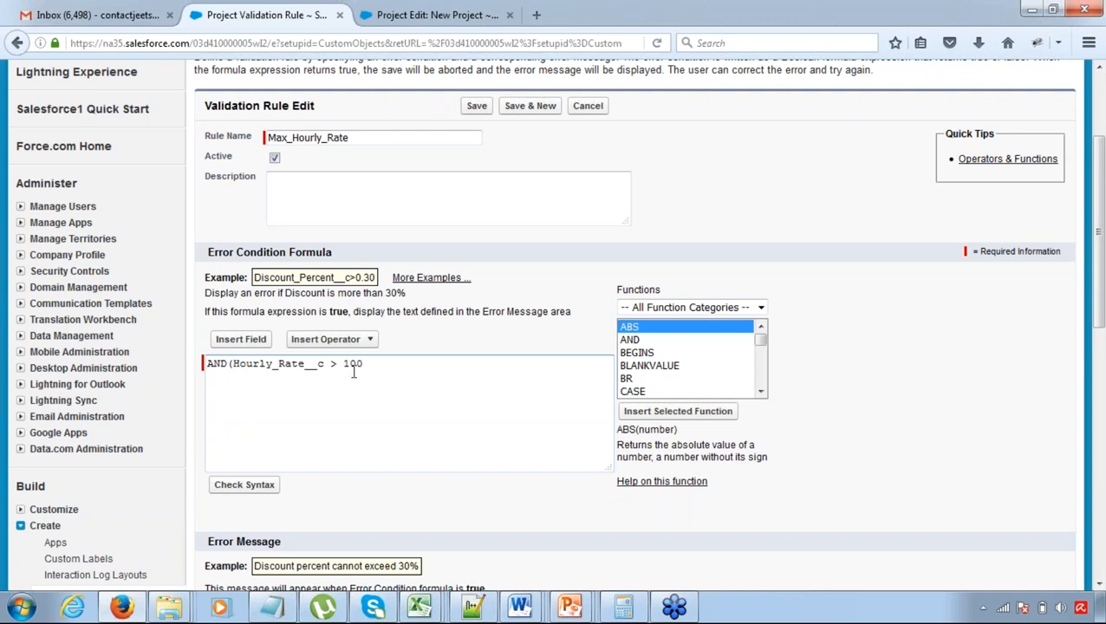
{"action": "type", "text": ","}
- Insert the Project object's Type field as the second argument of the AND formula
{"action": "left_click", "coordinate": [247, 340]}
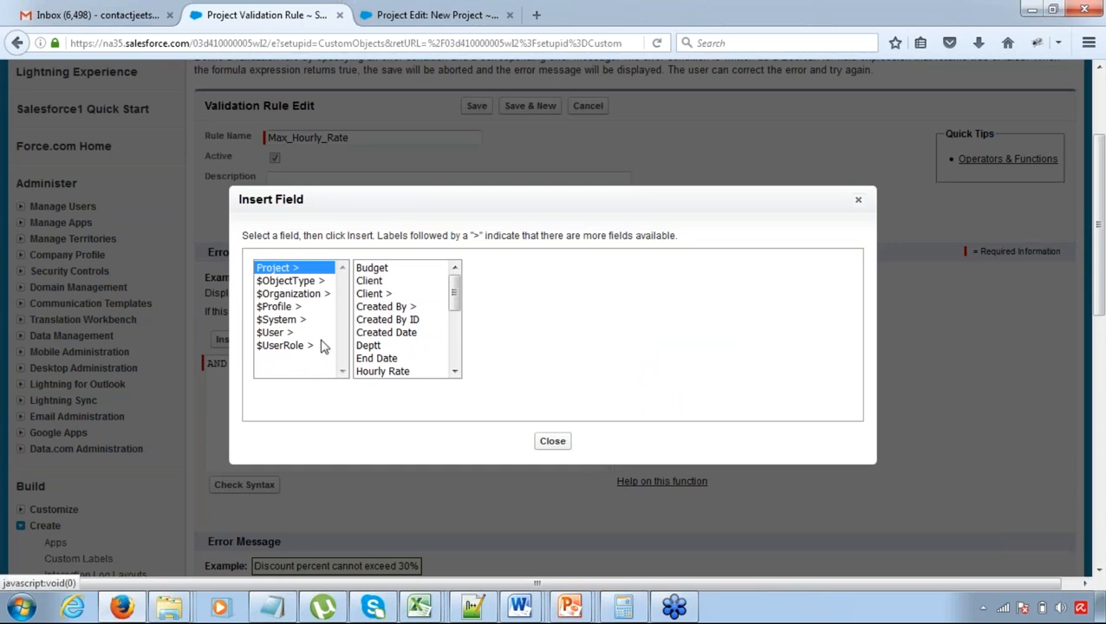
{"action": "left_click_drag", "start_coordinate": [454, 297], "coordinate": [449, 357]}
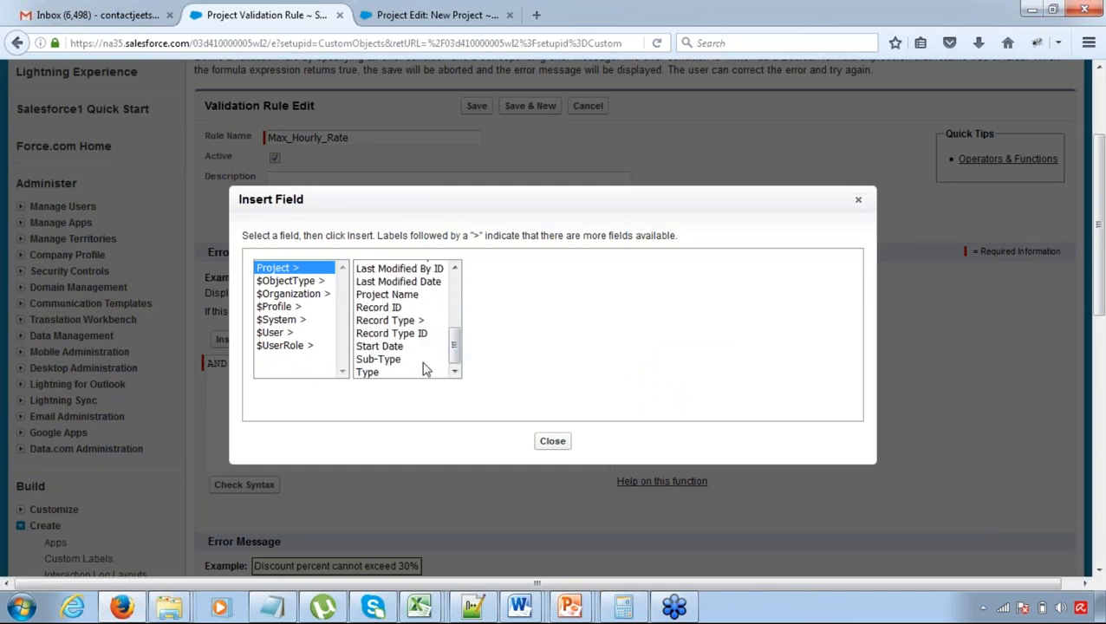
{"action": "left_click", "coordinate": [373, 372]}
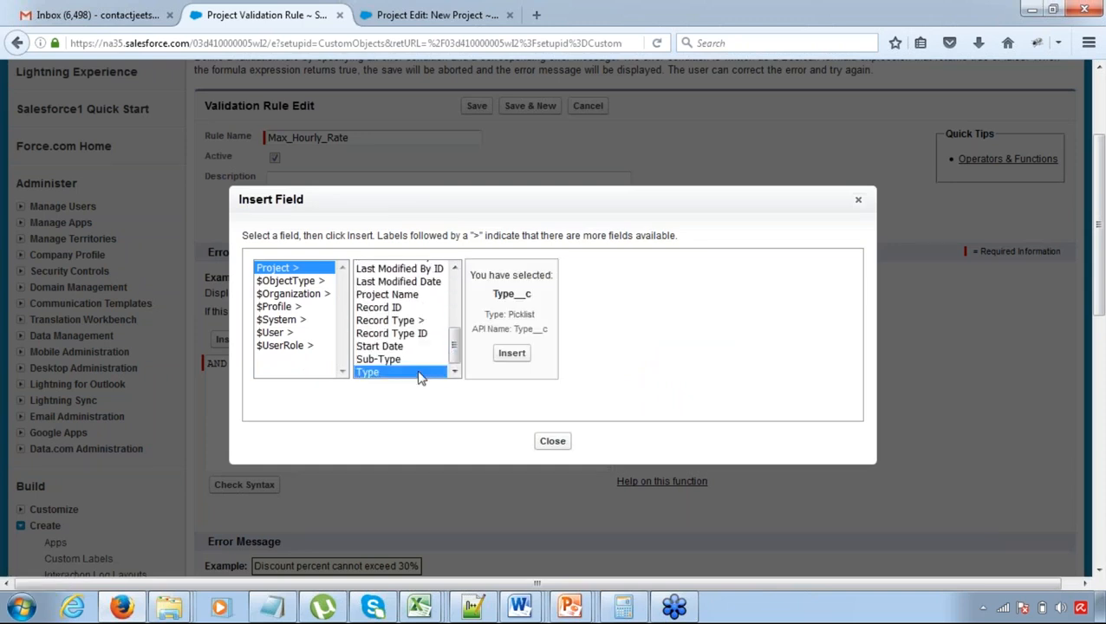
{"action": "left_click", "coordinate": [510, 351]}
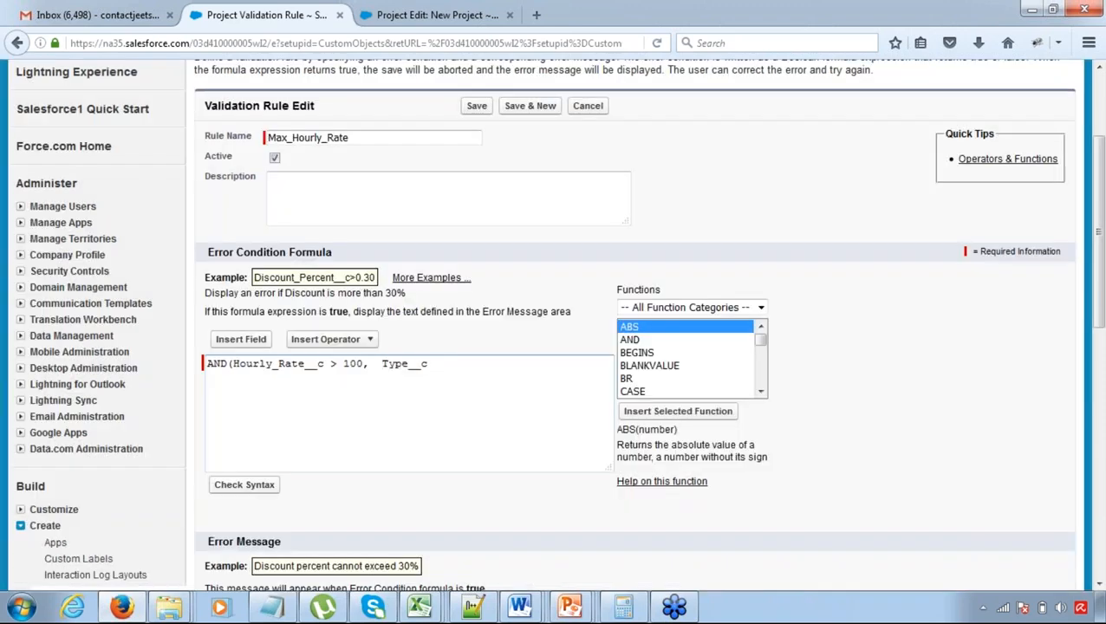
- Wrap Type__c in a TEXT function so the formula's second argument reads TEXT(Type__c)
{"action": "type", "text": "("}
{"action": "key", "text": "Right"}
{"action": "key", "text": "Right"}
{"action": "key", "text": "Right"}
{"action": "key", "text": "Right"}
{"action": "key", "text": "Right"}
{"action": "key", "text": "Right"}
{"action": "key", "text": "Right"}
{"action": "type", "text": ")"}
{"action": "key", "text": "Left"}
{"action": "key", "text": "Left"}
{"action": "key", "text": "Left"}
{"action": "key", "text": "Left"}
{"action": "key", "text": "Left"}
{"action": "key", "text": "Left"}
{"action": "key", "text": "Left"}
{"action": "key", "text": "Left"}
{"action": "key", "text": "Left"}
{"action": "type", "text": "TEXT"}
{"action": "key", "text": "End"}
- Check the exact Type option names on the new project form and return to the validation rule
{"action": "key", "text": "alt+Tab"}
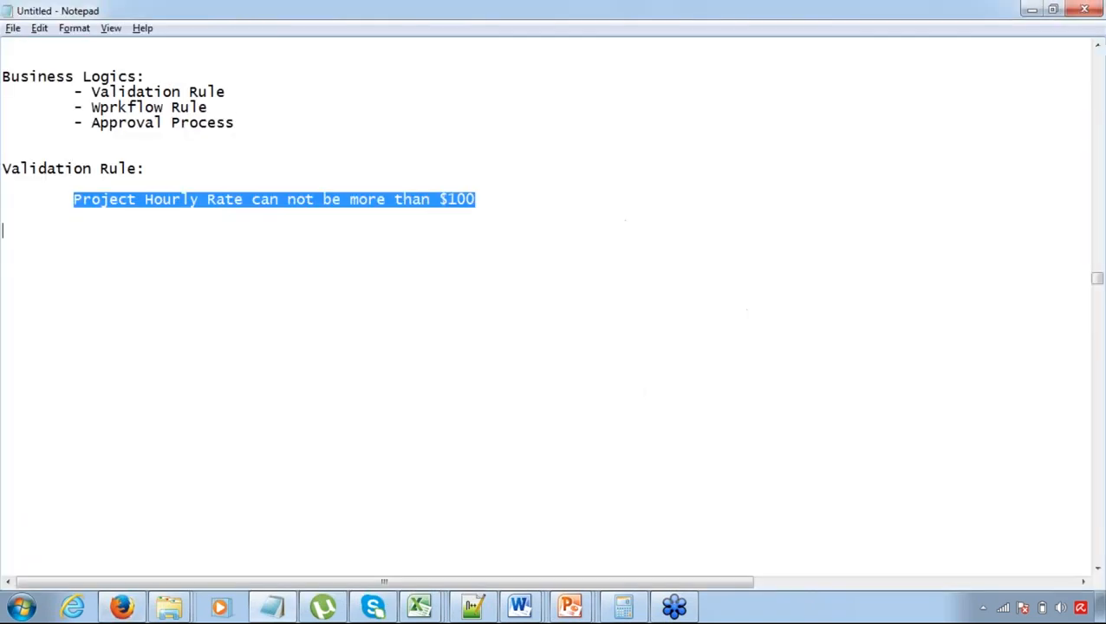
{"action": "key", "text": "alt+Tab"}
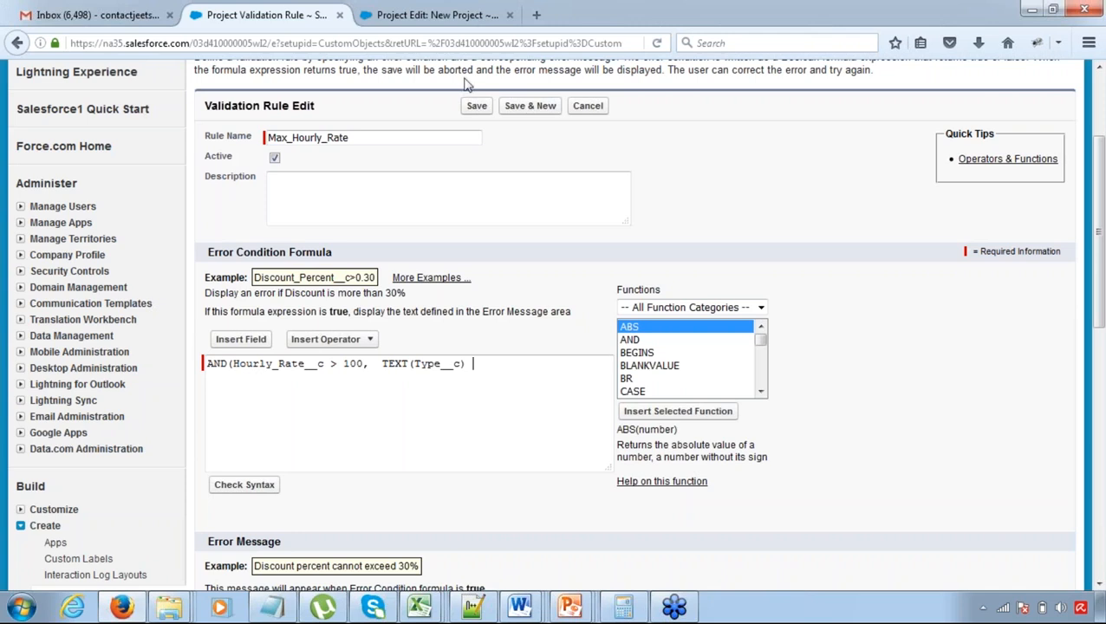
{"action": "left_click", "coordinate": [436, 16]}
{"action": "left_click", "coordinate": [414, 348]}
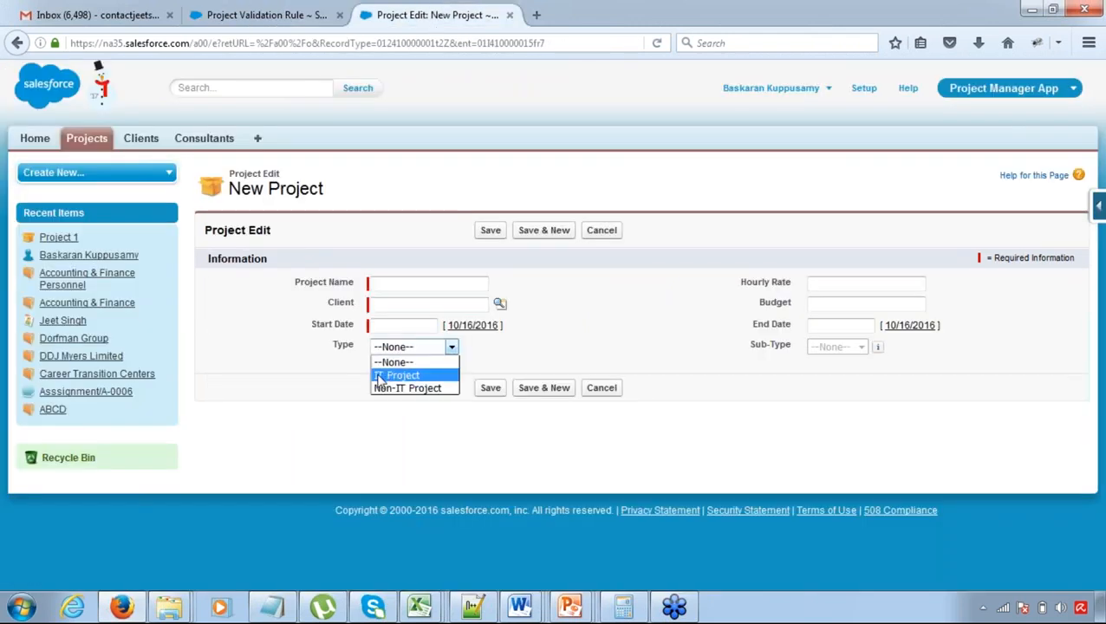
{"action": "left_click", "coordinate": [260, 15]}
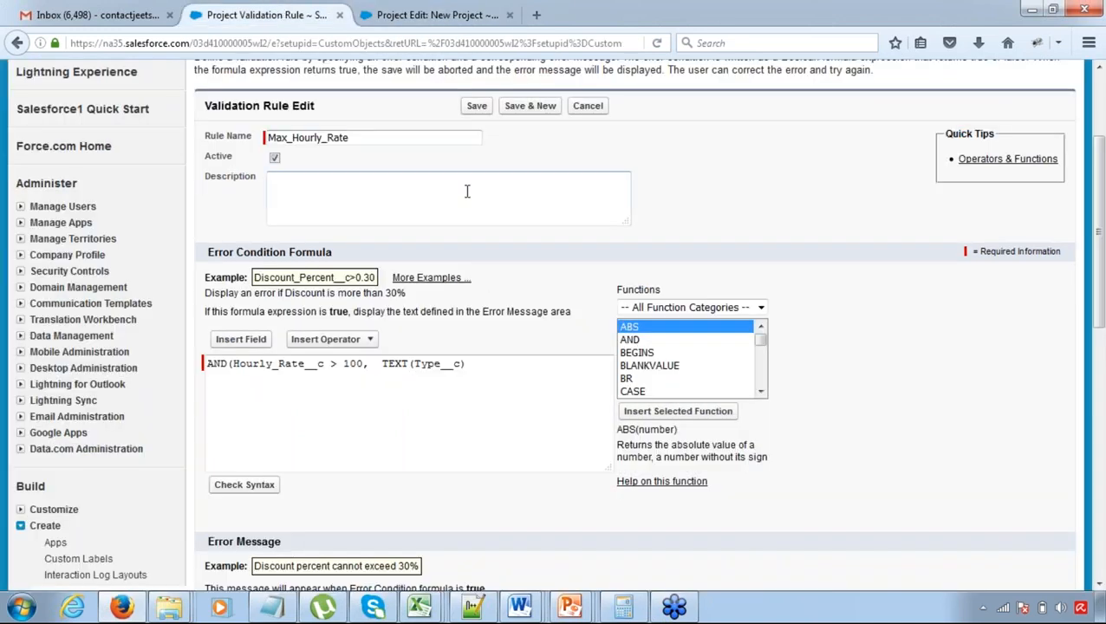
- Complete the formula's Type condition with = 'IT Project'), closing the AND function, and check the syntax
{"action": "type", "text": "="}
{"action": "type", "text": " ''"}
{"action": "type", "text": "IT Pro"}
{"action": "type", "text": "ject"}
{"action": "type", "text": ")"}
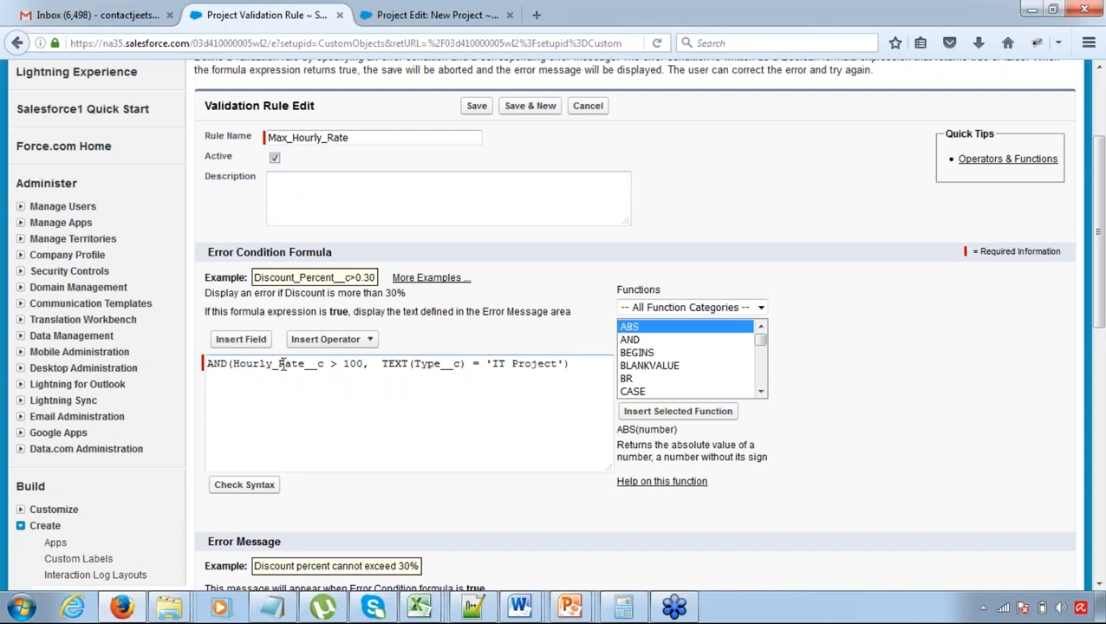
{"action": "left_click", "coordinate": [247, 486]}
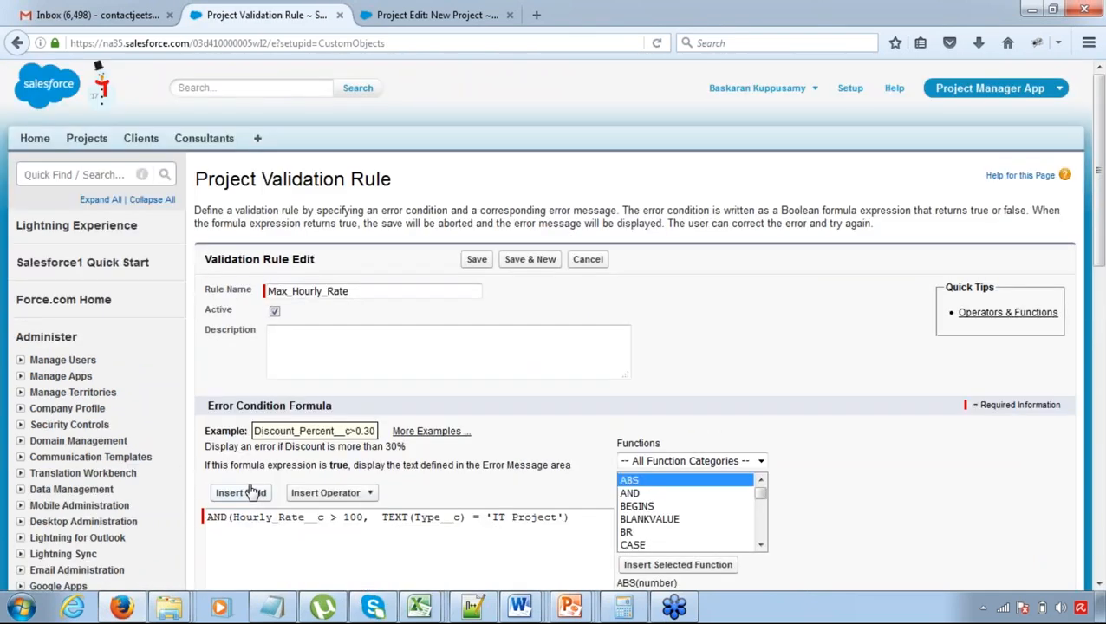
- Change the Hourly_Rate__c limit in the formula to 200 and save the validation rule
{"action": "scroll", "coordinate": [1098, 586], "scroll_direction": "down", "scroll_amount": 5}
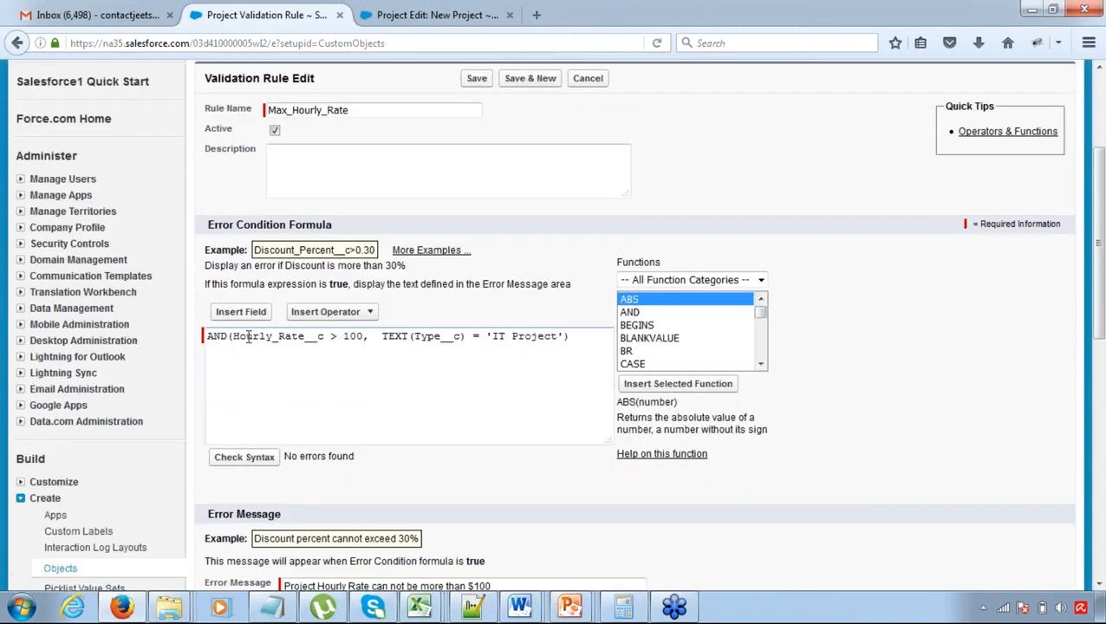
{"action": "left_click", "coordinate": [350, 337]}
{"action": "key", "text": "BackSpace"}
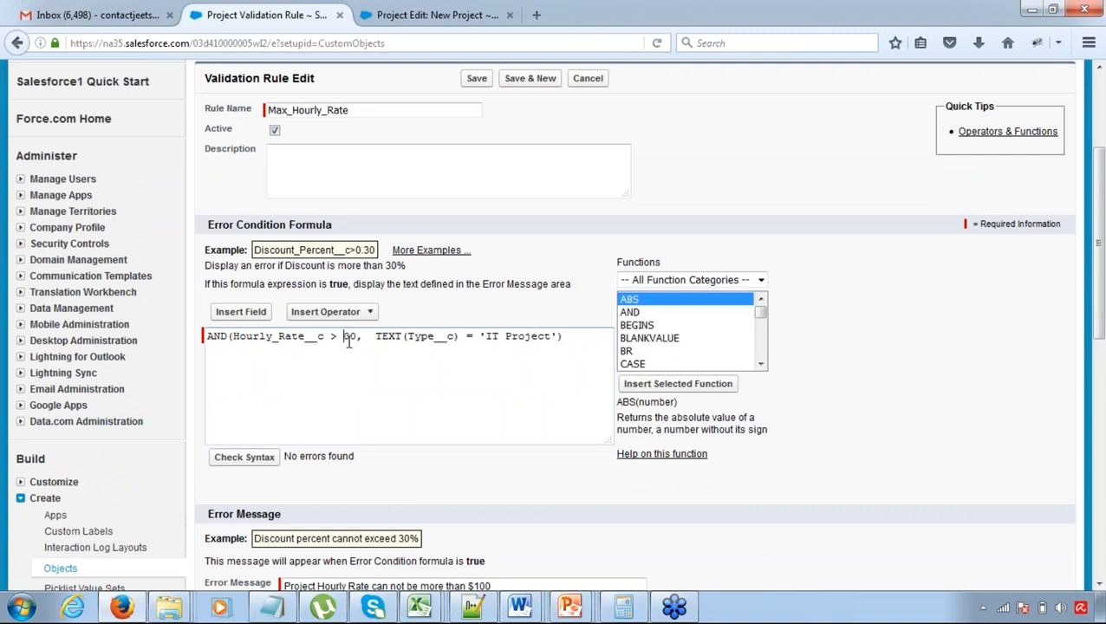
{"action": "type", "text": "20"}
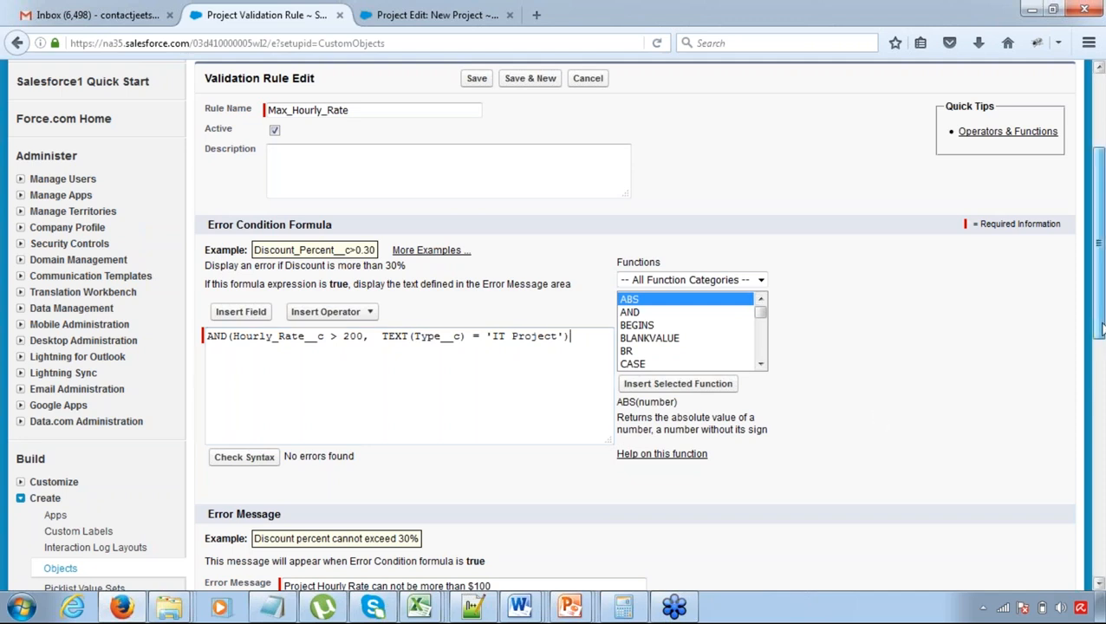
{"action": "left_click_drag", "start_coordinate": [1099, 332], "coordinate": [1099, 287]}
{"action": "left_click", "coordinate": [476, 192]}
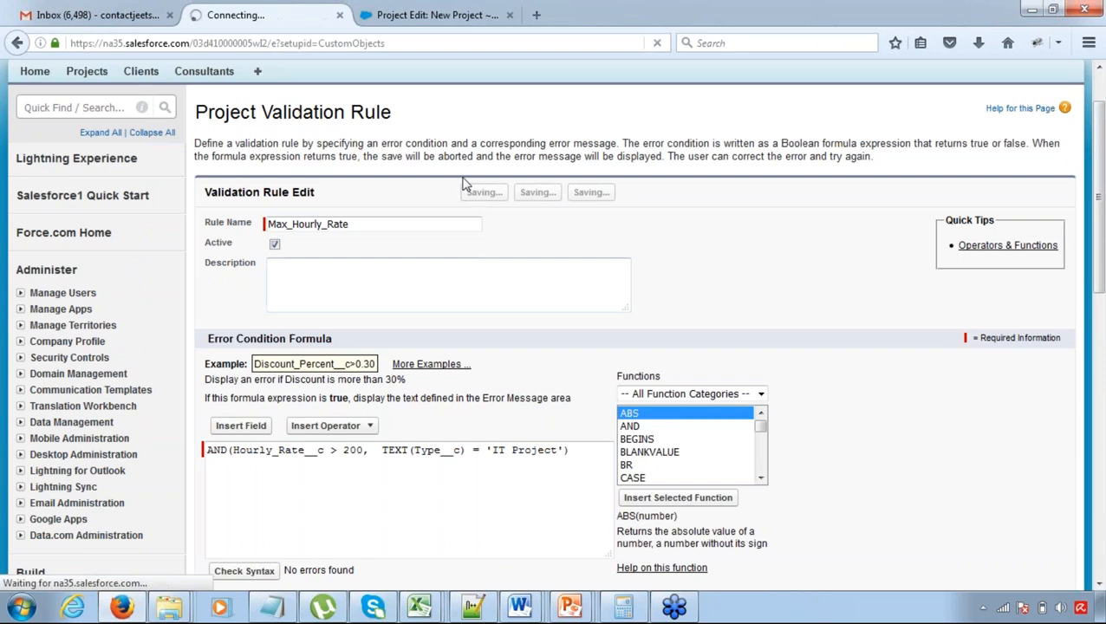
- On the open new project form, enter P4 as the name, PQR as the client and 10/18/2016 as the start date
{"action": "left_click", "coordinate": [433, 7]}
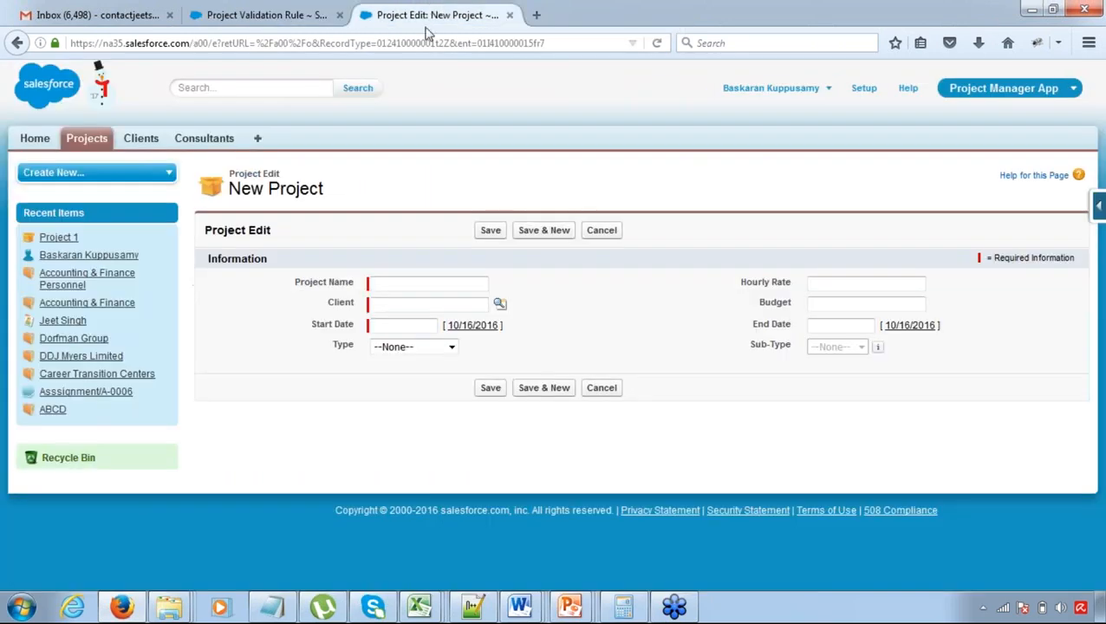
{"action": "left_click", "coordinate": [422, 283]}
{"action": "type", "text": "P4"}
{"action": "key", "text": "Tab"}
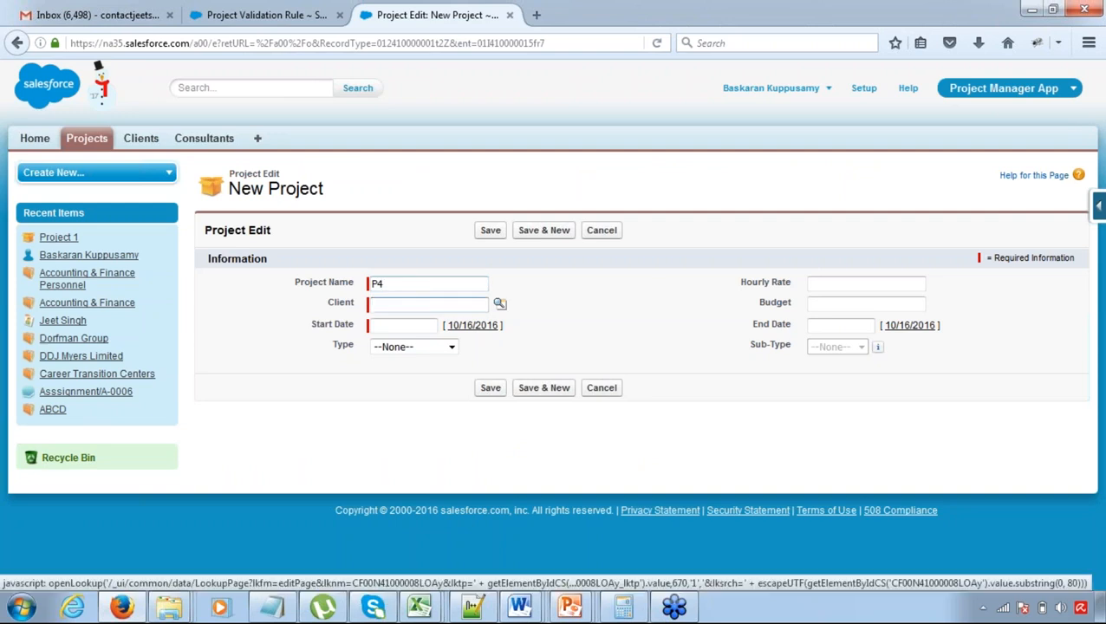
{"action": "left_click", "coordinate": [499, 308]}
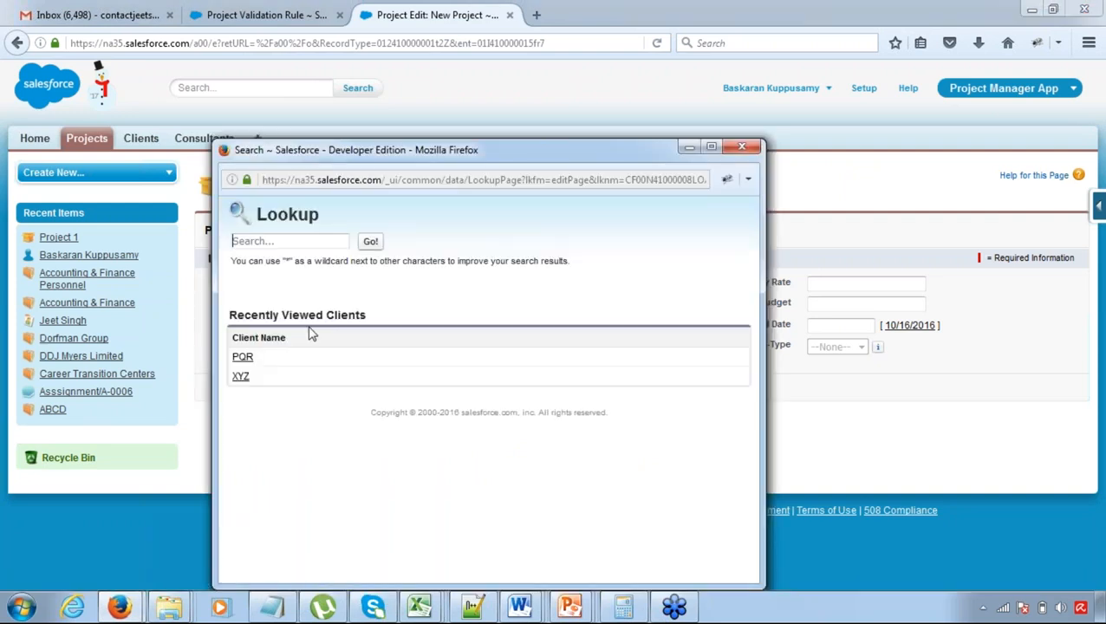
{"action": "left_click", "coordinate": [239, 365]}
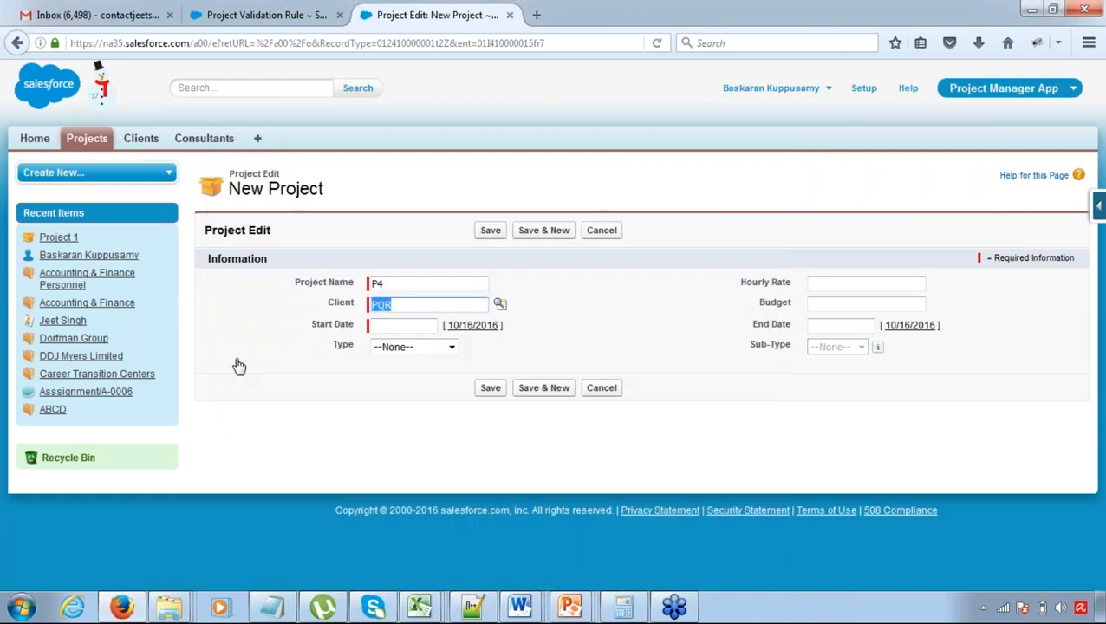
{"action": "left_click", "coordinate": [383, 326]}
{"action": "left_click", "coordinate": [434, 425]}
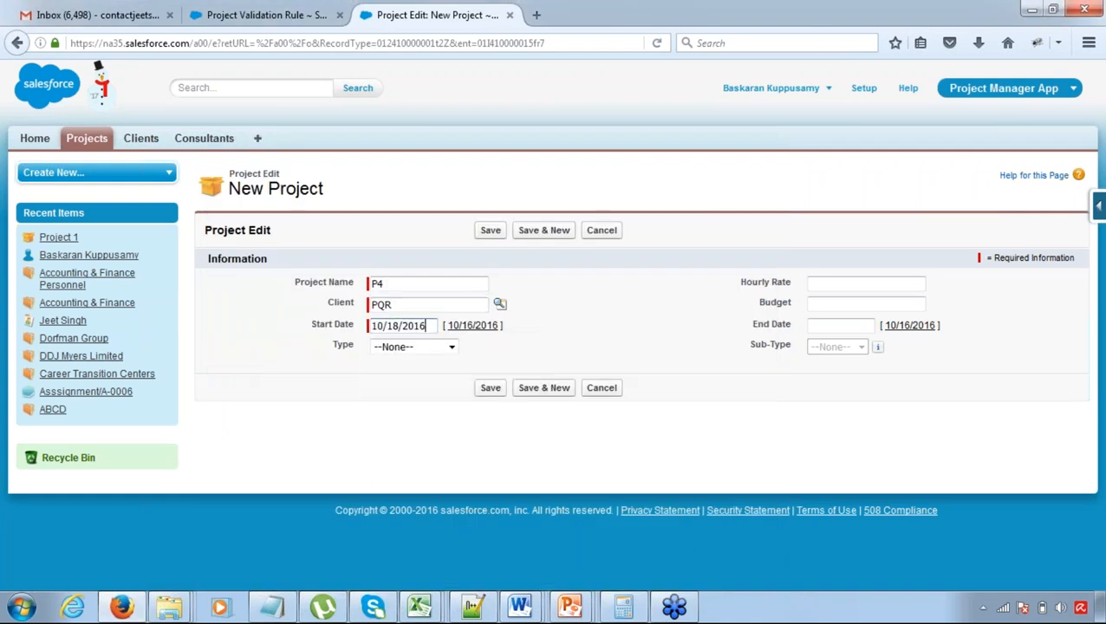
- Set project P4's Type to IT Project and its Hourly Rate to 130, and save the record
{"action": "left_click", "coordinate": [449, 346]}
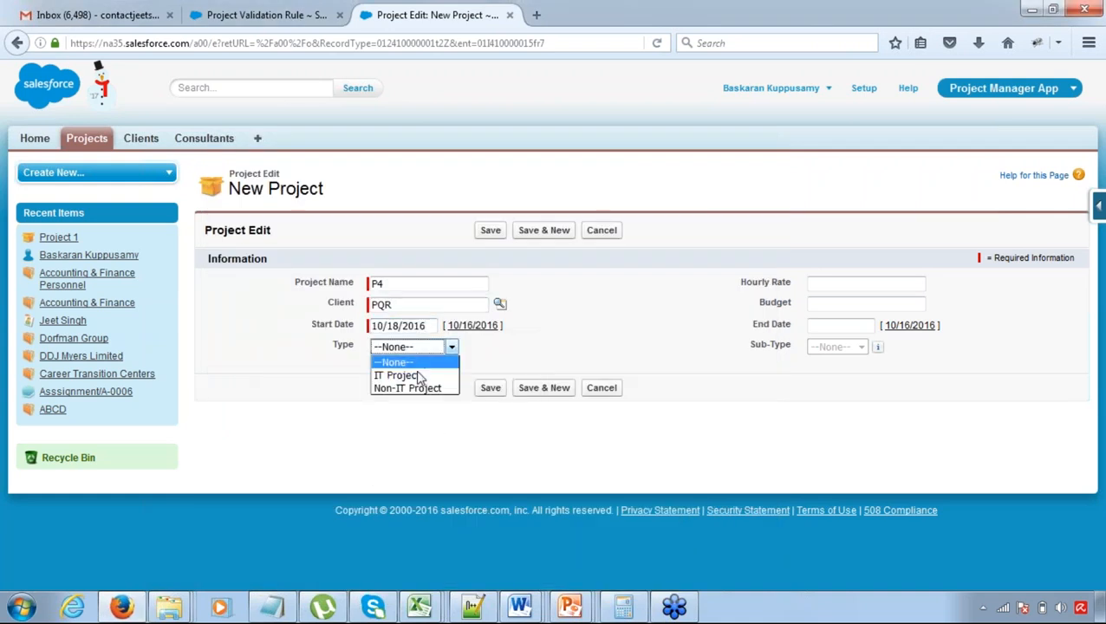
{"action": "left_click", "coordinate": [415, 375]}
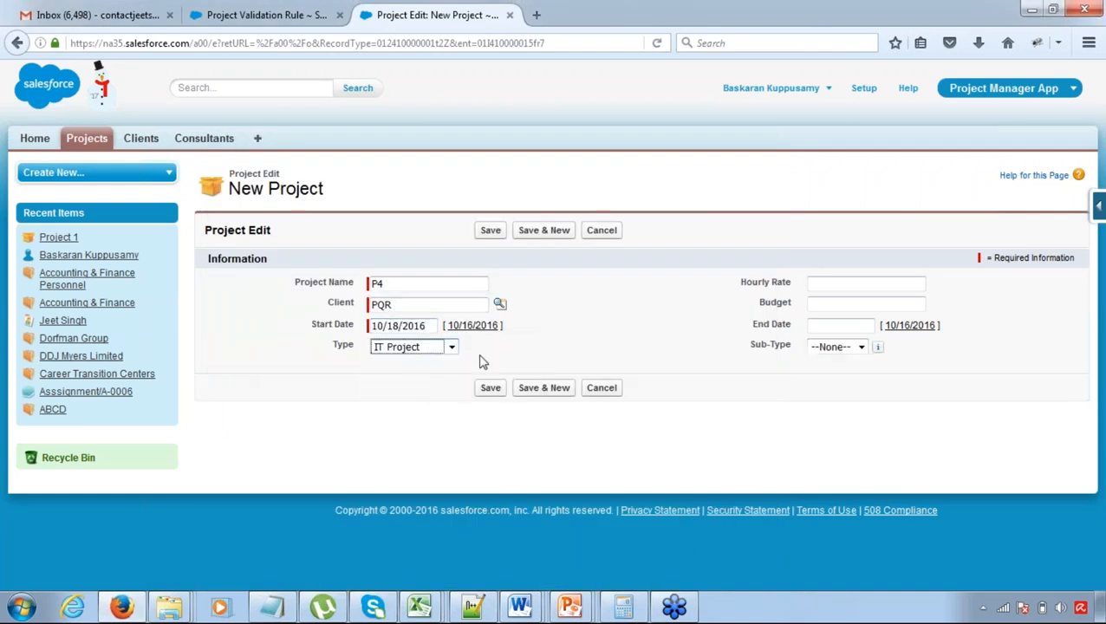
{"action": "left_click", "coordinate": [835, 284]}
{"action": "type", "text": "130"}
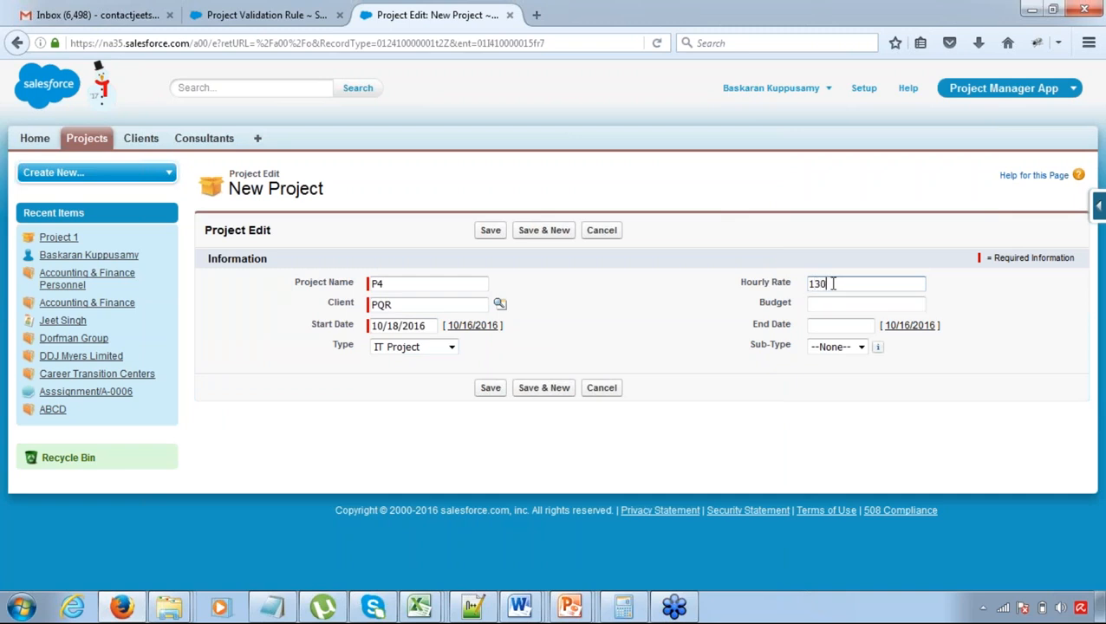
{"action": "left_click", "coordinate": [496, 232]}
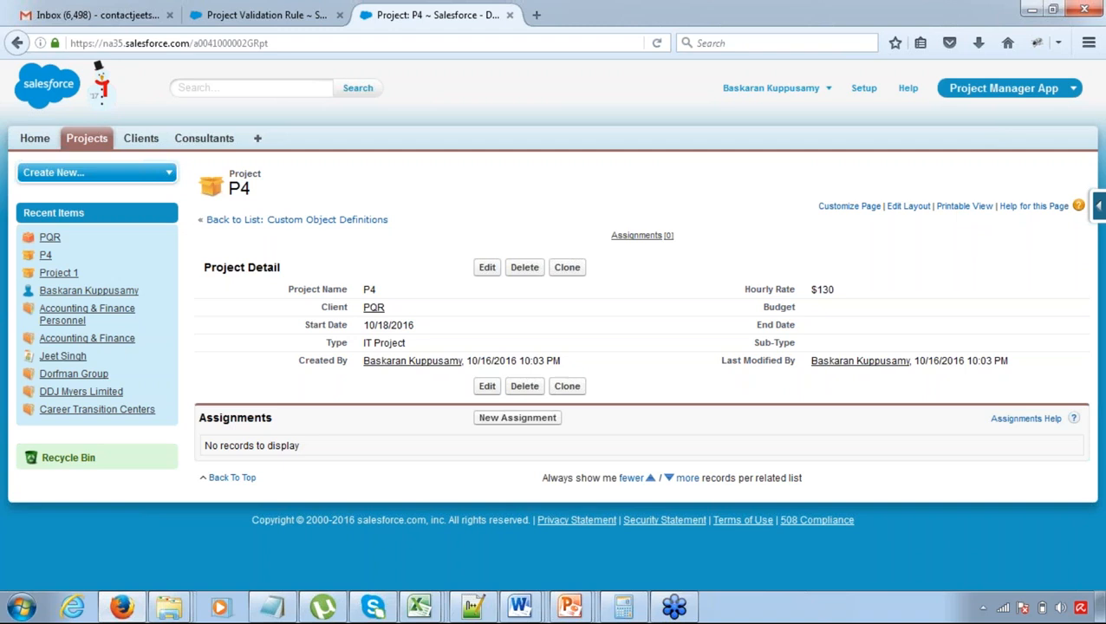
- Open the Max_Hourly_Rate validation rule for editing and check the Hourly_Rate__c limit in its formula
{"action": "left_click", "coordinate": [266, 12]}
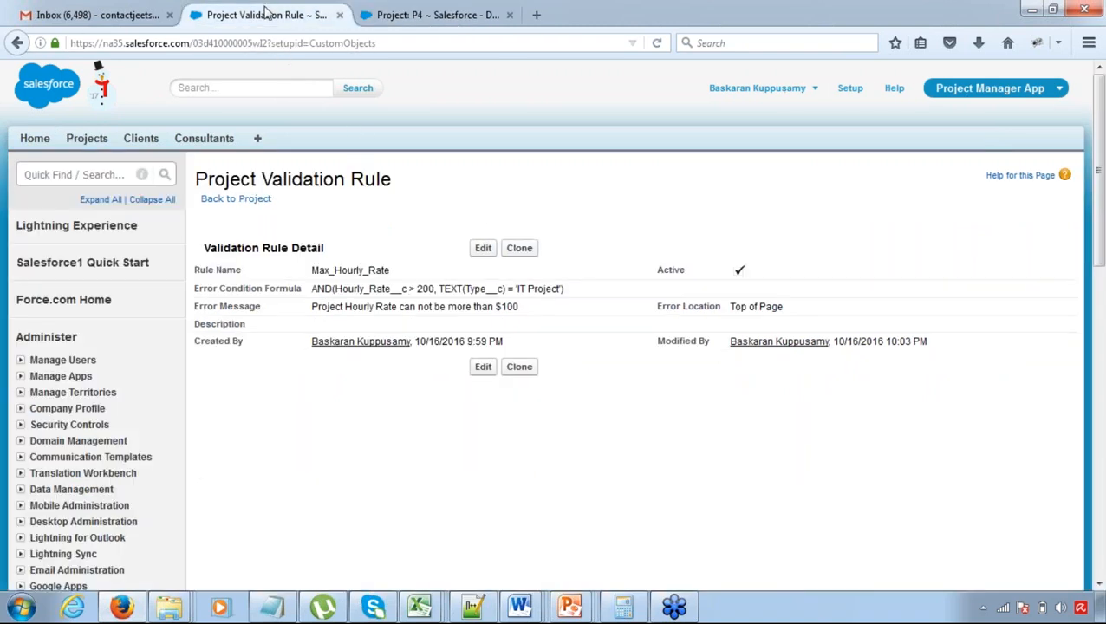
{"action": "left_click", "coordinate": [483, 249]}
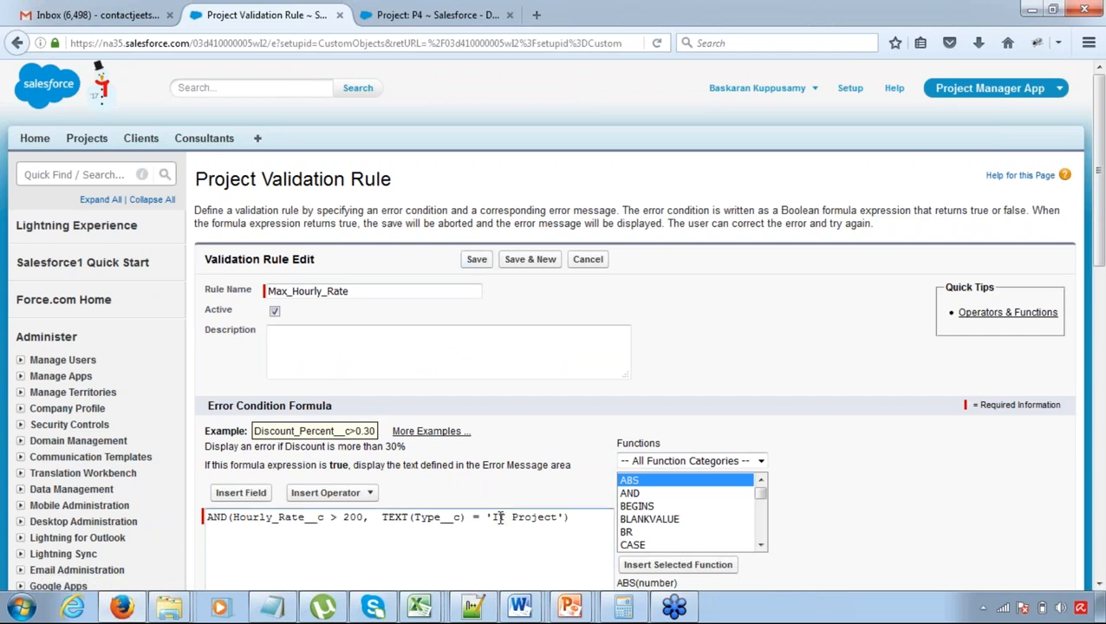
{"action": "key", "text": "End"}
{"action": "left_click_drag", "start_coordinate": [343, 518], "coordinate": [357, 519]}
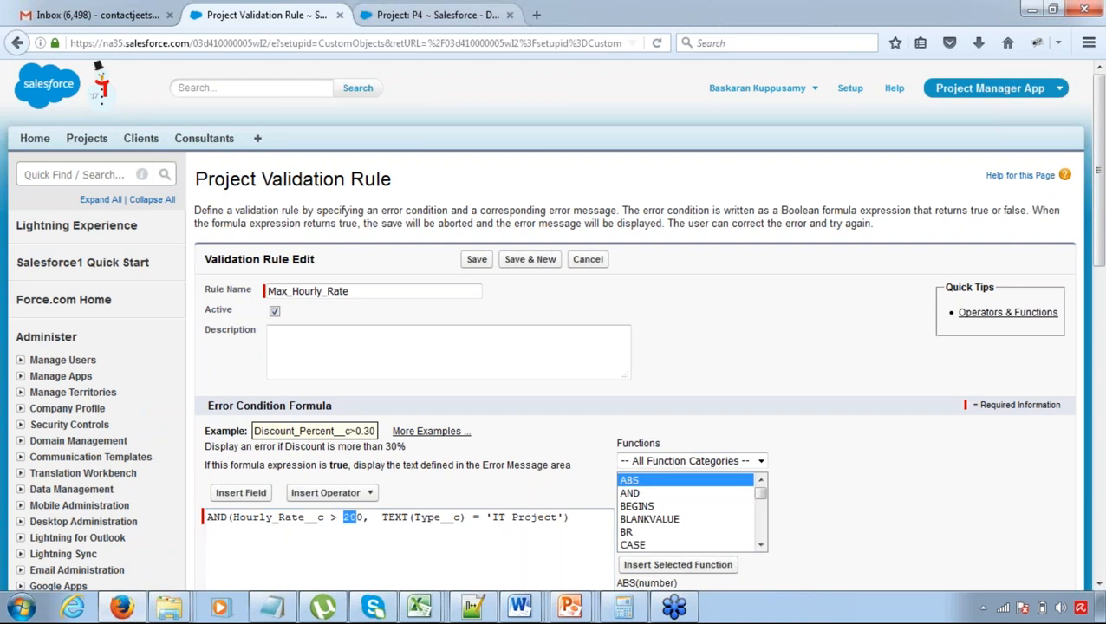
- Edit project P4 to an Hourly Rate of 230, try saving it, and return to the validation rule
{"action": "left_click", "coordinate": [429, 15]}
{"action": "left_click", "coordinate": [486, 267]}
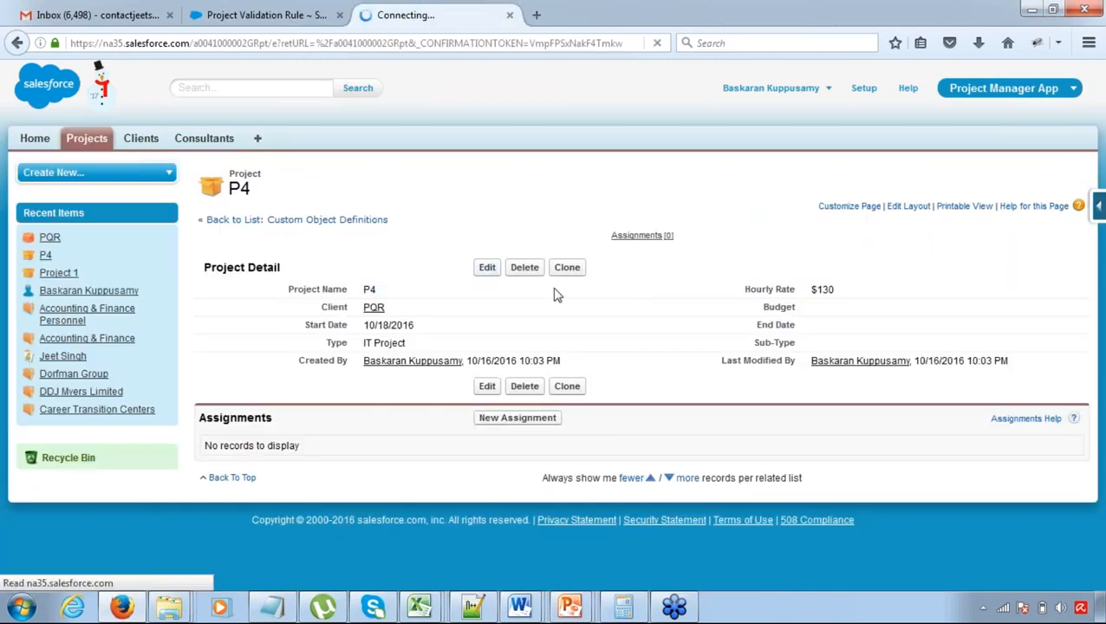
{"action": "left_click_drag", "start_coordinate": [814, 288], "coordinate": [764, 298]}
{"action": "type", "text": "230"}
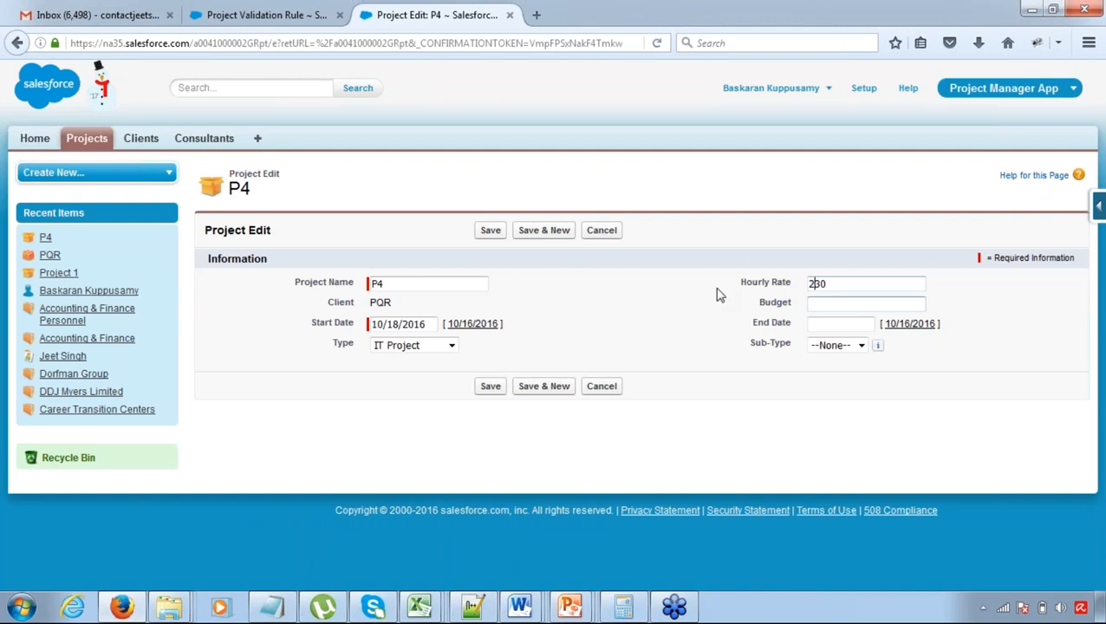
{"action": "left_click", "coordinate": [490, 230]}
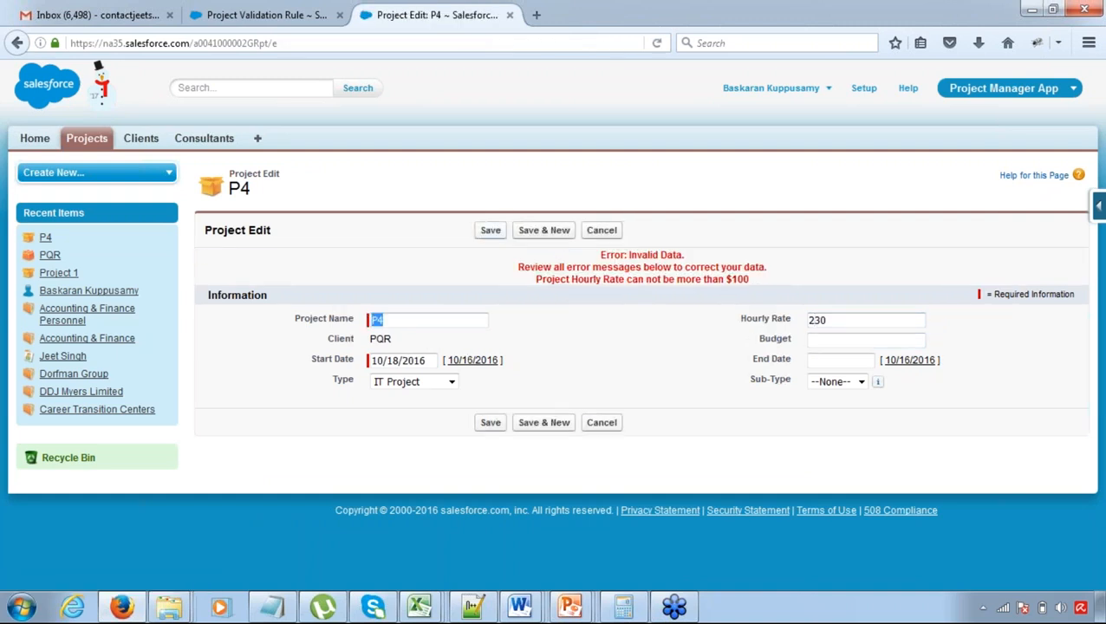
{"action": "left_click_drag", "start_coordinate": [571, 279], "coordinate": [706, 280]}
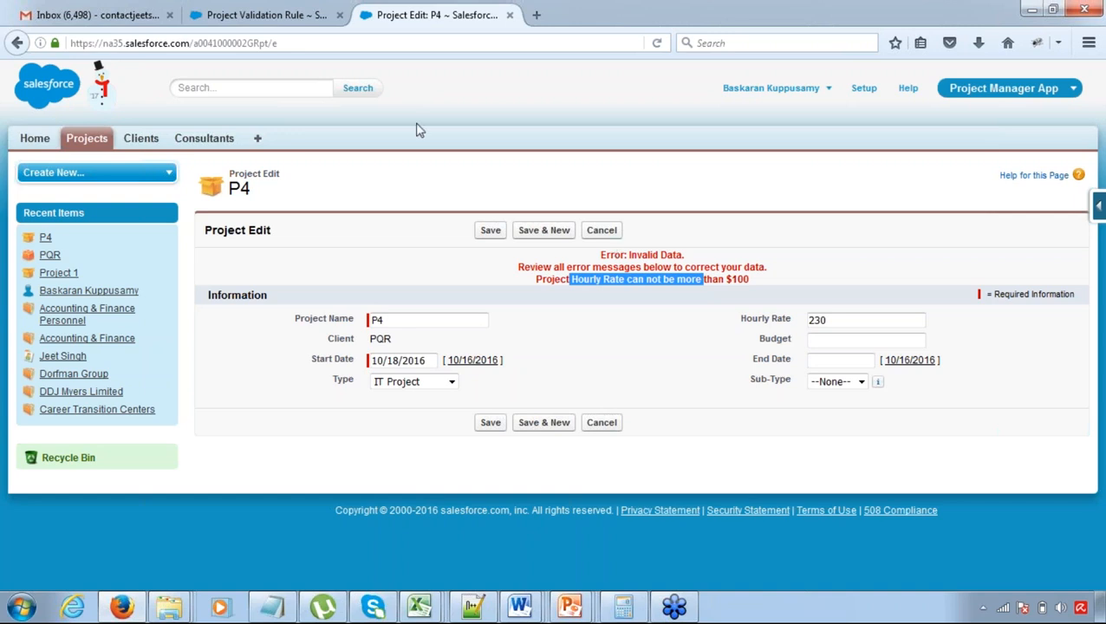
{"action": "left_click", "coordinate": [260, 15]}
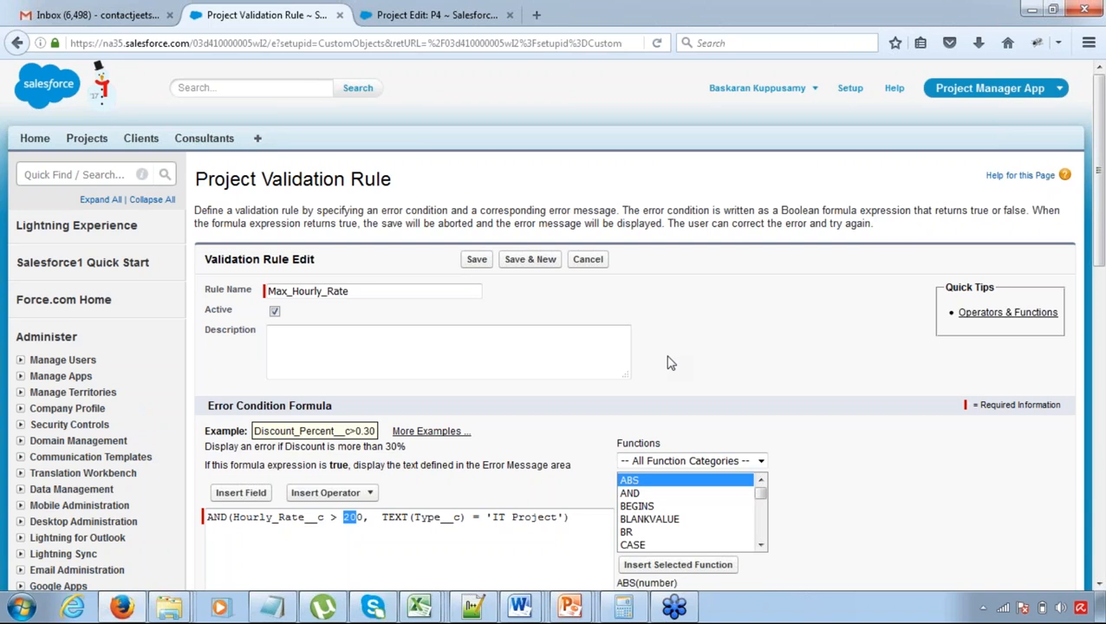
- Switch to the Notepad notes and add the heading 'Workflow Rule:' a few lines below the $100 hourly rate note
{"action": "left_click", "coordinate": [274, 607]}
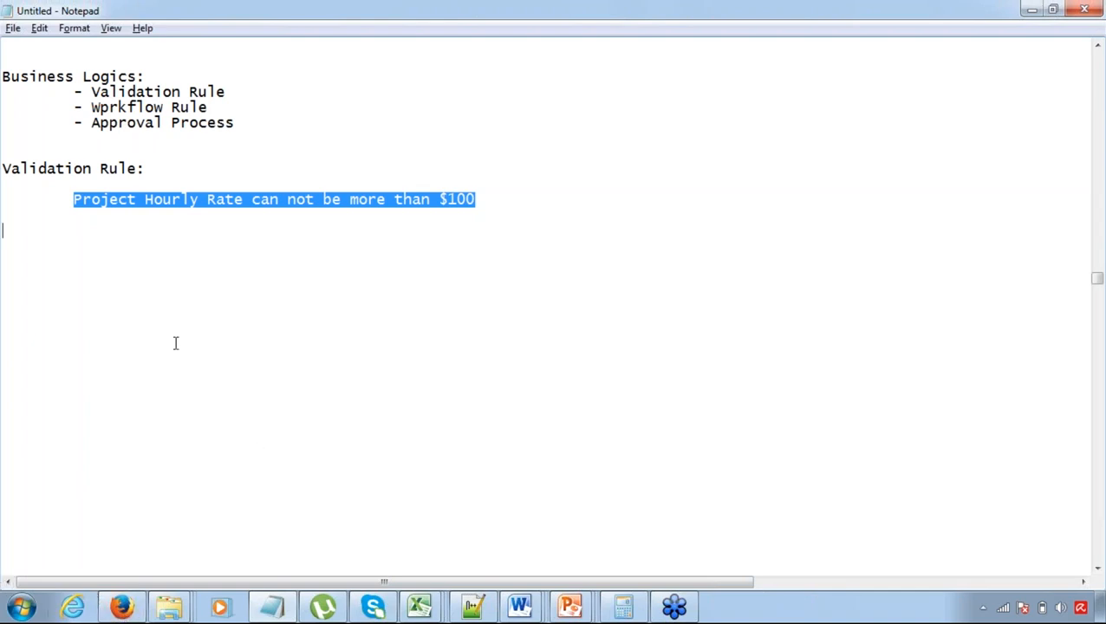
{"action": "left_click", "coordinate": [361, 197]}
{"action": "key", "text": "End"}
{"action": "key", "text": "Return"}
{"action": "key", "text": "Return"}
{"action": "key", "text": "Return"}
{"action": "key", "text": "Return"}
{"action": "type", "text": "Wo"}
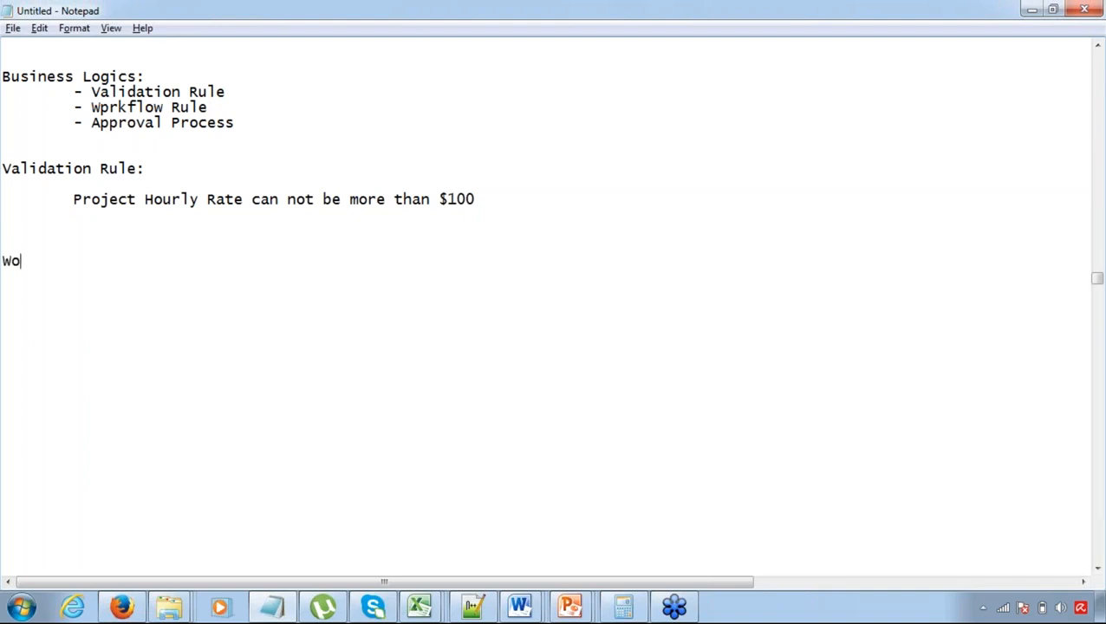
{"action": "type", "text": "rkflow RUle"}
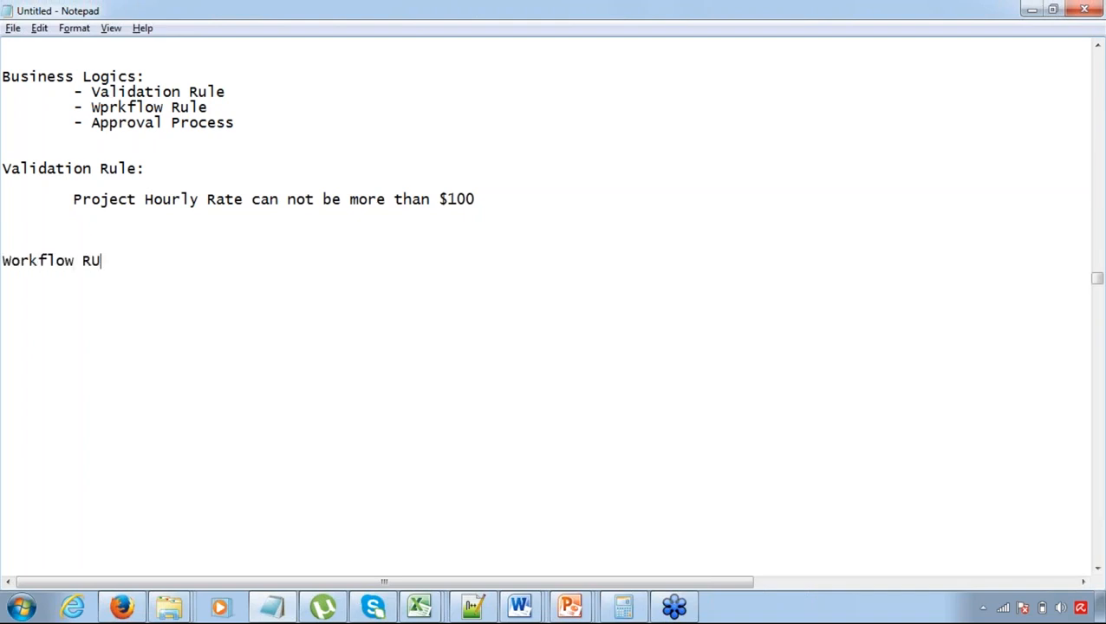
{"action": "key", "text": "Left"}
{"action": "key", "text": "Left"}
{"action": "key", "text": "shift+Left"}
{"action": "type", "text": "u"}
{"action": "key", "text": "End"}
{"action": "type", "text": ":"}
- Write 'Automating Action' as an indented line under the Workflow Rule heading
{"action": "key", "text": "BackSpace"}
{"action": "type", "text": "Automate"}
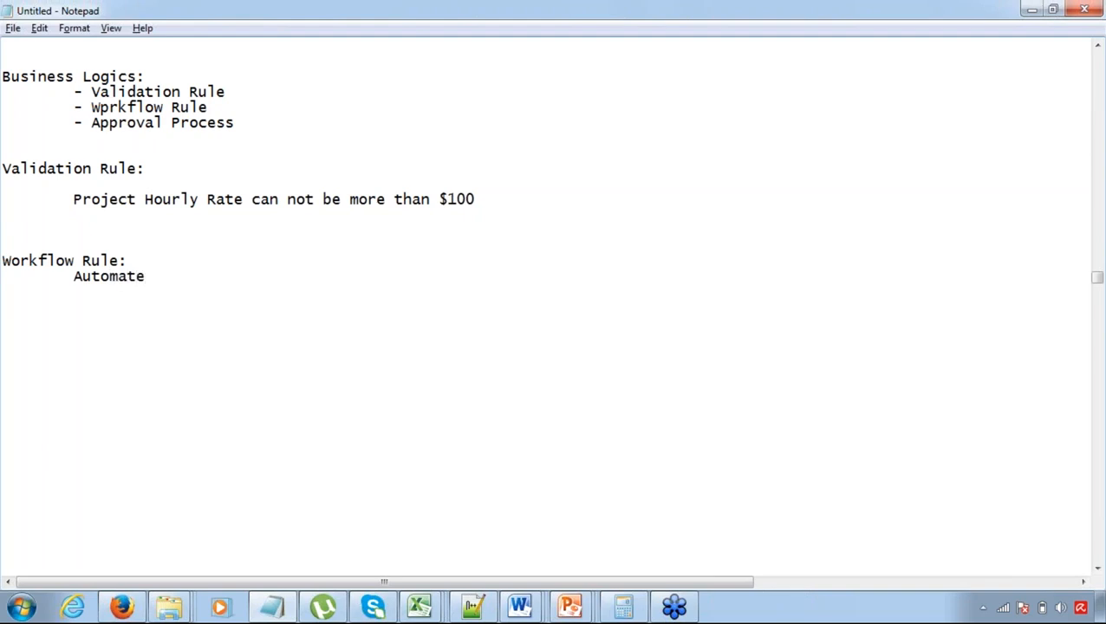
{"action": "key", "text": "BackSpace"}
{"action": "type", "text": "io"}
{"action": "key", "text": "BackSpace"}
{"action": "key", "text": "BackSpace"}
{"action": "type", "text": "ing Action"}
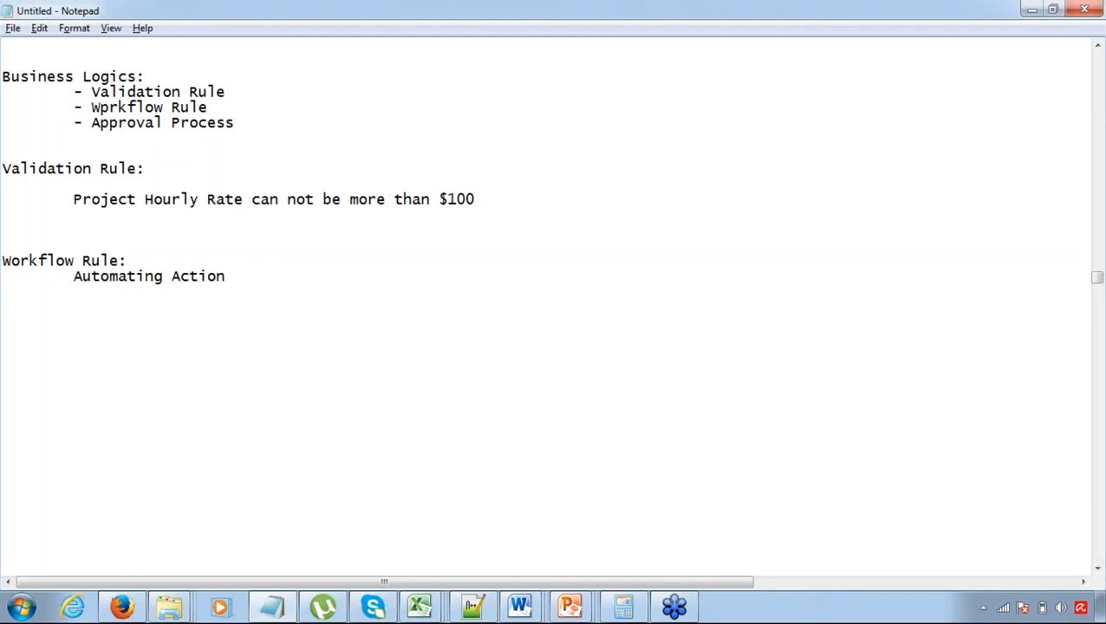
- Add the indented item '1> Email Alert' below Automating Action, with only the words' first letters capitalized
{"action": "key", "text": "Return"}
{"action": "key", "text": "Tab"}
{"action": "type", "text": "1> Email ALert"}
{"action": "key", "text": "Left"}
{"action": "key", "text": "Left"}
{"action": "key", "text": "Left"}
{"action": "key", "text": "shift+Left"}
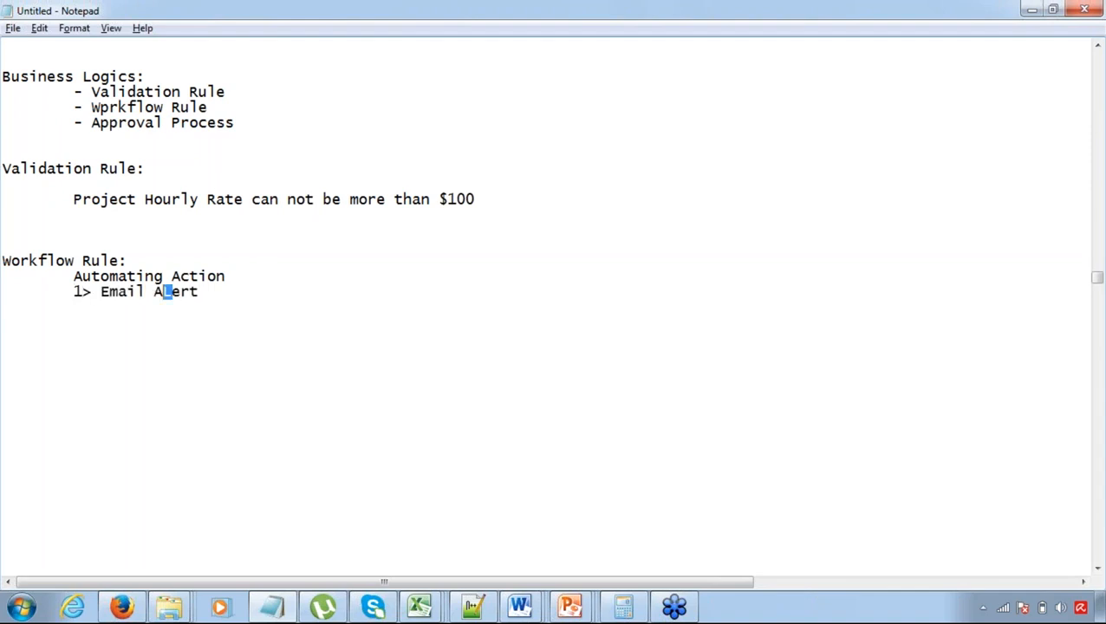
{"action": "type", "text": "l"}
{"action": "key", "text": "End"}
- Add '2> Assign a Task' as the second action in the list
{"action": "key", "text": "Return"}
{"action": "key", "text": "Tab"}
{"action": "type", "text": "2>"}
{"action": "type", "text": "Assig"}
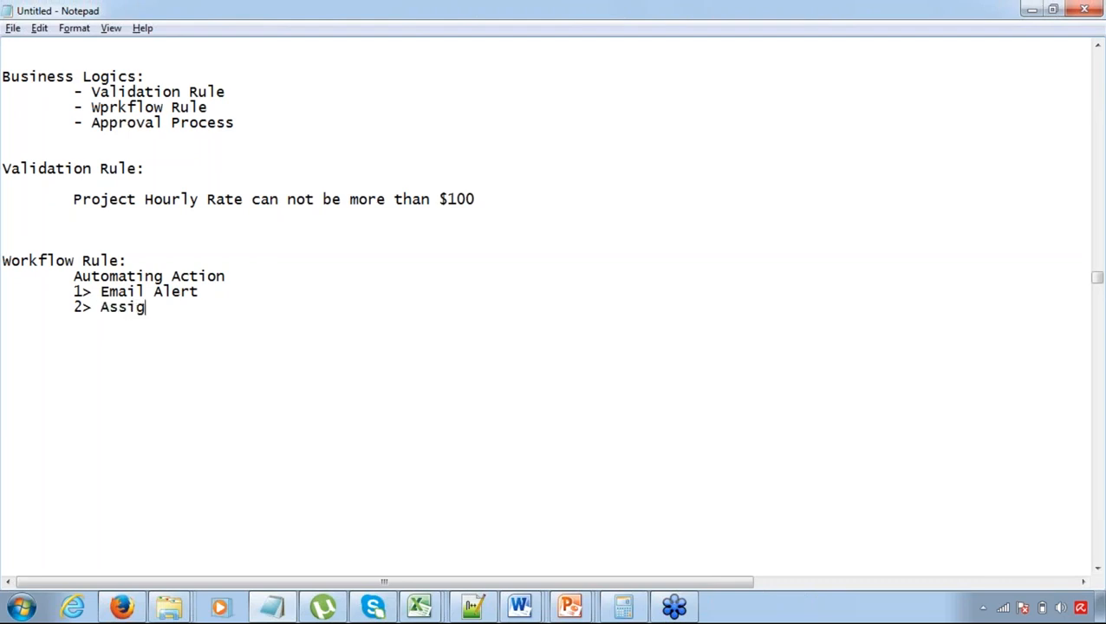
{"action": "type", "text": "n a Task"}
- Add '3> Update a Field' and '4> Outbound Message' to the workflow action list
{"action": "key", "text": "Return"}
{"action": "key", "text": "Tab"}
{"action": "type", "text": "3> U"}
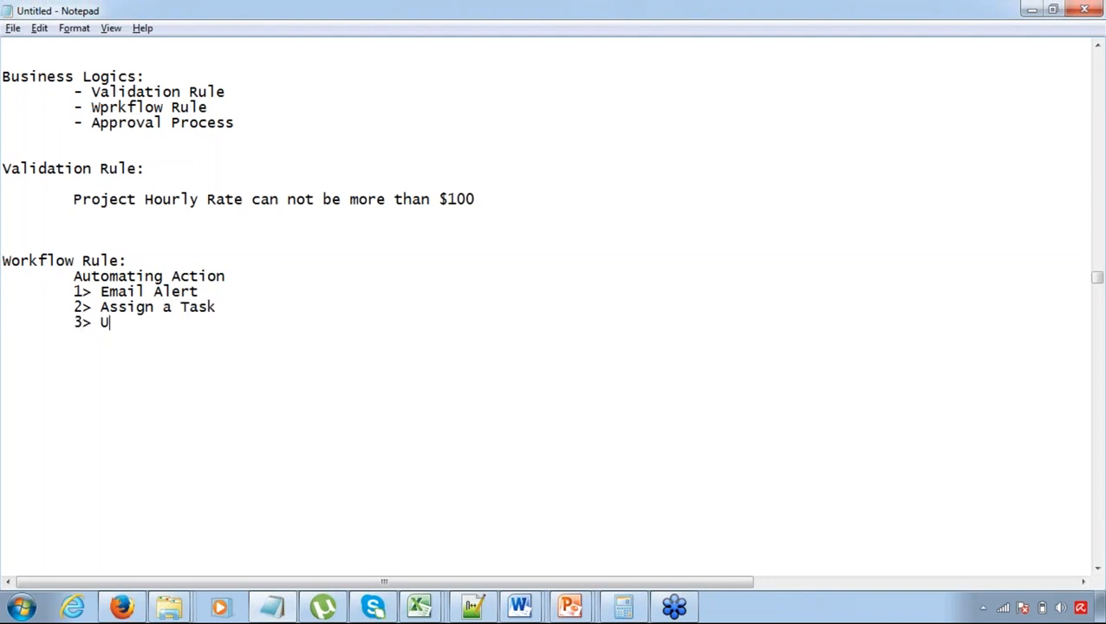
{"action": "type", "text": "pdate a Field"}
{"action": "key", "text": "Return"}
{"action": "key", "text": "Tab"}
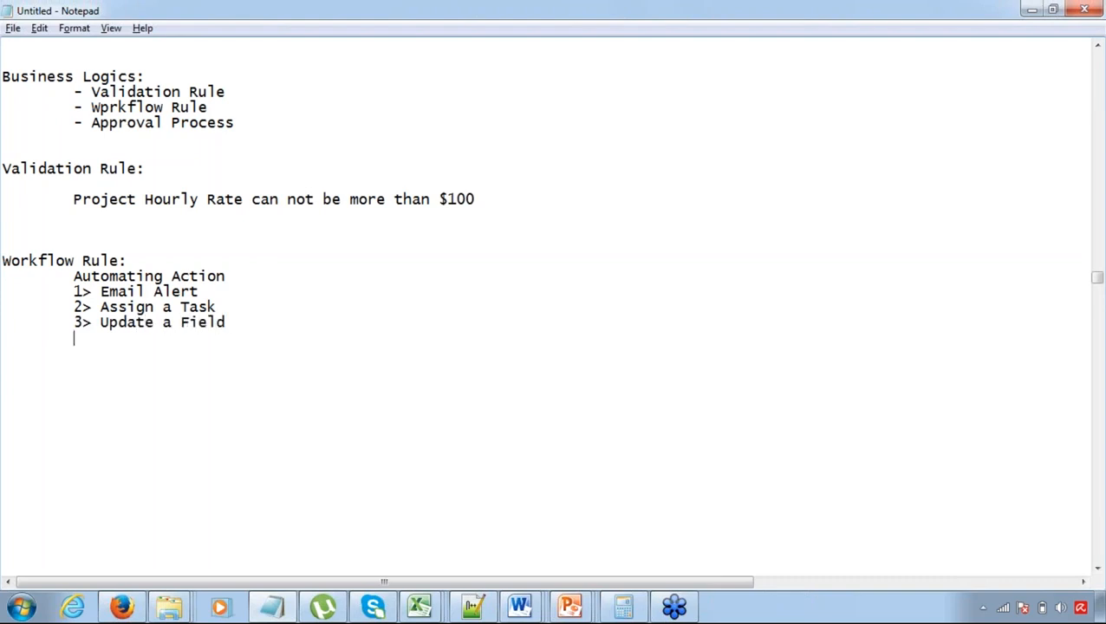
{"action": "type", "text": "4> Outbound Message"}
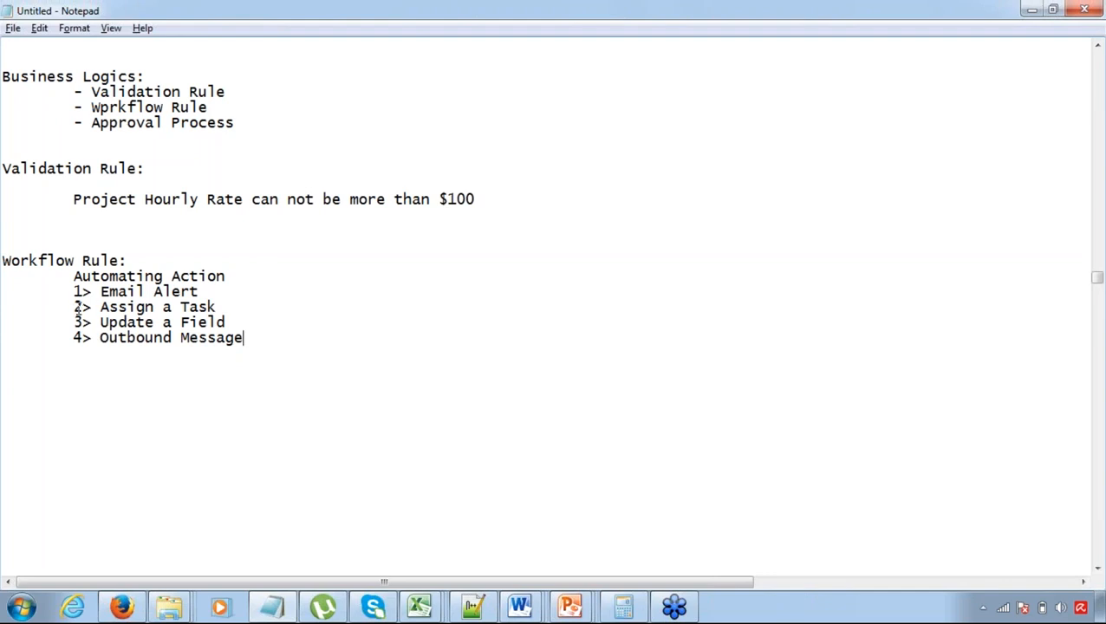
- Review the Assign a Task, Update a Field and Outbound Message items one by one
{"action": "left_click_drag", "start_coordinate": [75, 307], "coordinate": [218, 309]}
{"action": "left_click", "coordinate": [218, 309]}
{"action": "left_click_drag", "start_coordinate": [75, 326], "coordinate": [253, 332]}
{"action": "left_click", "coordinate": [255, 337]}
{"action": "left_click_drag", "start_coordinate": [77, 338], "coordinate": [221, 350]}
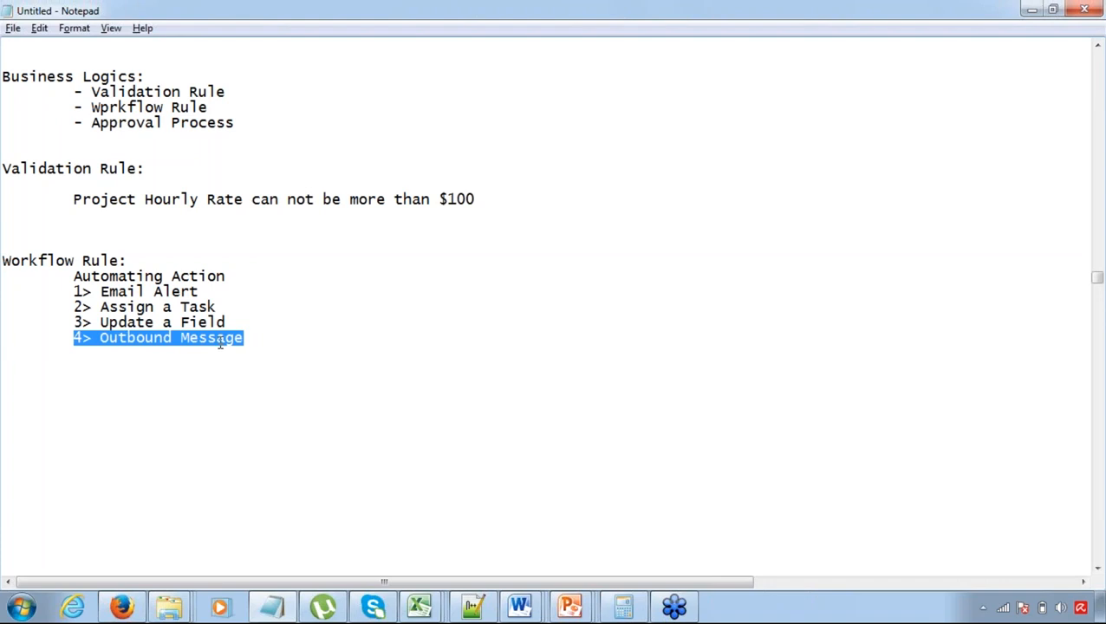
{"action": "left_click", "coordinate": [219, 339]}
{"action": "left_click", "coordinate": [248, 340]}
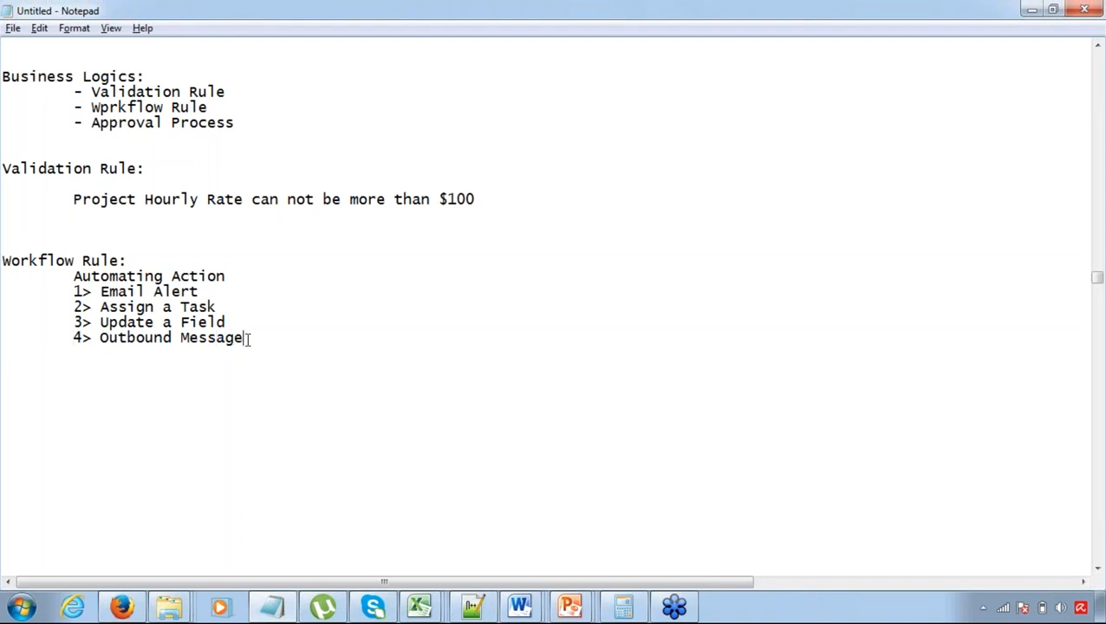
- Below the action list, write the example 'If Project Created with Hourly Rate > 50.. Send an Email to Project OWner'
{"action": "key", "text": "Return"}
{"action": "key", "text": "Tab"}
{"action": "type", "text": "If Project Cre"}
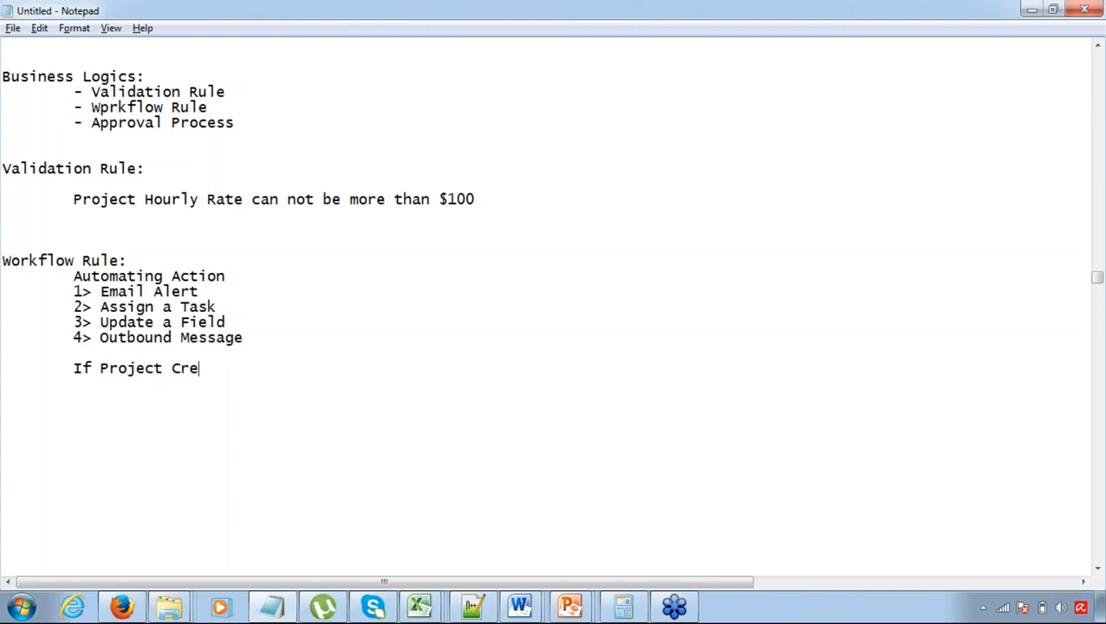
{"action": "type", "text": "ated with"}
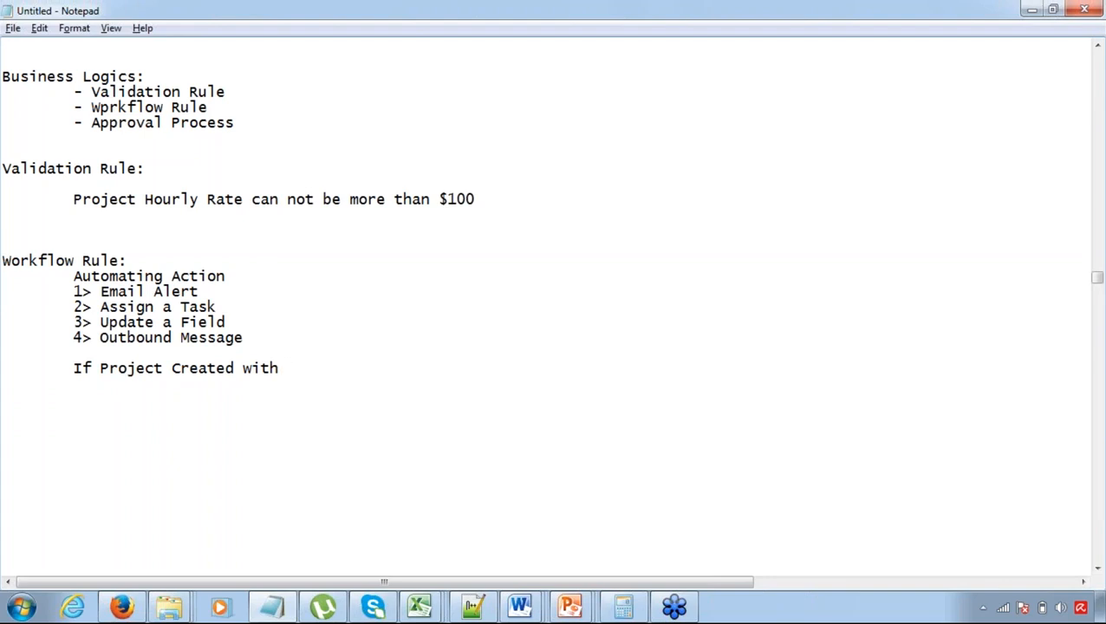
{"action": "type", "text": "Hourly Rate > "}
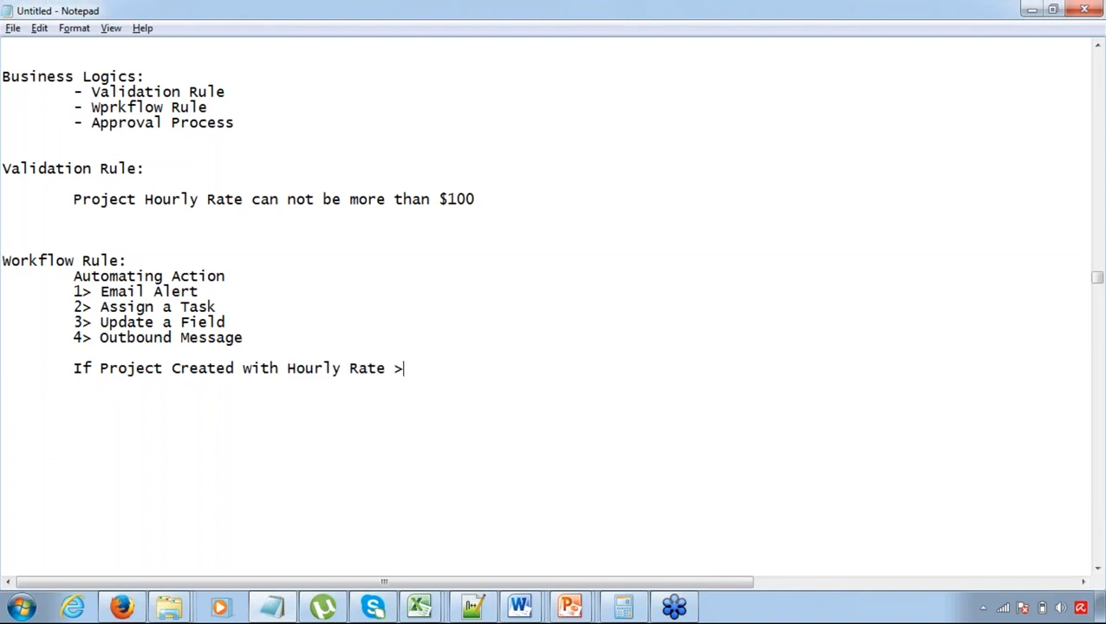
{"action": "type", "text": "50.. Send an"}
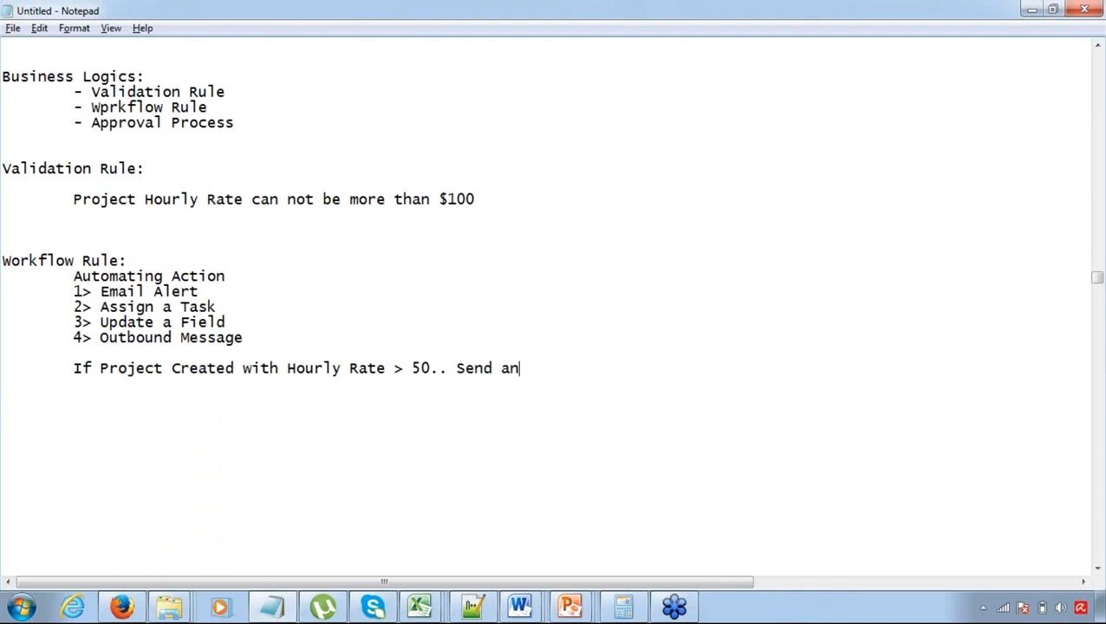
{"action": "type", "text": " Email to O"}
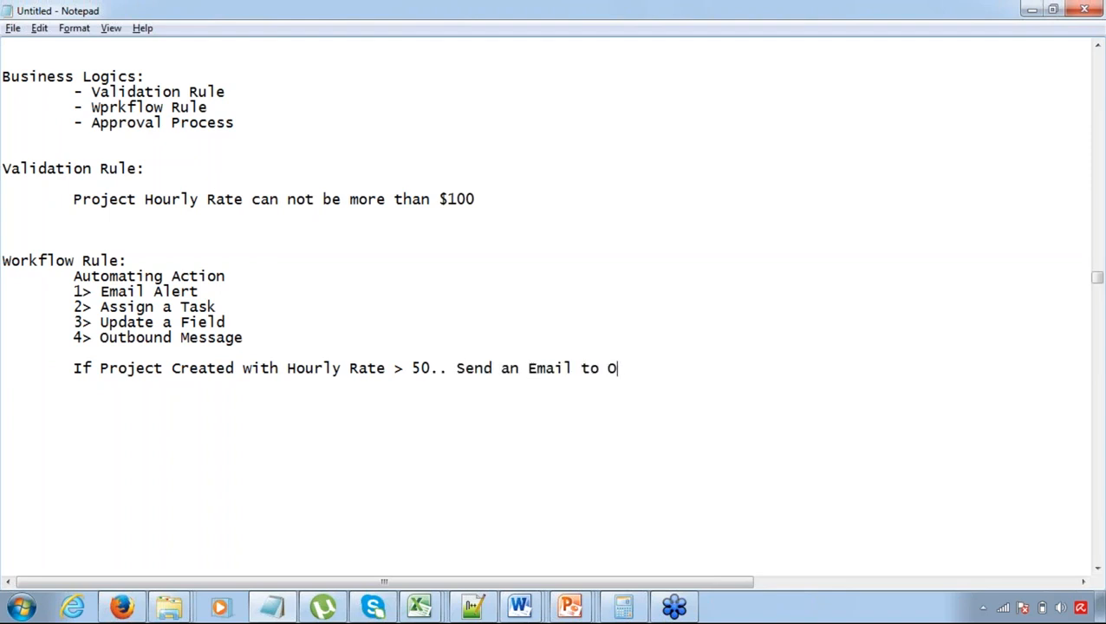
{"action": "type", "text": "Wner"}
{"action": "key", "text": "ctrl+Left"}
{"action": "type", "text": "Project"}
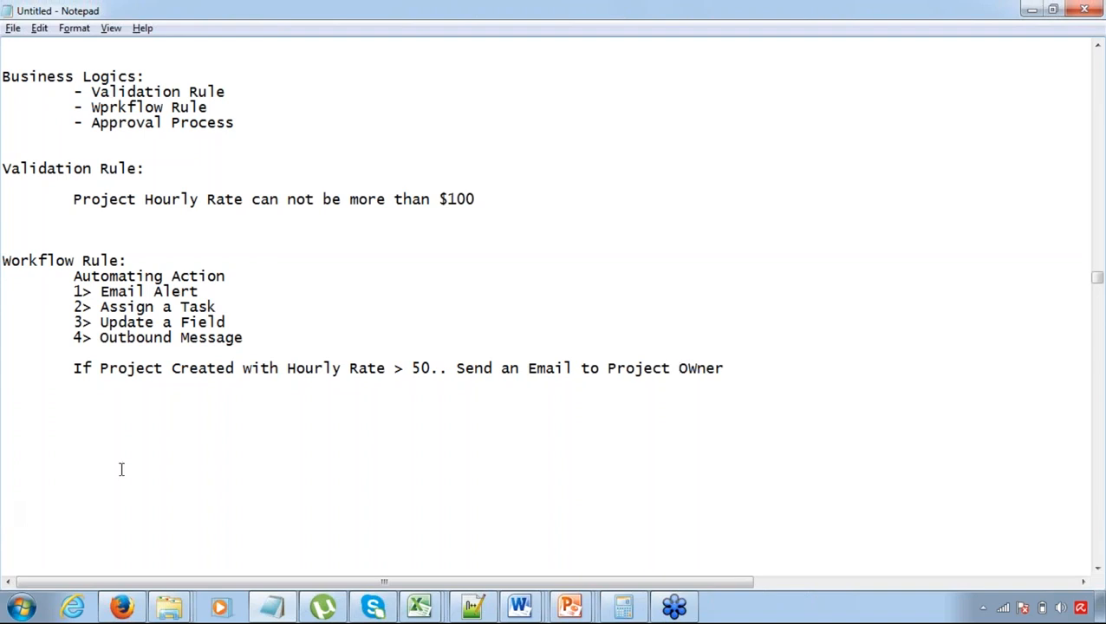
{"action": "left_click", "coordinate": [102, 370]}
{"action": "left_click", "coordinate": [83, 369]}
{"action": "left_click_drag", "start_coordinate": [84, 369], "coordinate": [95, 369]}
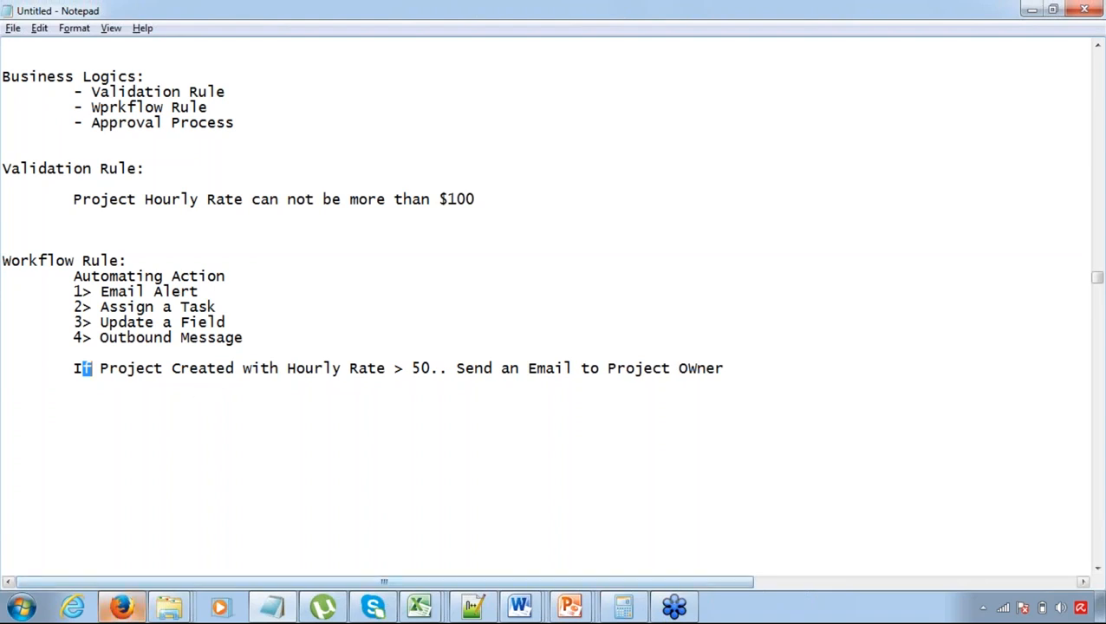
{"action": "left_click", "coordinate": [235, 368]}
- Add an indented 'Workflow RUle:' heading after the example sentence, followed by a page of blank lines
{"action": "left_click", "coordinate": [736, 368]}
{"action": "key", "text": "Return"}
{"action": "key", "text": "Tab"}
{"action": "type", "text": "Workflow RUle:"}
{"action": "key", "text": "Return"}
{"action": "key", "text": "Return"}
{"action": "key", "text": "Return"}
{"action": "key", "text": "Return"}
{"action": "key", "text": "Return"}
{"action": "key", "text": "Return"}
{"action": "key", "text": "Return"}
{"action": "key", "text": "Return"}
{"action": "key", "text": "Return"}
{"action": "key", "text": "Return"}
{"action": "key", "text": "Return"}
{"action": "key", "text": "Return"}
{"action": "key", "text": "Return"}
{"action": "key", "text": "Return"}
{"action": "key", "text": "Return"}
{"action": "key", "text": "Return"}
{"action": "key", "text": "Return"}
{"action": "key", "text": "Return"}
{"action": "key", "text": "Return"}
{"action": "key", "text": "Return"}
{"action": "key", "text": "Return"}
{"action": "key", "text": "Return"}
{"action": "key", "text": "Return"}
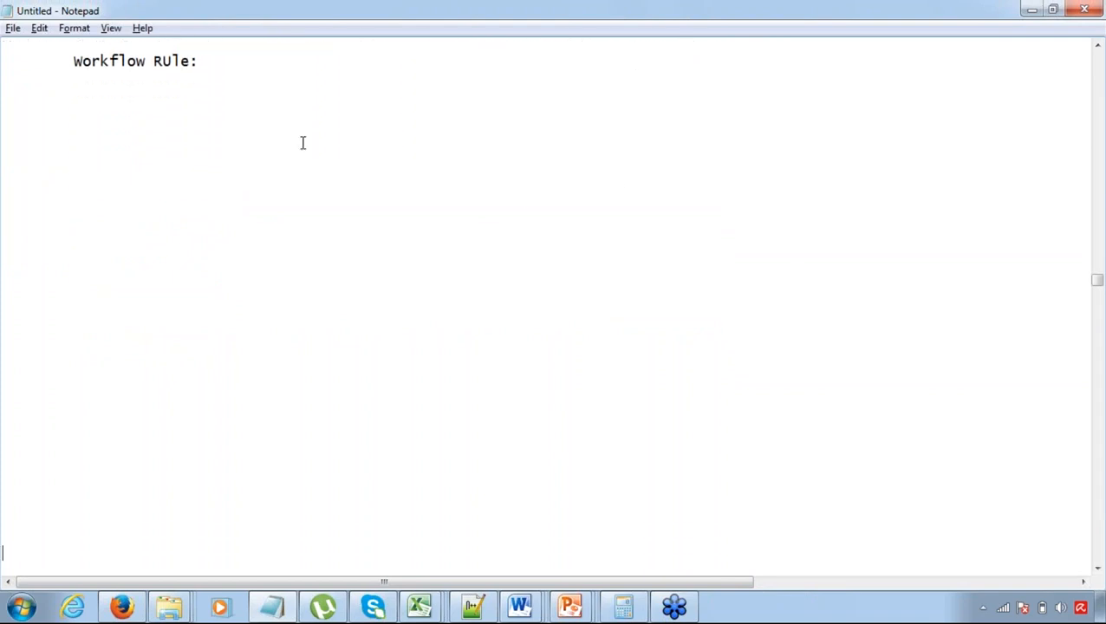
- List '1> Object' and '2> Criteria' under the new Workflow RUle heading and start an indented line below
{"action": "left_click", "coordinate": [247, 63]}
{"action": "key", "text": "Return"}
{"action": "key", "text": "Tab"}
{"action": "type", "text": "1> Object"}
{"action": "key", "text": "Return"}
{"action": "key", "text": "Tab"}
{"action": "type", "text": "2> "}
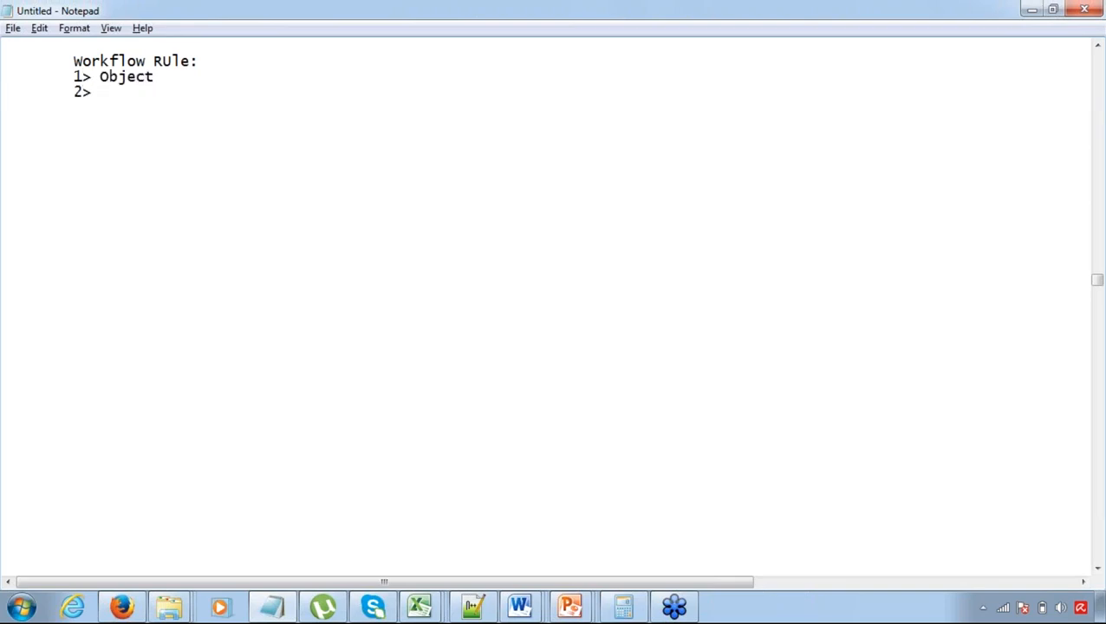
{"action": "type", "text": "Criteria"}
{"action": "key", "text": "Return"}
{"action": "key", "text": "Tab"}
{"action": "key", "text": "Tab"}
{"action": "type", "text": "1>"}
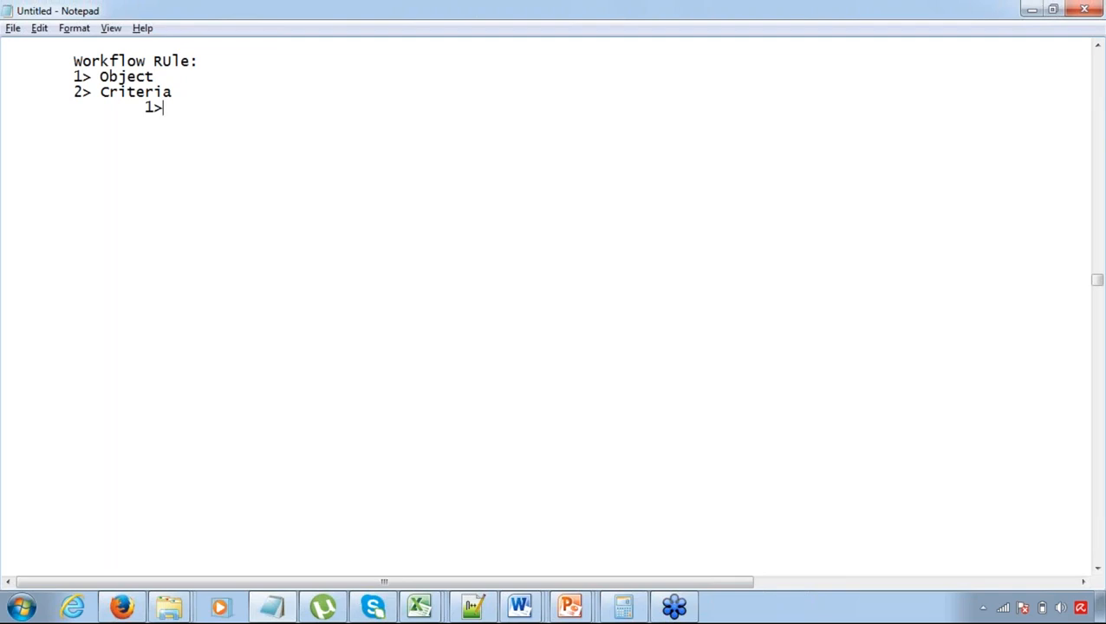
{"action": "key", "text": "BackSpace"}
{"action": "key", "text": "BackSpace"}
{"action": "key", "text": "BackSpace"}
- Add '3> Action' below Criteria in the Workflow RUle list, replacing the indented '1>' line
{"action": "type", "text": "3>"}
{"action": "type", "text": "Actio"}
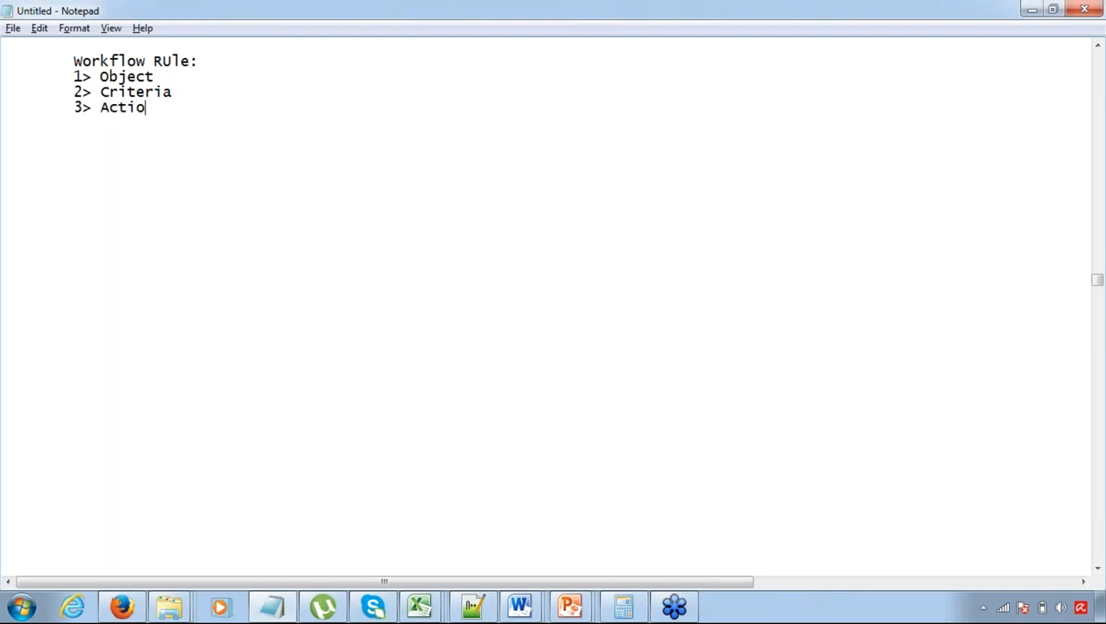
{"action": "type", "text": "n"}
- Review the Project Created with Hourly Rate > 50 example sentence above the Workflow RUle list
{"action": "left_click", "coordinate": [232, 66]}
{"action": "scroll", "coordinate": [232, 68], "scroll_direction": "up", "scroll_amount": 1}
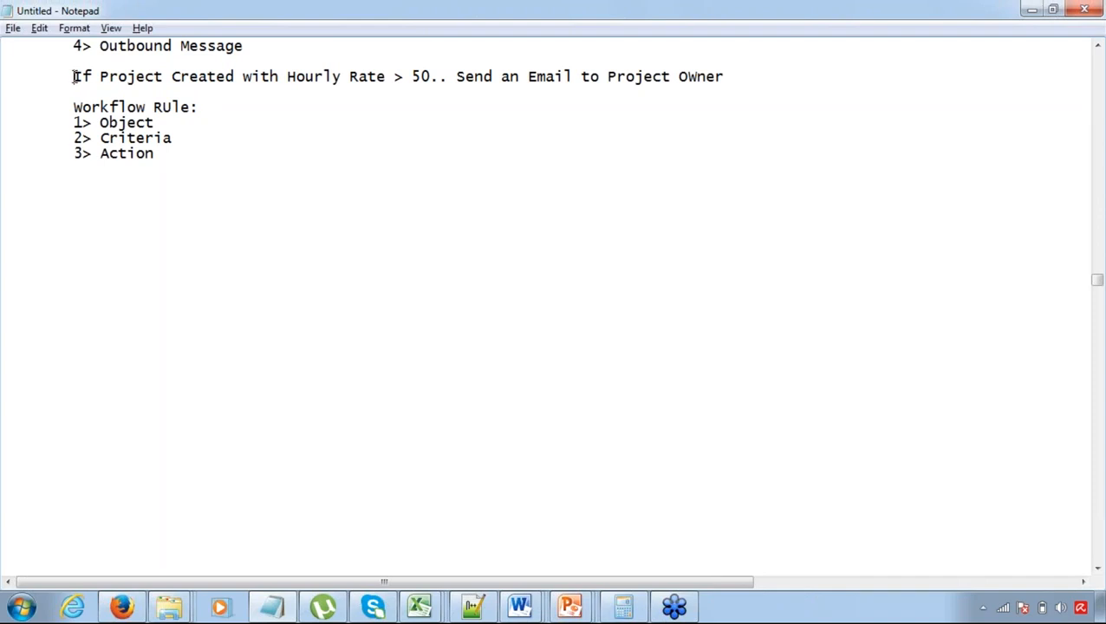
{"action": "left_click_drag", "start_coordinate": [75, 76], "coordinate": [308, 87]}
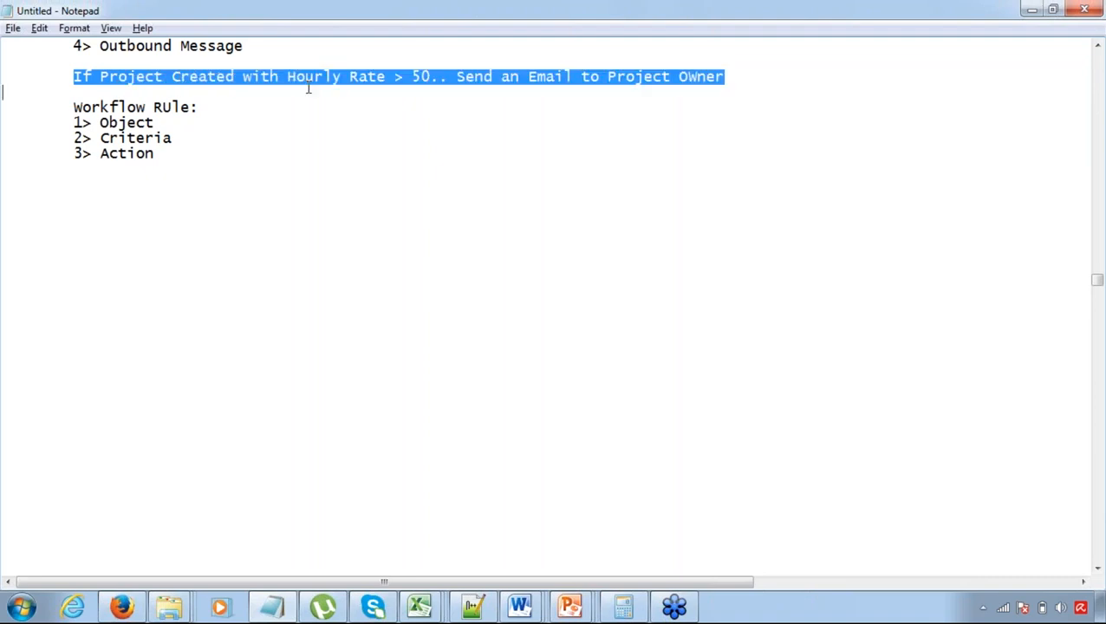
{"action": "left_click", "coordinate": [167, 122]}
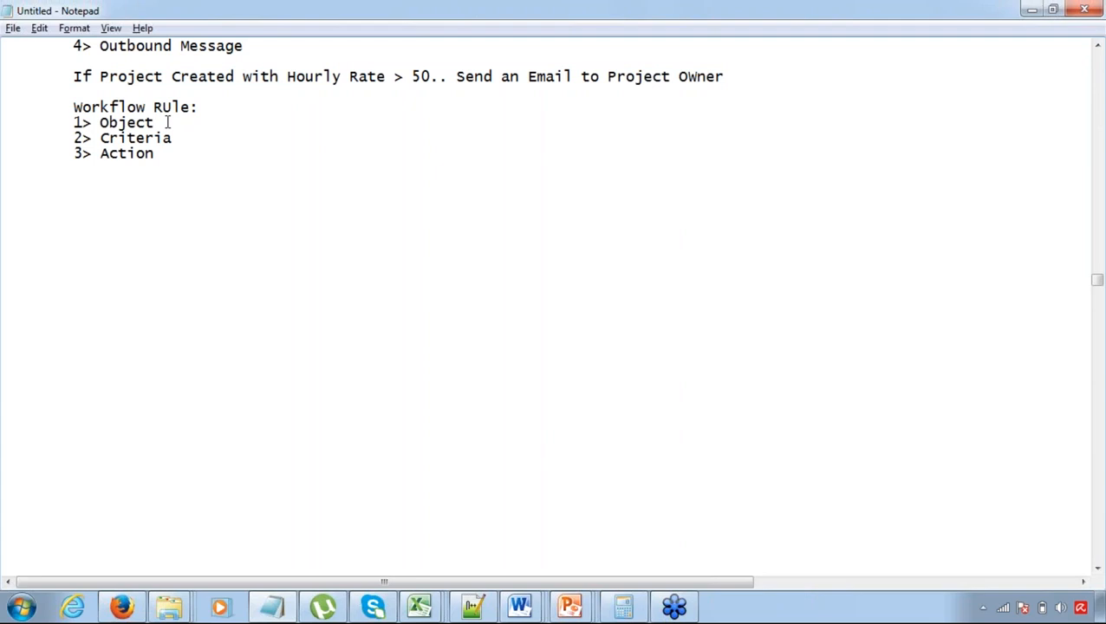
{"action": "left_click_drag", "start_coordinate": [72, 76], "coordinate": [172, 77]}
{"action": "left_click", "coordinate": [202, 79]}
{"action": "left_click", "coordinate": [1095, 99]}
{"action": "left_click", "coordinate": [934, 19]}
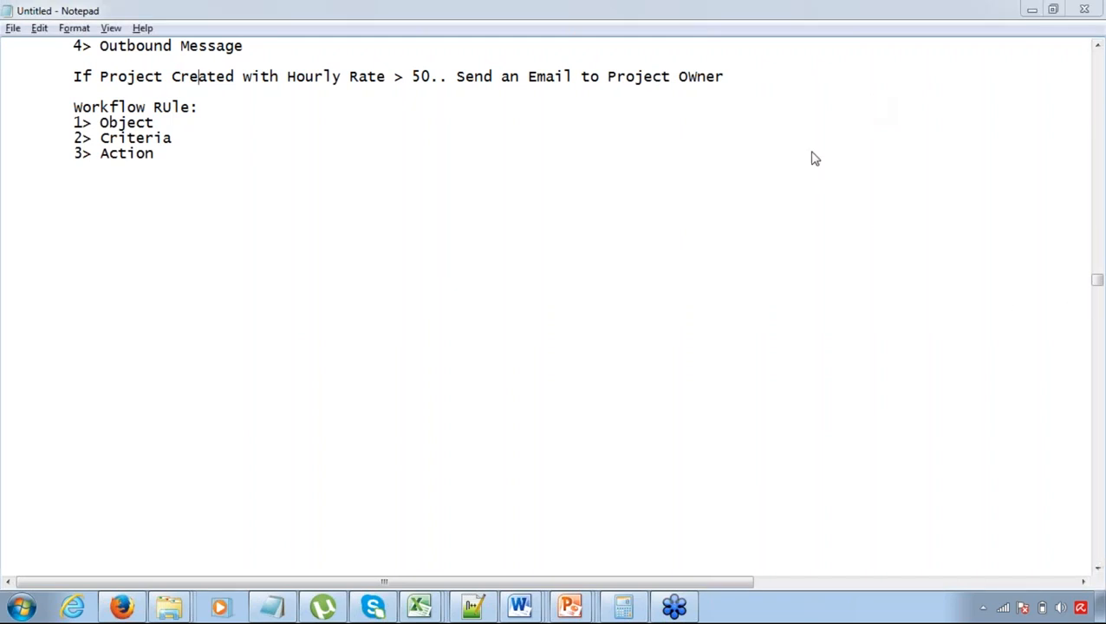
- Complete the first two Workflow RUle items as 'Object : Project' and 'Criteria HR > 50'
{"action": "left_click", "coordinate": [180, 125]}
{"action": "type", "text": ": Project"}
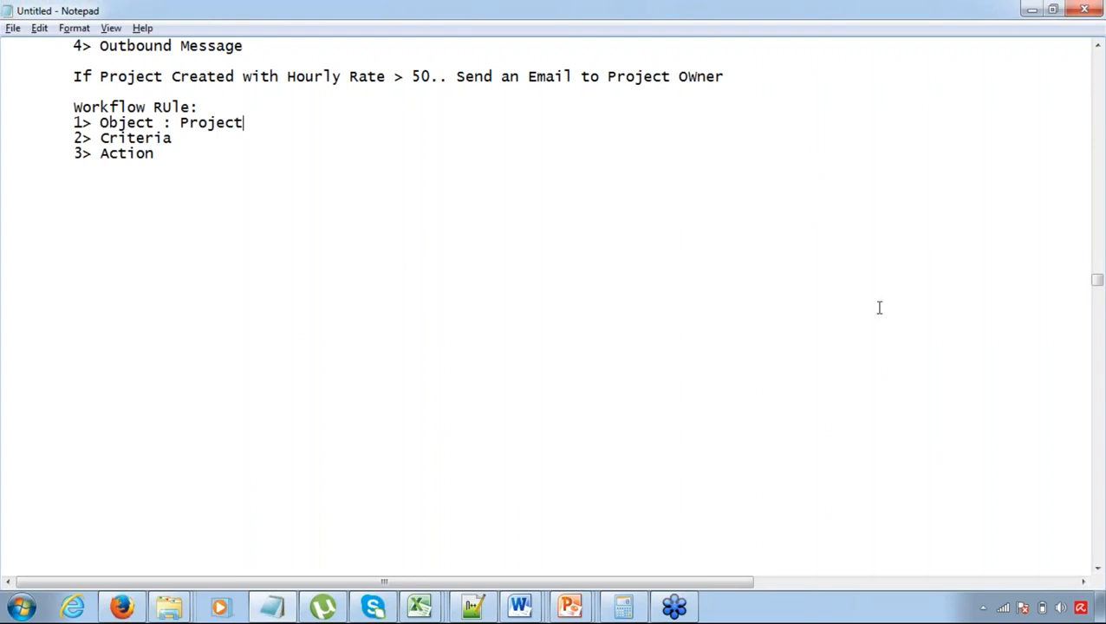
{"action": "left_click", "coordinate": [1097, 299]}
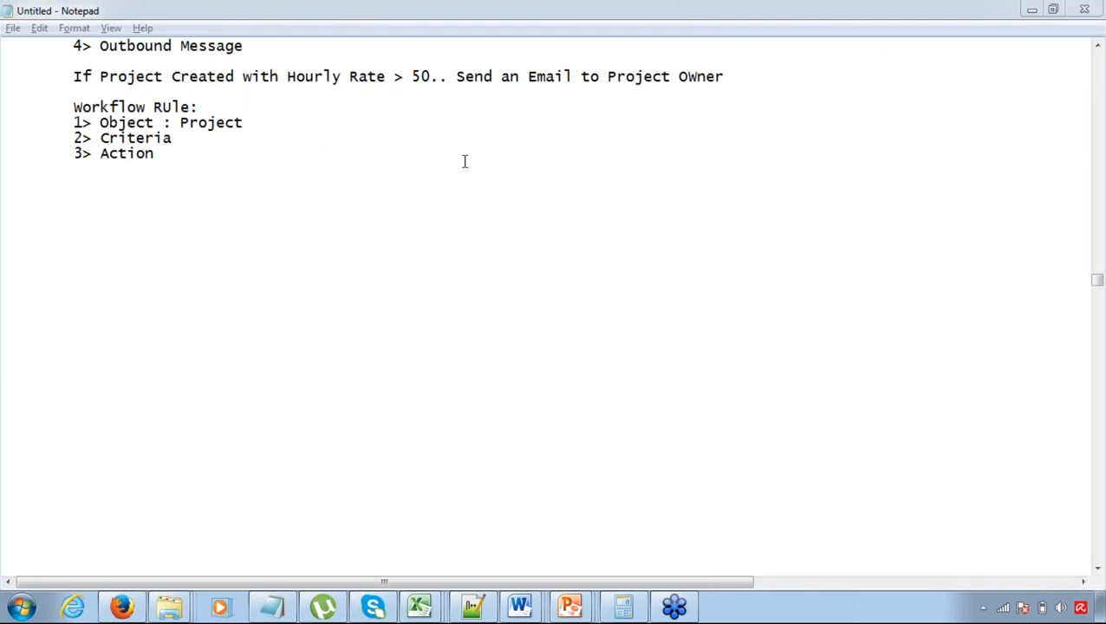
{"action": "left_click", "coordinate": [259, 137]}
{"action": "type", "text": "HR > 5"}
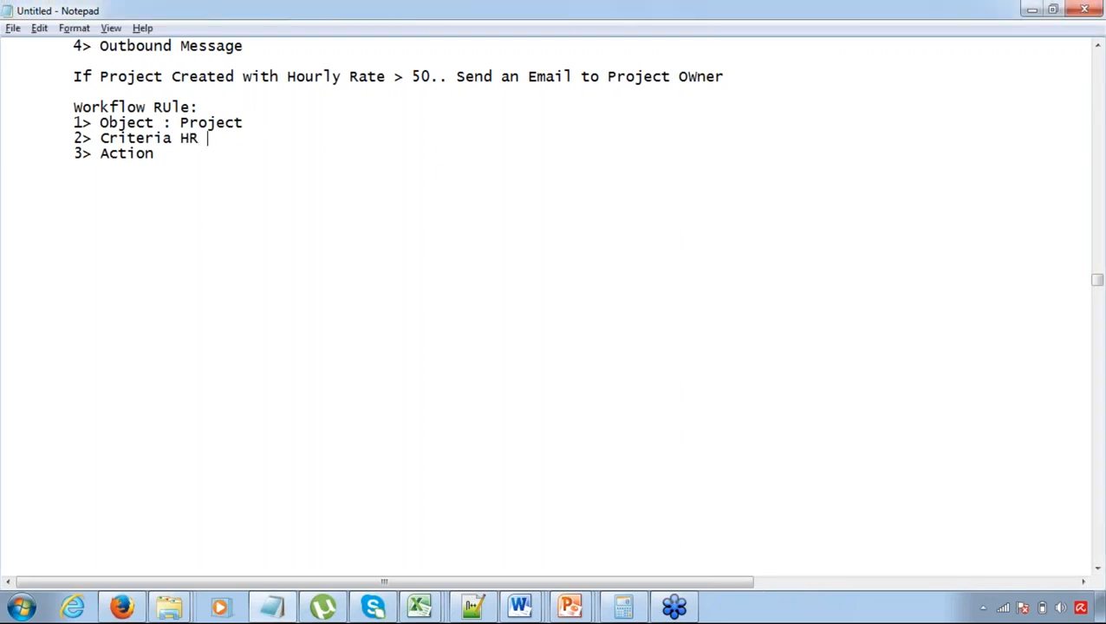
{"action": "type", "text": "0"}
{"action": "left_click", "coordinate": [1098, 293]}
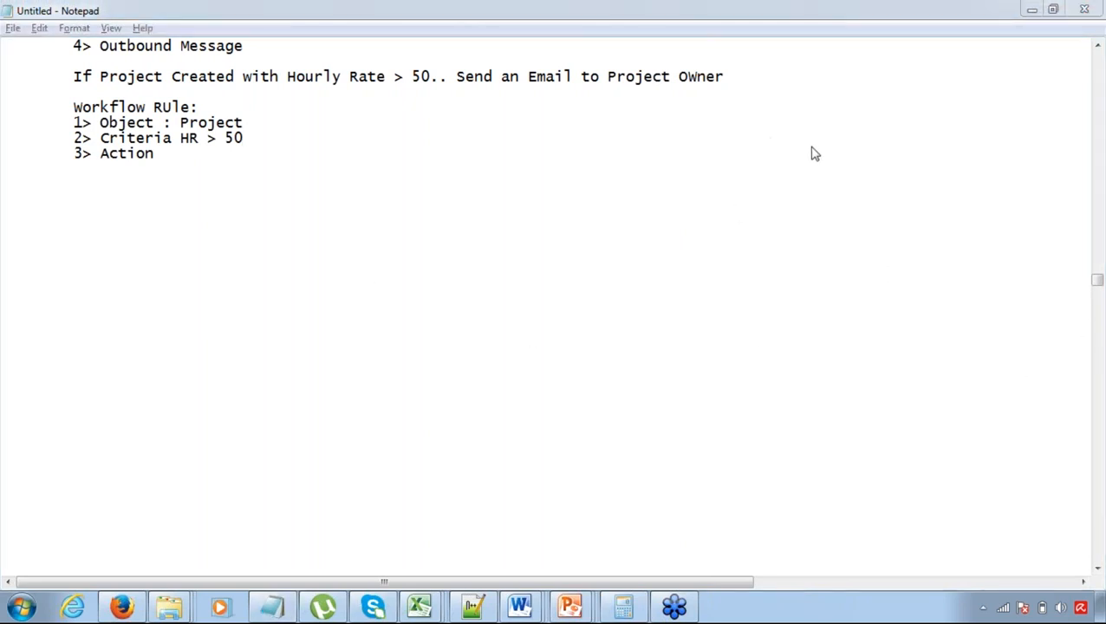
- Complete the third Workflow RUle item as 'Action : send email to Project Owner'
{"action": "left_click", "coordinate": [288, 164]}
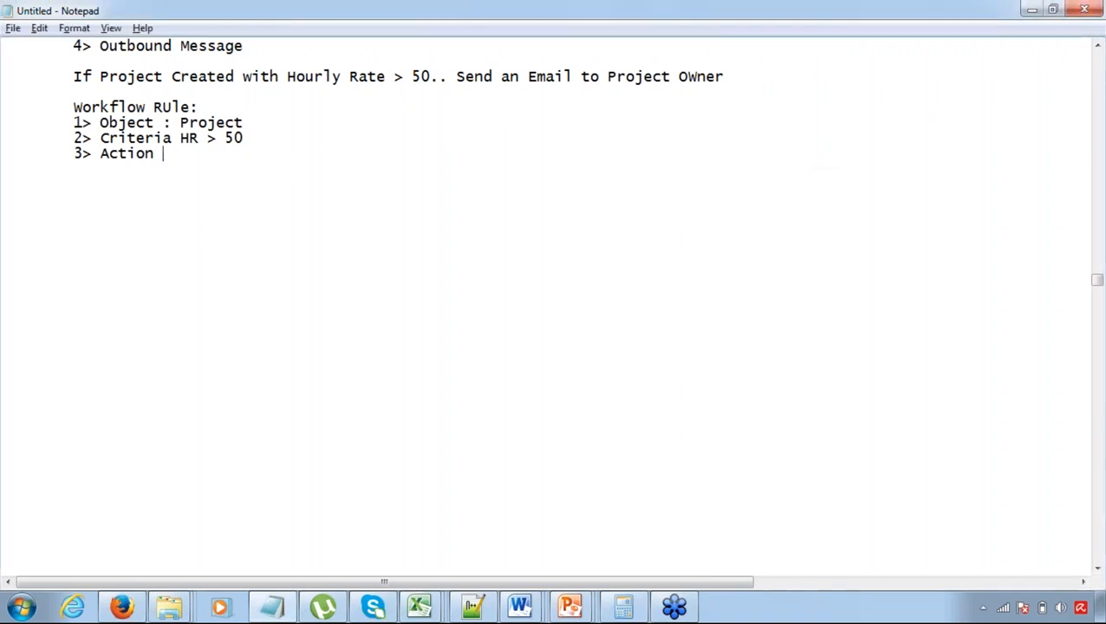
{"action": "type", "text": ": send email to"}
{"action": "type", "text": "Project "}
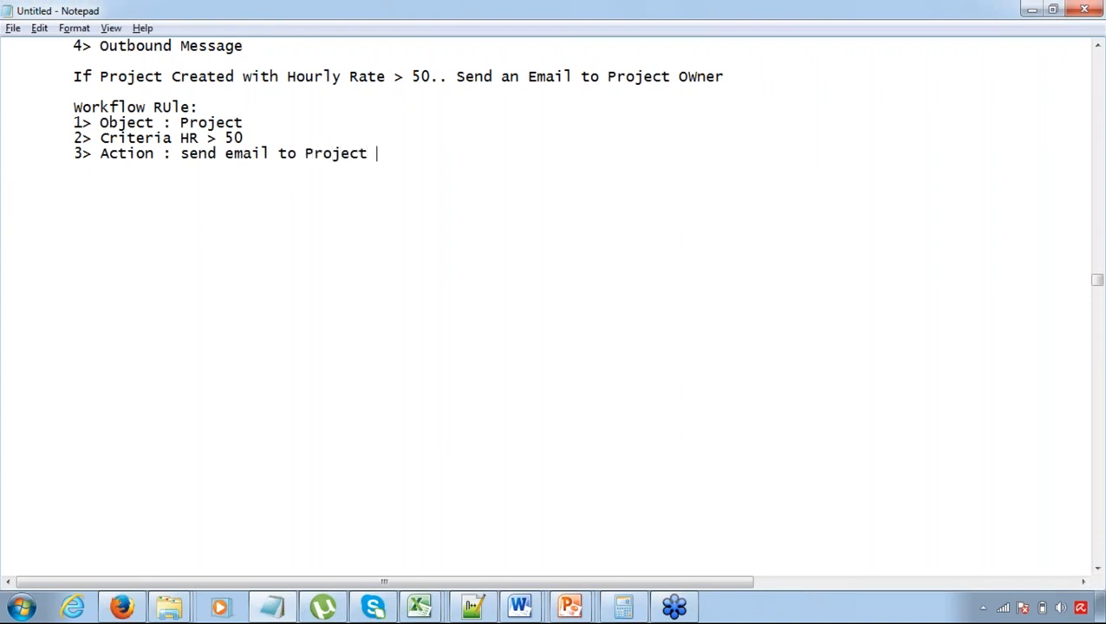
{"action": "type", "text": "Owner"}
{"action": "left_click", "coordinate": [1101, 300]}
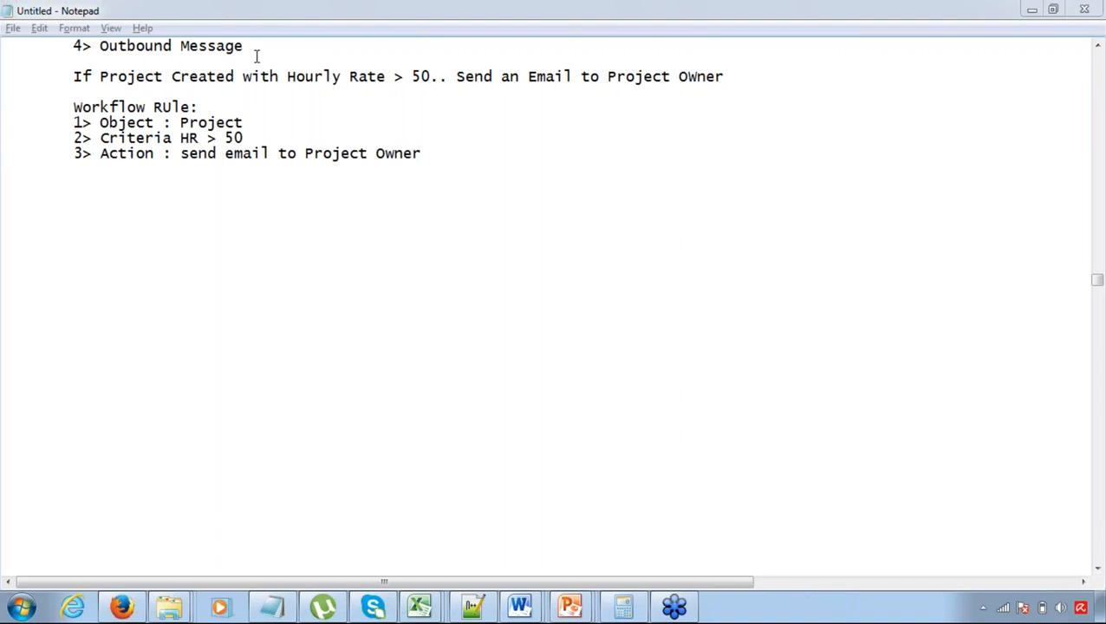
- Review the completed Object, Criteria and Action entries of the Workflow RUle list one by one
{"action": "left_click", "coordinate": [110, 128]}
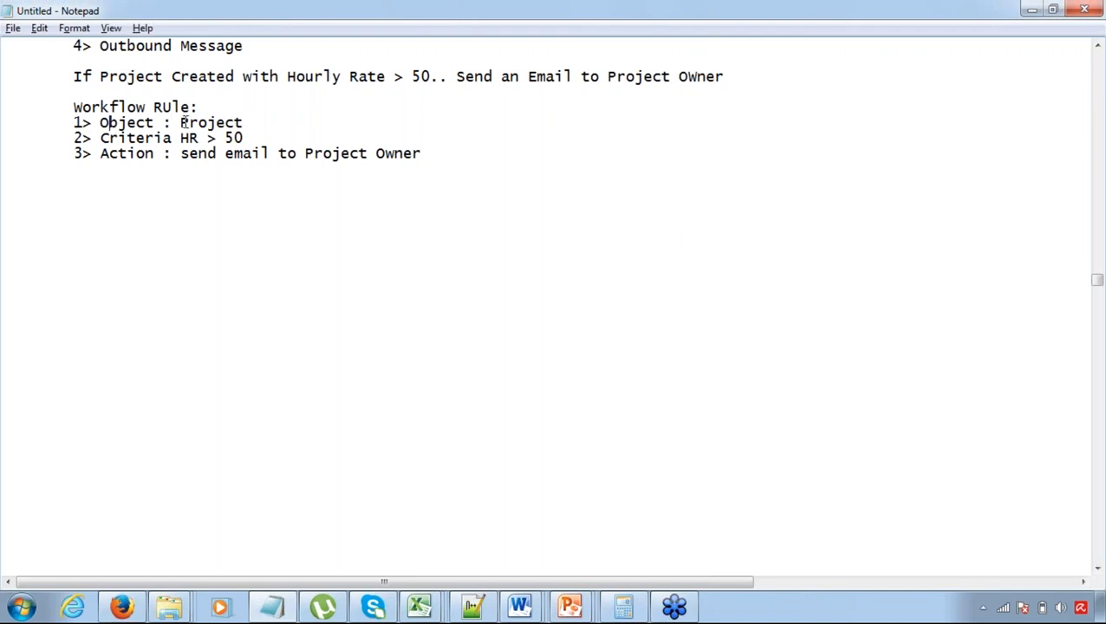
{"action": "left_click_drag", "start_coordinate": [163, 123], "coordinate": [243, 141]}
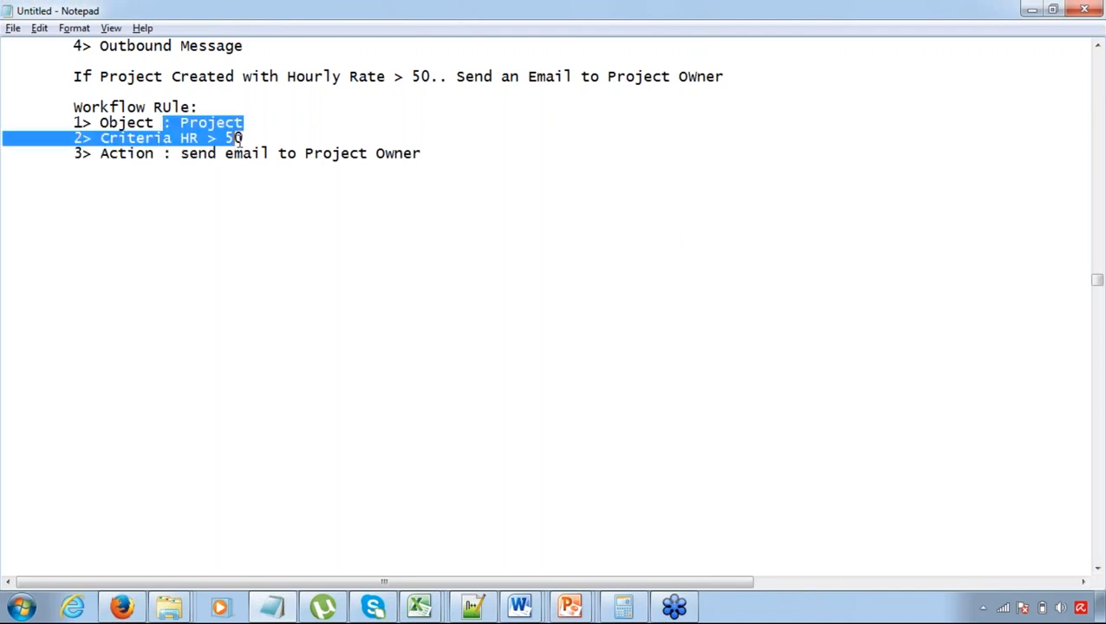
{"action": "left_click", "coordinate": [136, 157]}
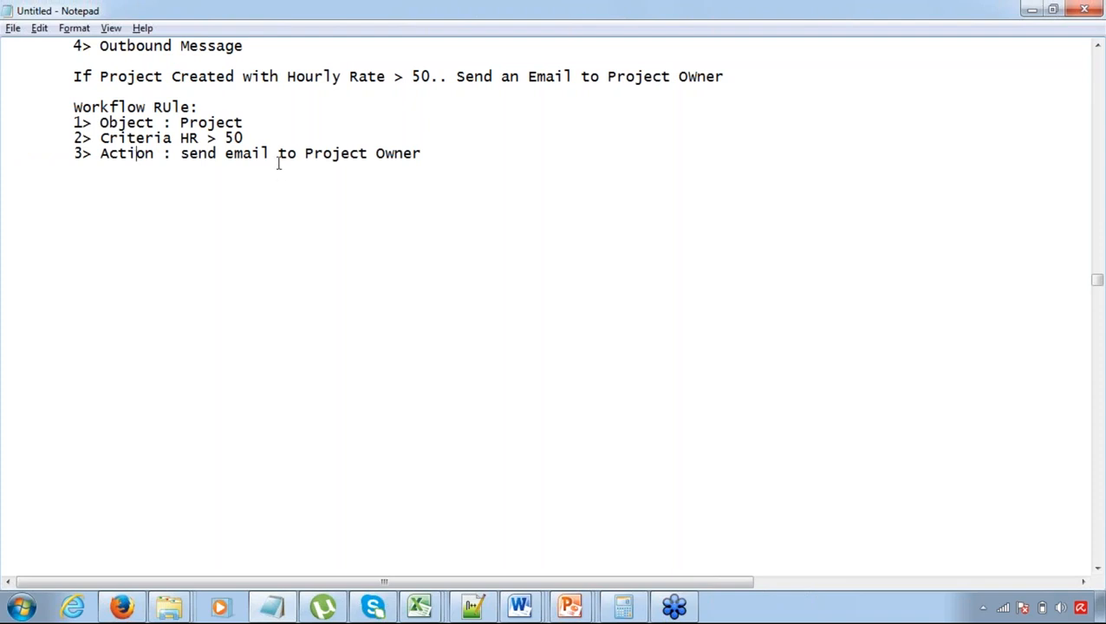
- Insert an indented 'Rule Criteria -' line below the Criteria item, leaving a blank line before Action
{"action": "left_click", "coordinate": [260, 139]}
{"action": "key", "text": "Return"}
{"action": "key", "text": "Return"}
{"action": "key", "text": "Up"}
{"action": "key", "text": "Tab"}
{"action": "type", "text": "Rule Criteria -"}
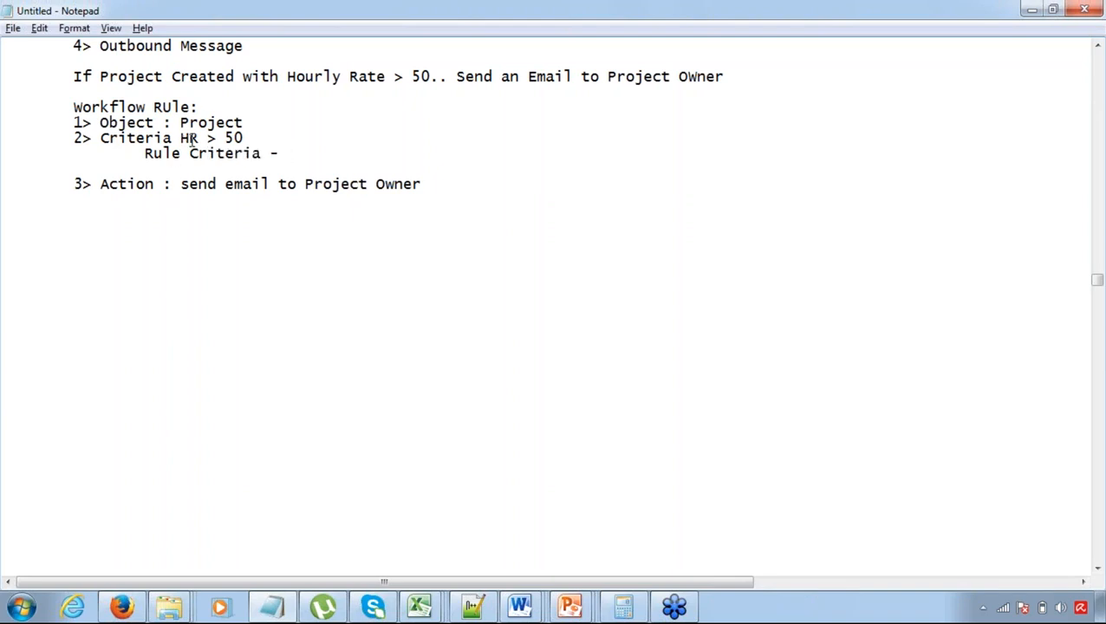
- Move 'HR > 50' from the Criteria item to the end of the Rule Criteria line
{"action": "left_click_drag", "start_coordinate": [181, 138], "coordinate": [254, 139]}
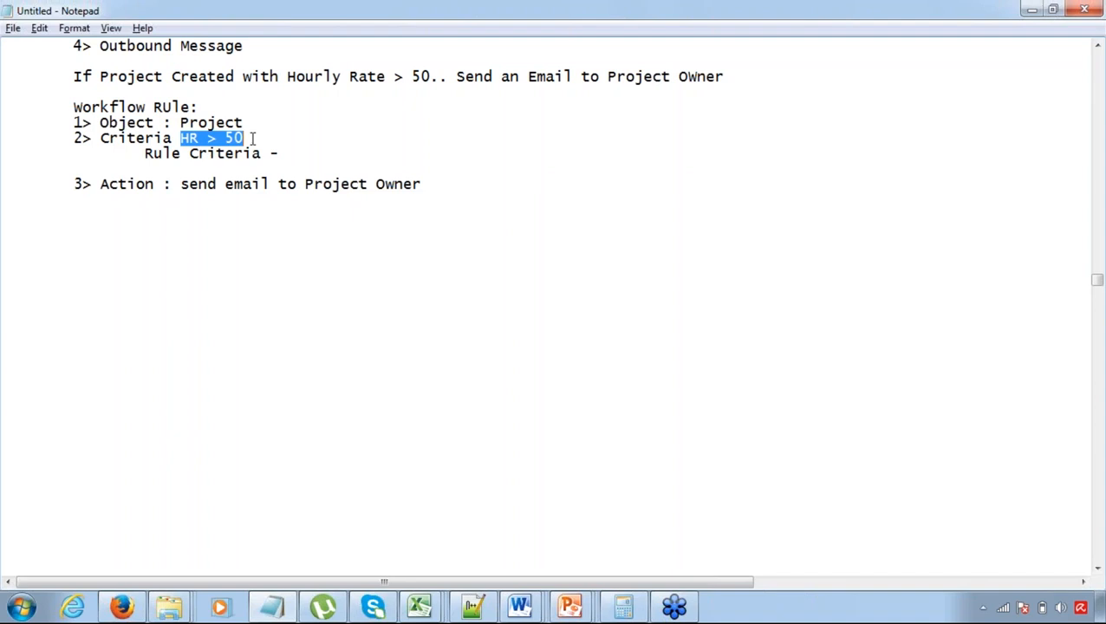
{"action": "key", "text": "ctrl+x"}
{"action": "key", "text": "Down"}
{"action": "key", "text": "End"}
{"action": "key", "text": "ctrl+v"}
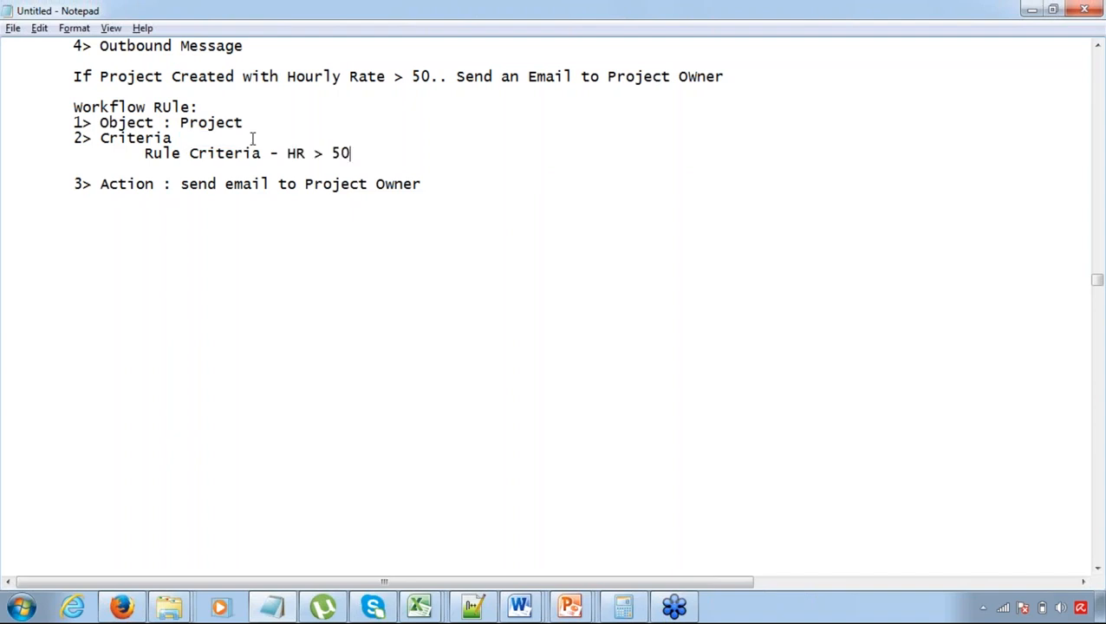
- Add an indented 'Evaluation Criteria -' line below Rule Criteria, followed by a blank line
{"action": "key", "text": "Tab"}
{"action": "key", "text": "Tab"}
{"action": "type", "text": "Evaluat"}
{"action": "key", "text": "BackSpace"}
{"action": "type", "text": "tion Criteria"}
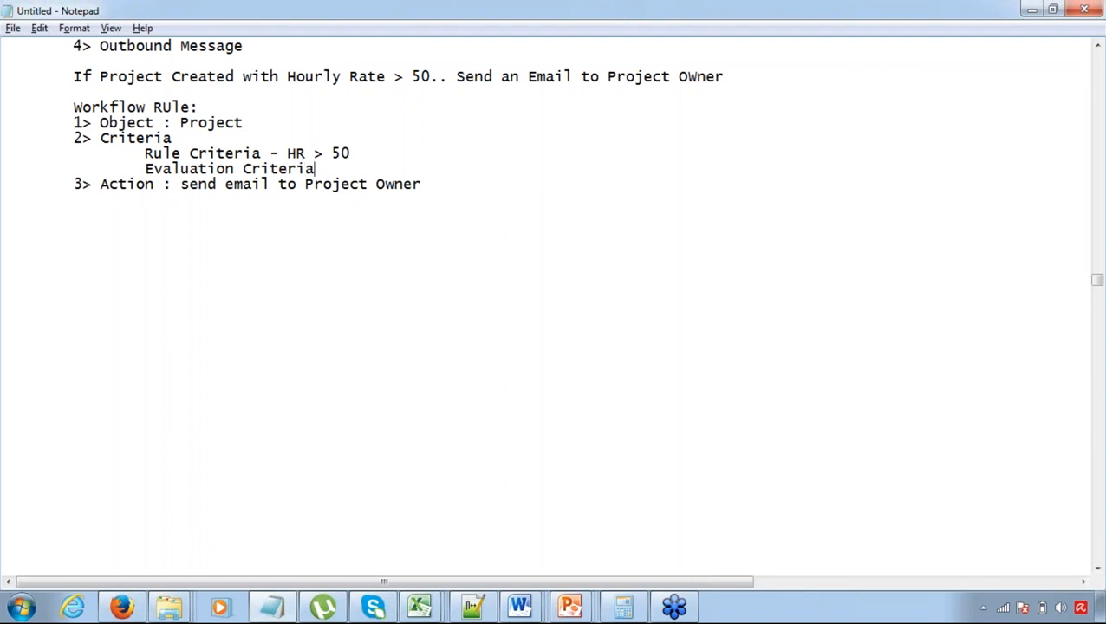
{"action": "type", "text": " -"}
{"action": "key", "text": "Return"}
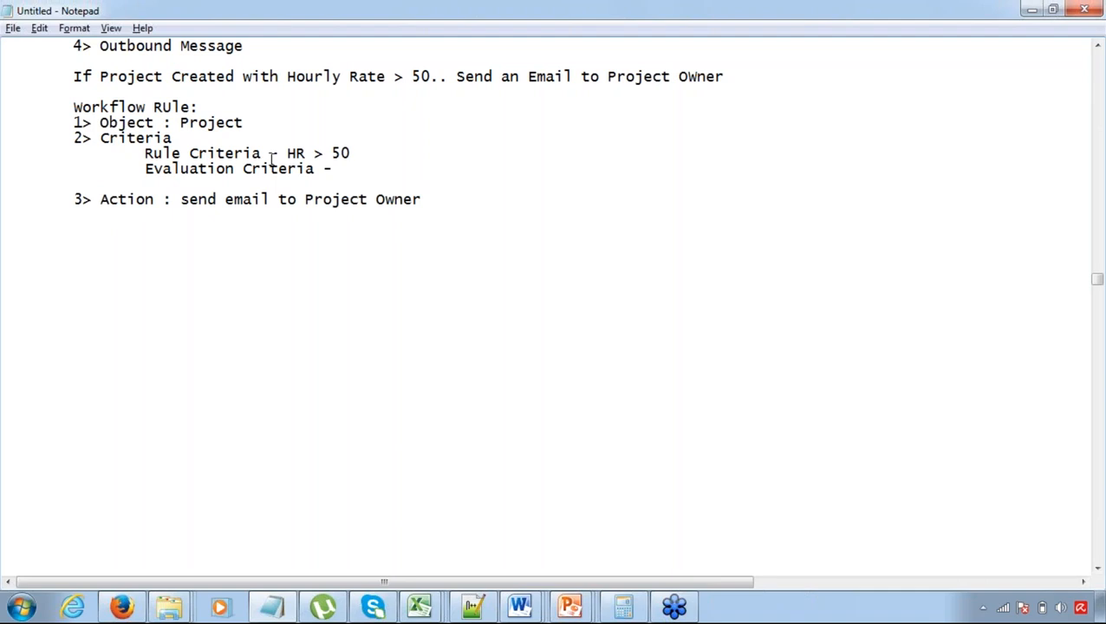
{"action": "left_click_drag", "start_coordinate": [287, 153], "coordinate": [353, 155]}
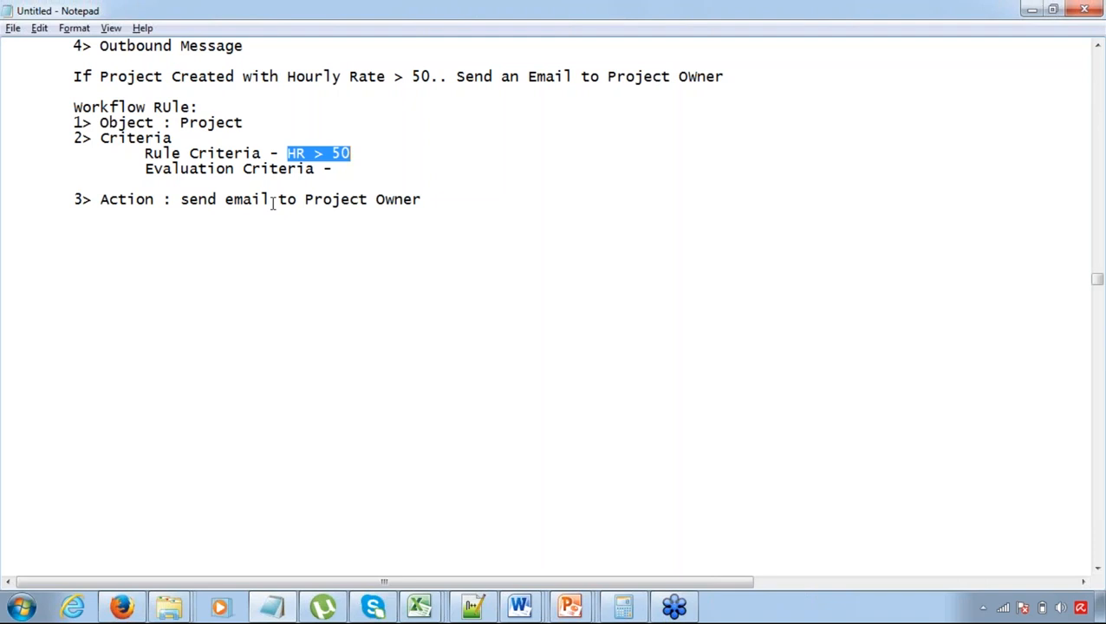
{"action": "left_click", "coordinate": [196, 155]}
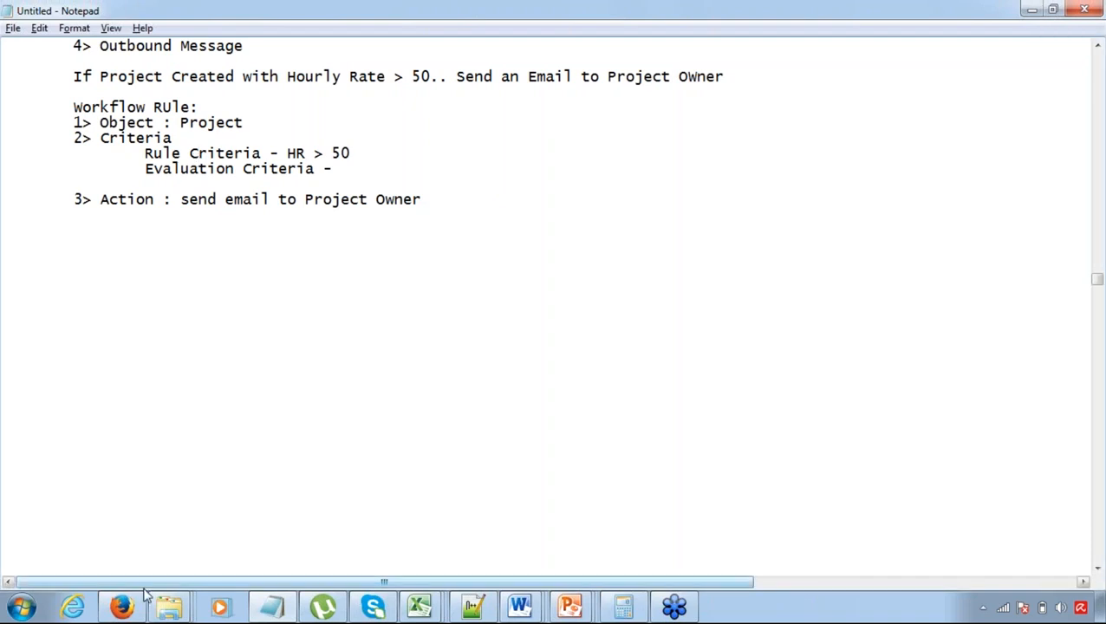
- Switch to Salesforce in Firefox, save project P4 with an Hourly Rate of 130, and edit and save it once more unchanged
{"action": "mouse_move", "coordinate": [121, 607]}
{"action": "left_click", "coordinate": [139, 555]}
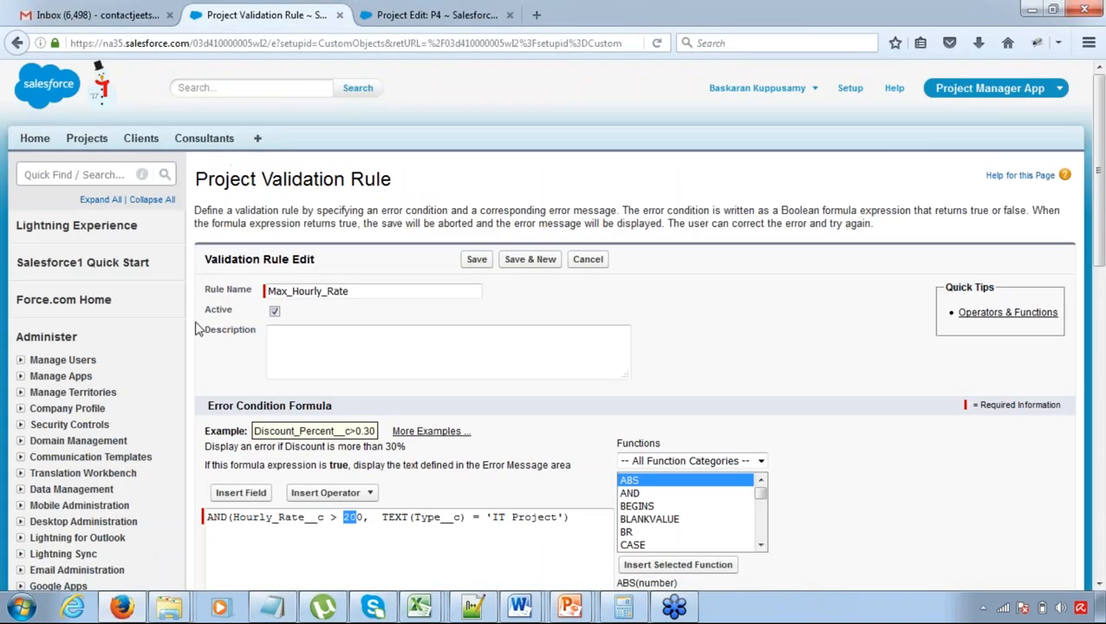
{"action": "left_click", "coordinate": [425, 15]}
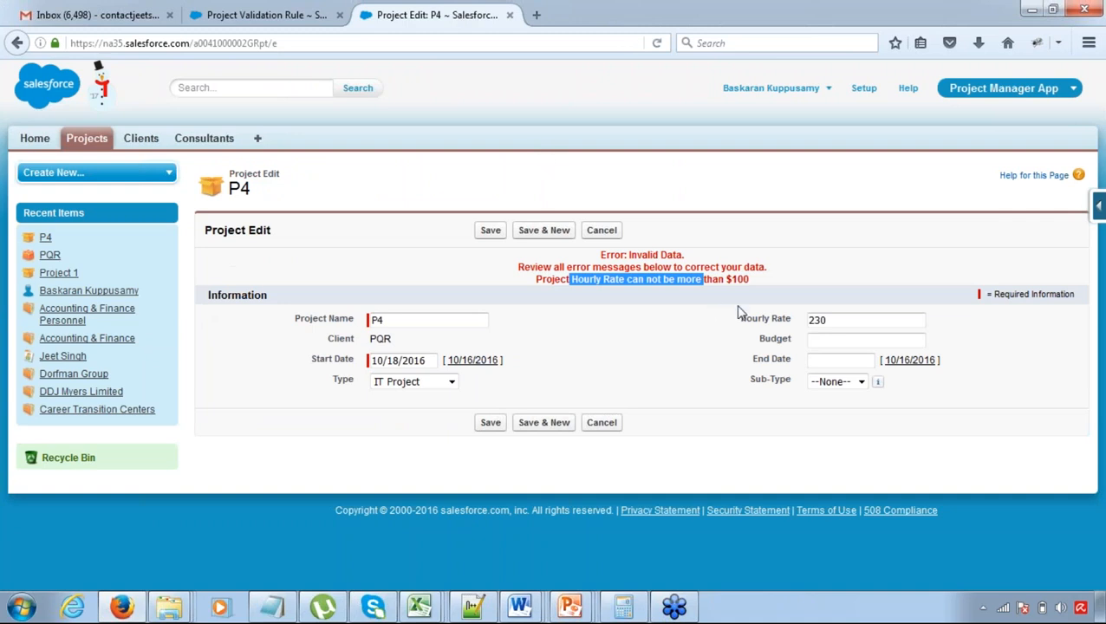
{"action": "left_click", "coordinate": [827, 319]}
{"action": "key", "text": "Left"}
{"action": "key", "text": "Left"}
{"action": "key", "text": "BackSpace"}
{"action": "type", "text": "1"}
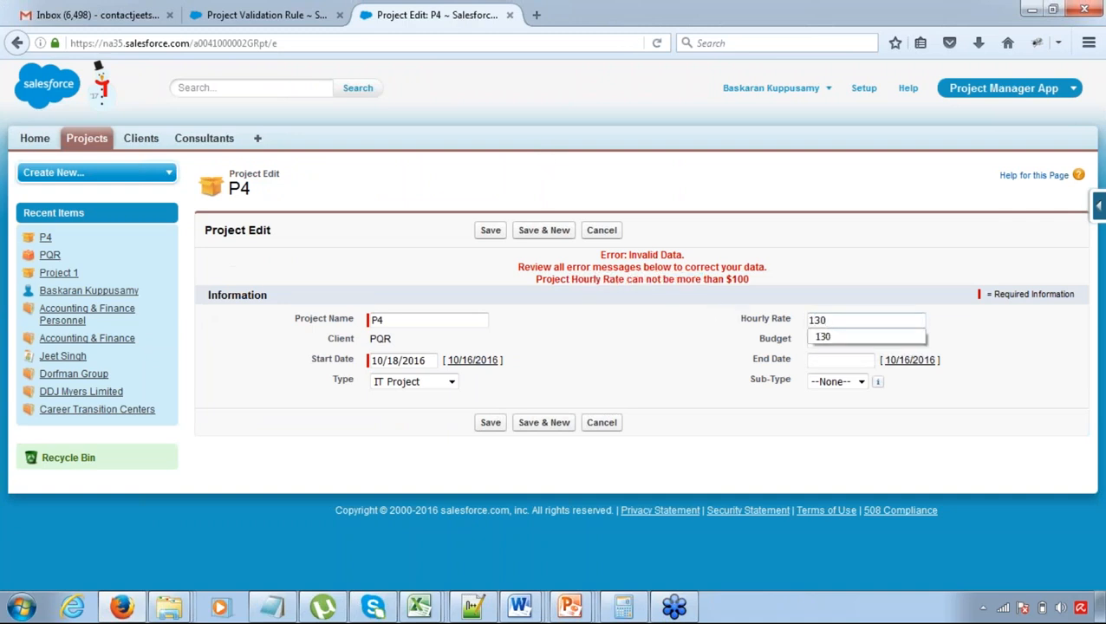
{"action": "left_click", "coordinate": [492, 230]}
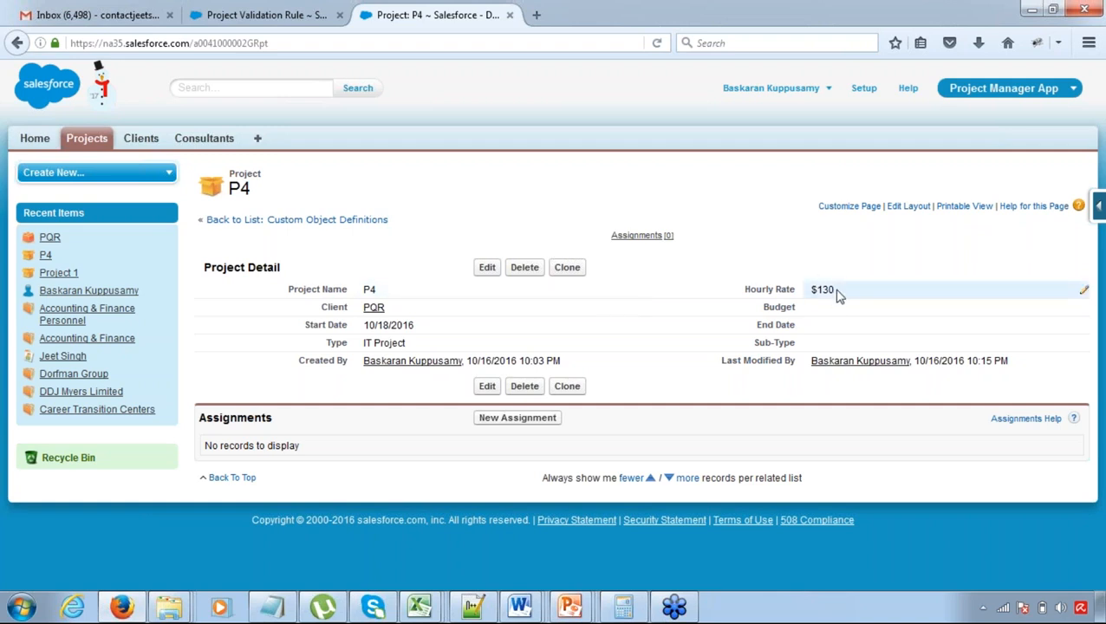
{"action": "left_click", "coordinate": [484, 274]}
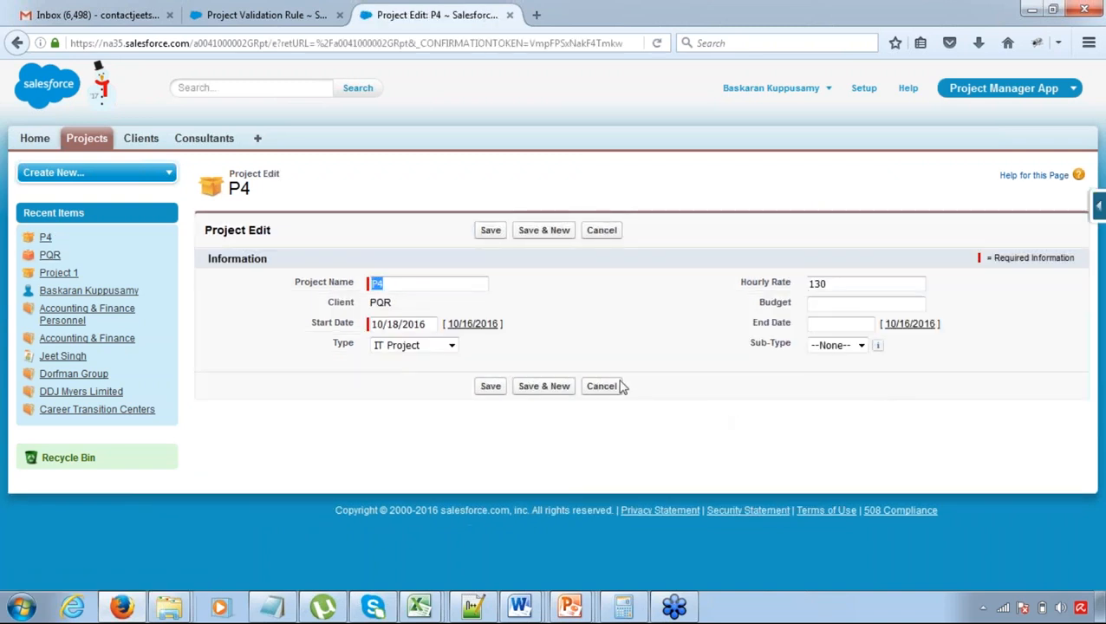
{"action": "left_click", "coordinate": [490, 232]}
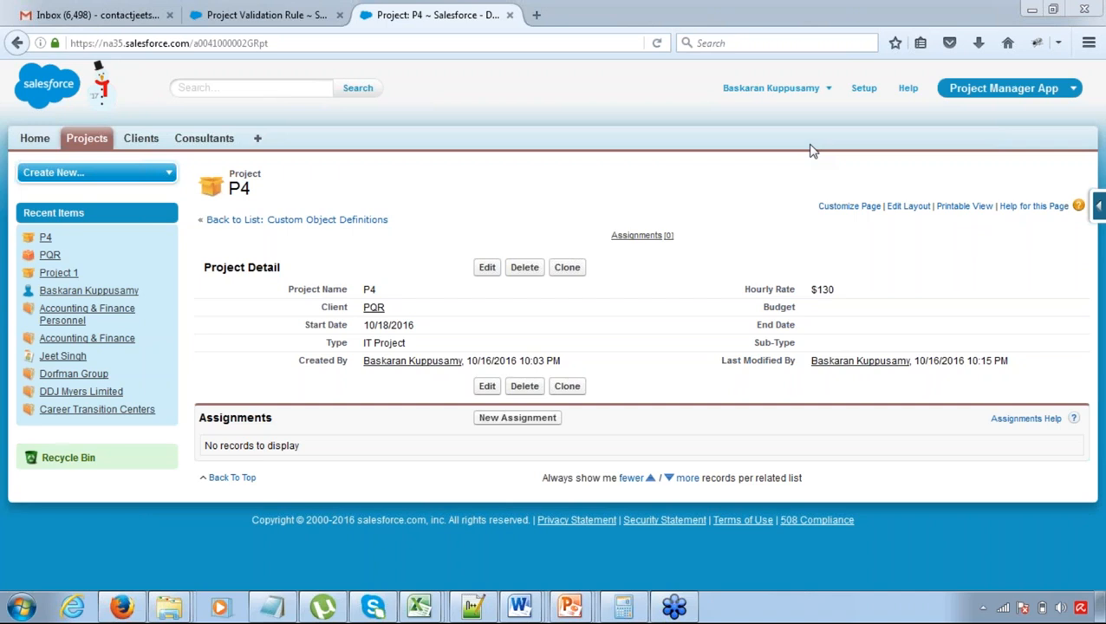
- Switch back to the Notepad notes and review the Evaluation Criteria line
{"action": "left_click", "coordinate": [274, 611]}
{"action": "left_click", "coordinate": [192, 184]}
{"action": "left_click_drag", "start_coordinate": [192, 183], "coordinate": [145, 169]}
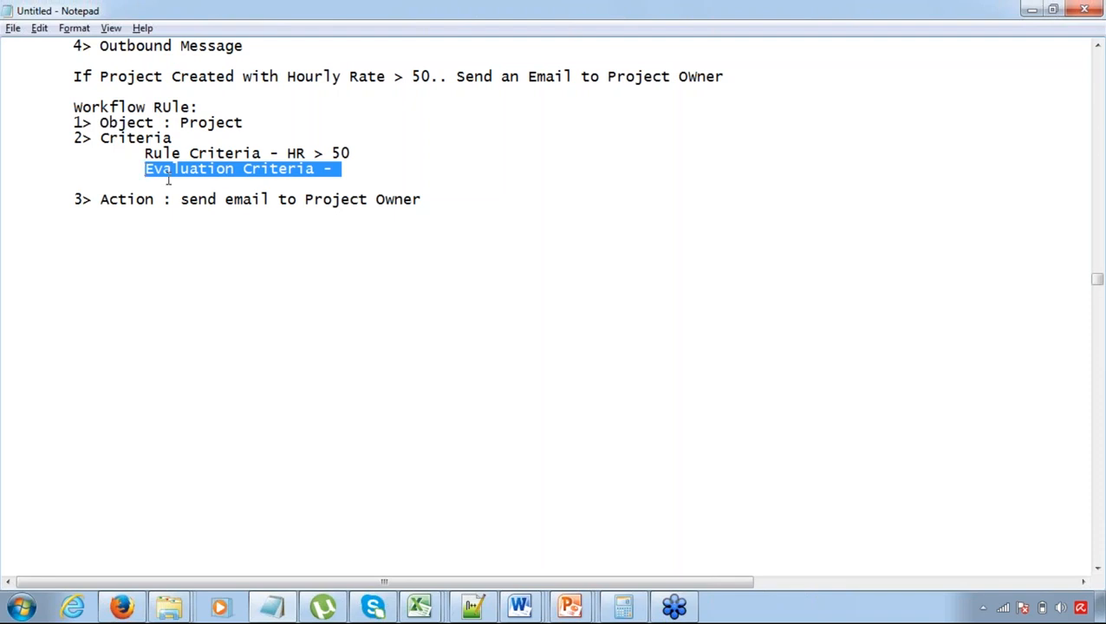
{"action": "left_click", "coordinate": [219, 168]}
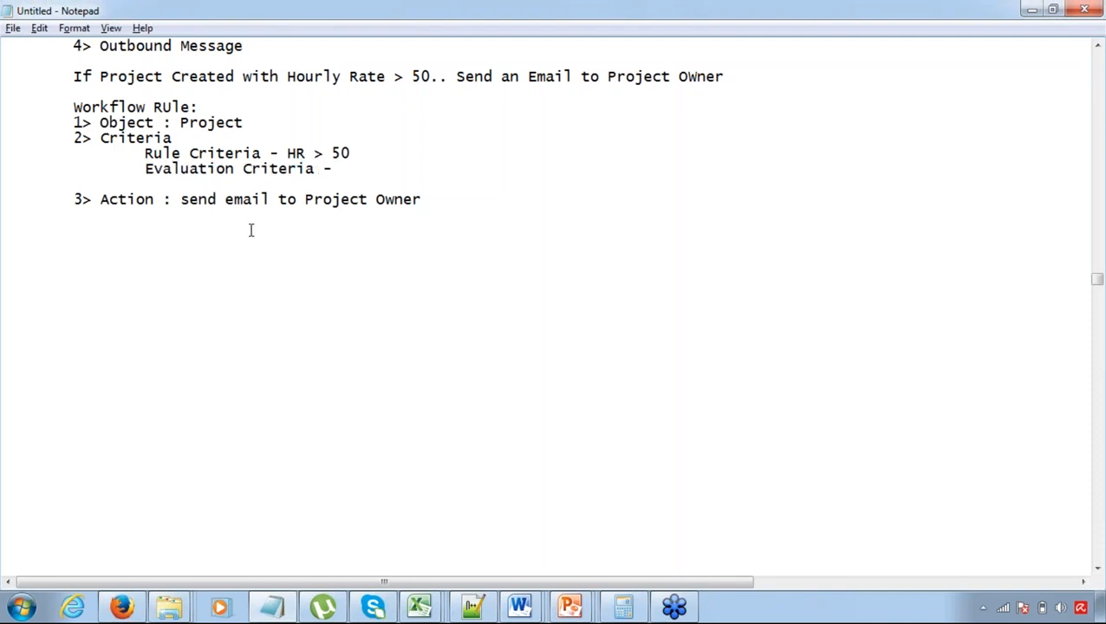
- Return to the Project Validation Rule page in Firefox and open Workflow Rules under Workflow & Approvals in Setup
{"action": "mouse_move", "coordinate": [128, 609]}
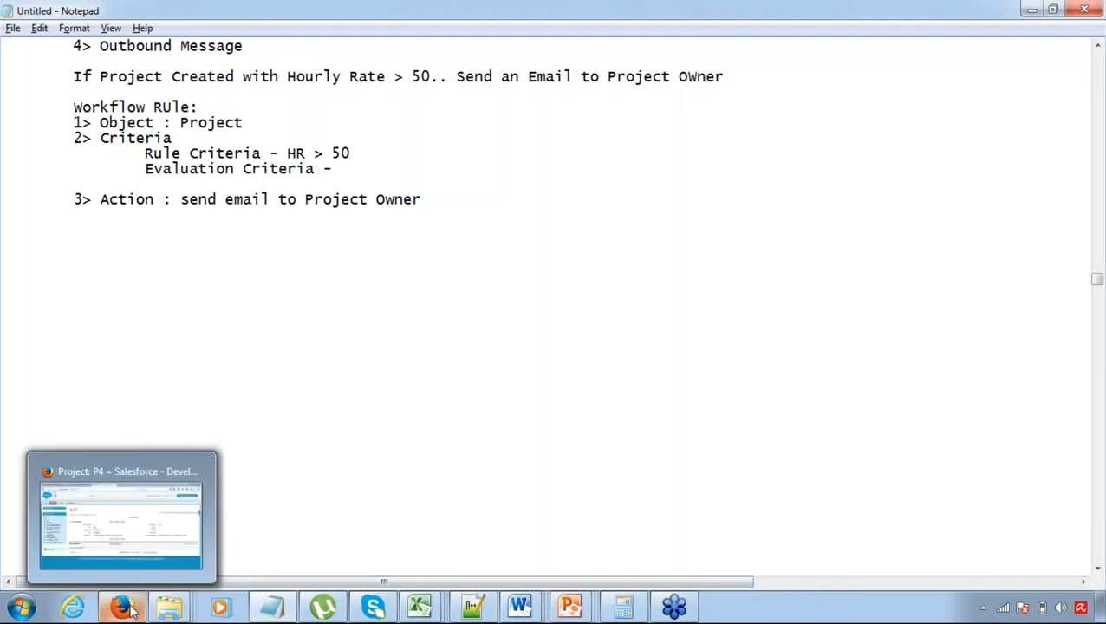
{"action": "left_click", "coordinate": [139, 513]}
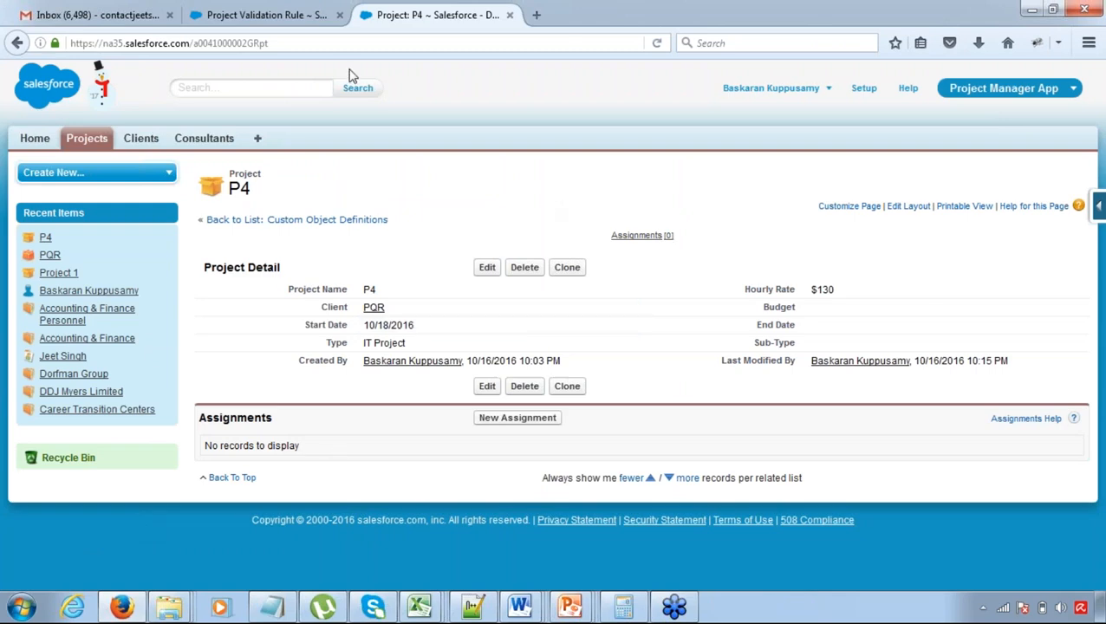
{"action": "left_click", "coordinate": [283, 12]}
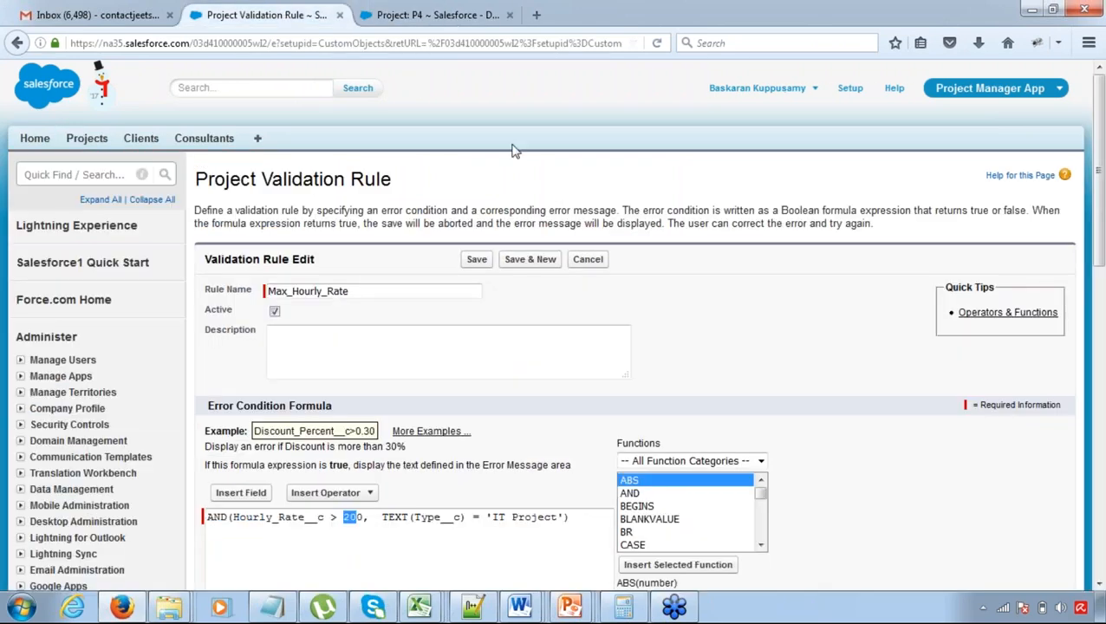
{"action": "left_click", "coordinate": [1099, 585]}
{"action": "scroll", "coordinate": [1099, 586], "scroll_direction": "down", "scroll_amount": 10}
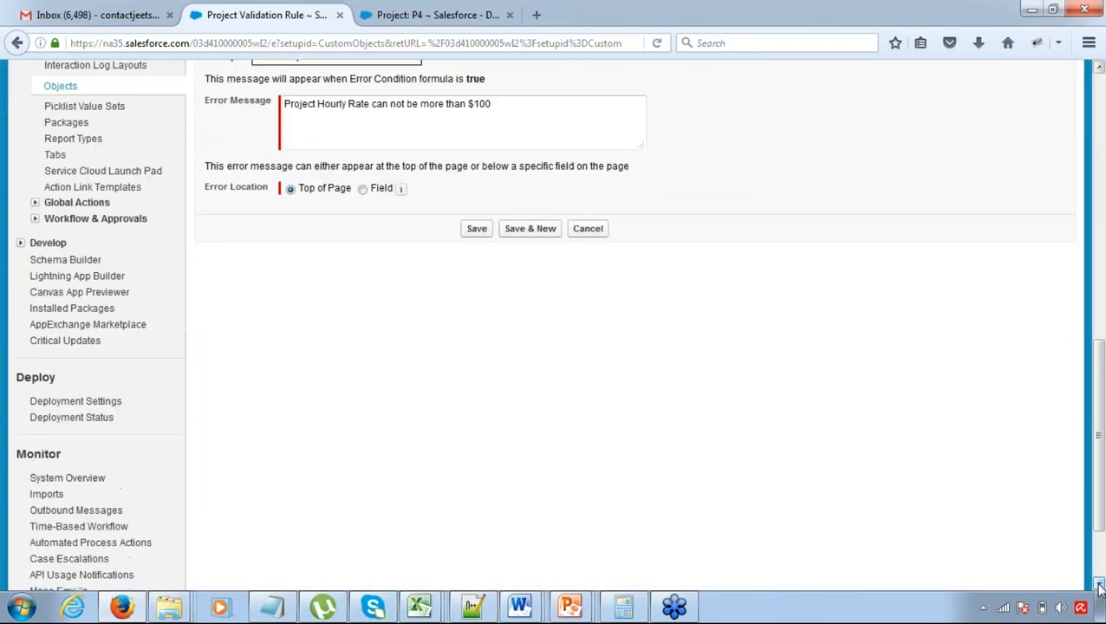
{"action": "left_click", "coordinate": [35, 213]}
{"action": "left_click", "coordinate": [80, 230]}
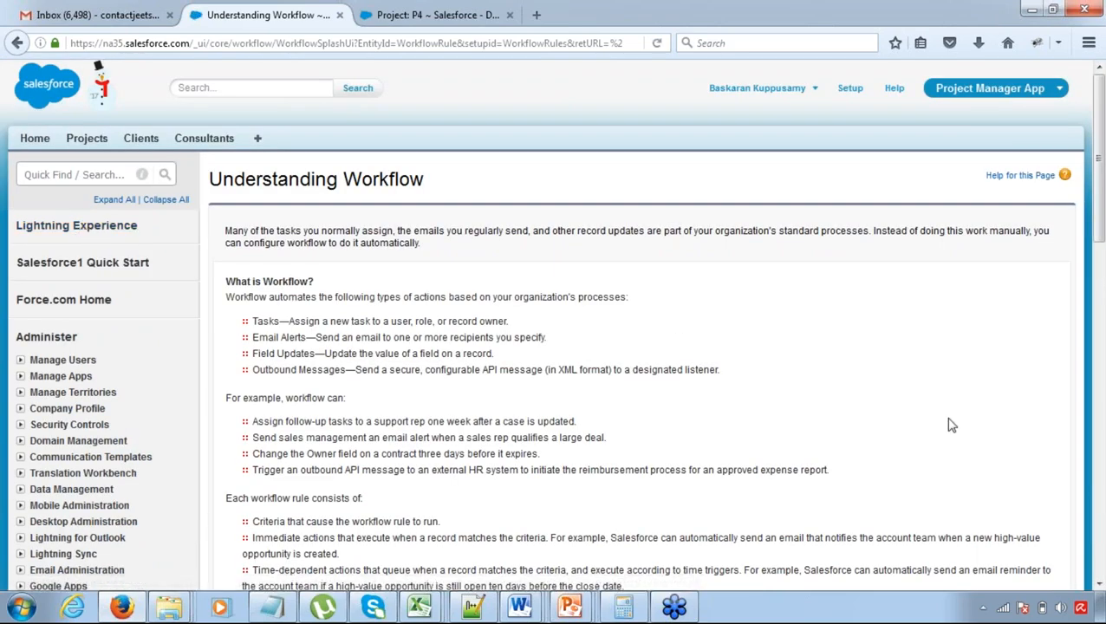
- Review the types of workflow actions on the Understanding Workflow page and continue to the list of all workflow rules
{"action": "scroll", "coordinate": [1099, 586], "scroll_direction": "down", "scroll_amount": 3}
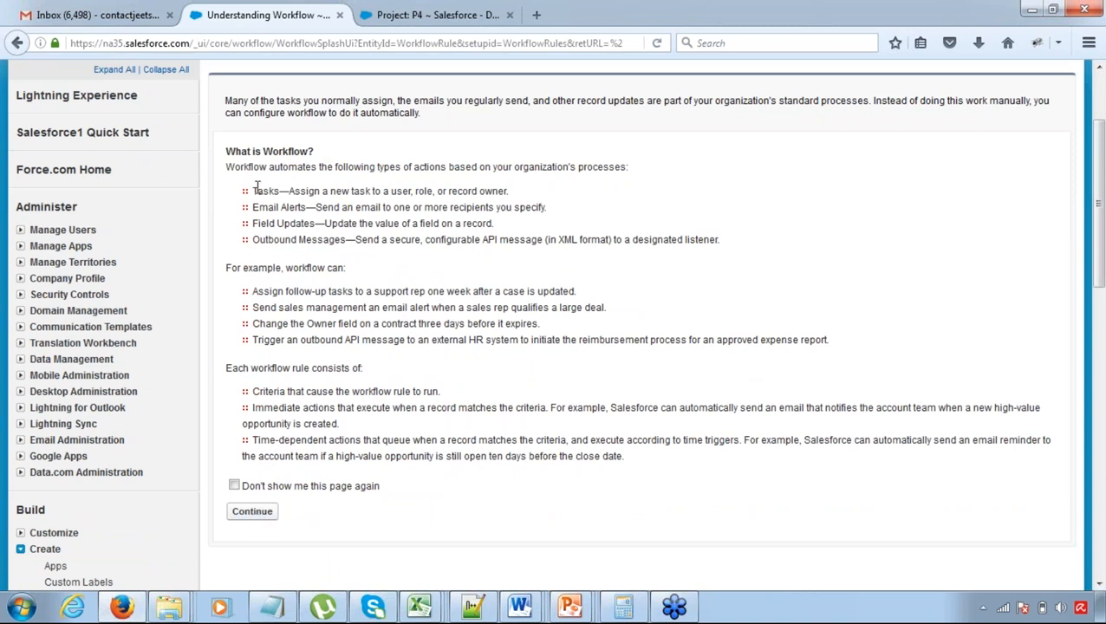
{"action": "left_click_drag", "start_coordinate": [258, 190], "coordinate": [729, 251]}
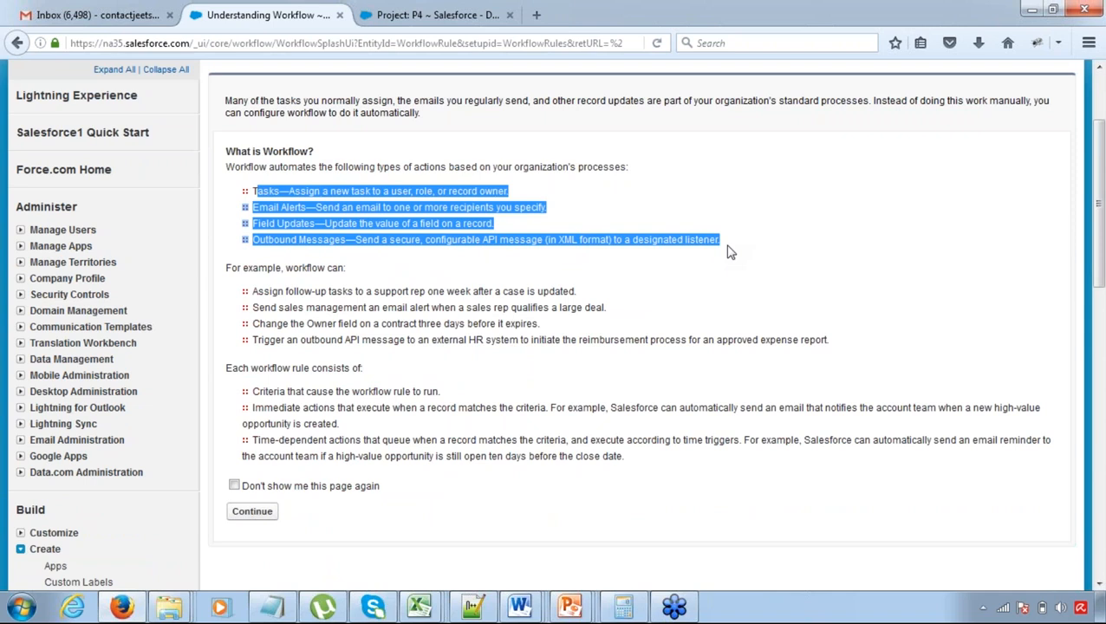
{"action": "left_click", "coordinate": [730, 251]}
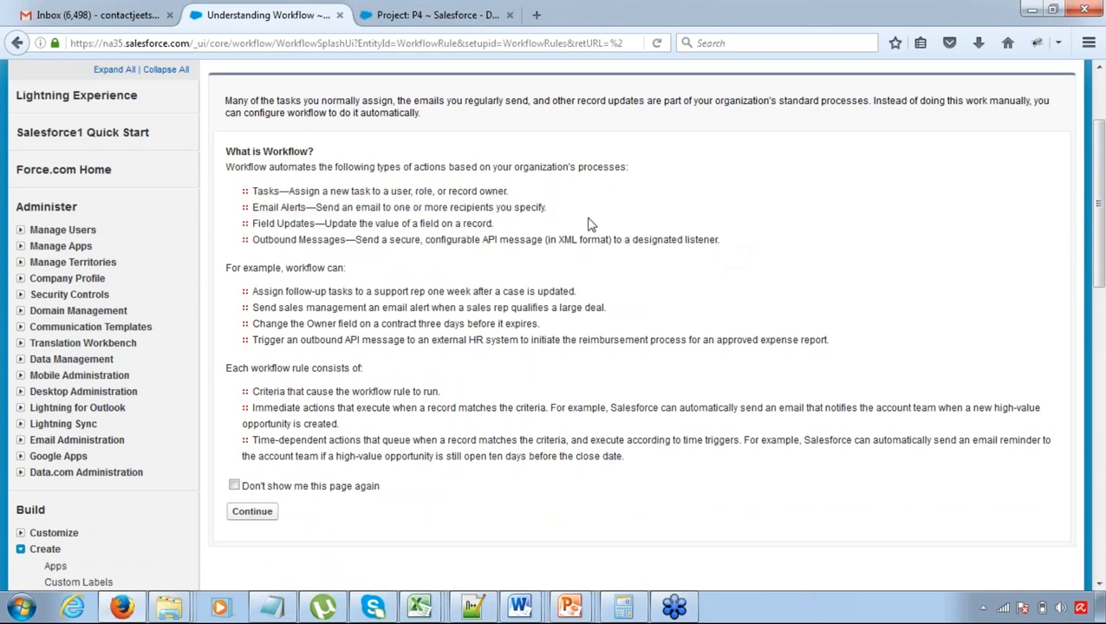
{"action": "left_click", "coordinate": [253, 512]}
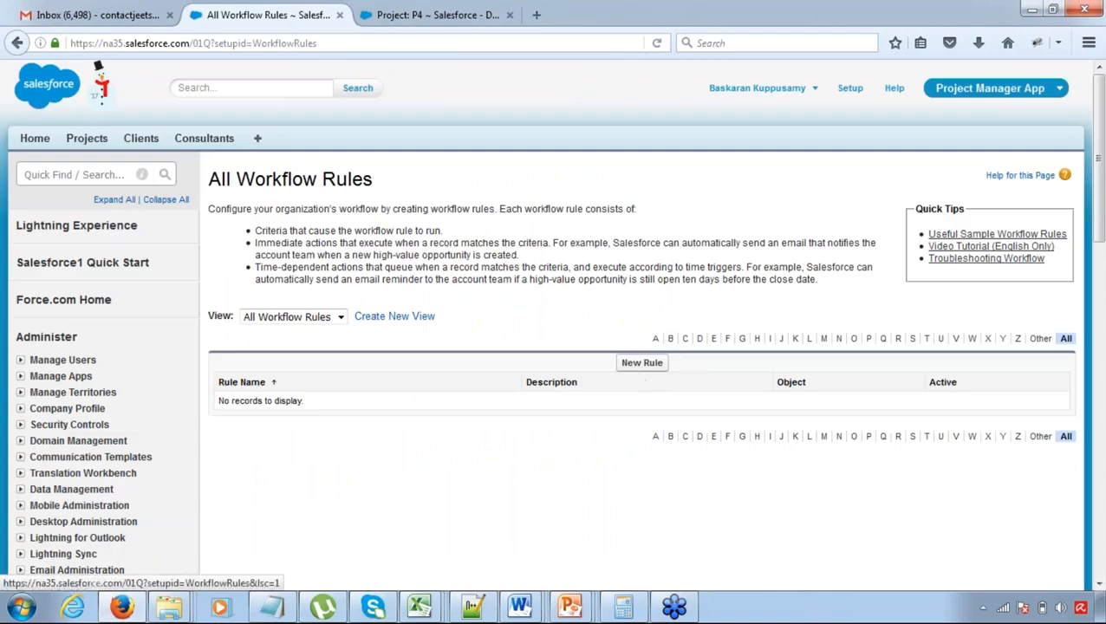
- Start a new workflow rule on the Project object and proceed to its configuration
{"action": "left_click", "coordinate": [651, 372]}
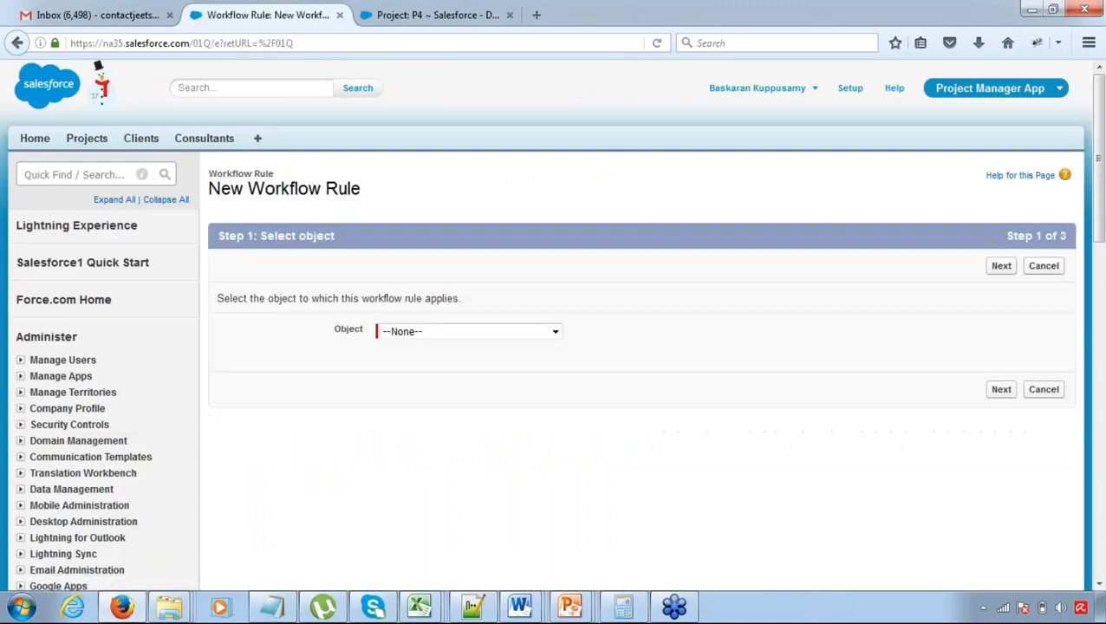
{"action": "left_click", "coordinate": [524, 332]}
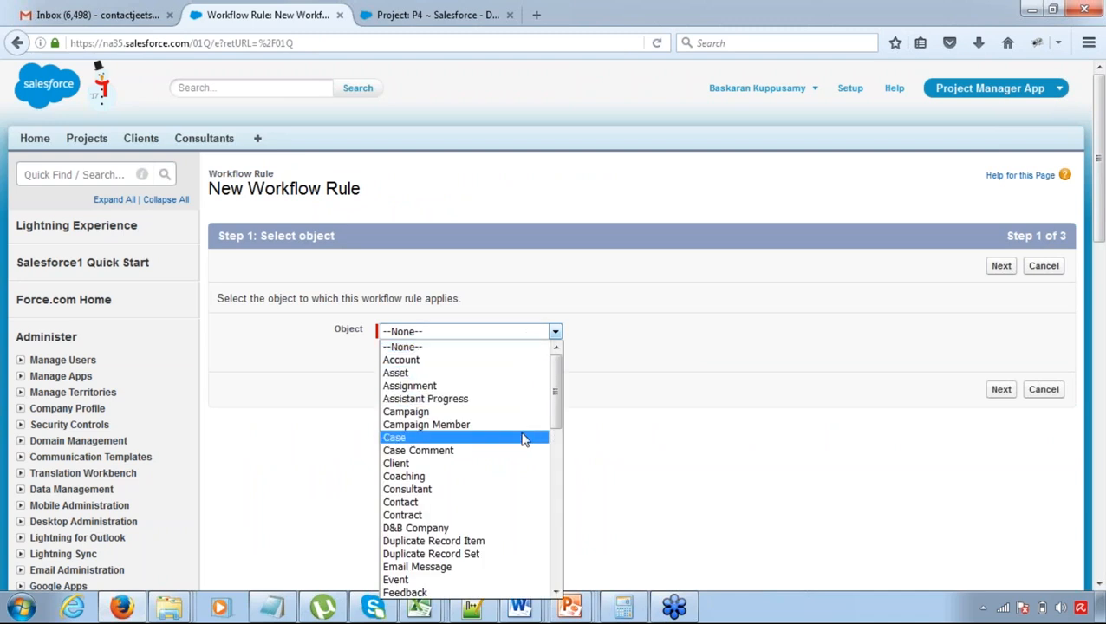
{"action": "key", "text": "p"}
{"action": "key", "text": "Down"}
{"action": "key", "text": "Down"}
{"action": "key", "text": "Down"}
{"action": "key", "text": "Down"}
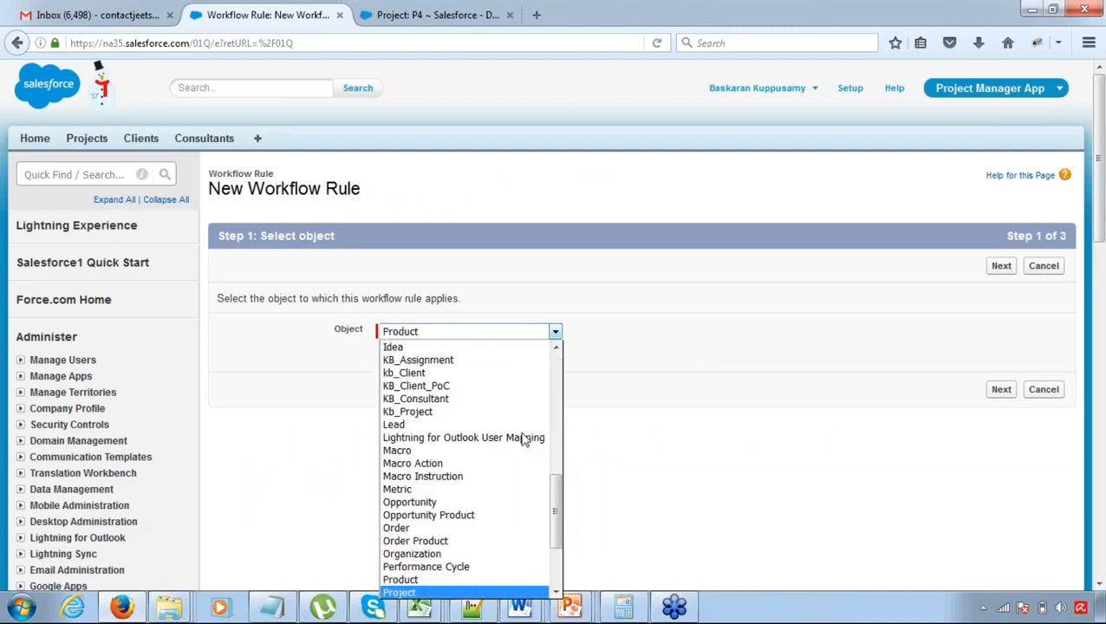
{"action": "key", "text": "Up"}
{"action": "key", "text": "Up"}
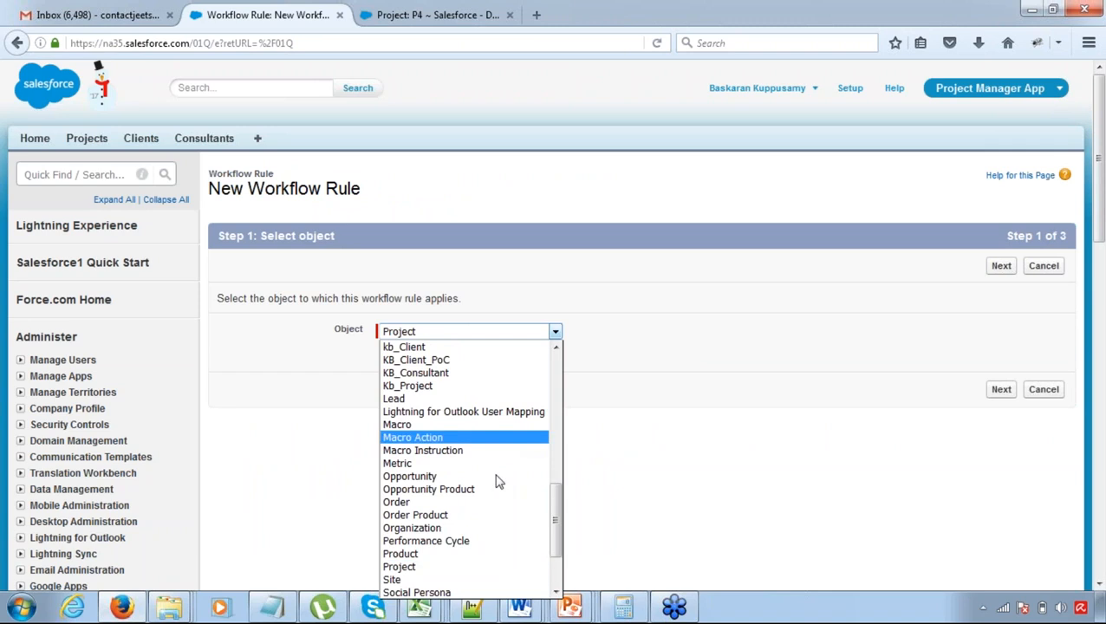
{"action": "left_click", "coordinate": [476, 567]}
{"action": "left_click", "coordinate": [999, 267]}
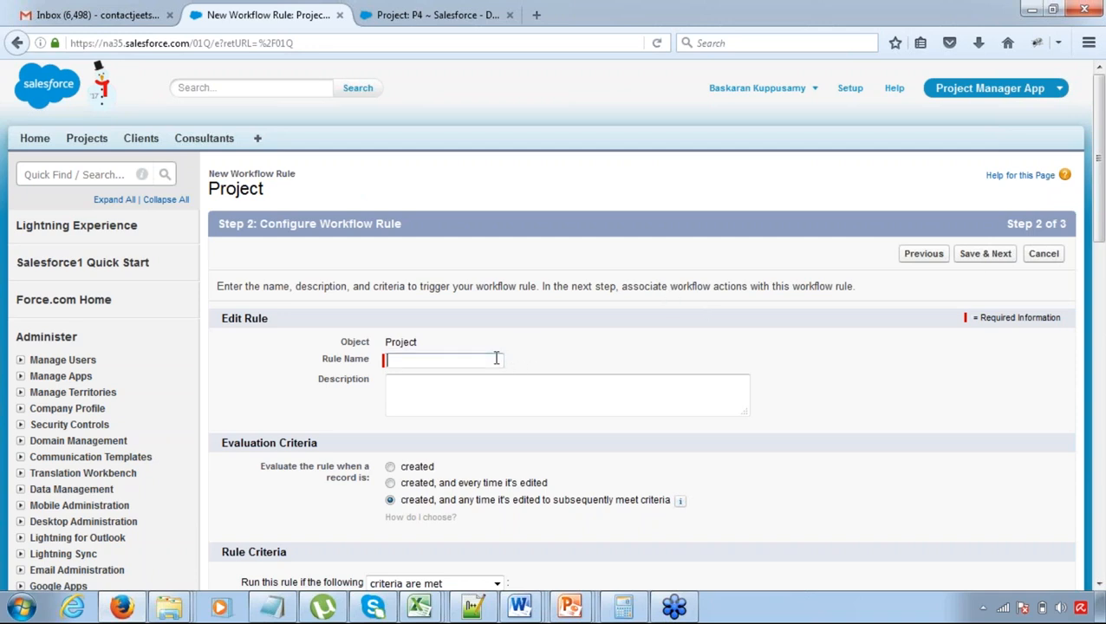
- Name the workflow rule Rule123 and leave its description empty
{"action": "type", "text": "R"}
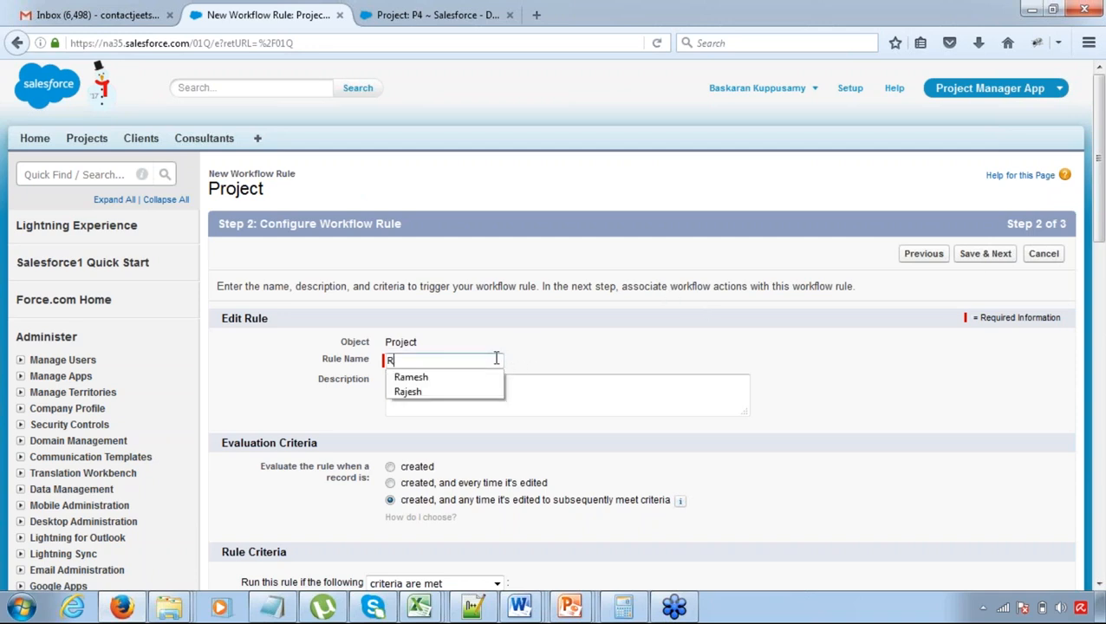
{"action": "type", "text": "ule123"}
{"action": "key", "text": "Tab"}
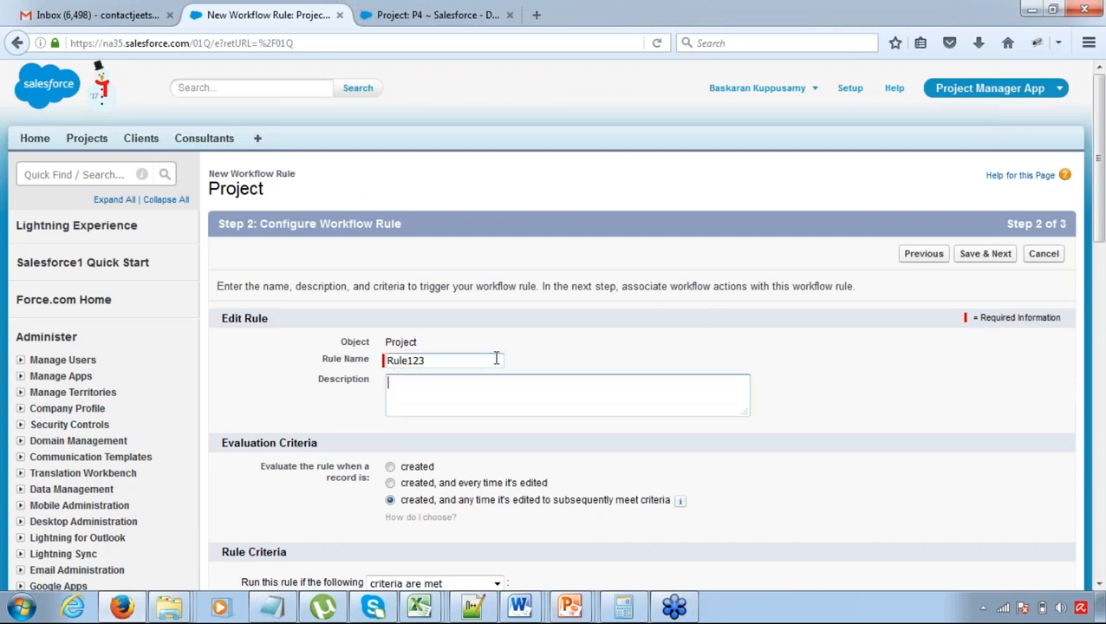
- Review the evaluation options and set the rule to evaluate only when a record is created
{"action": "left_click", "coordinate": [1098, 585]}
{"action": "left_click", "coordinate": [1098, 585]}
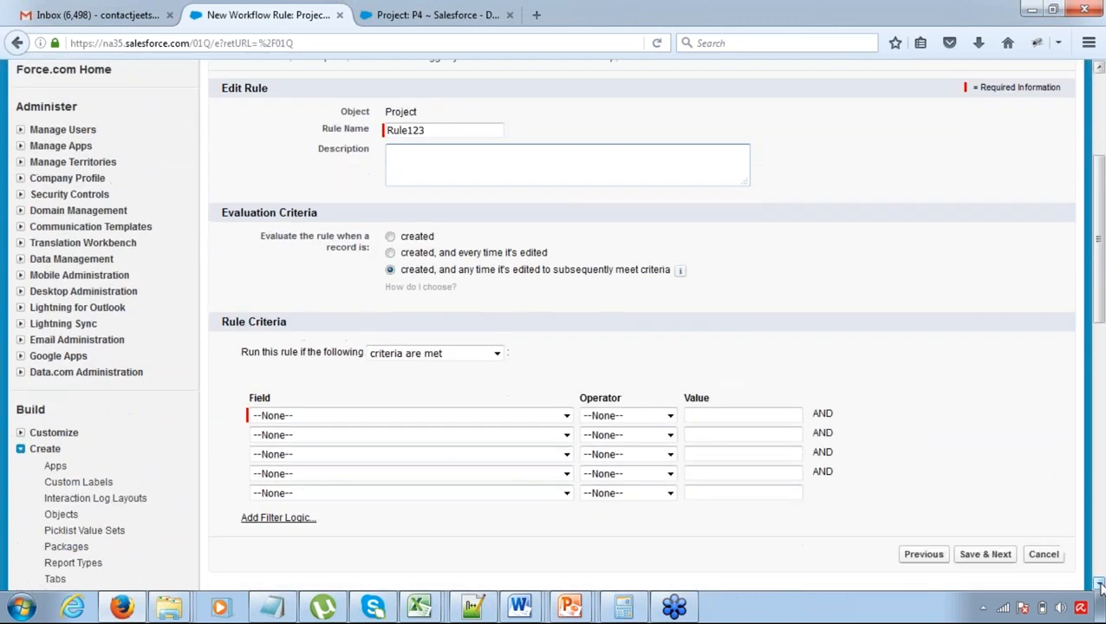
{"action": "left_click_drag", "start_coordinate": [225, 214], "coordinate": [290, 214]}
{"action": "left_click", "coordinate": [235, 326]}
{"action": "double_click", "coordinate": [235, 326]}
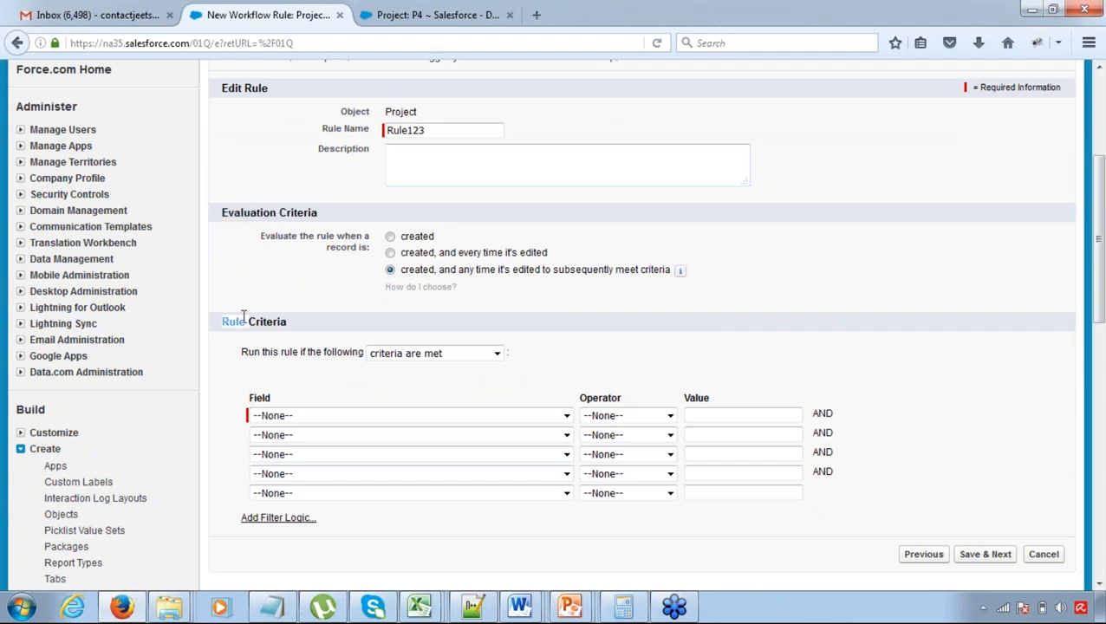
{"action": "left_click_drag", "start_coordinate": [405, 241], "coordinate": [444, 239]}
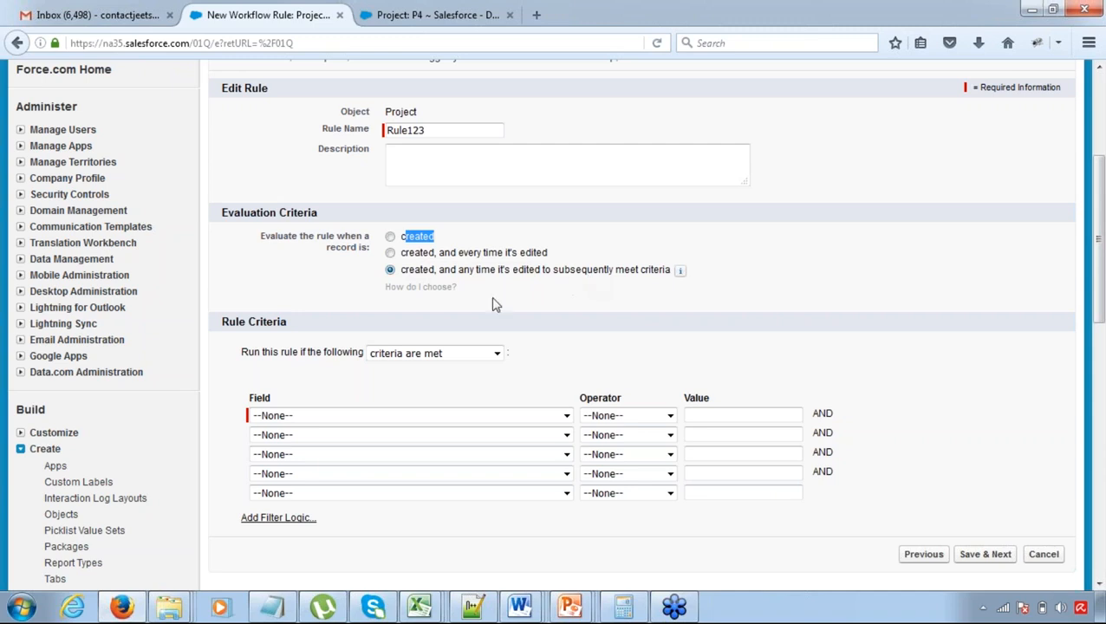
{"action": "left_click", "coordinate": [412, 274]}
{"action": "left_click_drag", "start_coordinate": [542, 275], "coordinate": [596, 278]}
{"action": "left_click", "coordinate": [598, 278]}
{"action": "left_click", "coordinate": [390, 238]}
- Define the rule criterion as Project: Hourly Rate greater than 50, and save the rule to proceed to its workflow actions
{"action": "left_click", "coordinate": [427, 360]}
{"action": "left_click", "coordinate": [425, 368]}
{"action": "left_click", "coordinate": [438, 417]}
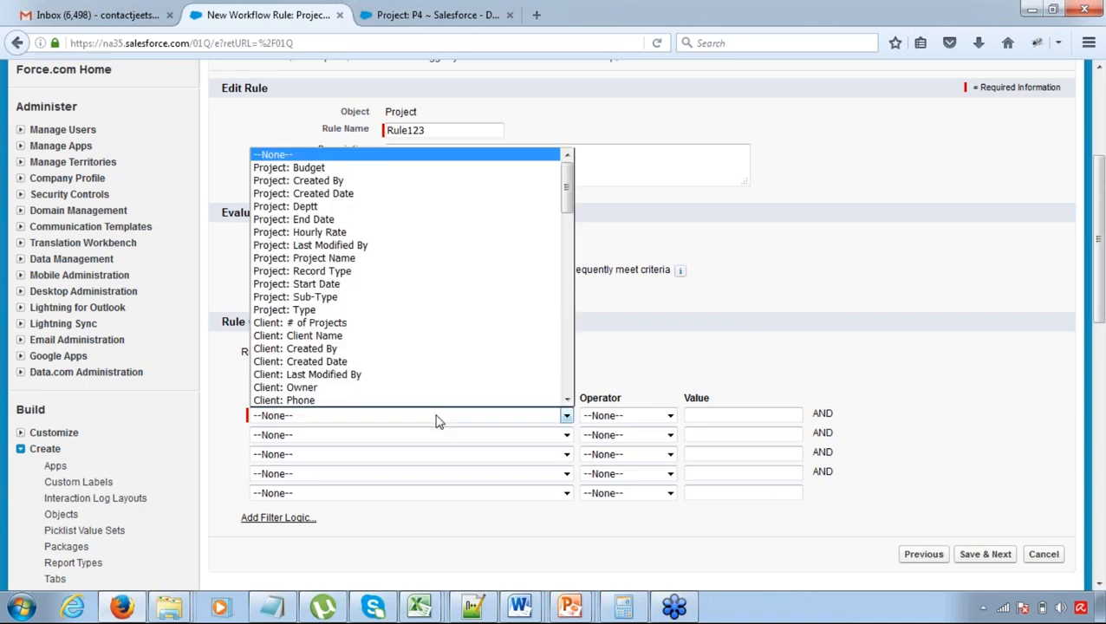
{"action": "left_click", "coordinate": [427, 232]}
{"action": "left_click", "coordinate": [658, 418]}
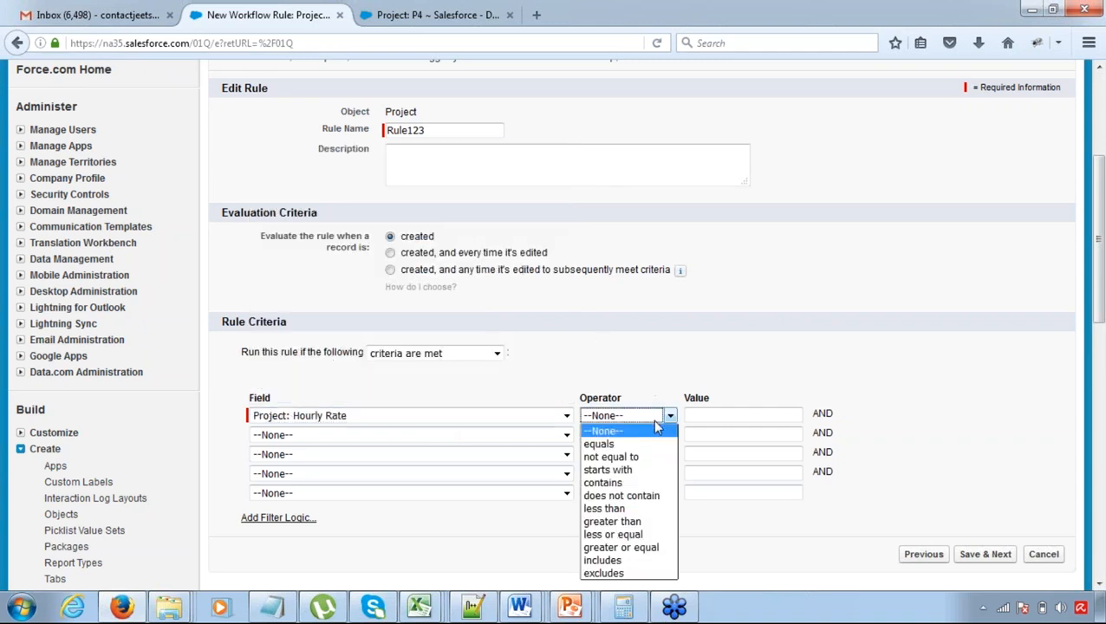
{"action": "left_click", "coordinate": [635, 522]}
{"action": "key", "text": "Tab"}
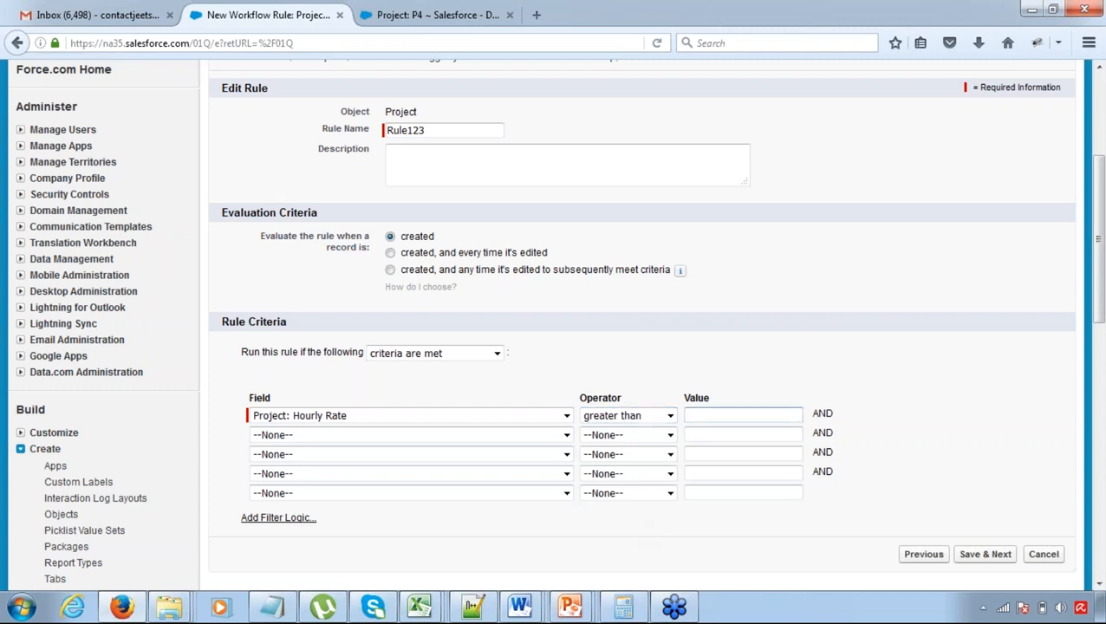
{"action": "type", "text": "50"}
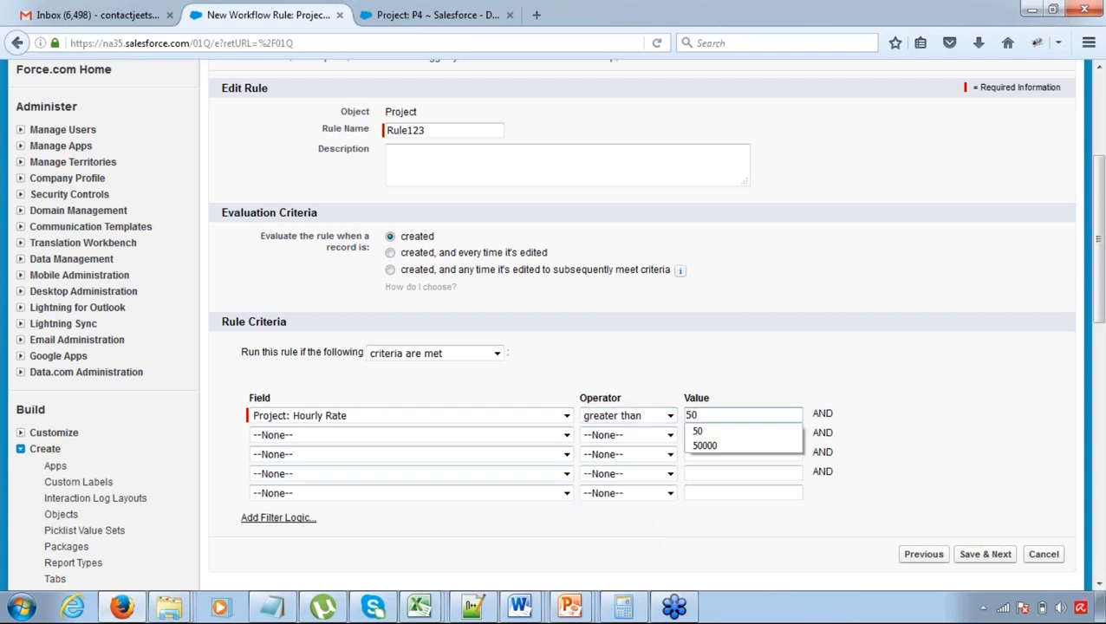
{"action": "left_click", "coordinate": [1003, 343]}
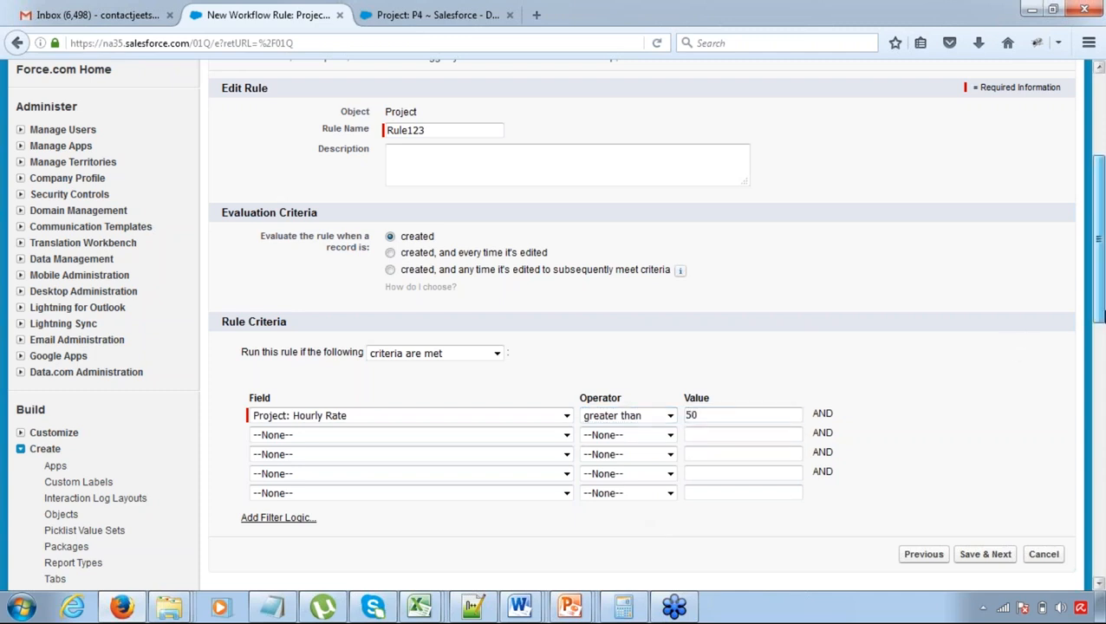
{"action": "scroll", "coordinate": [1099, 318], "scroll_direction": "down", "scroll_amount": 3}
{"action": "left_click", "coordinate": [979, 417]}
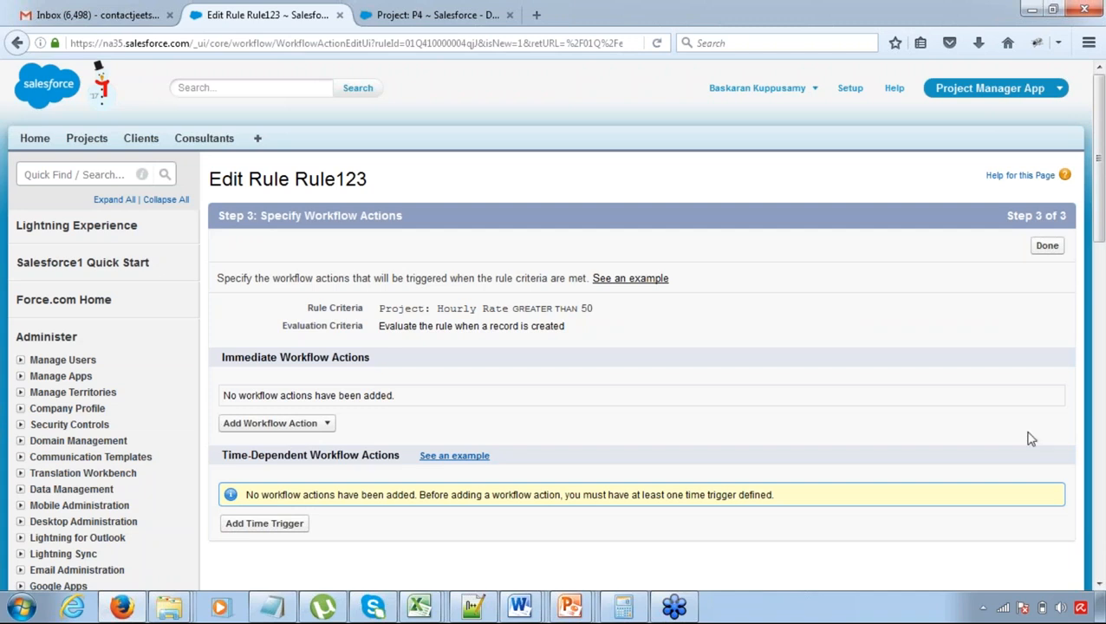
- Examine the Immediate Workflow Actions and Time-Dependent Workflow Actions sections of Rule123
{"action": "scroll", "coordinate": [1100, 586], "scroll_direction": "down", "scroll_amount": 3}
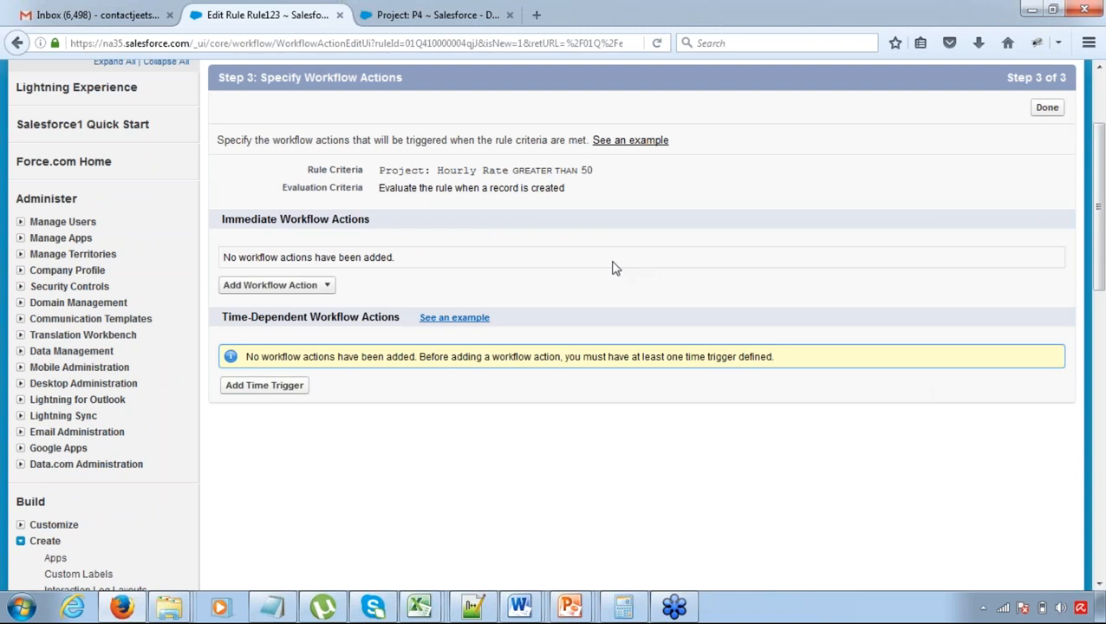
{"action": "double_click", "coordinate": [332, 220]}
{"action": "triple_click", "coordinate": [331, 219]}
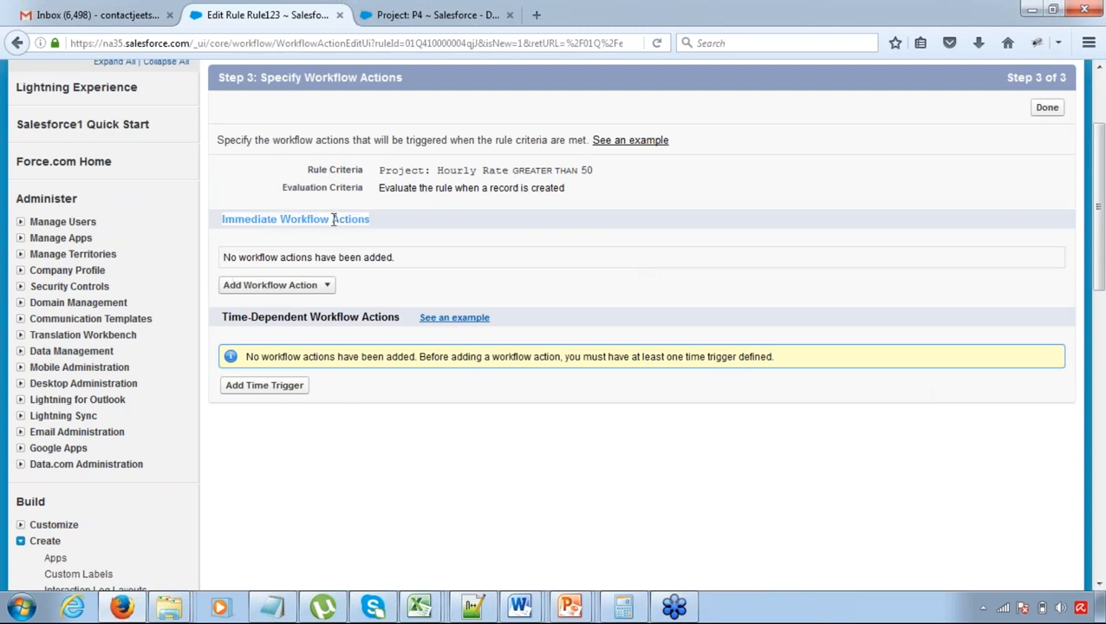
{"action": "left_click", "coordinate": [295, 215]}
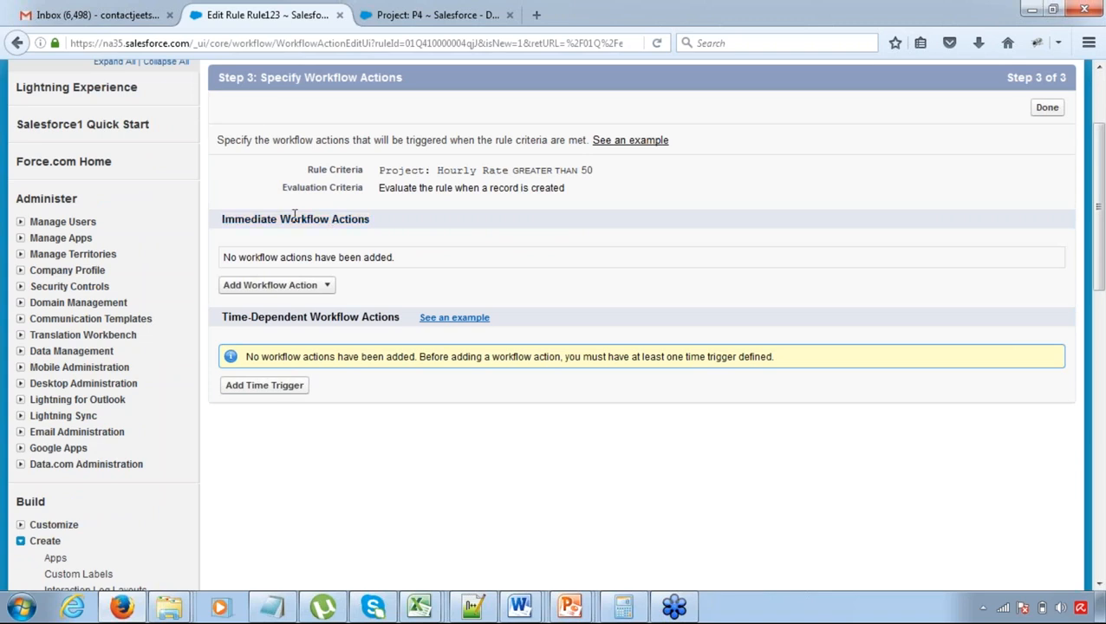
{"action": "left_click_drag", "start_coordinate": [317, 324], "coordinate": [318, 324]}
{"action": "left_click", "coordinate": [249, 219]}
{"action": "left_click_drag", "start_coordinate": [249, 218], "coordinate": [342, 218]}
{"action": "left_click", "coordinate": [342, 219]}
- Add a new email alert as an immediate workflow action, with the description 'EMail for Hourly Rate' and its matching unique name
{"action": "left_click", "coordinate": [328, 289]}
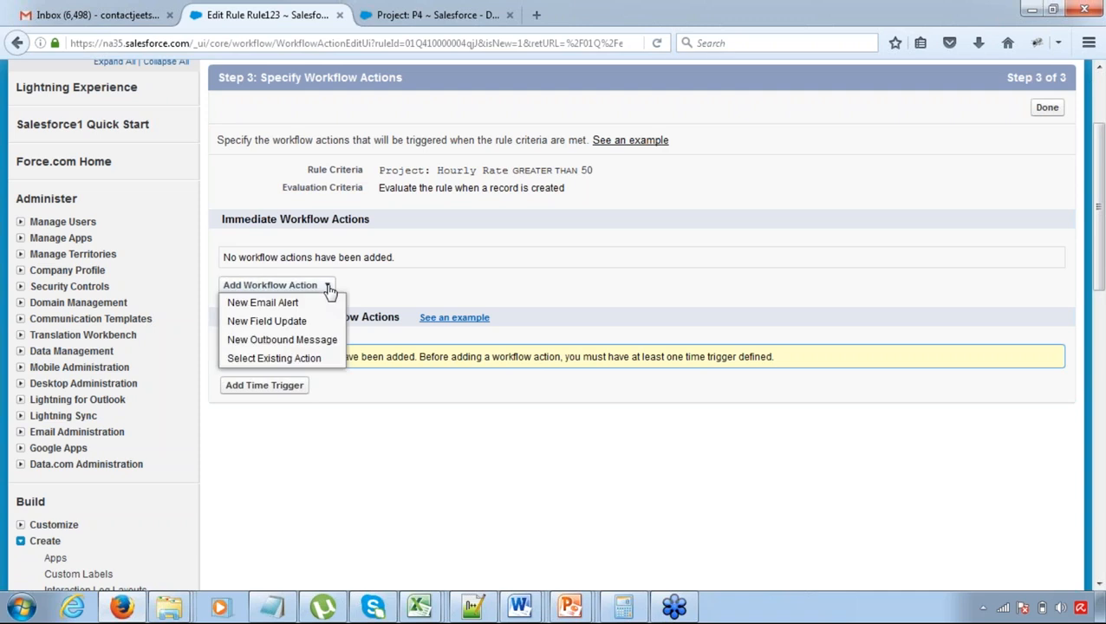
{"action": "left_click", "coordinate": [264, 305]}
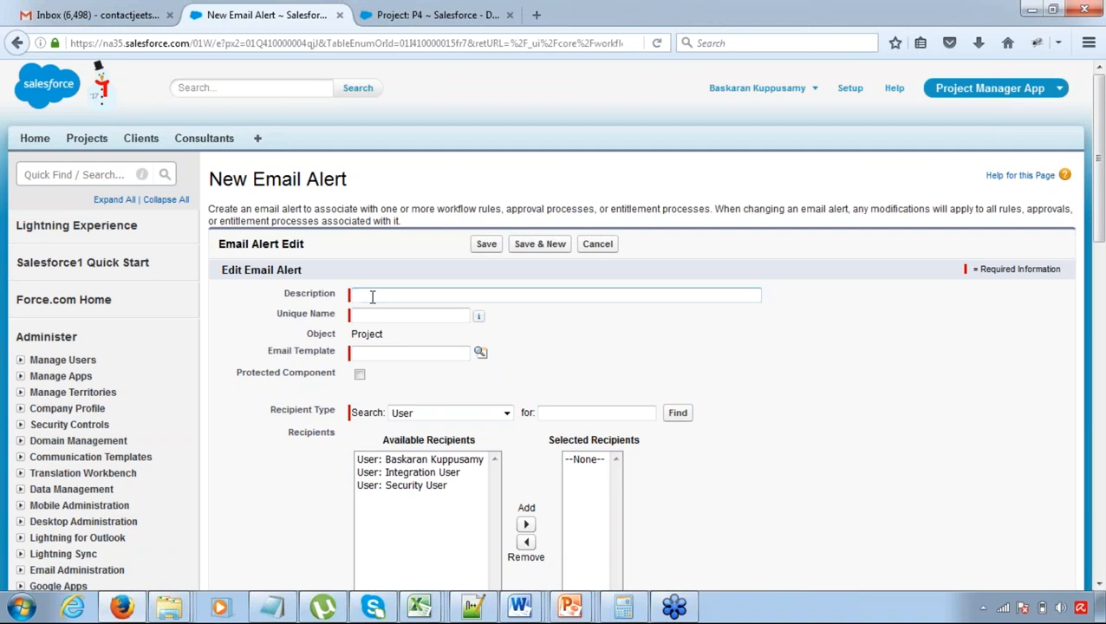
{"action": "type", "text": "EMail for Hourly Rate"}
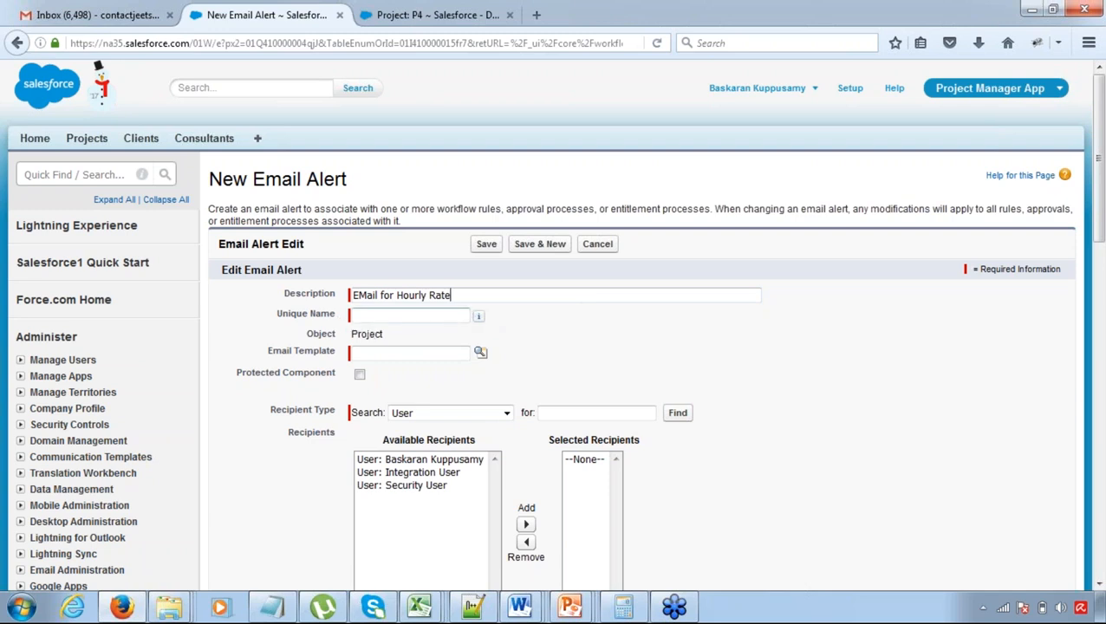
{"action": "left_click", "coordinate": [403, 317]}
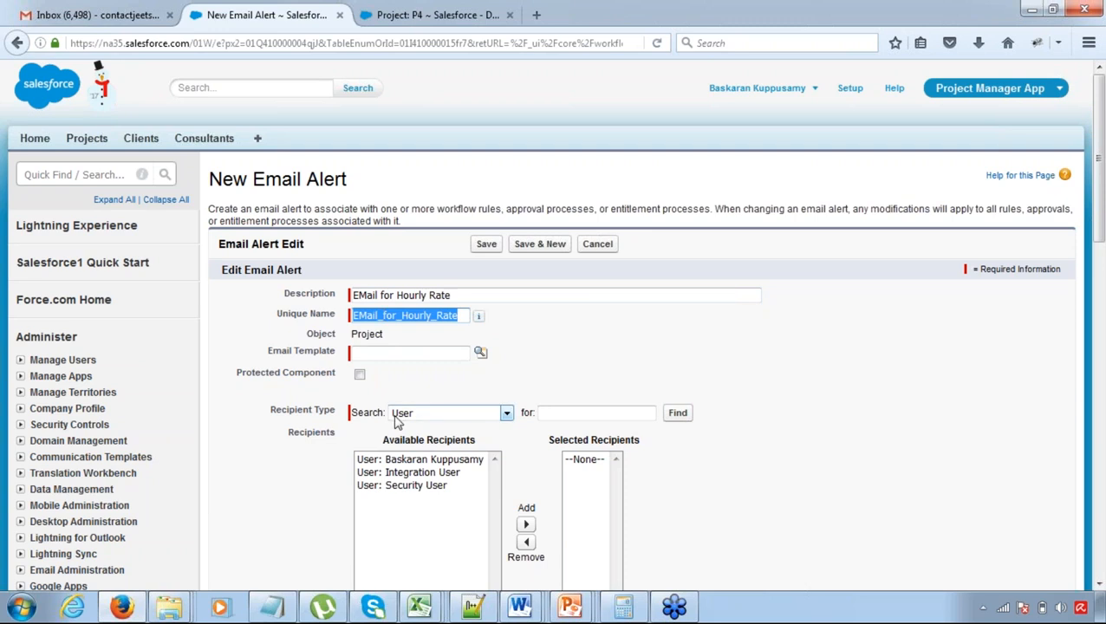
- Look up and assign the 'Marketing: Product Inquiry Response' email template to the alert
{"action": "left_click", "coordinate": [273, 357]}
{"action": "left_click_drag", "start_coordinate": [273, 357], "coordinate": [338, 362]}
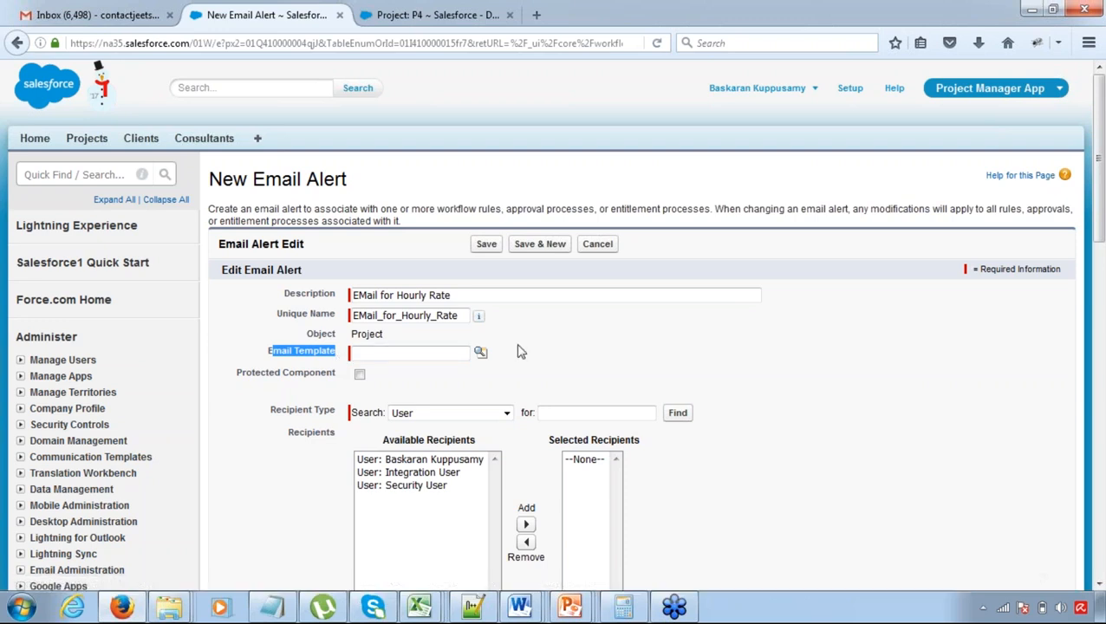
{"action": "left_click", "coordinate": [481, 353]}
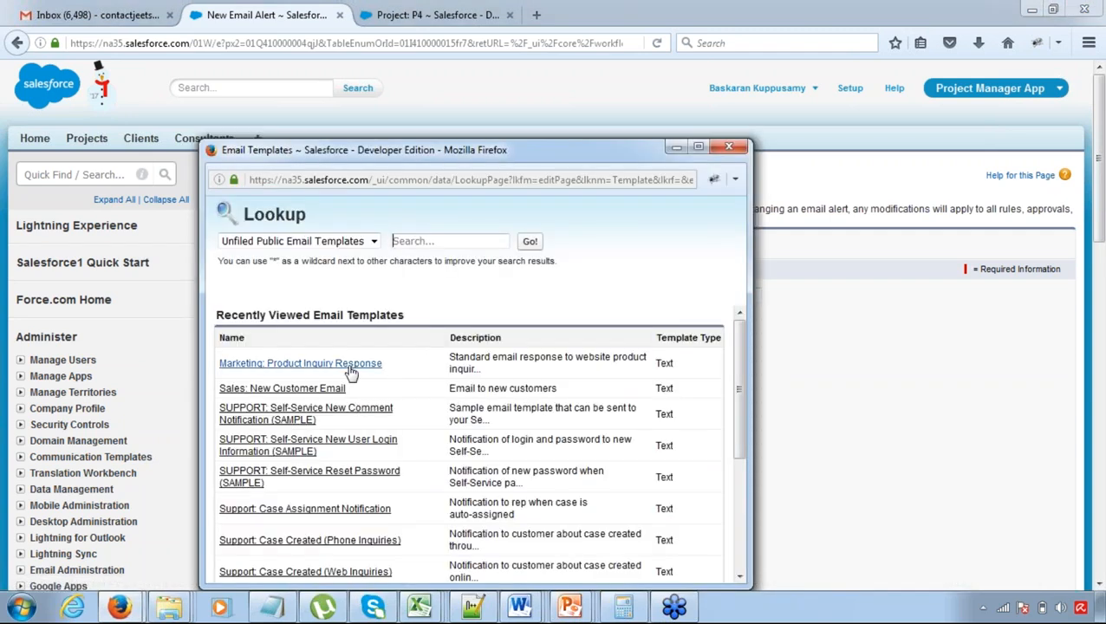
{"action": "left_click", "coordinate": [351, 369]}
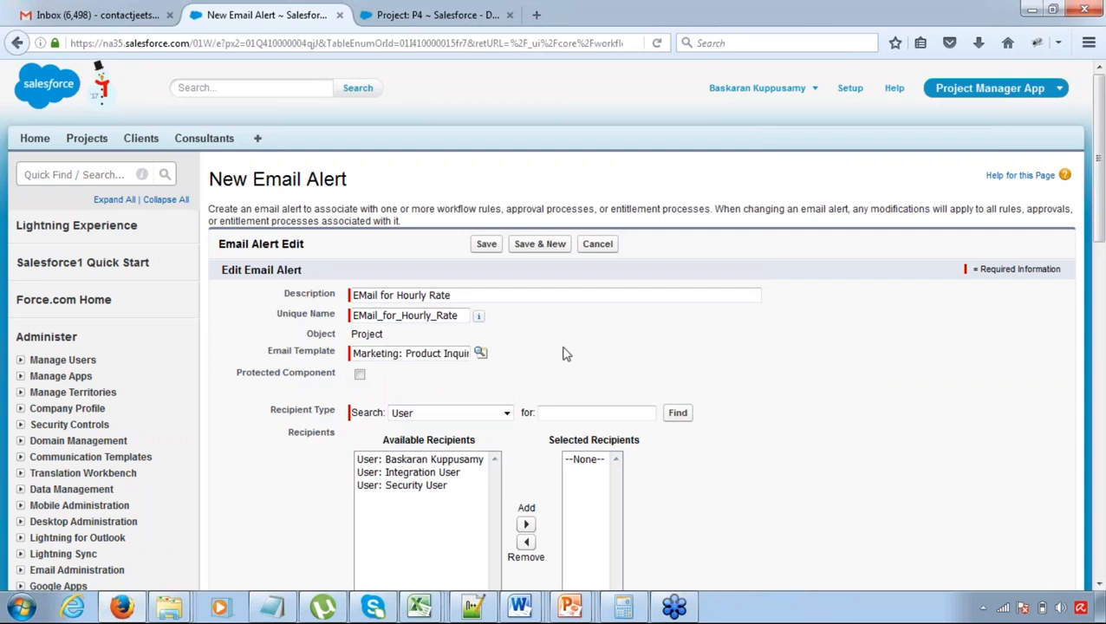
{"action": "left_click", "coordinate": [1097, 585]}
{"action": "left_click", "coordinate": [1097, 585]}
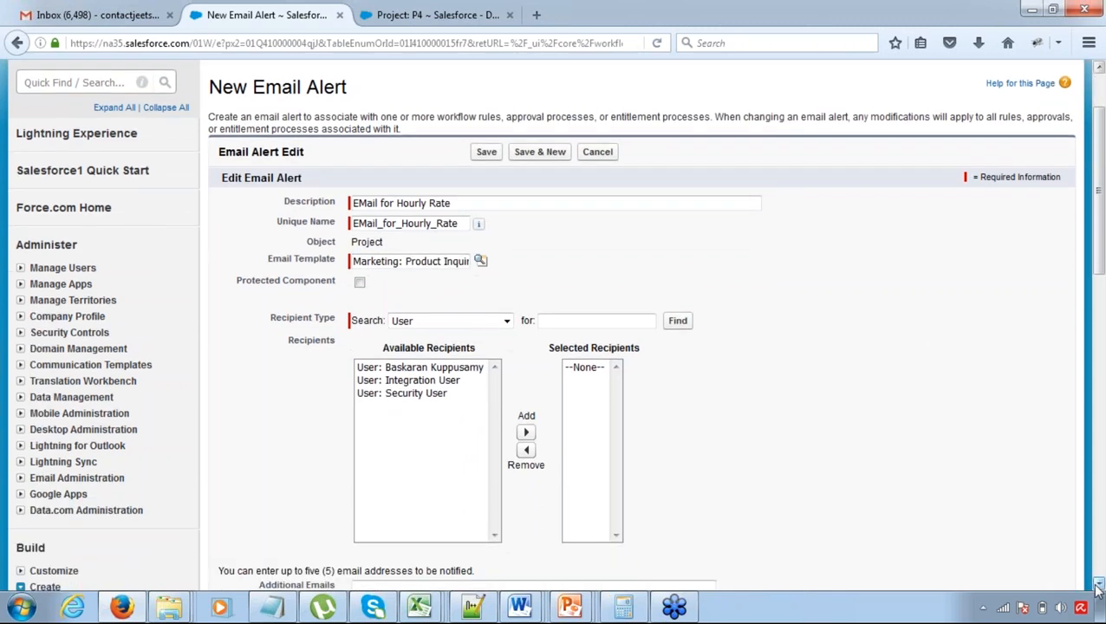
{"action": "left_click", "coordinate": [1097, 585]}
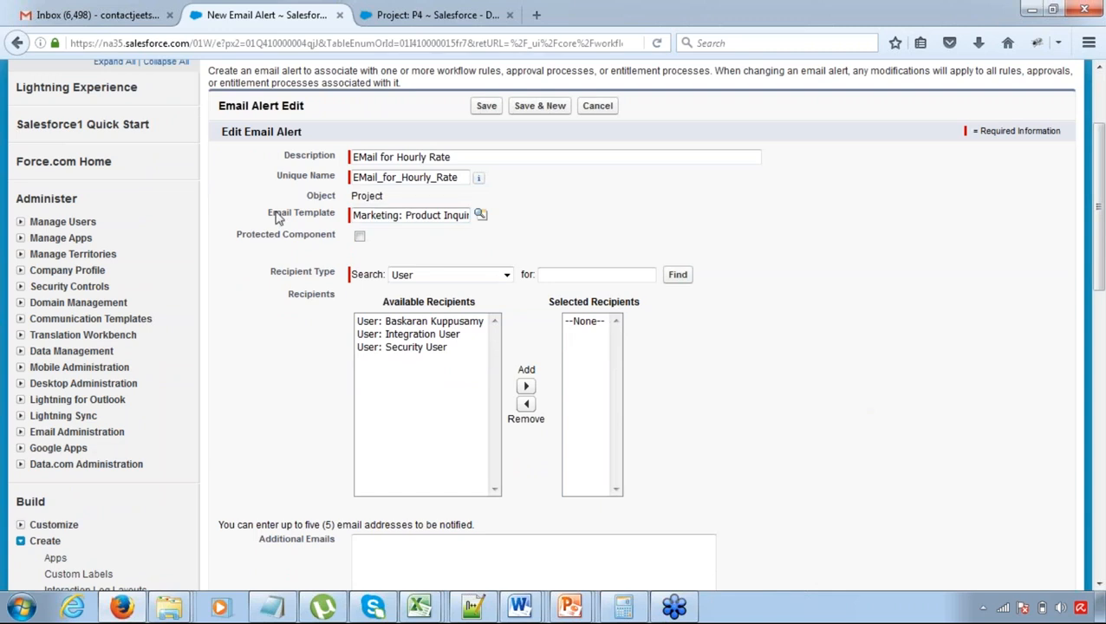
{"action": "left_click_drag", "start_coordinate": [276, 217], "coordinate": [318, 247]}
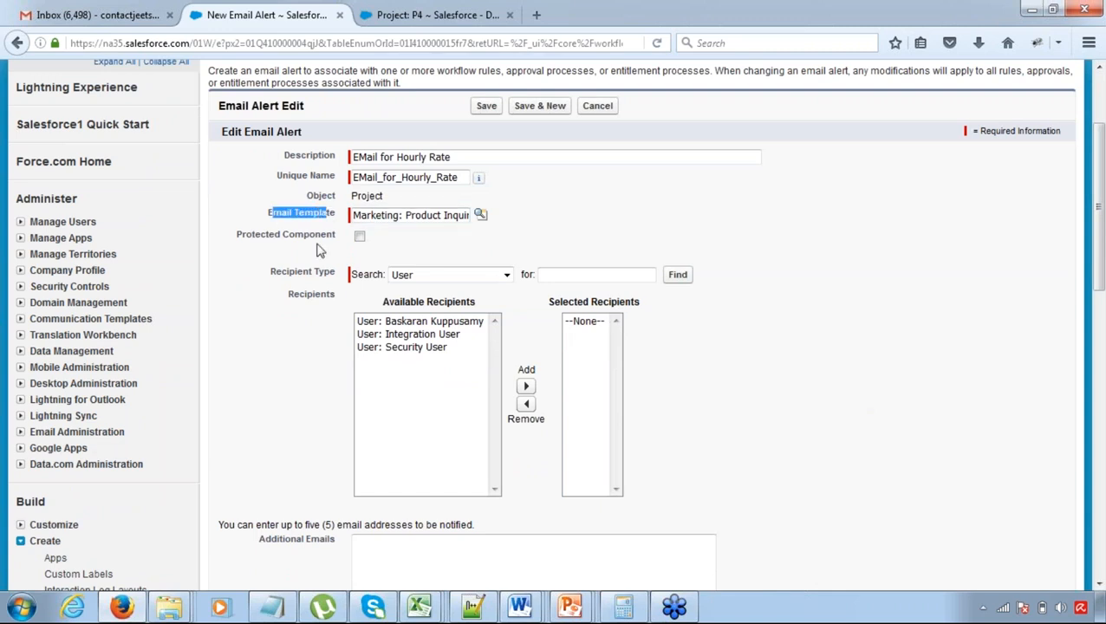
{"action": "double_click", "coordinate": [293, 276]}
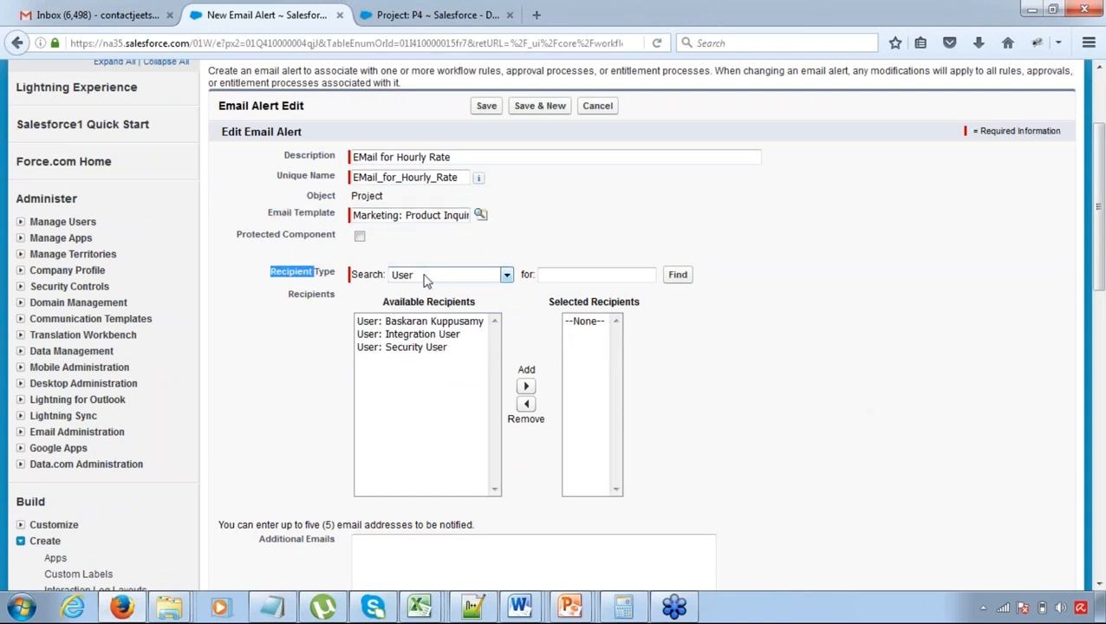
{"action": "left_click", "coordinate": [502, 275]}
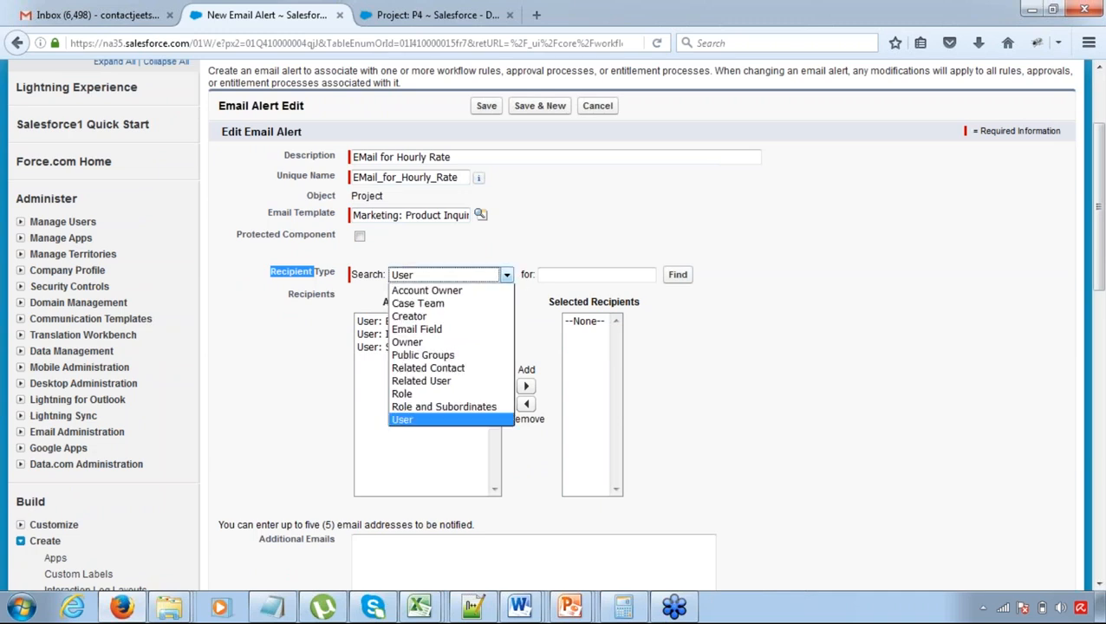
{"action": "left_click", "coordinate": [451, 343]}
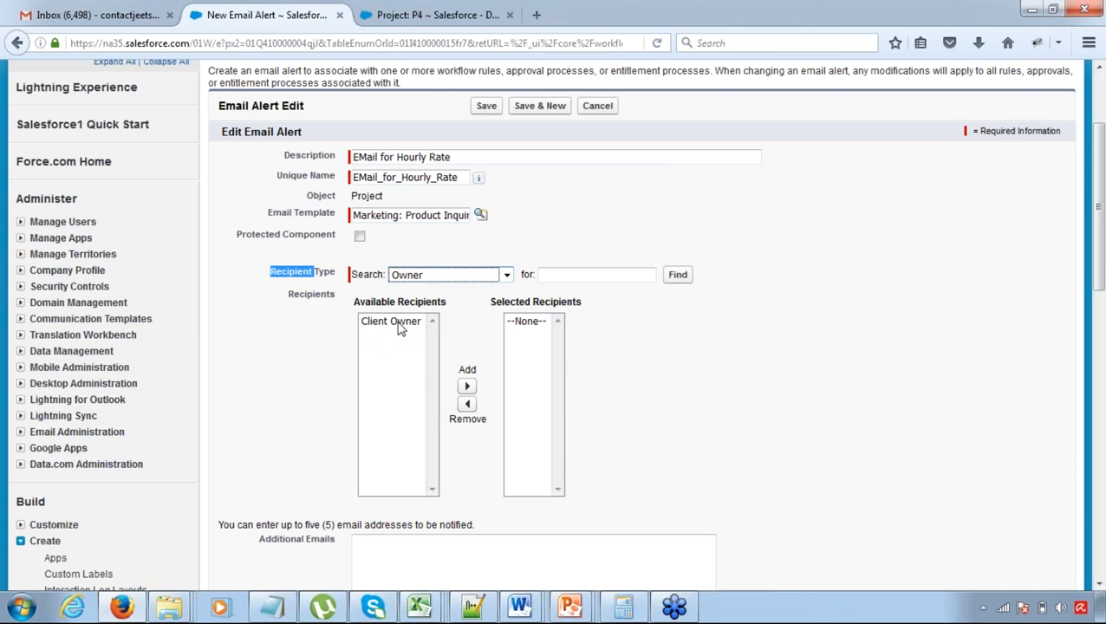
{"action": "left_click", "coordinate": [435, 275]}
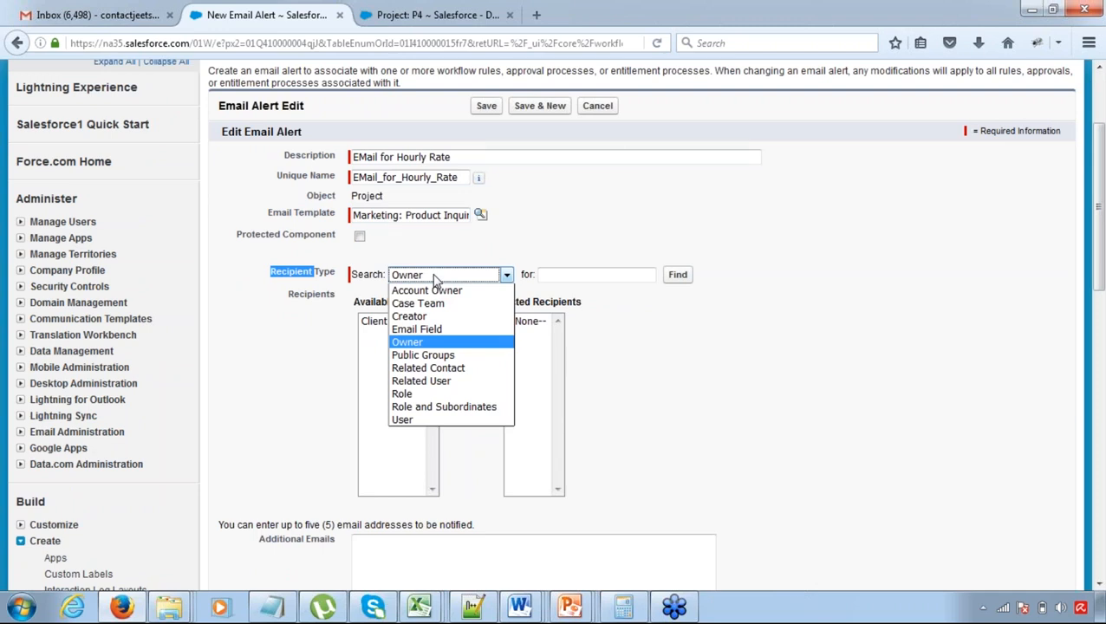
{"action": "left_click", "coordinate": [506, 253]}
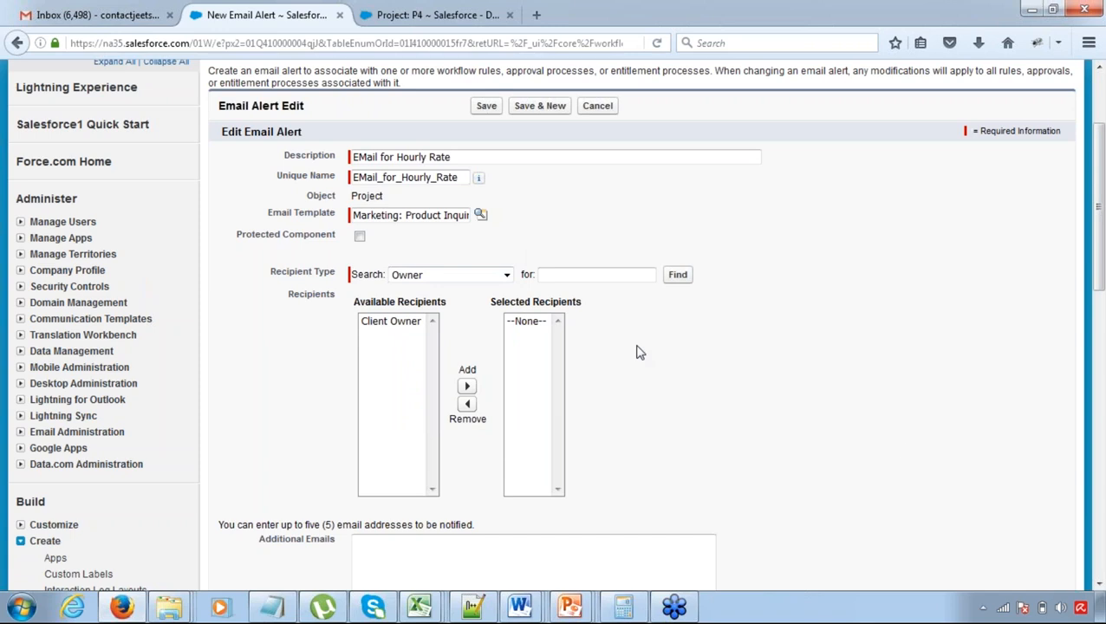
{"action": "left_click", "coordinate": [1099, 73]}
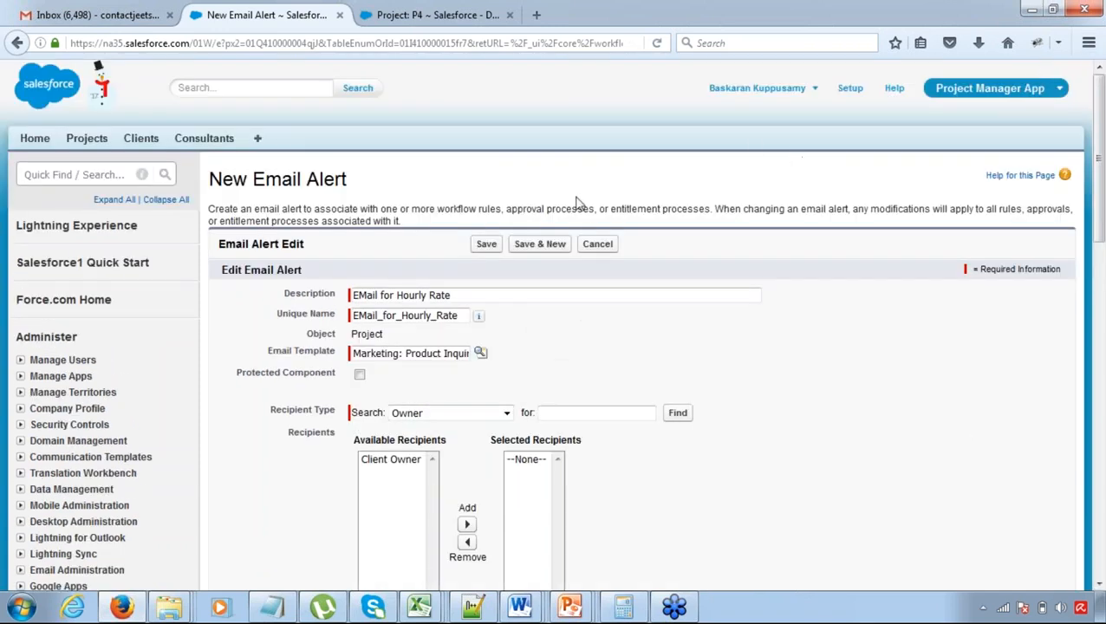
{"action": "left_click", "coordinate": [597, 243]}
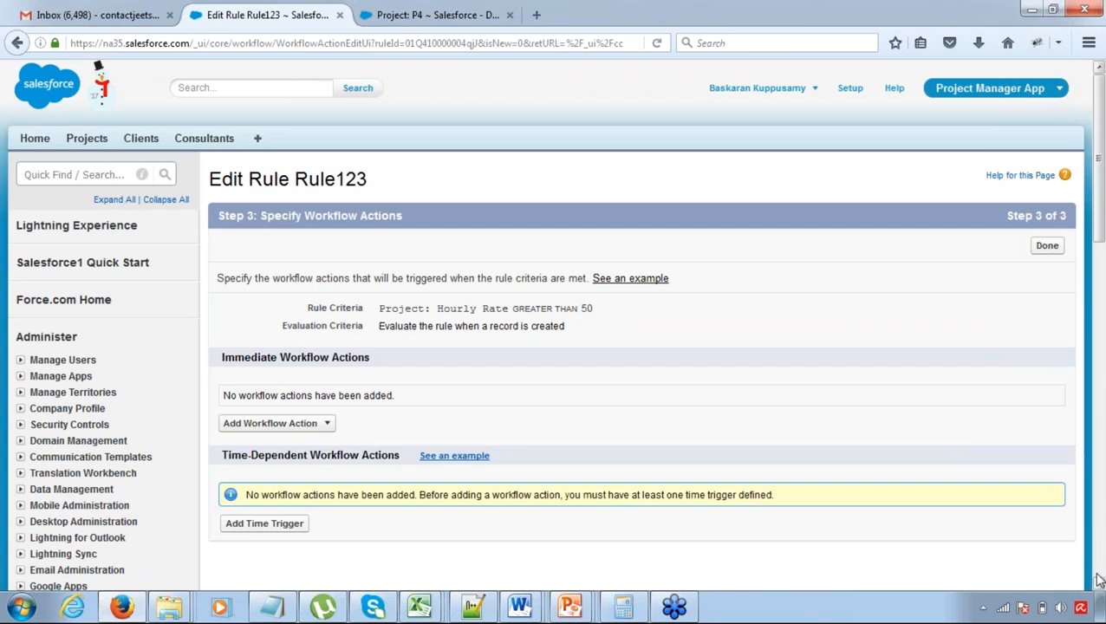
- Create a new email alert as an immediate workflow action, with description 'EMail for Hourly Rate' and unique name 'EMail_for_Hourly_Rate'
{"action": "left_click", "coordinate": [1099, 583]}
{"action": "left_click", "coordinate": [1098, 584]}
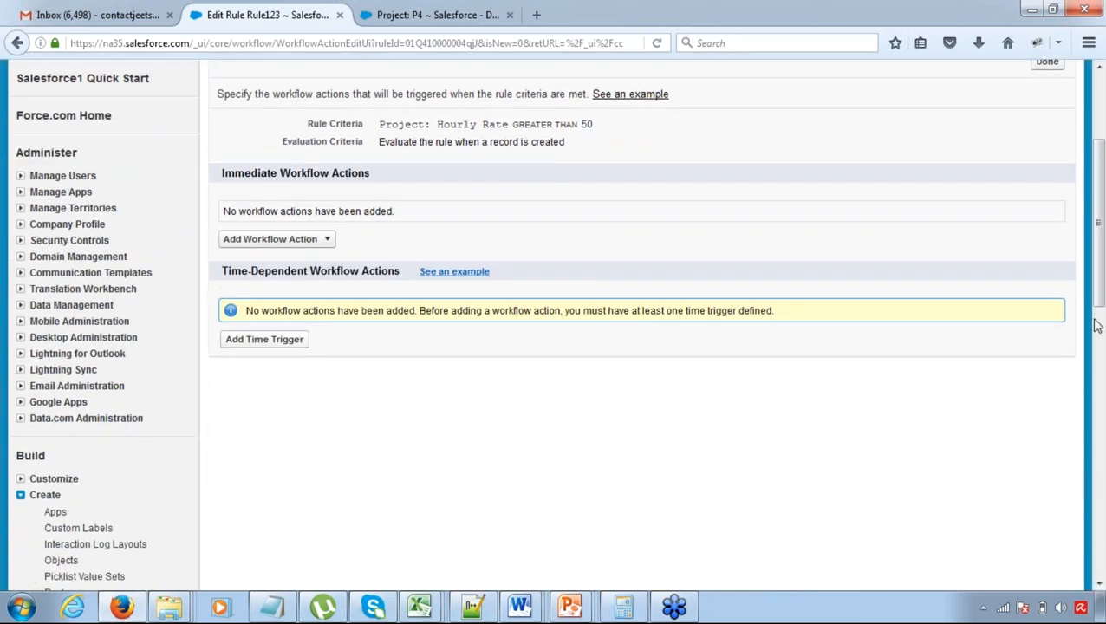
{"action": "left_click_drag", "start_coordinate": [1095, 324], "coordinate": [1081, 267]}
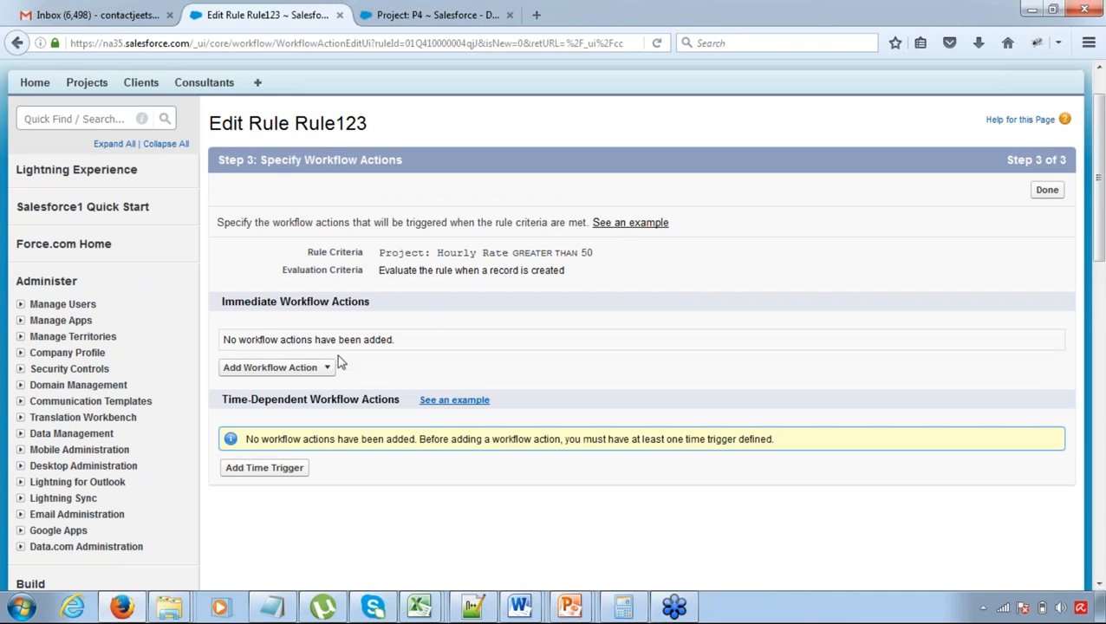
{"action": "left_click", "coordinate": [317, 370]}
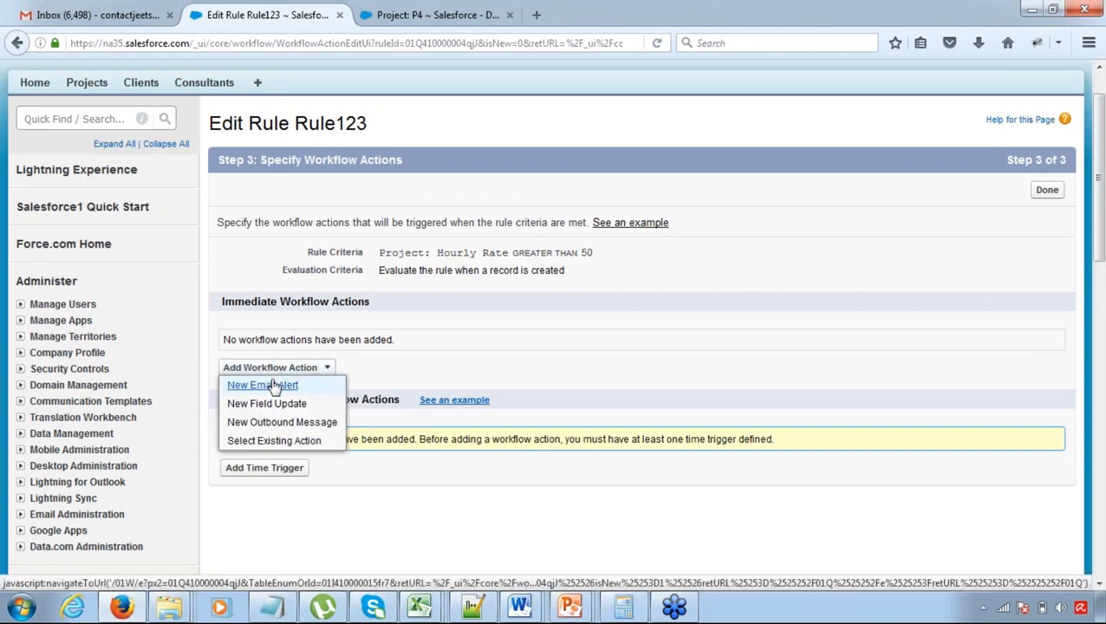
{"action": "left_click", "coordinate": [288, 385]}
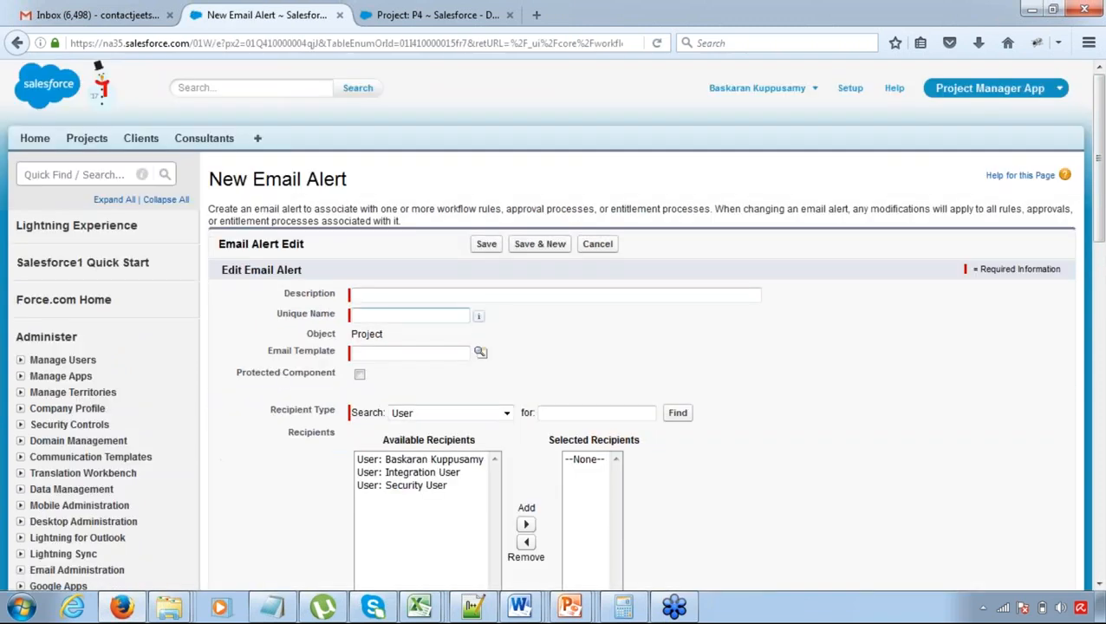
{"action": "left_click", "coordinate": [429, 295]}
{"action": "type", "text": "EMai"}
{"action": "key", "text": "BackSpace"}
{"action": "key", "text": "BackSpace"}
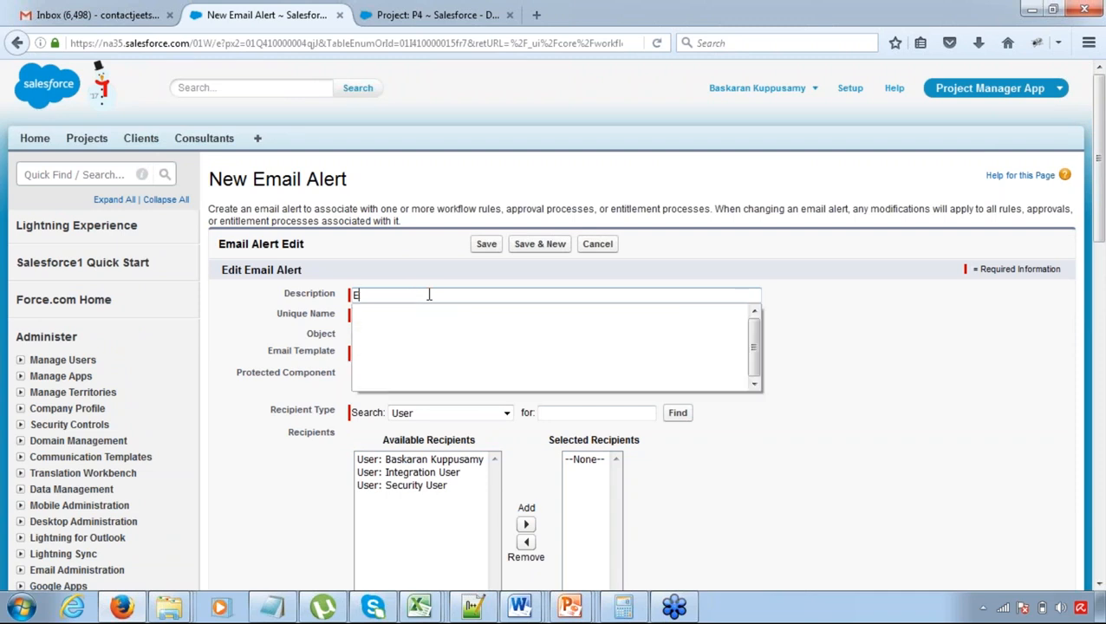
{"action": "key", "text": "Down"}
{"action": "key", "text": "Tab"}
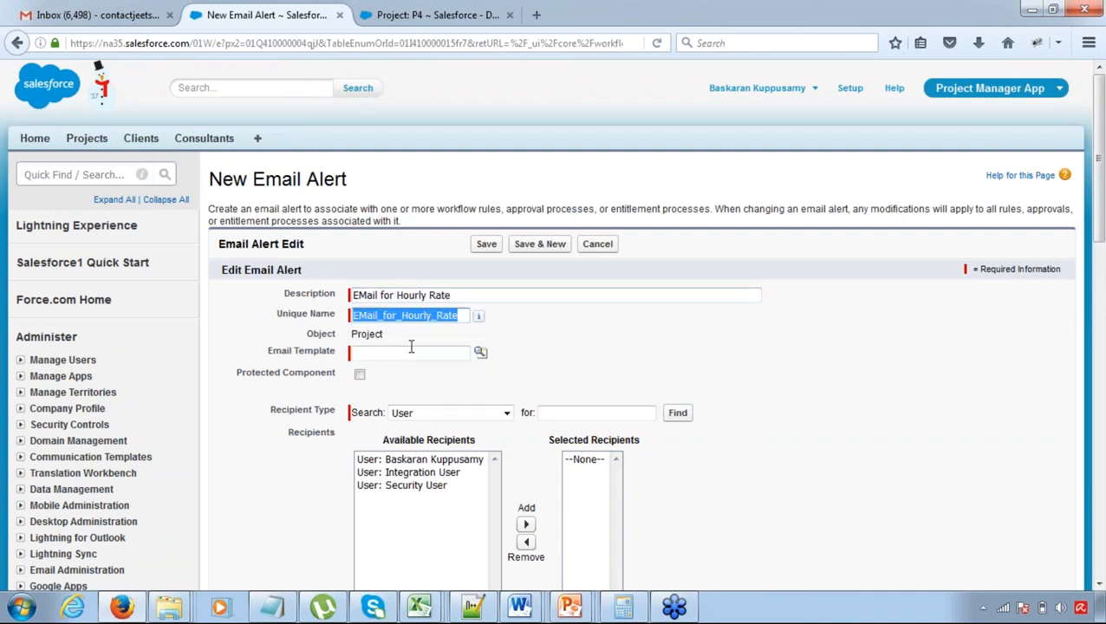
- Assign the 'Marketing: Product Inquiry Response' template to the alert and add Client Owner from the Owner recipient type as recipient
{"action": "left_click", "coordinate": [481, 352]}
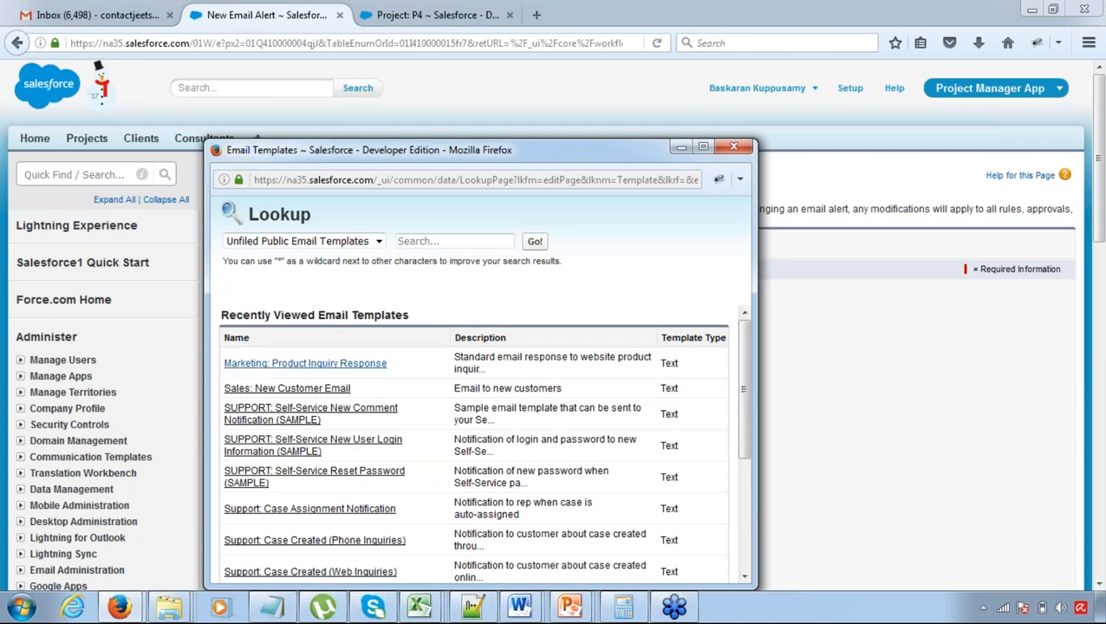
{"action": "left_click", "coordinate": [286, 364]}
{"action": "left_click", "coordinate": [506, 414]}
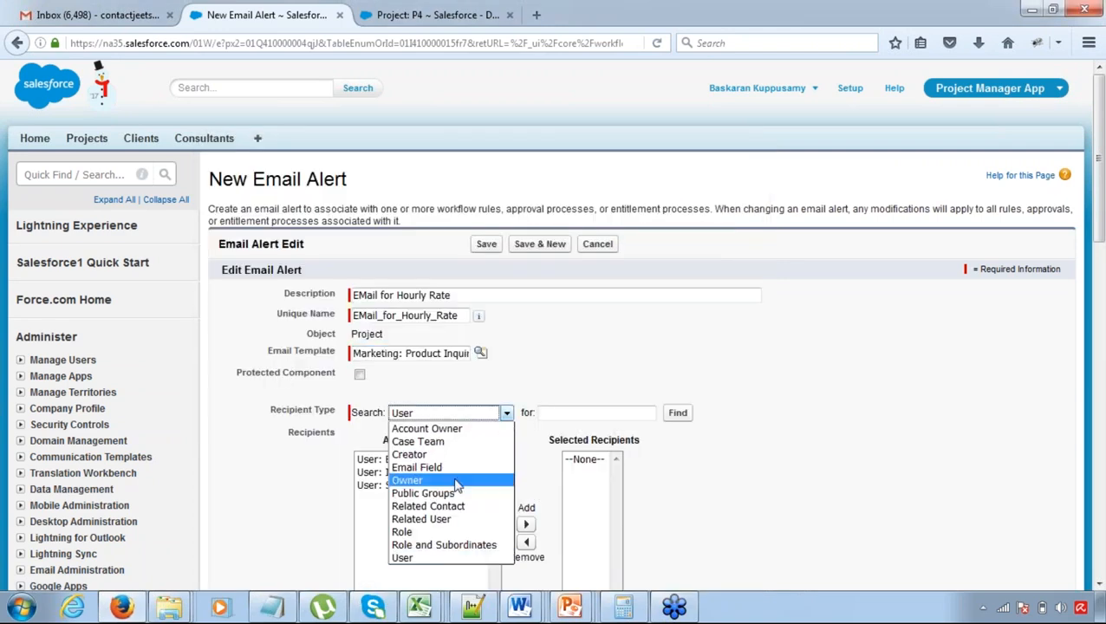
{"action": "left_click", "coordinate": [456, 480]}
{"action": "left_click", "coordinate": [395, 461]}
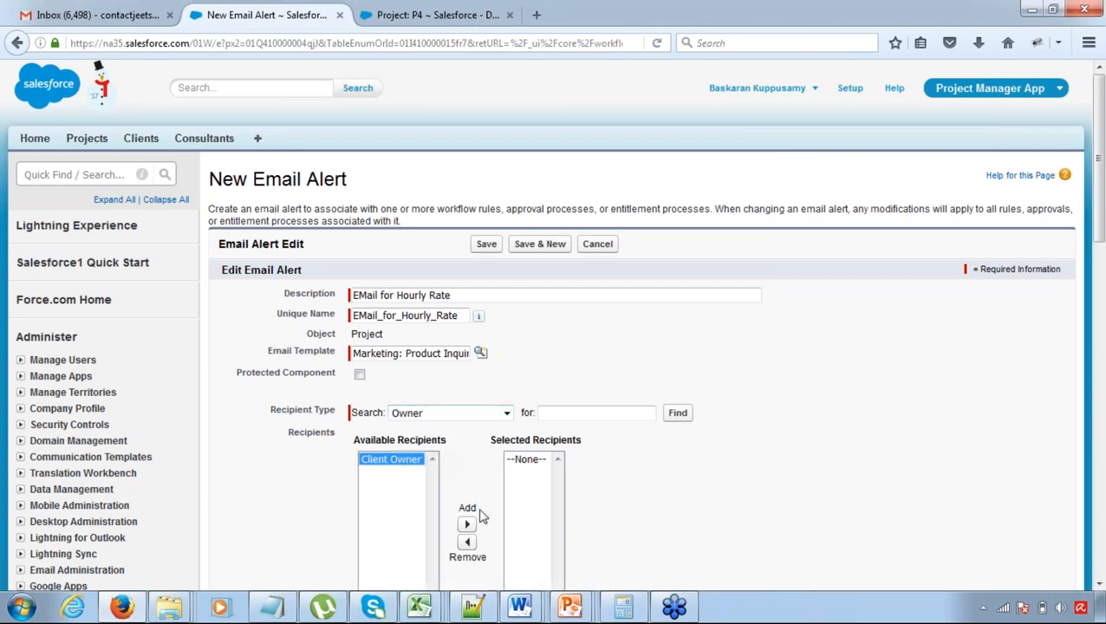
{"action": "left_click", "coordinate": [466, 525]}
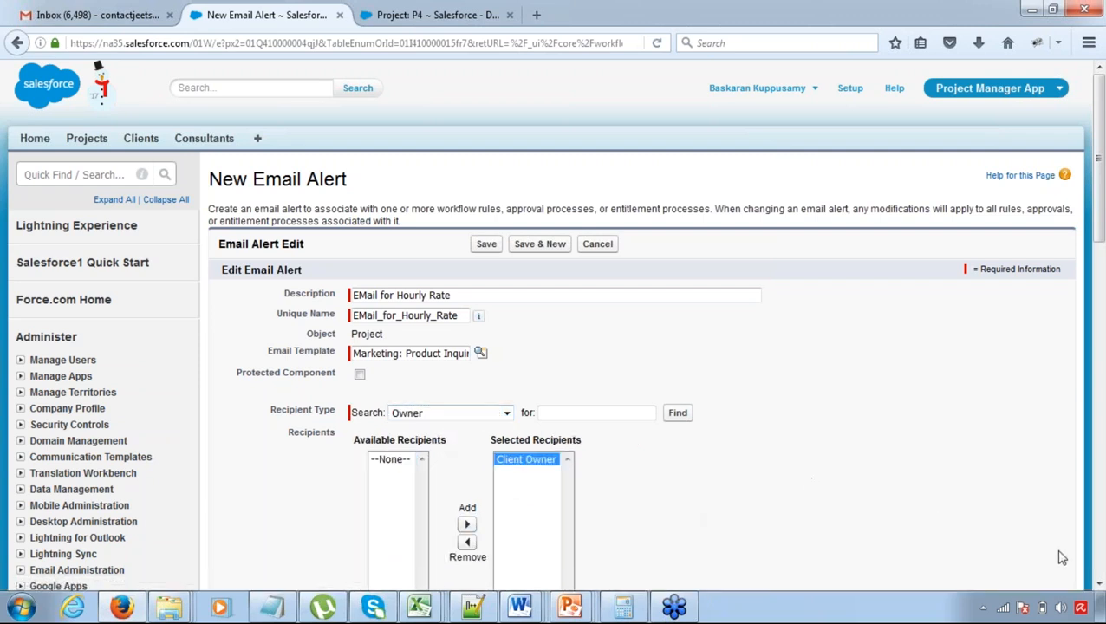
- Keep the current user's email address as the alert's From address and save the email alert
{"action": "left_click", "coordinate": [1098, 583]}
{"action": "scroll", "coordinate": [1097, 583], "scroll_direction": "down", "scroll_amount": 6}
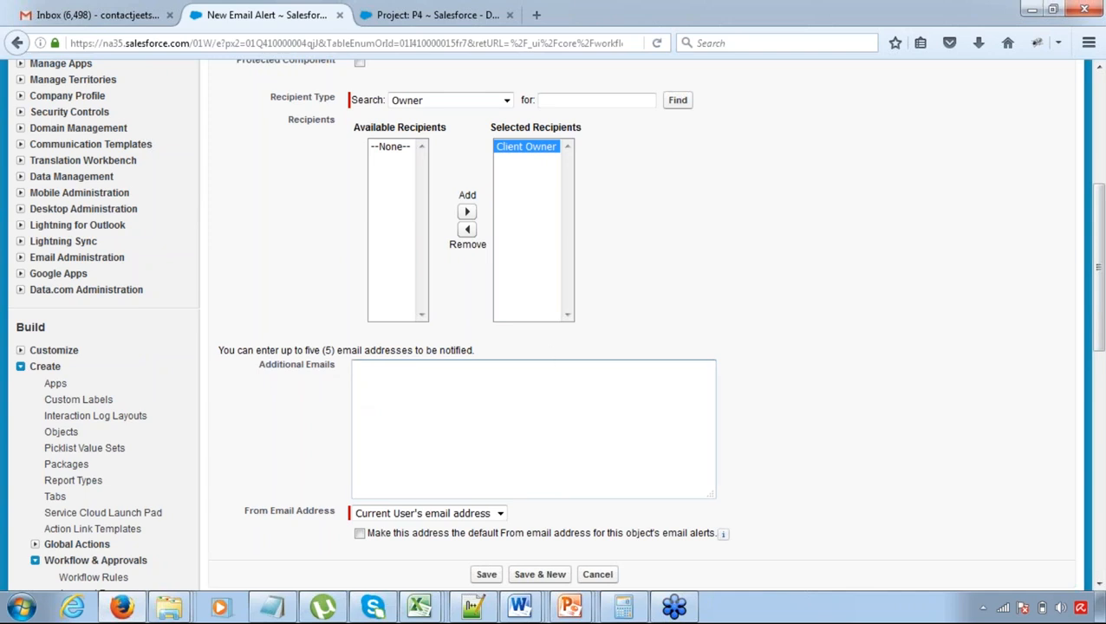
{"action": "left_click", "coordinate": [411, 514]}
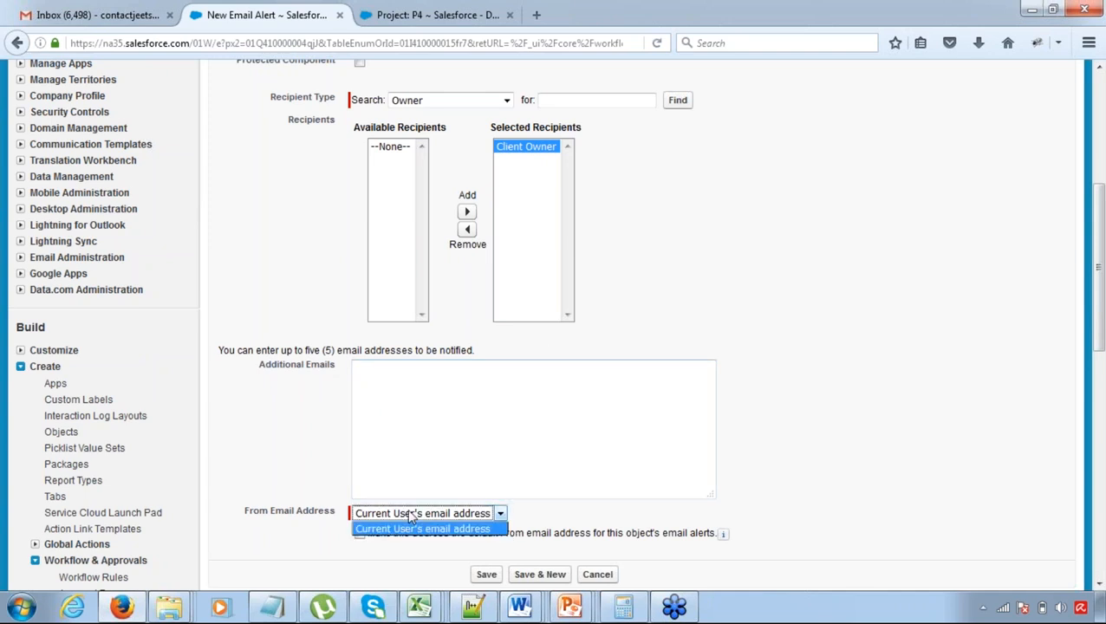
{"action": "left_click", "coordinate": [411, 515]}
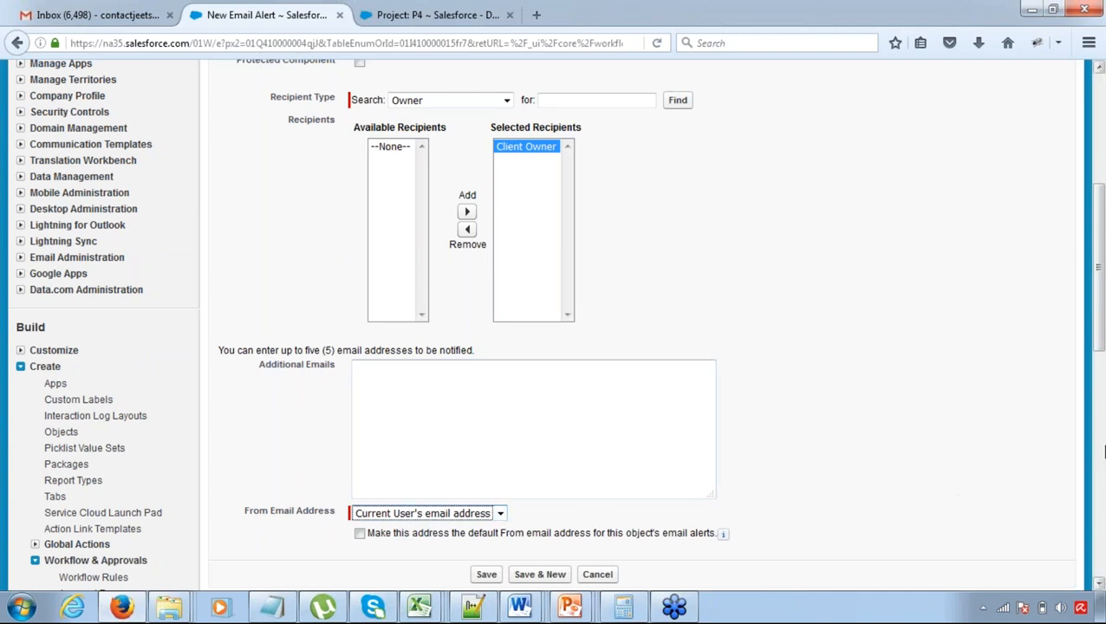
{"action": "left_click_drag", "start_coordinate": [1100, 343], "coordinate": [1045, 259]}
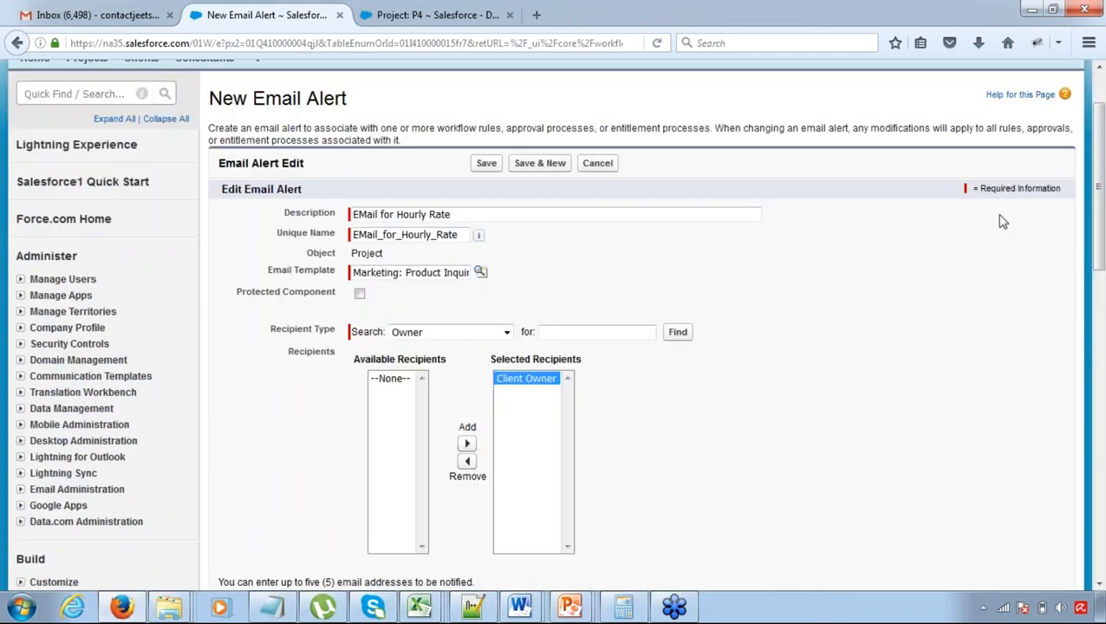
{"action": "scroll", "coordinate": [1097, 70], "scroll_direction": "up", "scroll_amount": 2}
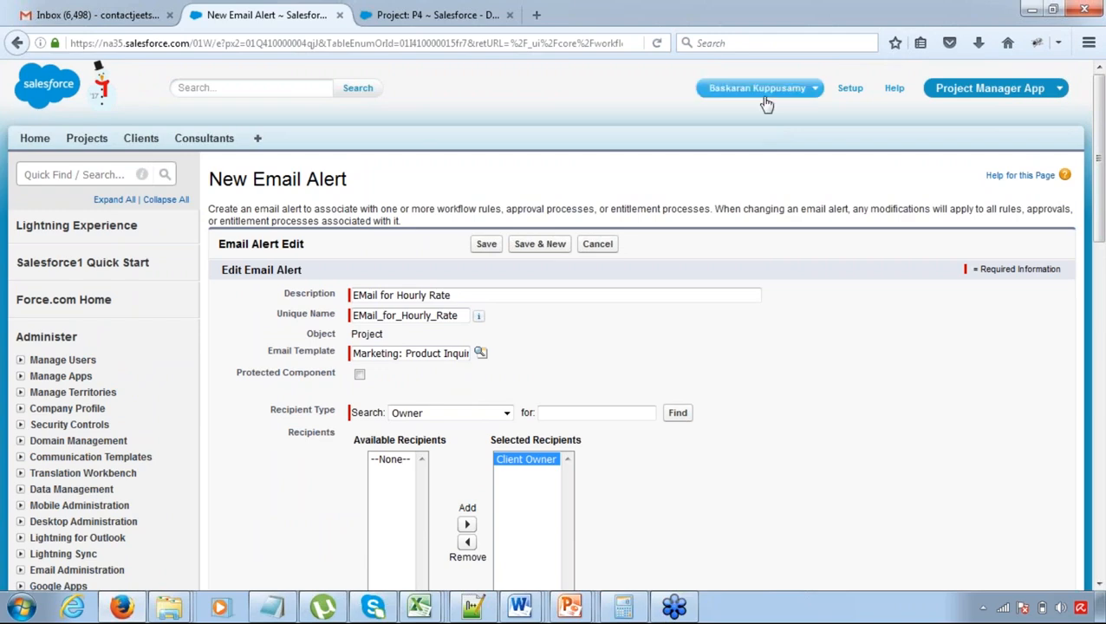
{"action": "left_click", "coordinate": [1098, 583]}
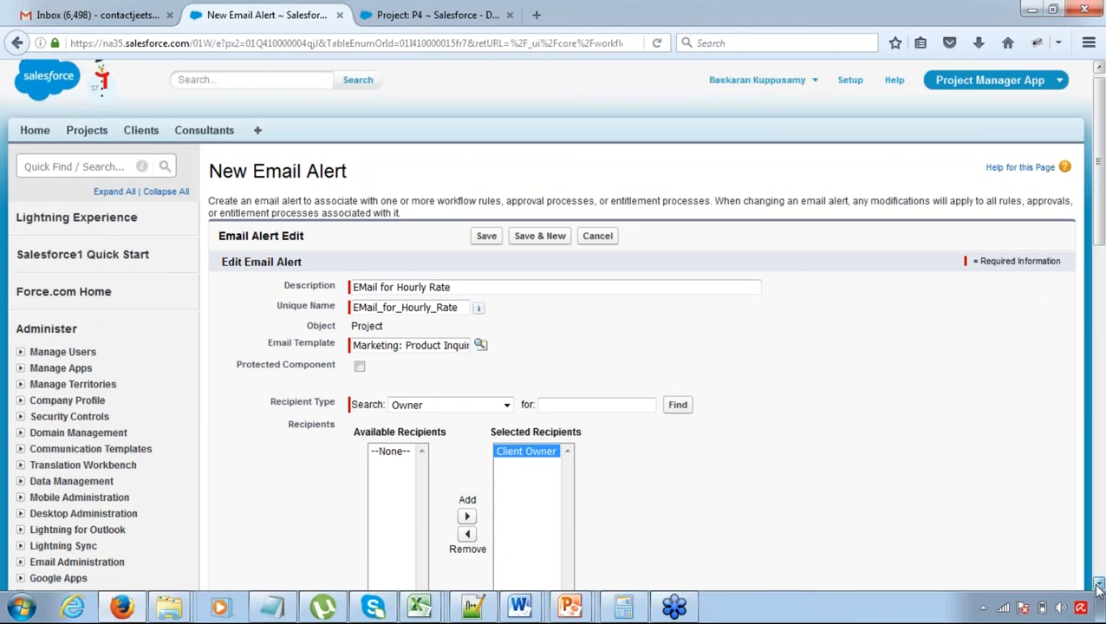
{"action": "left_click", "coordinate": [1097, 588]}
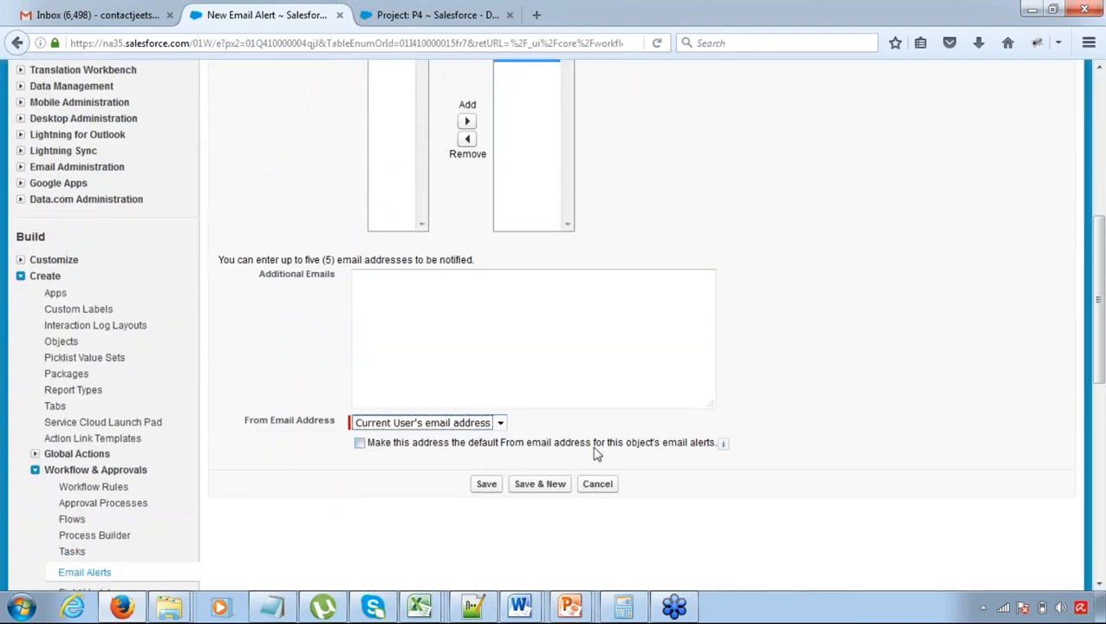
{"action": "left_click", "coordinate": [486, 485]}
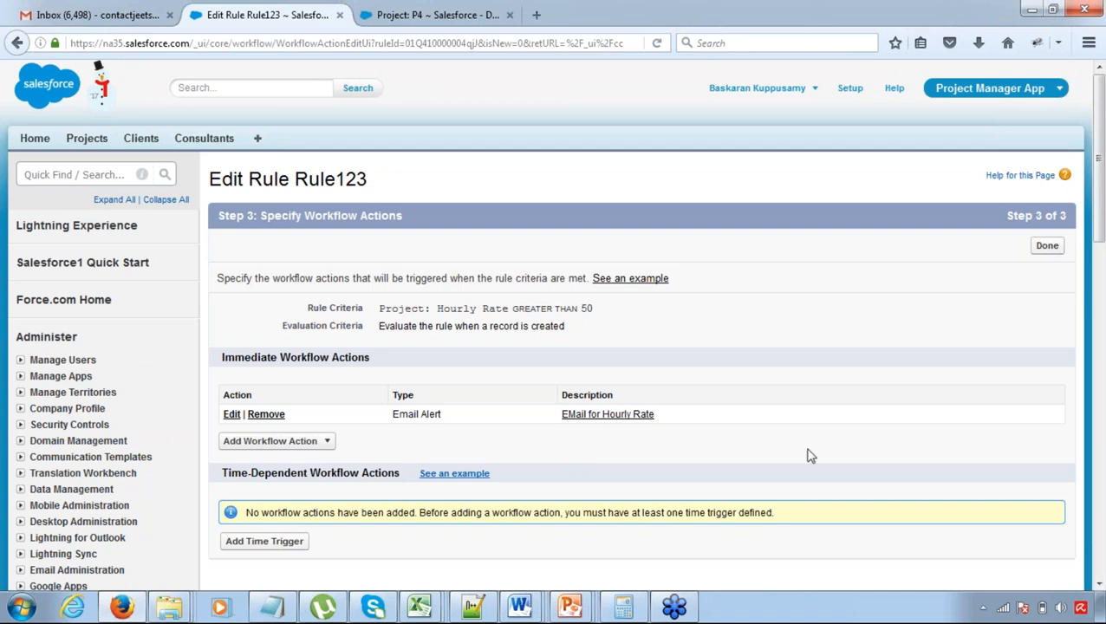
- Add a time trigger of 1 day after the Rule Trigger Date to Rule123's time-dependent workflow actions and save it
{"action": "left_click", "coordinate": [1098, 585]}
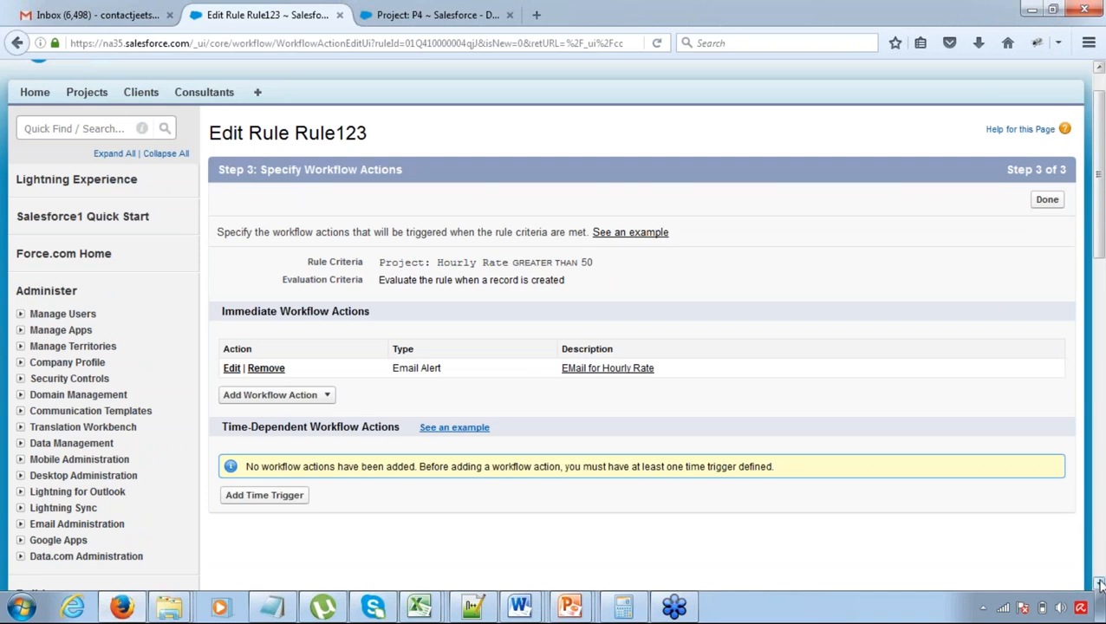
{"action": "scroll", "coordinate": [1099, 583], "scroll_direction": "down", "scroll_amount": 2}
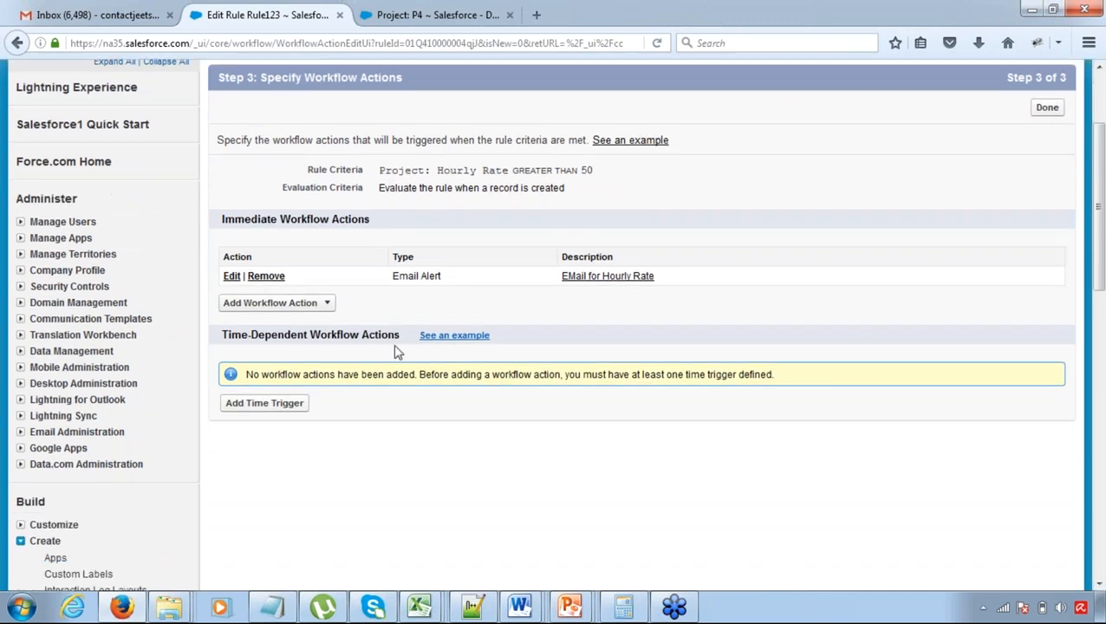
{"action": "left_click", "coordinate": [249, 405]}
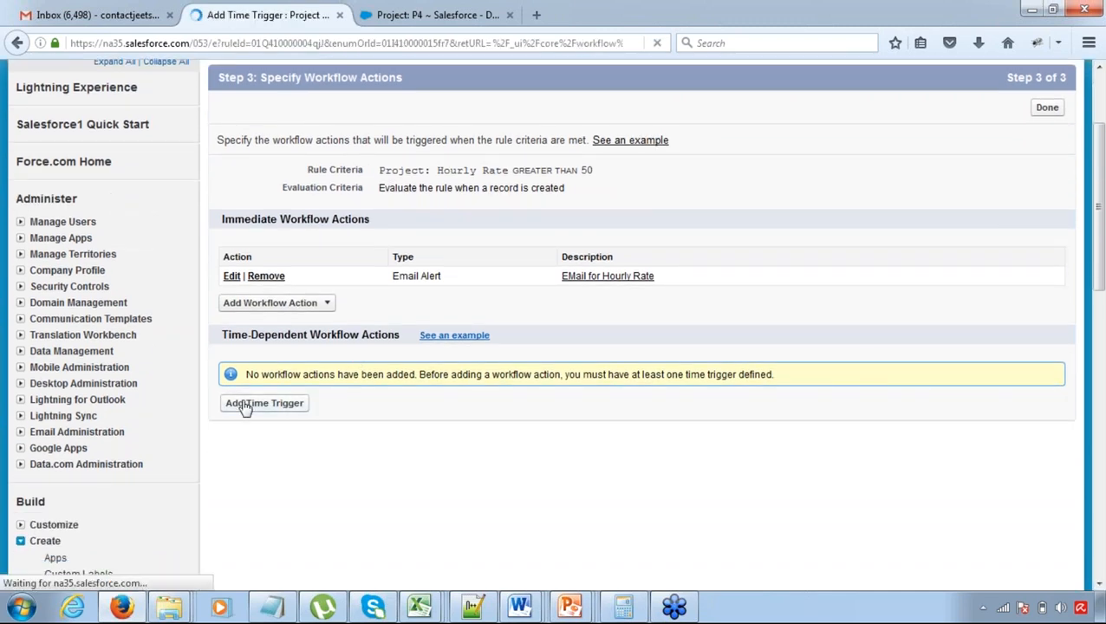
{"action": "left_click_drag", "start_coordinate": [403, 274], "coordinate": [318, 297]}
{"action": "type", "text": "1"}
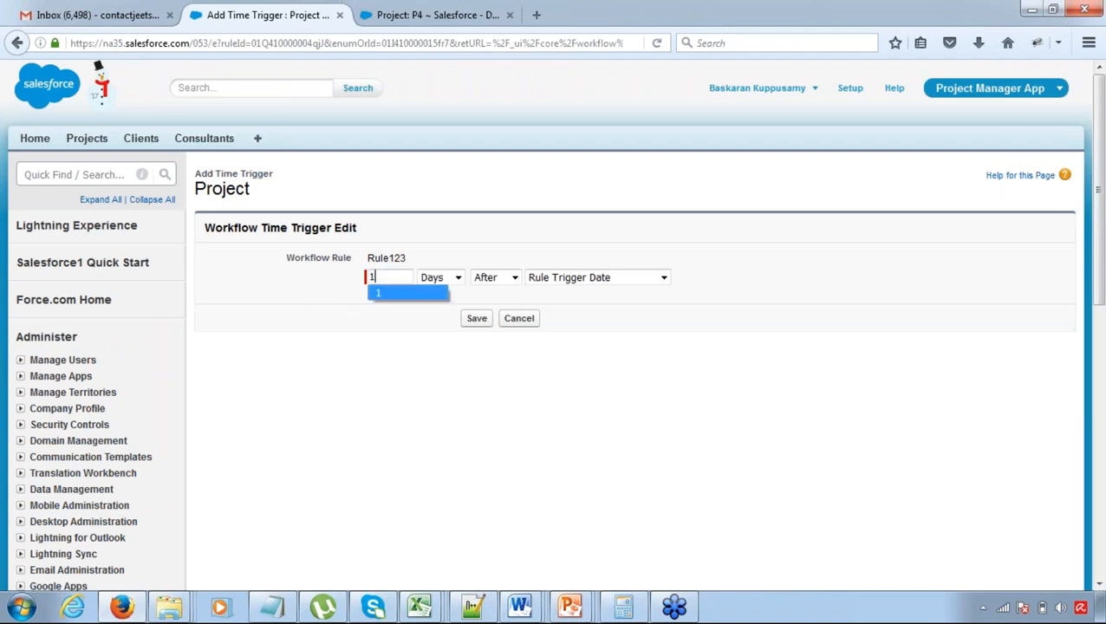
{"action": "left_click", "coordinate": [462, 353]}
{"action": "left_click", "coordinate": [479, 319]}
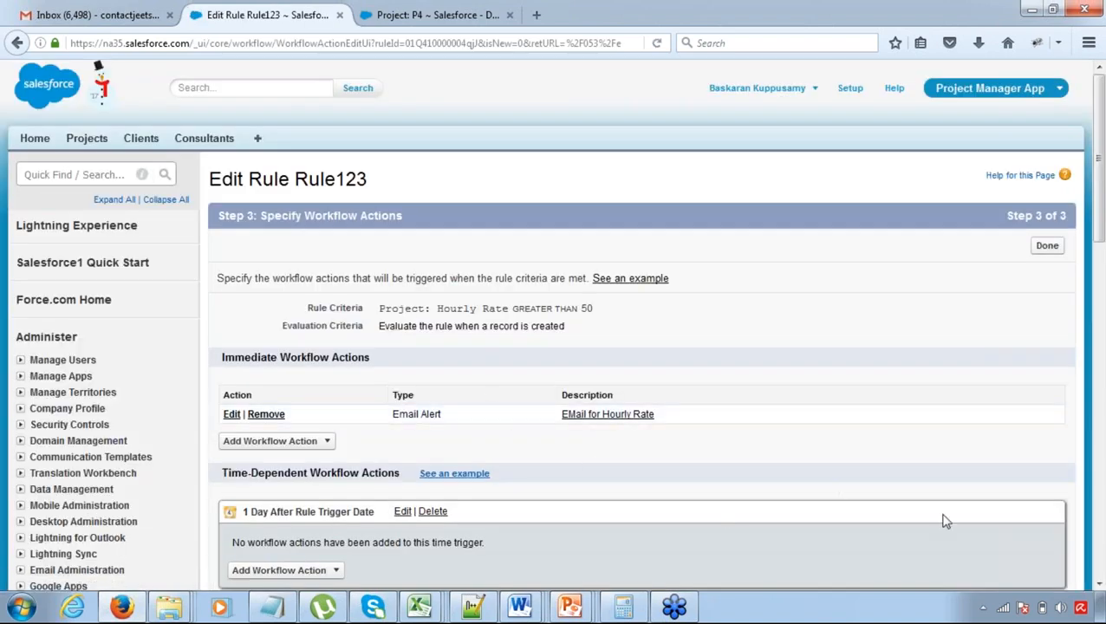
{"action": "scroll", "coordinate": [1099, 586], "scroll_direction": "down", "scroll_amount": 4}
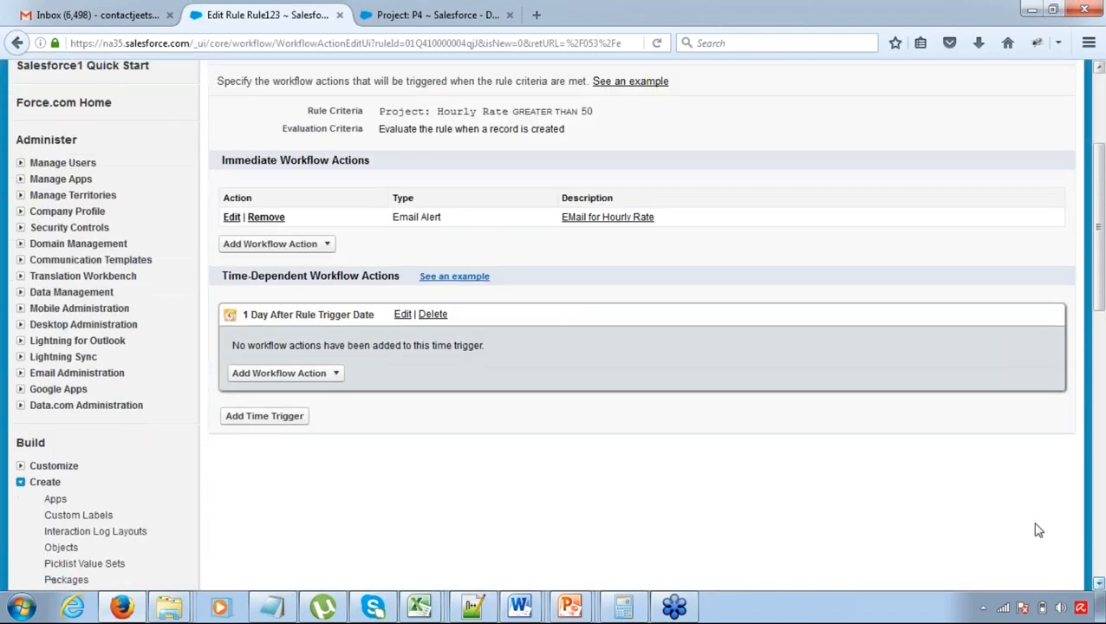
{"action": "left_click", "coordinate": [333, 379]}
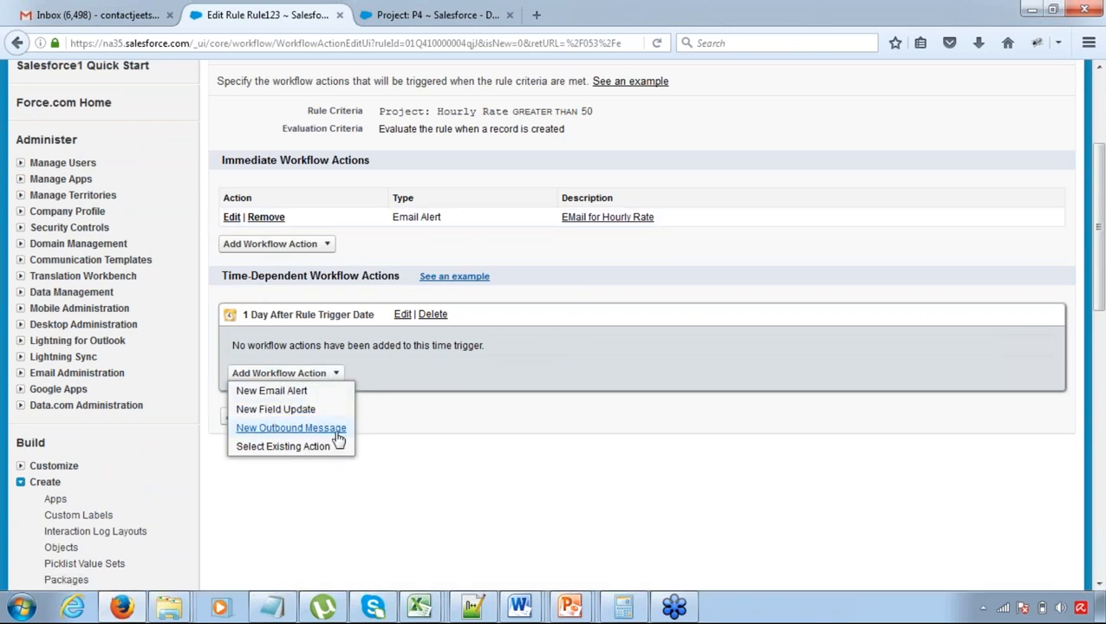
{"action": "left_click", "coordinate": [474, 479]}
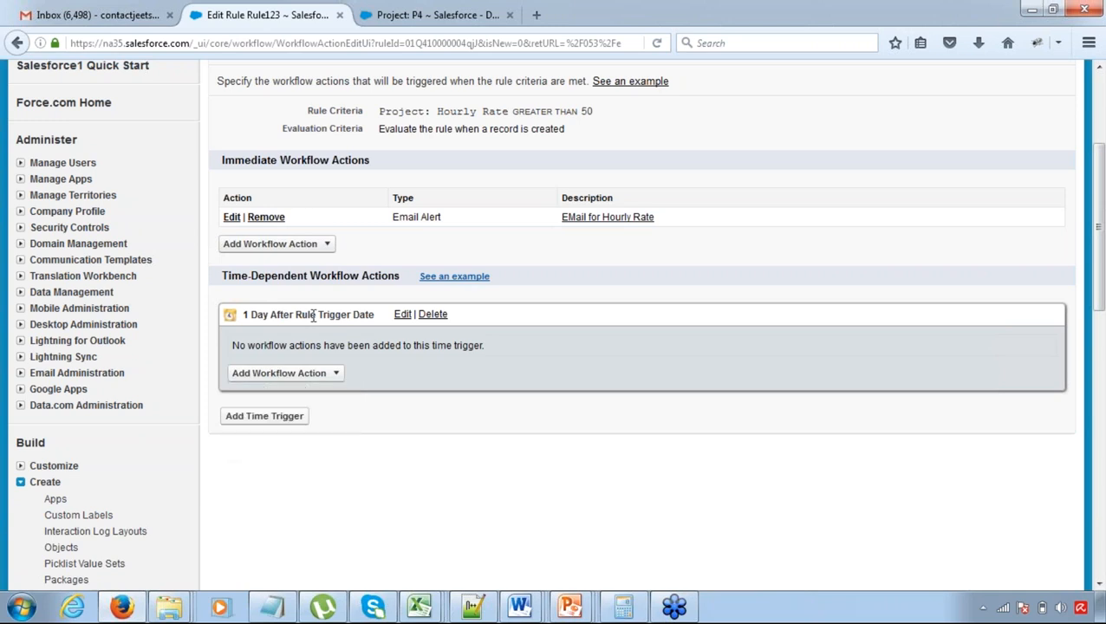
{"action": "left_click", "coordinate": [331, 375]}
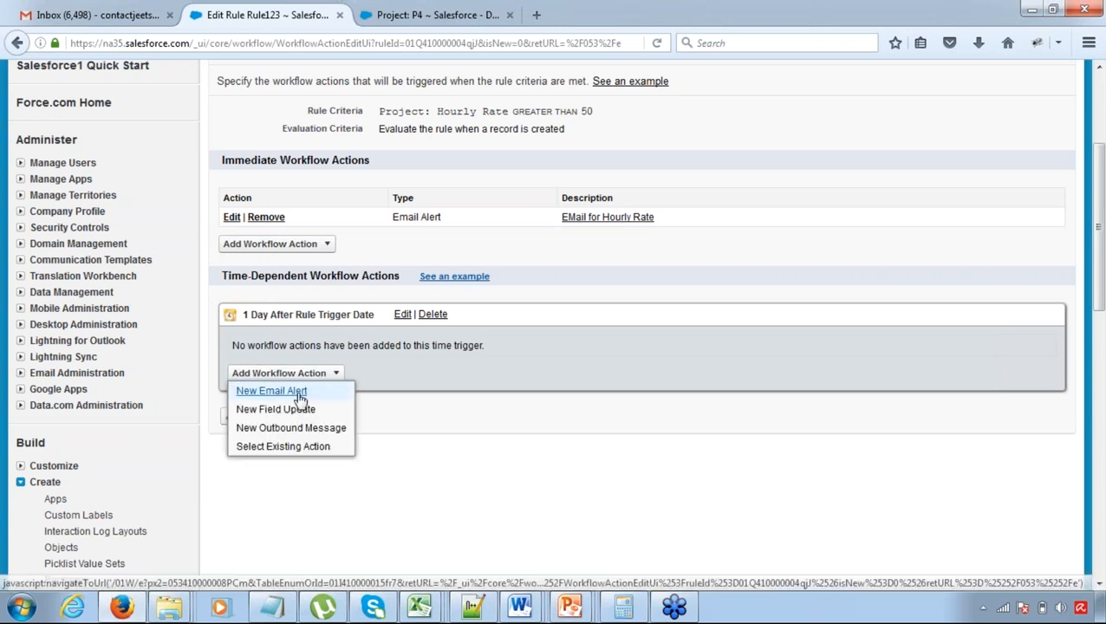
{"action": "left_click", "coordinate": [440, 483]}
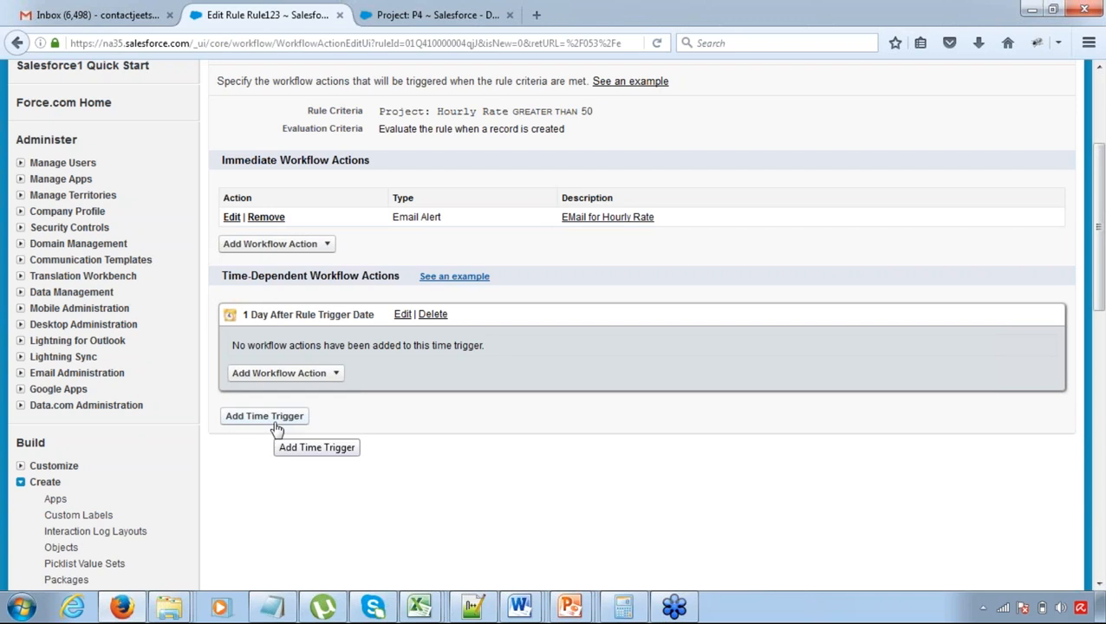
- Add a second time trigger of 7 days after the Rule Trigger Date to Rule123 and save it
{"action": "left_click", "coordinate": [276, 429]}
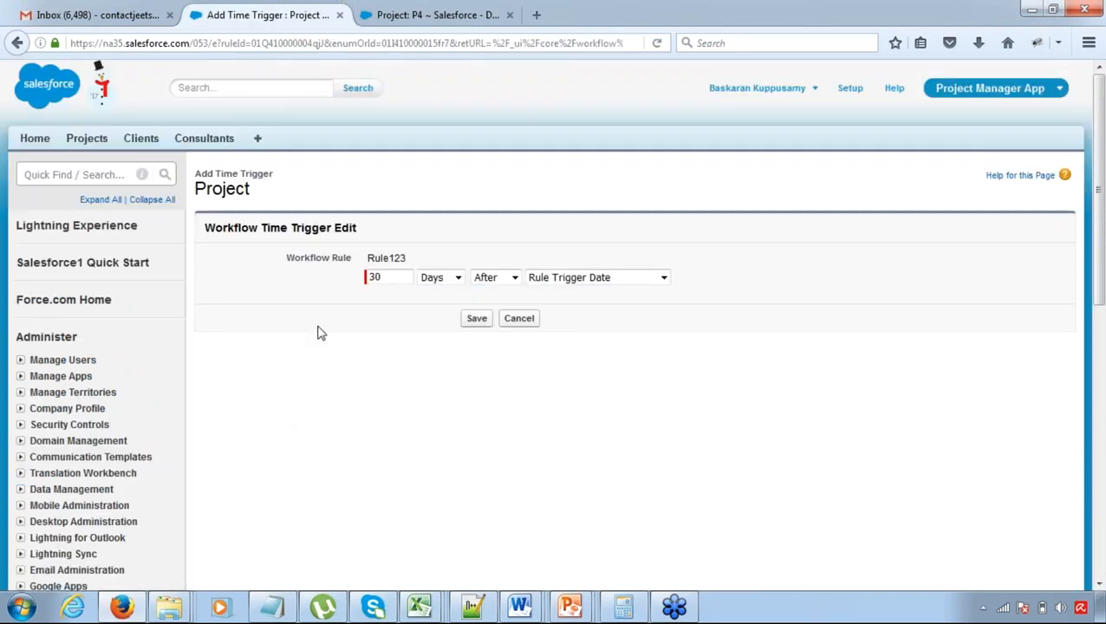
{"action": "left_click_drag", "start_coordinate": [388, 279], "coordinate": [297, 284]}
{"action": "type", "text": "7"}
{"action": "key", "text": "Tab"}
{"action": "left_click", "coordinate": [476, 317]}
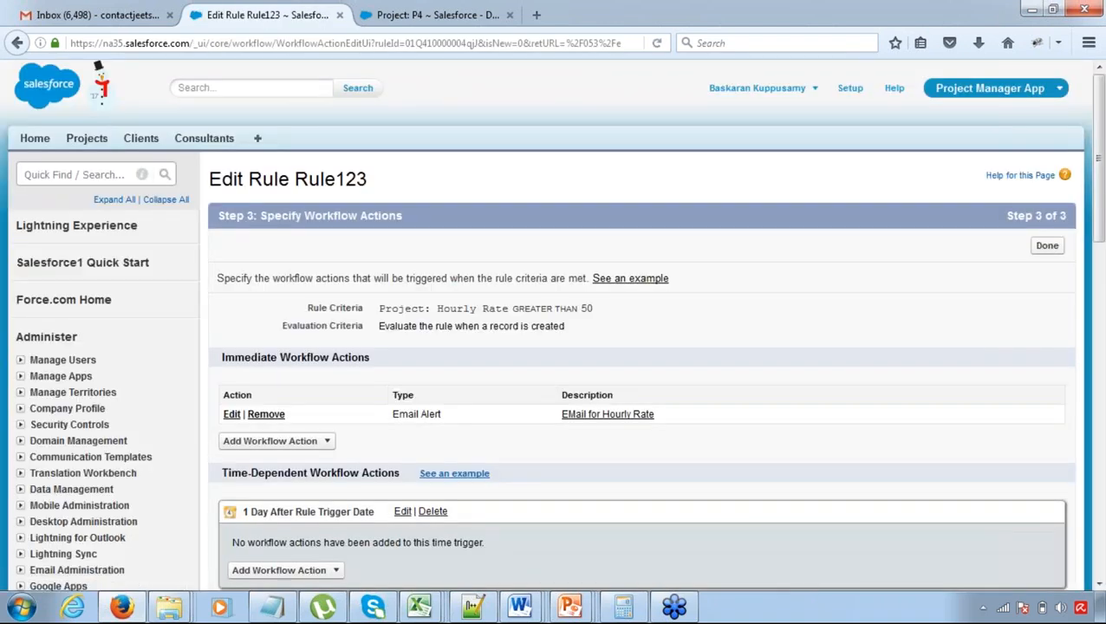
- Review Rule123's time-dependent triggers and finish specifying its workflow actions
{"action": "left_click", "coordinate": [1098, 583]}
{"action": "left_click", "coordinate": [1099, 583]}
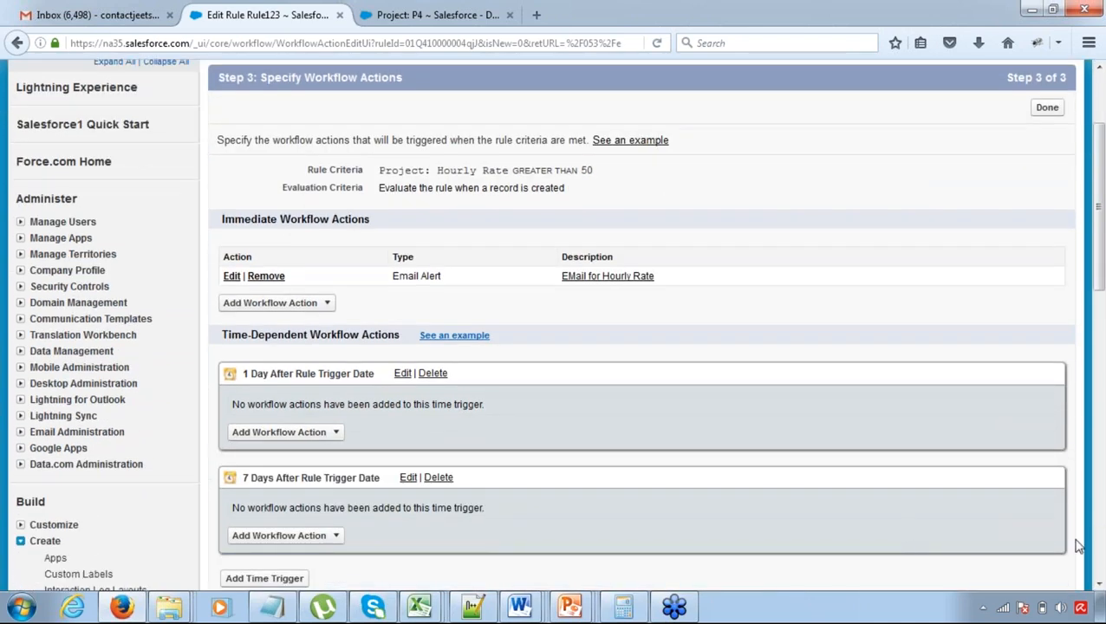
{"action": "left_click", "coordinate": [1098, 584]}
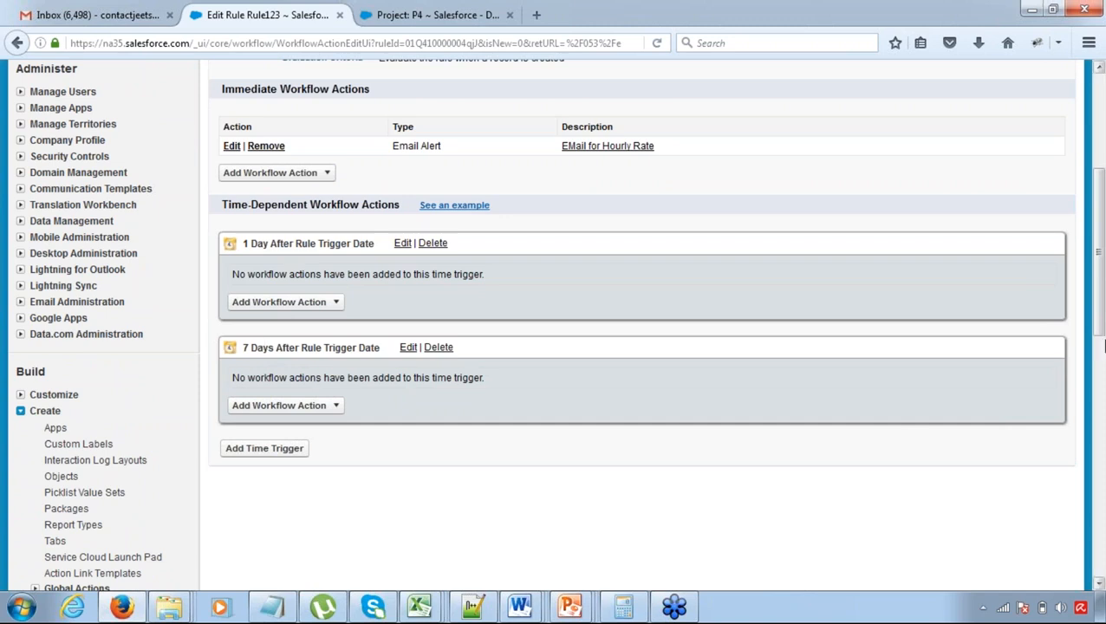
{"action": "left_click_drag", "start_coordinate": [1098, 318], "coordinate": [833, 176]}
{"action": "left_click", "coordinate": [1047, 247]}
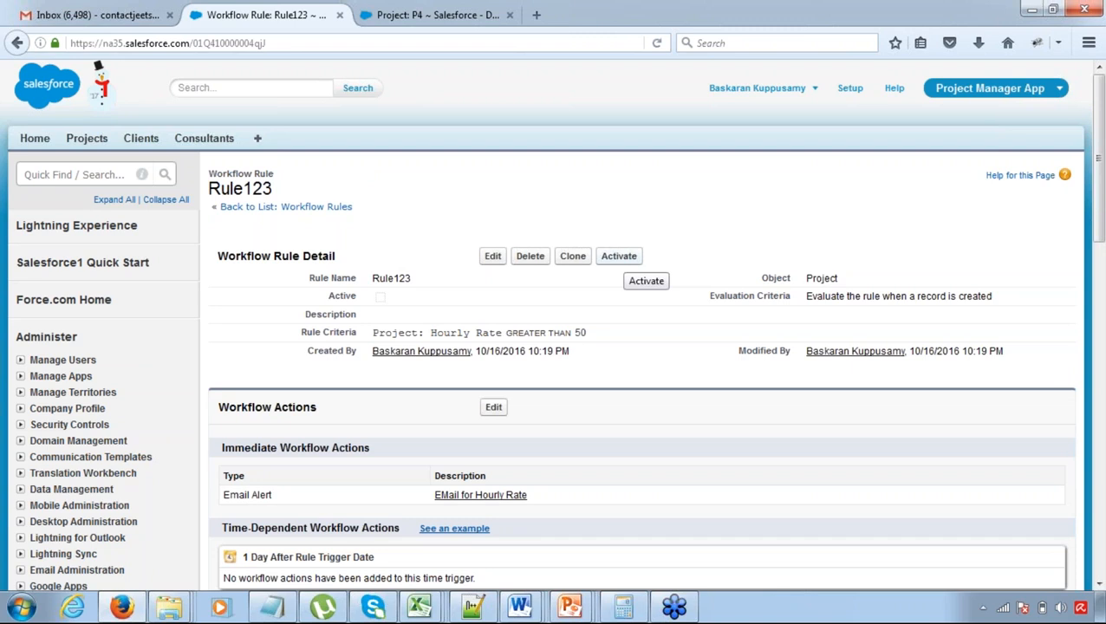
- Activate Rule123, choosing the current user as the Default Workflow User and saving the process automation settings
{"action": "left_click", "coordinate": [619, 256]}
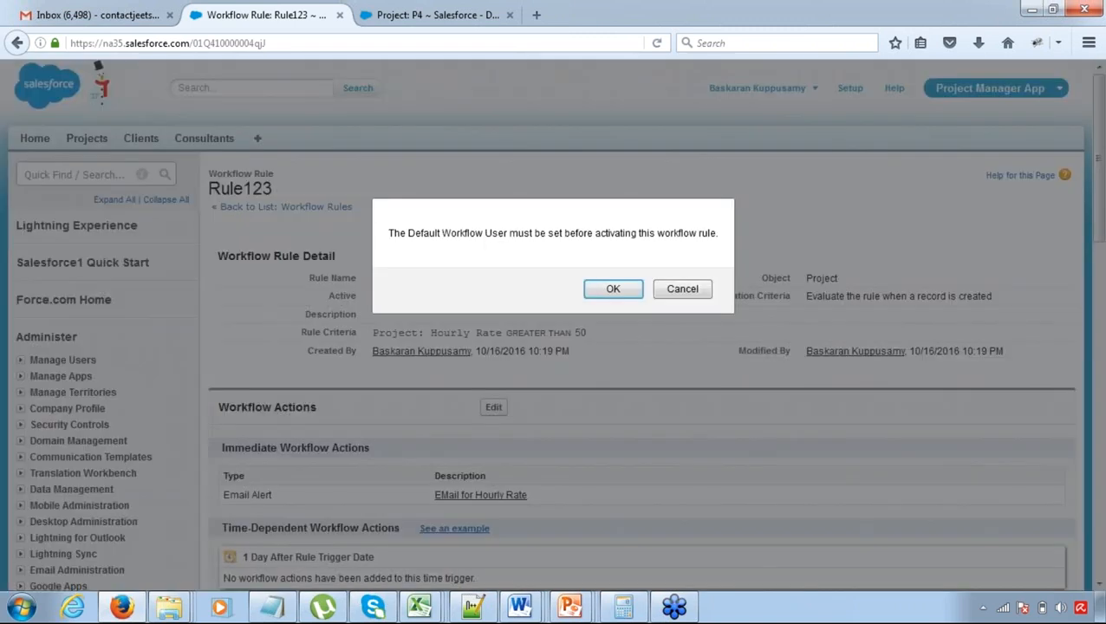
{"action": "left_click", "coordinate": [614, 288]}
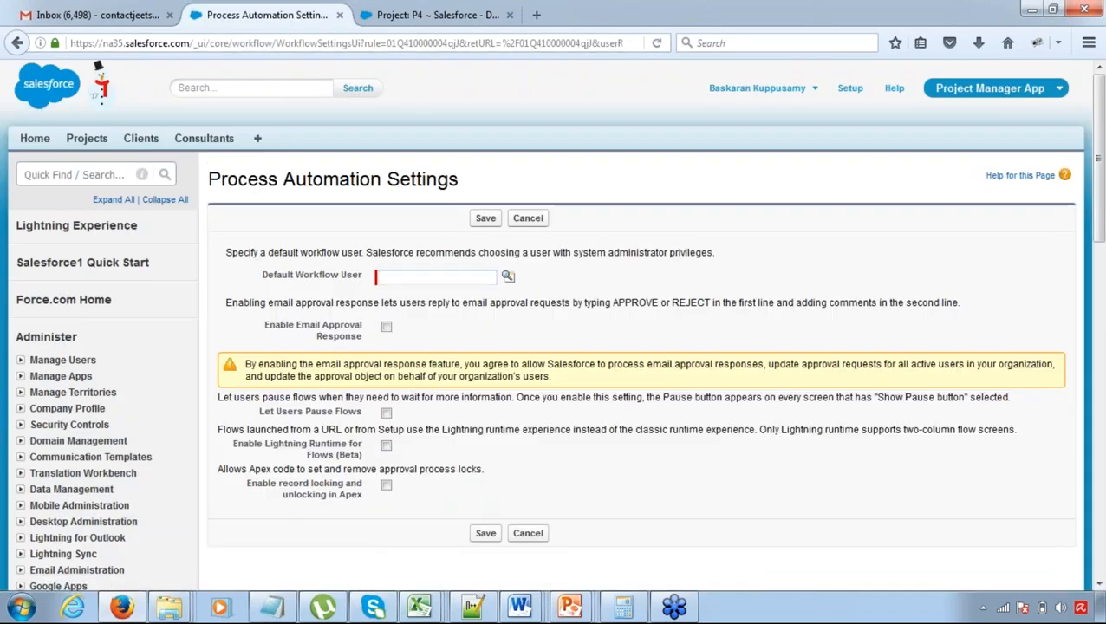
{"action": "left_click_drag", "start_coordinate": [274, 277], "coordinate": [316, 287]}
{"action": "left_click_drag", "start_coordinate": [262, 274], "coordinate": [374, 276]}
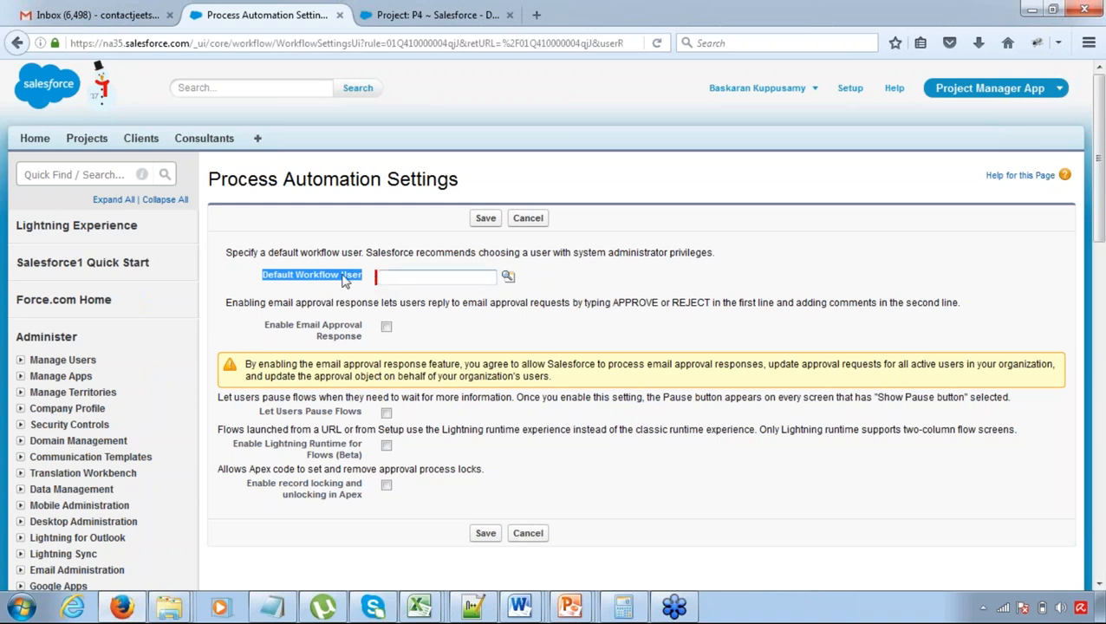
{"action": "left_click", "coordinate": [343, 278]}
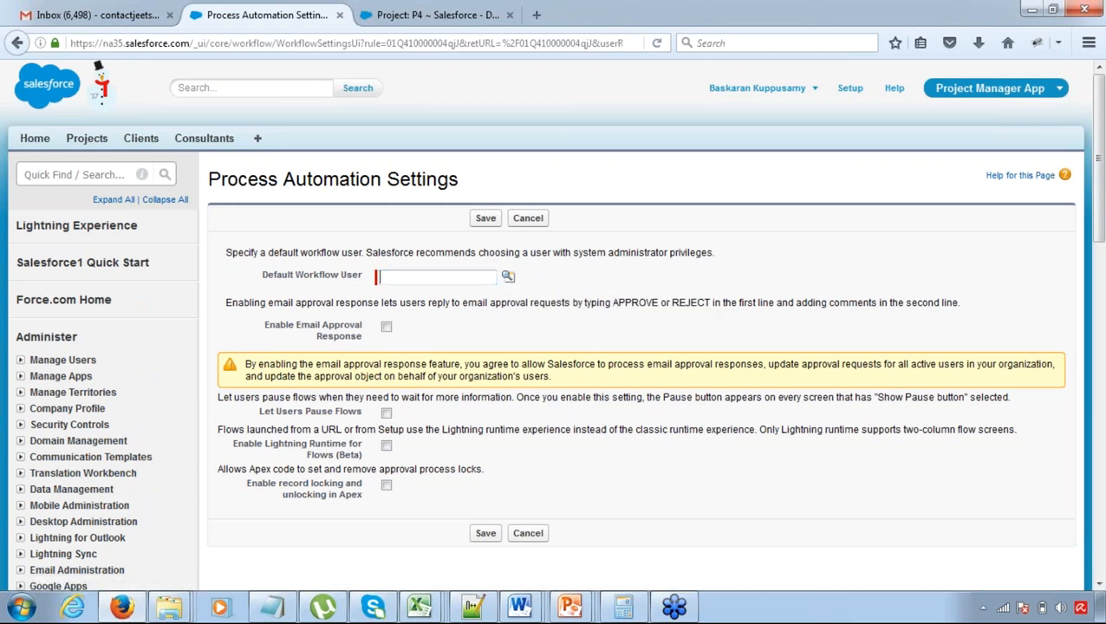
{"action": "left_click_drag", "start_coordinate": [553, 252], "coordinate": [698, 251]}
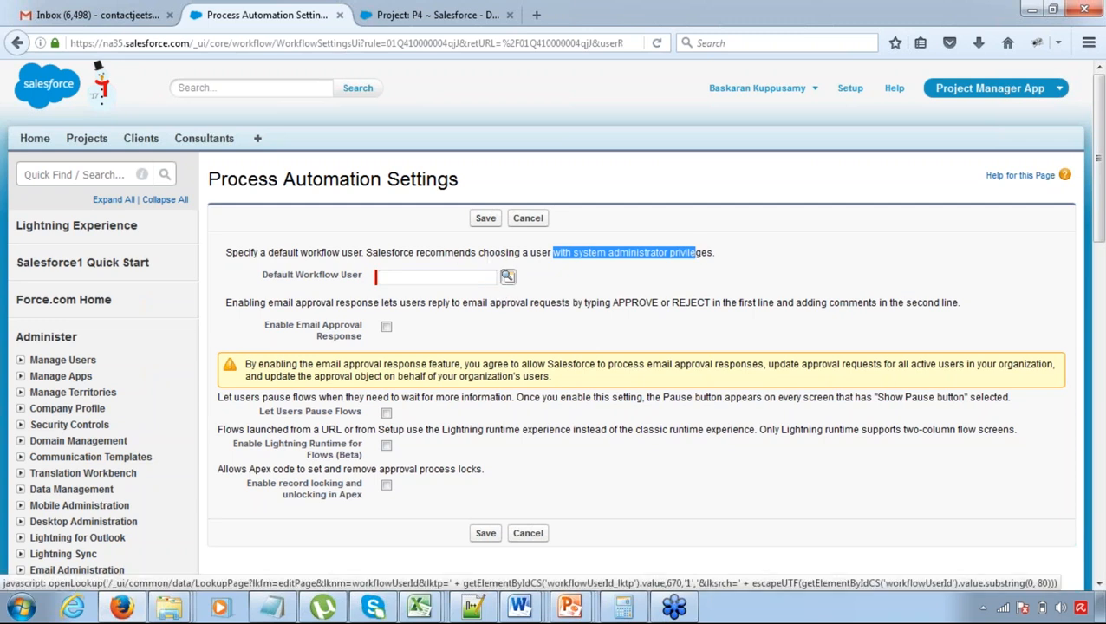
{"action": "left_click", "coordinate": [507, 275]}
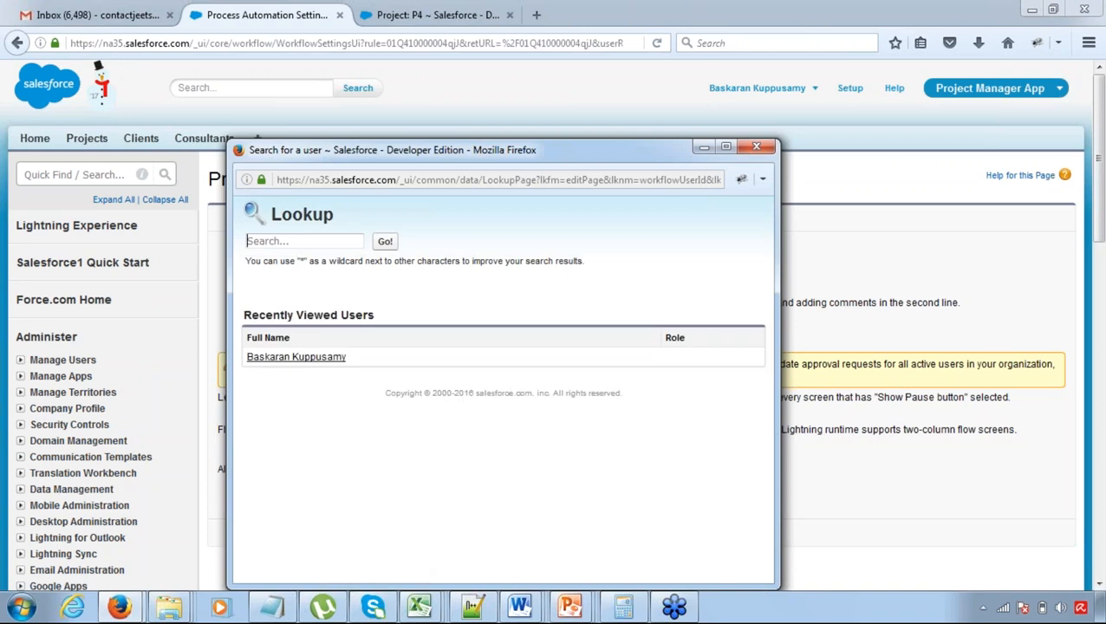
{"action": "left_click", "coordinate": [303, 357]}
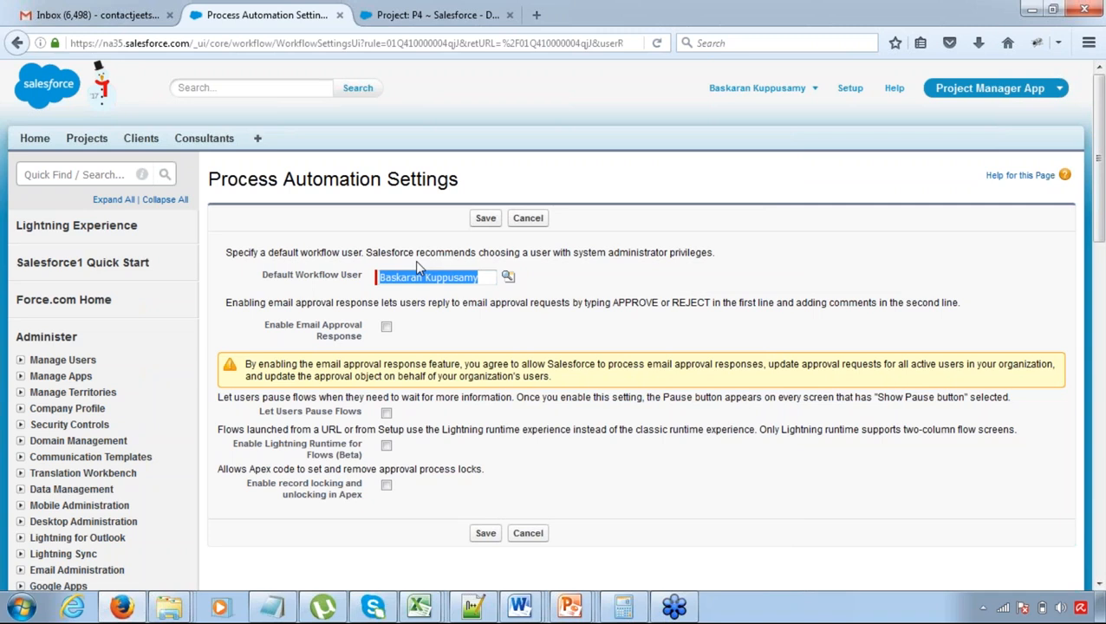
{"action": "left_click", "coordinate": [485, 219]}
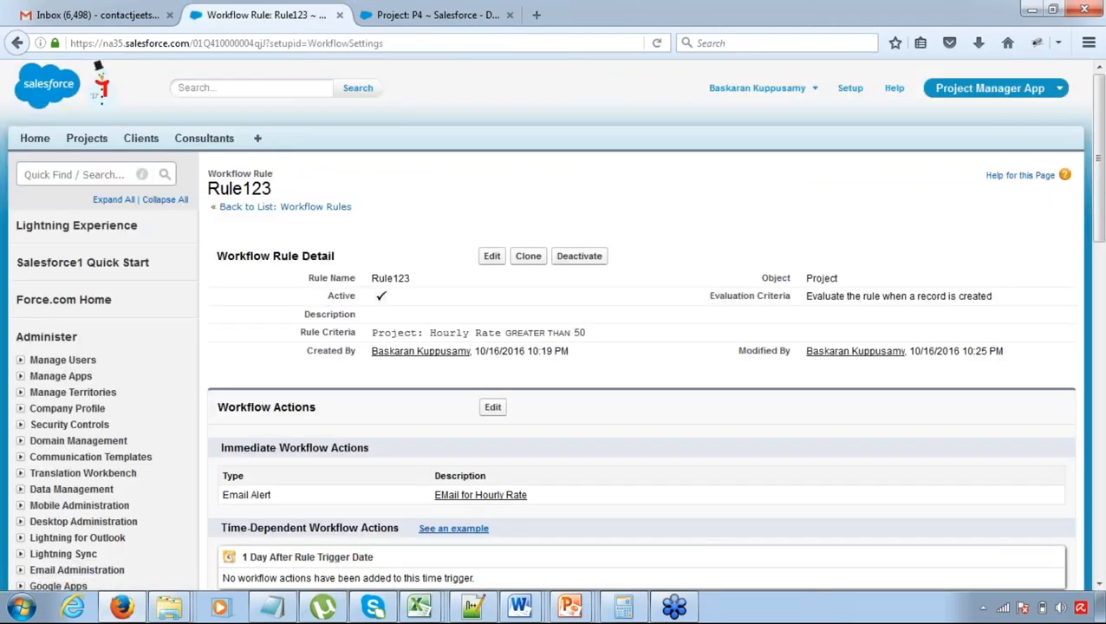
- Start a new project record with the Client Project record type
{"action": "left_click", "coordinate": [422, 13]}
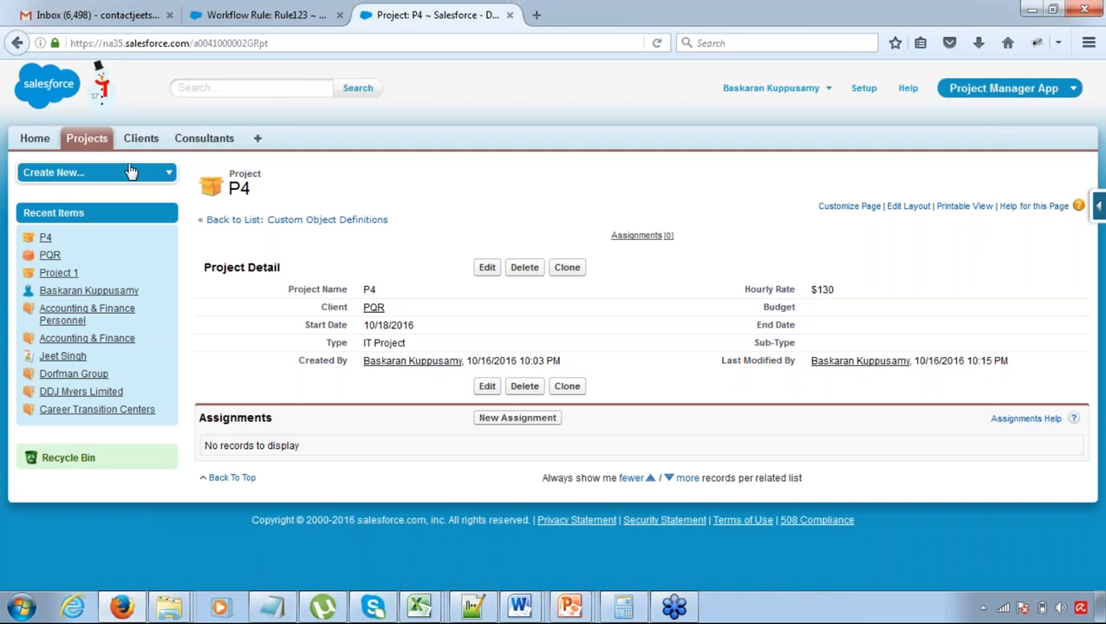
{"action": "left_click", "coordinate": [86, 142]}
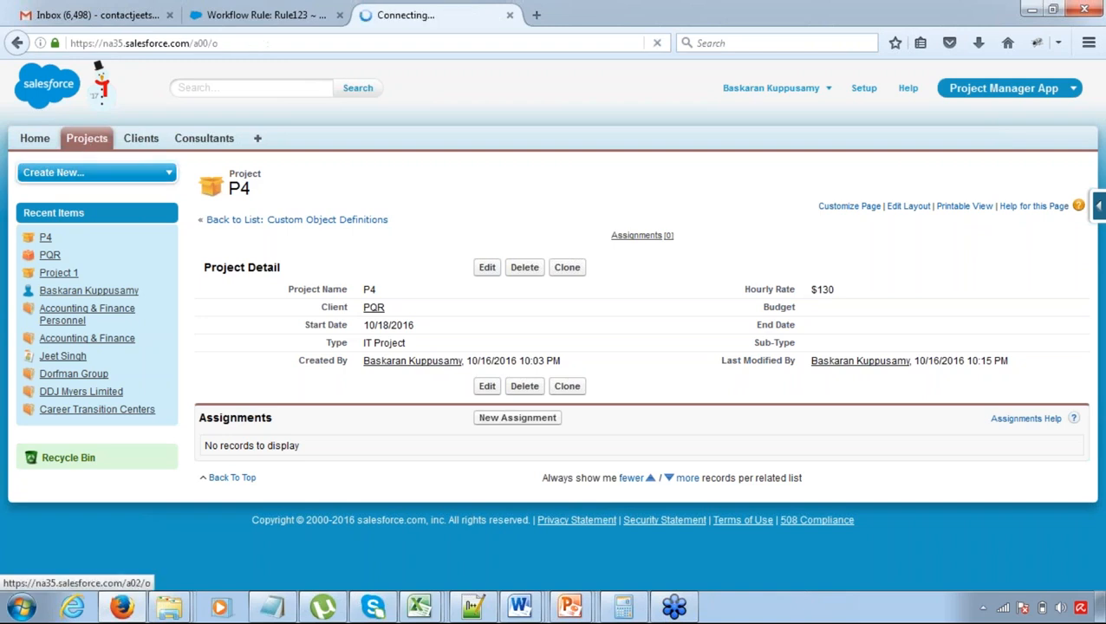
{"action": "left_click", "coordinate": [481, 262]}
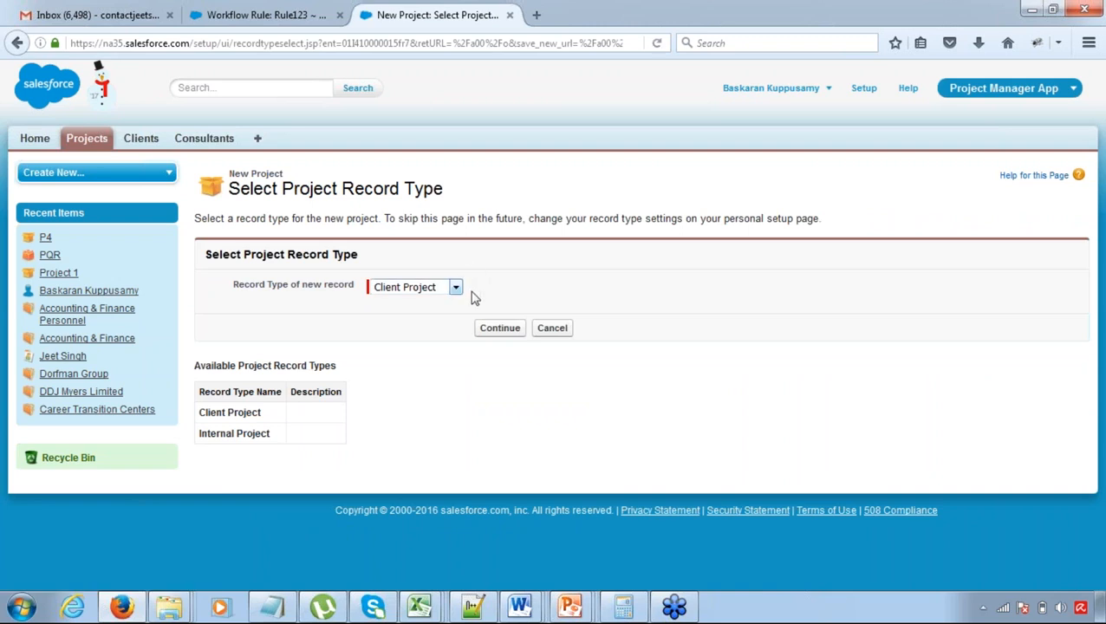
{"action": "left_click", "coordinate": [496, 328]}
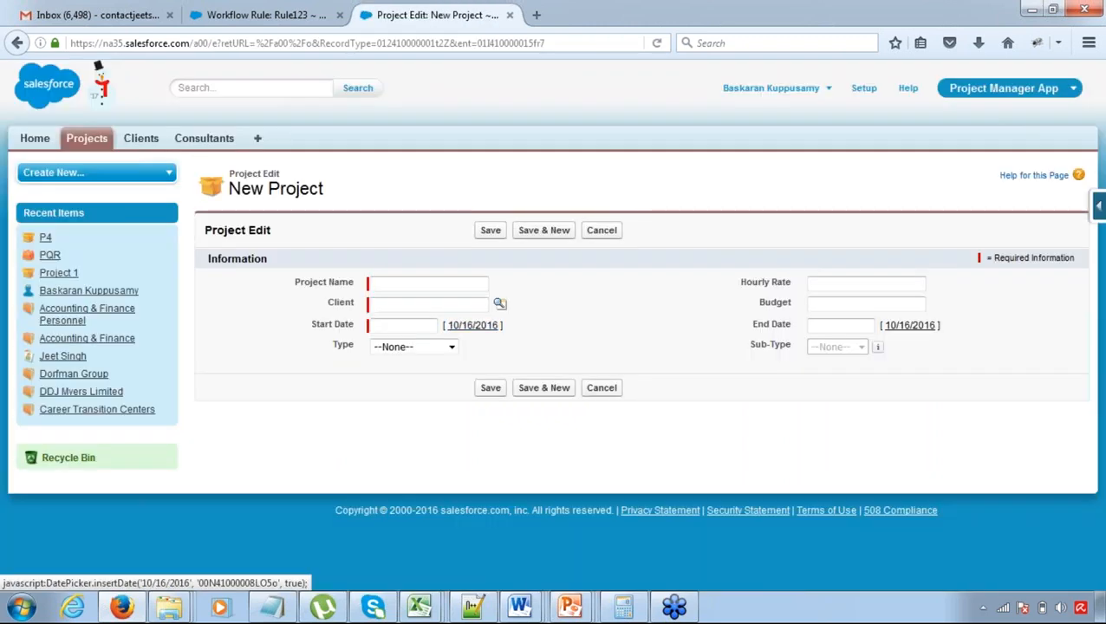
- Name the new project P5, assign client XYZ and set its start date to 10/21/2016
{"action": "type", "text": "P5"}
{"action": "key", "text": "Tab"}
{"action": "left_click", "coordinate": [500, 305]}
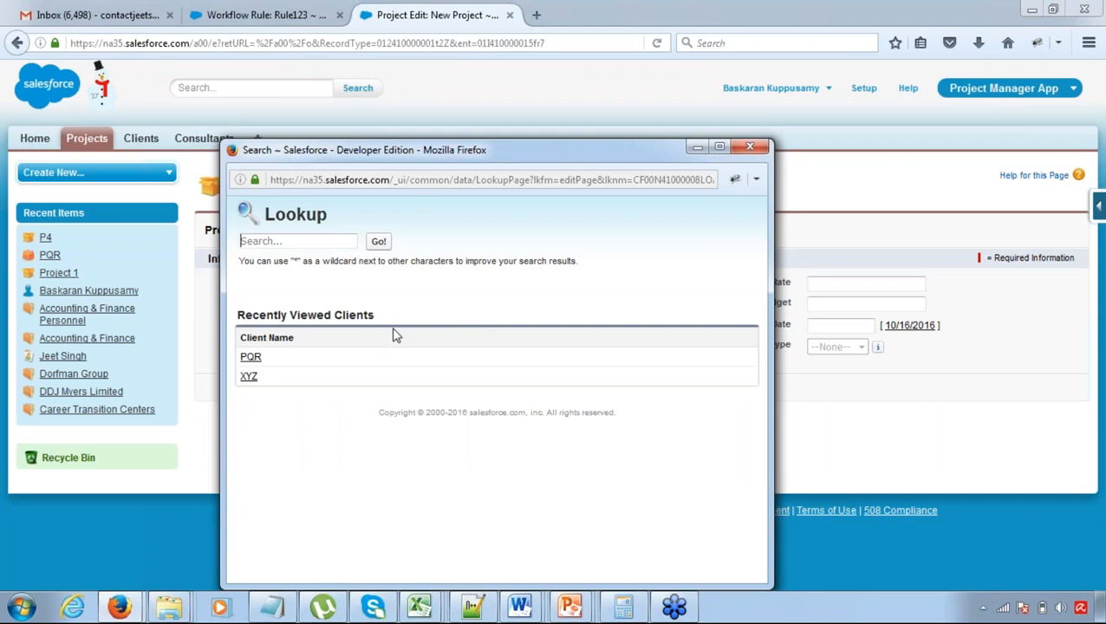
{"action": "left_click", "coordinate": [251, 378]}
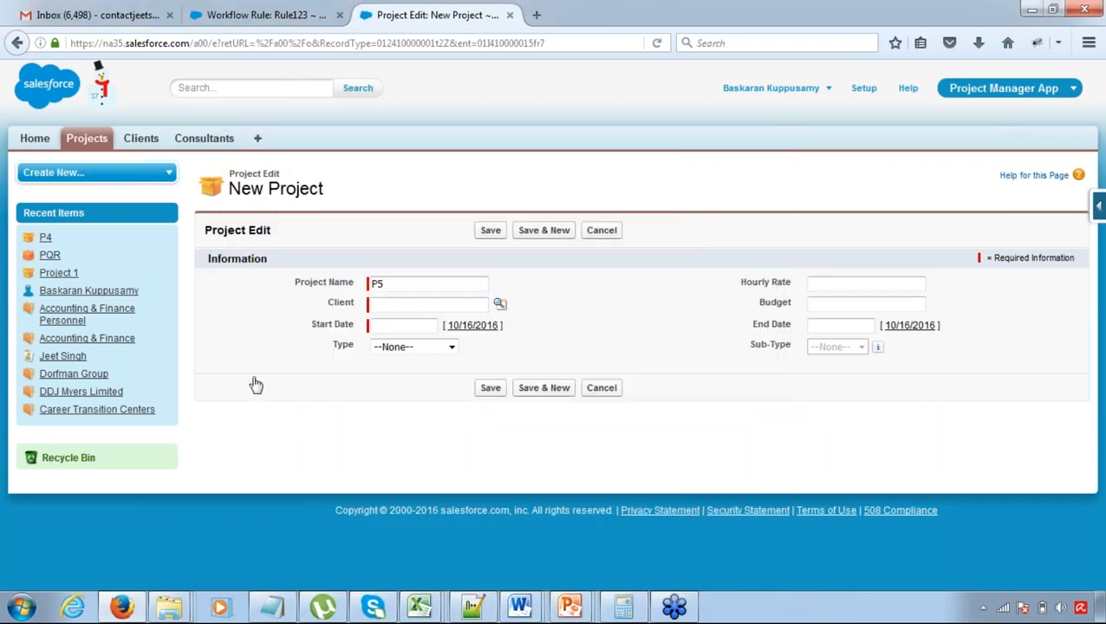
{"action": "left_click", "coordinate": [425, 325]}
{"action": "left_click", "coordinate": [496, 424]}
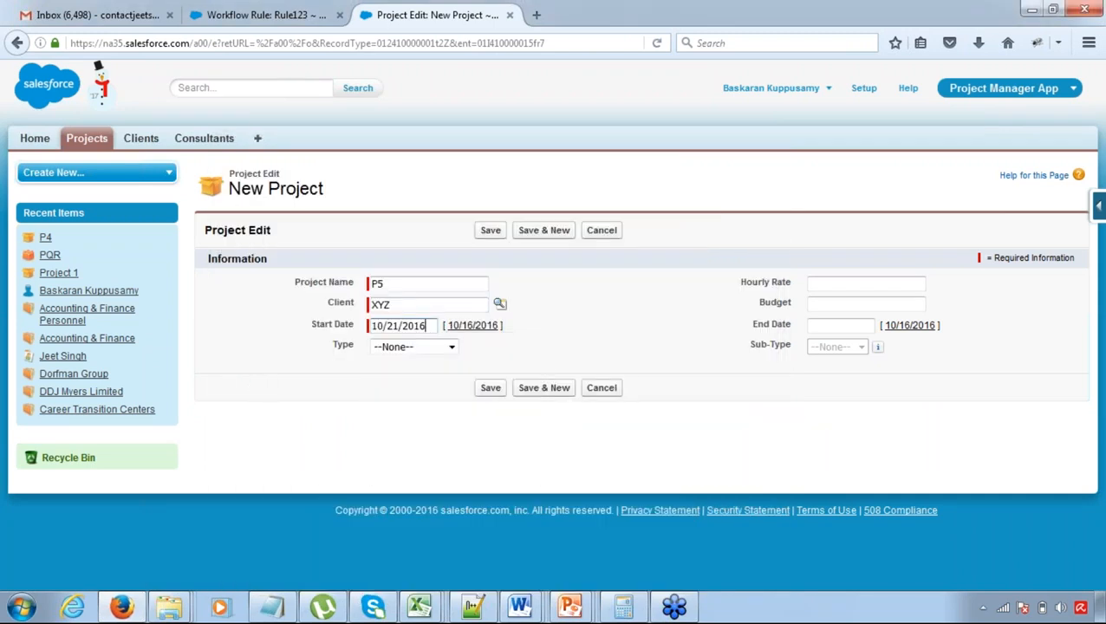
- Set the project's type to IT Project, fill in its Hourly Rate and save the record
{"action": "left_click", "coordinate": [449, 348]}
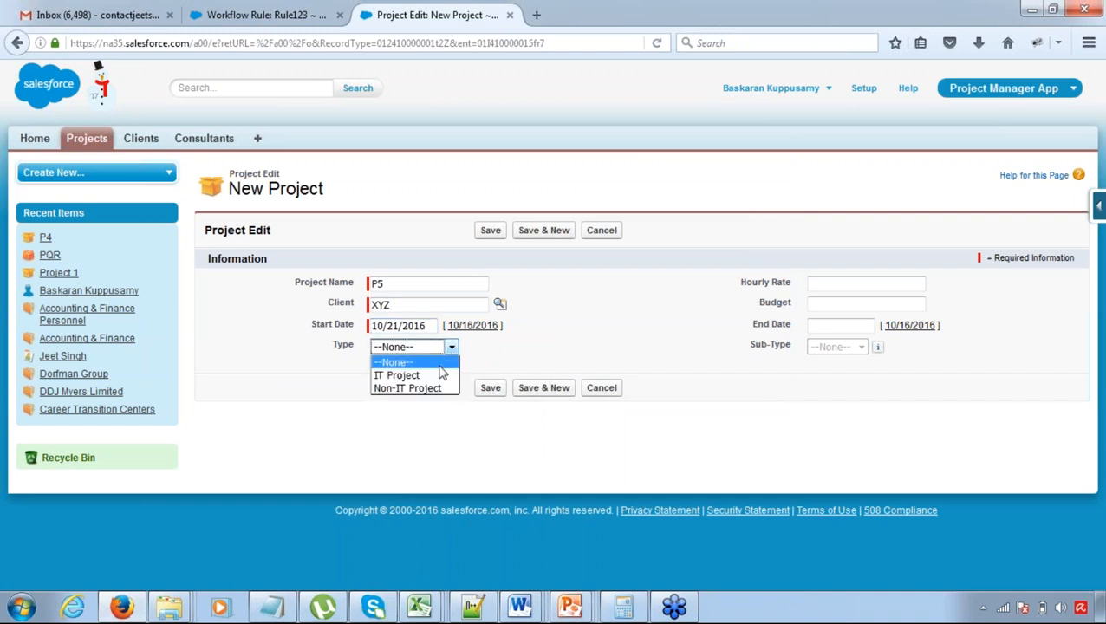
{"action": "left_click", "coordinate": [437, 375]}
{"action": "left_click", "coordinate": [848, 287]}
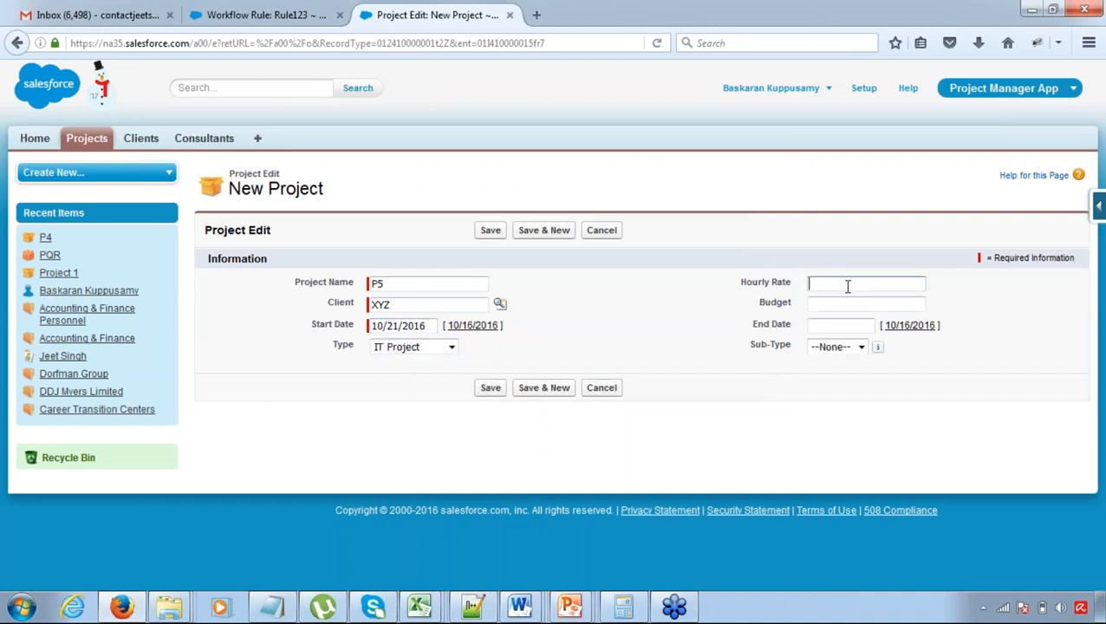
{"action": "left_click", "coordinate": [828, 362]}
{"action": "left_click", "coordinate": [490, 231]}
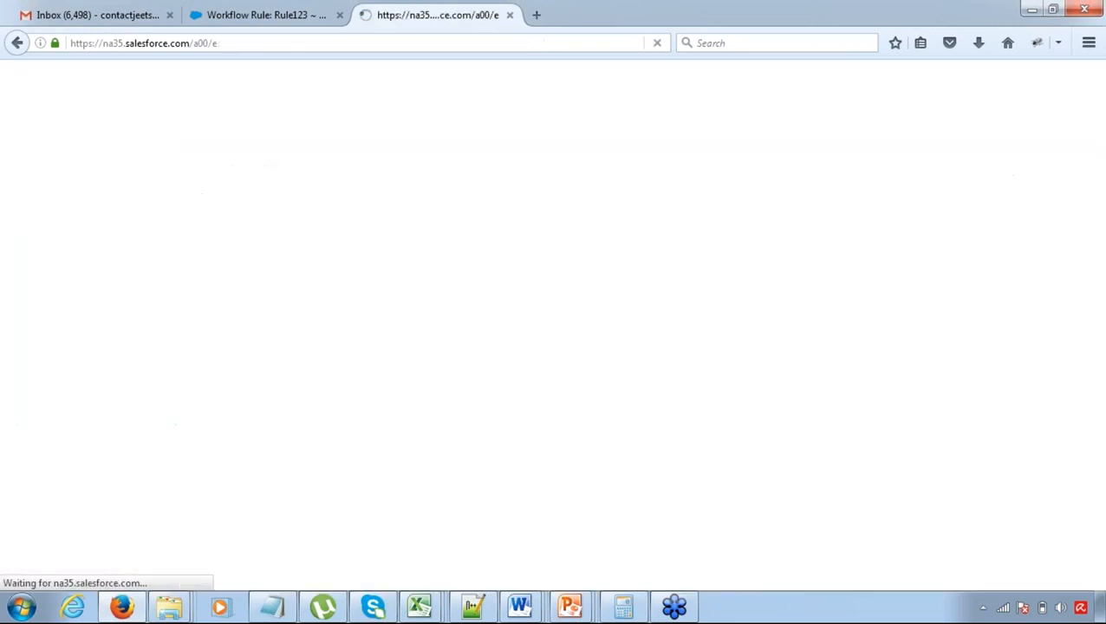